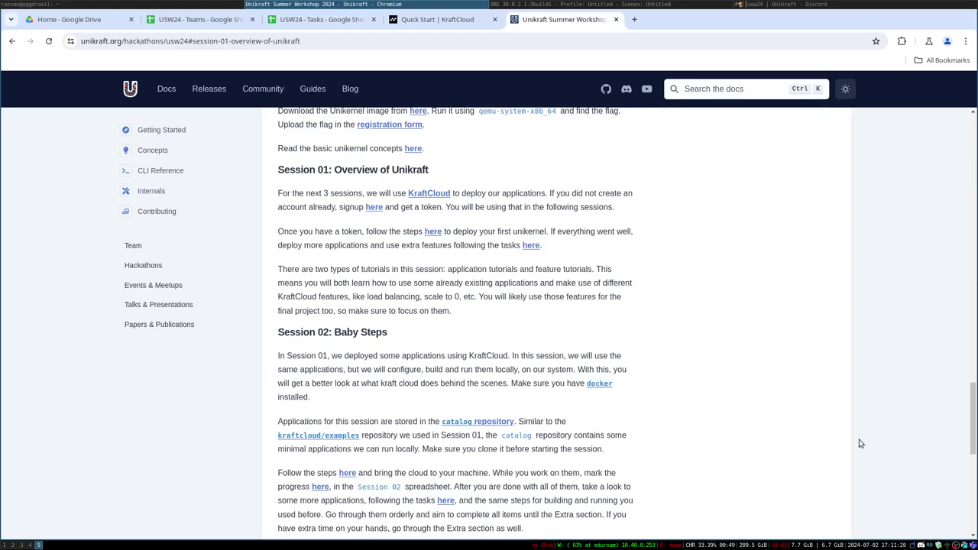
Step: Open the kraft.cloud website in a new browser tab
key("ctrl+t")
type("kraft")
key("Return")
key("ctrl+t")
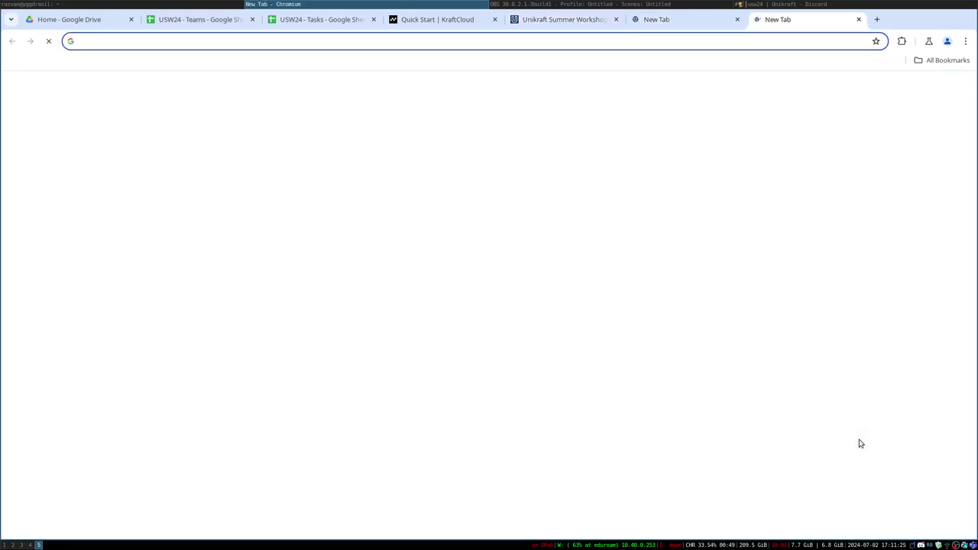
key("ctrl+w")
type("kraftk")
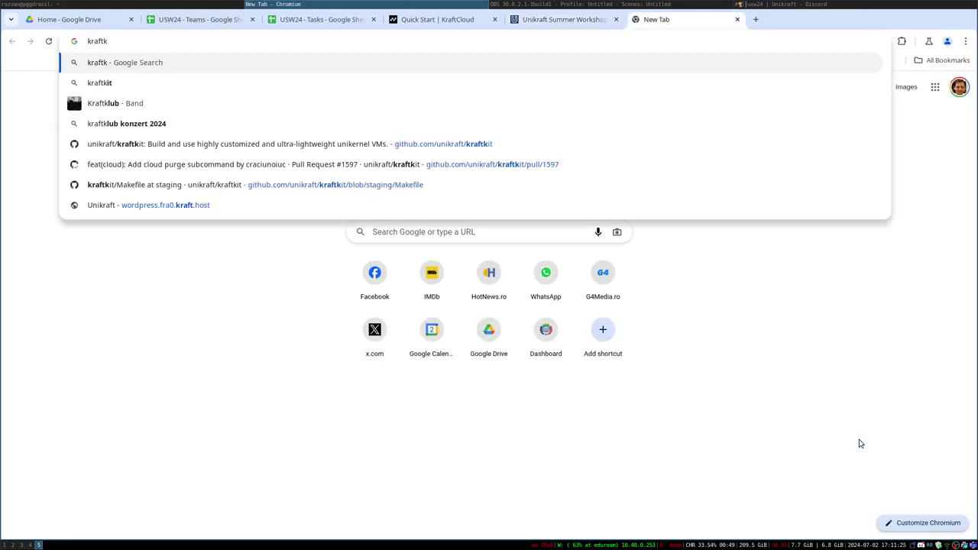
key("BackSpace")
type(".cloud")
key("Return")
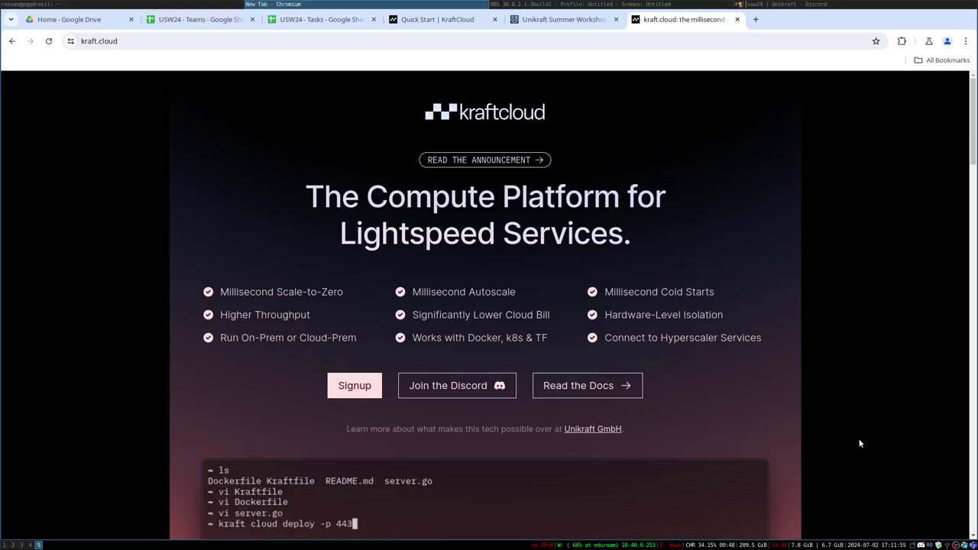
Step: Open the unikraft.org website in another new tab
key("ctrl+t")
type("unik")
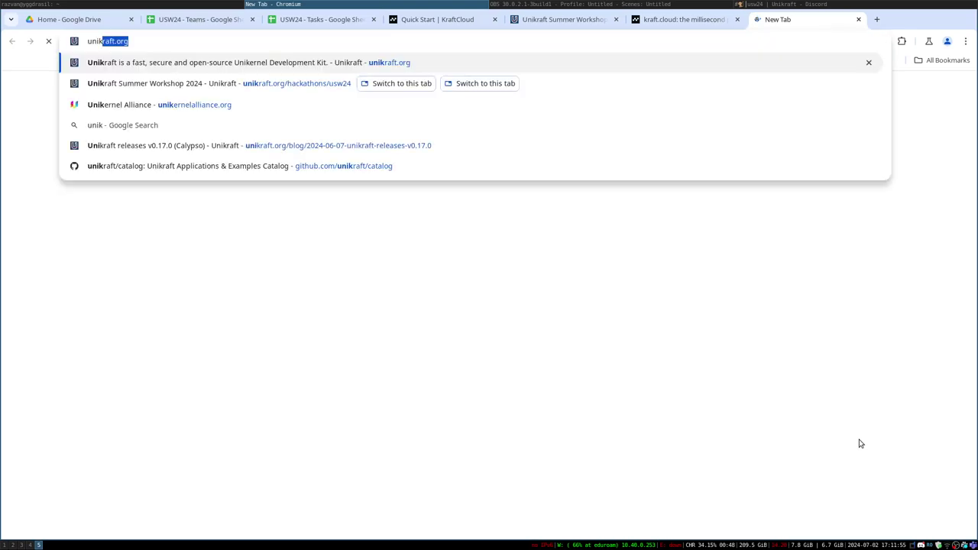
key("Right")
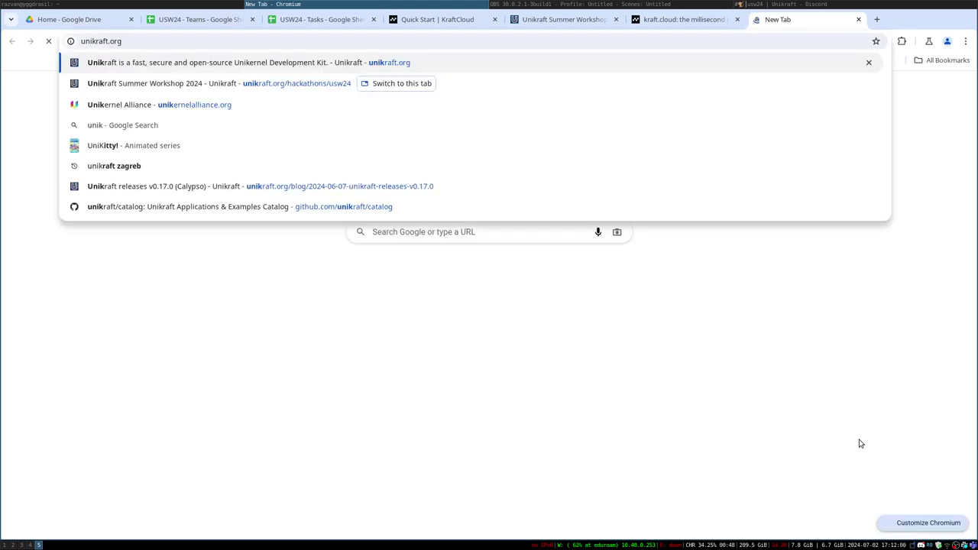
key("Return")
Step: Open the github.com/unikraft/unikraft repository in a new tab
key("ctrl+t")
type("github.com/unikraft/catalog")
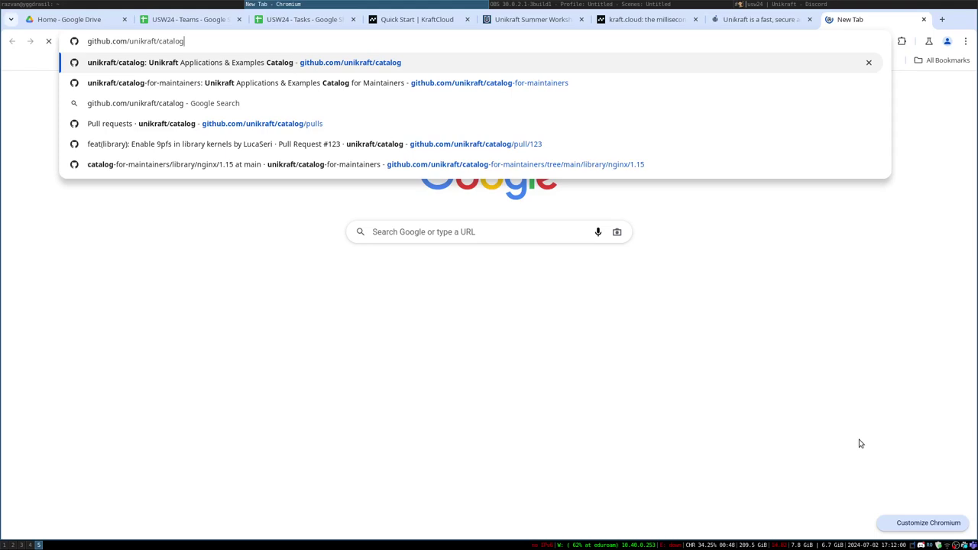
key("BackSpace")
key("BackSpace")
key("BackSpace")
key("BackSpace")
key("BackSpace")
key("BackSpace")
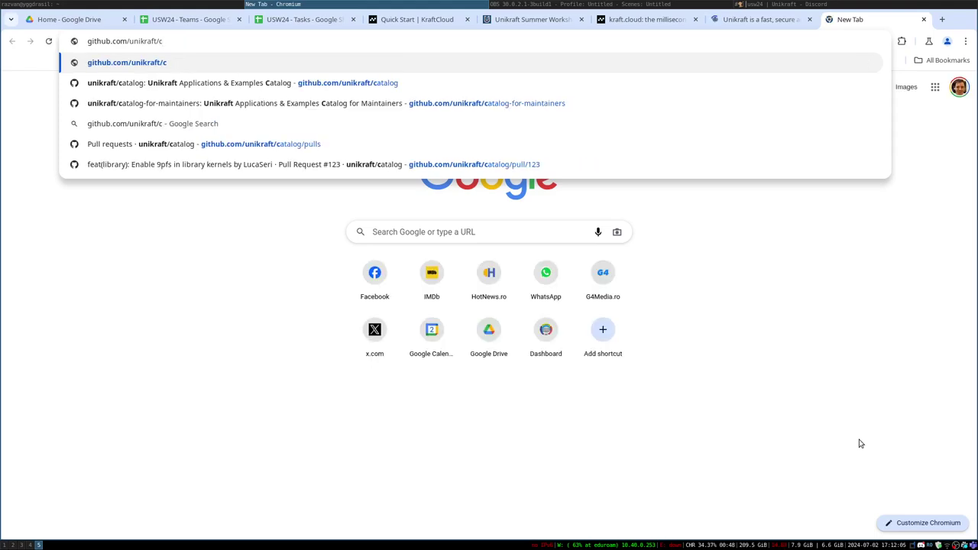
key("BackSpace")
type("unikr")
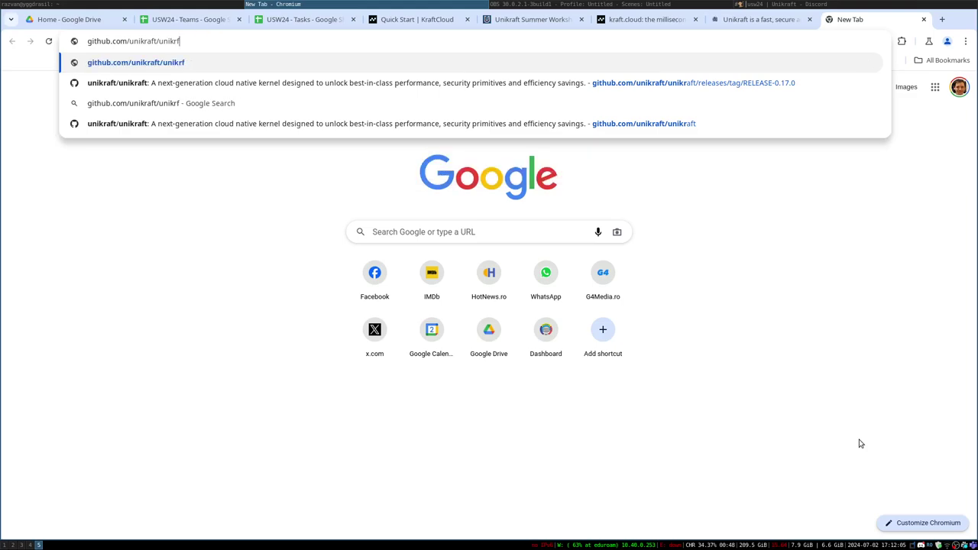
type("f")
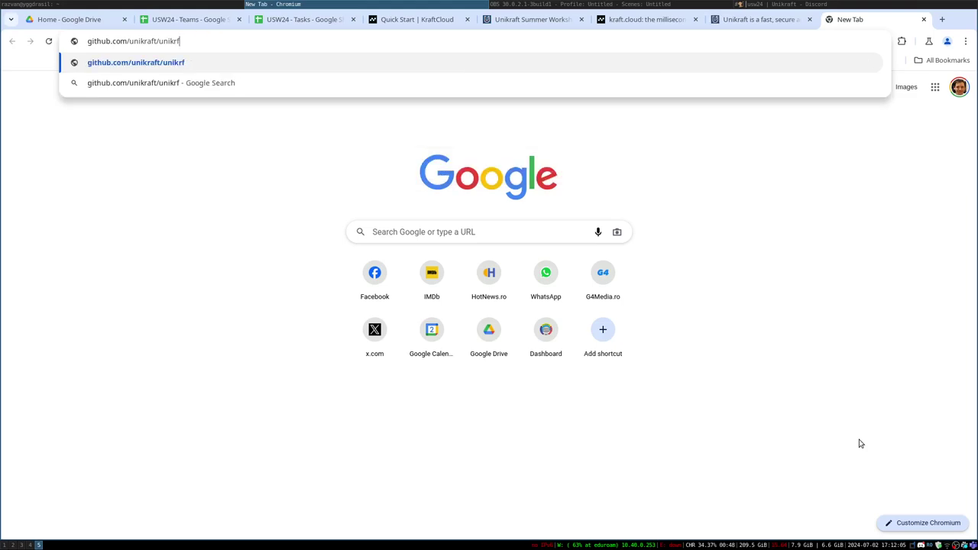
key("BackSpace")
type("aft")
key("Return")
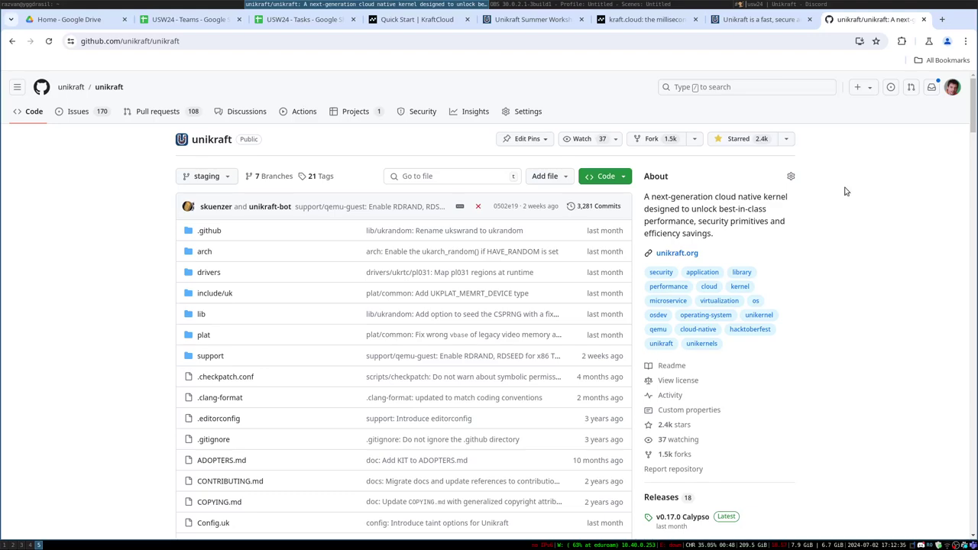
Step: From the unikraft.org home page, open the documentation in its own tab and go to the CLI Reference
left_click(753, 15)
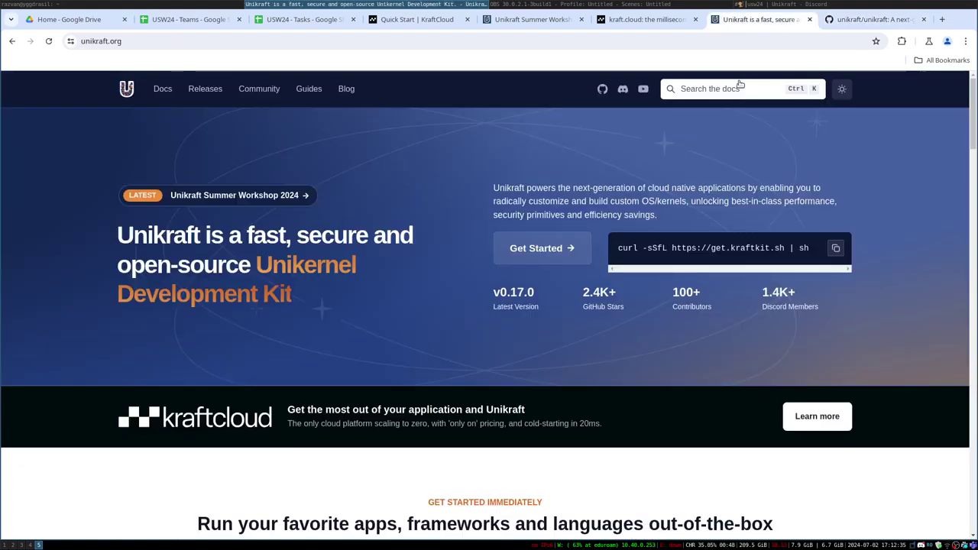
middle_click(292, 96)
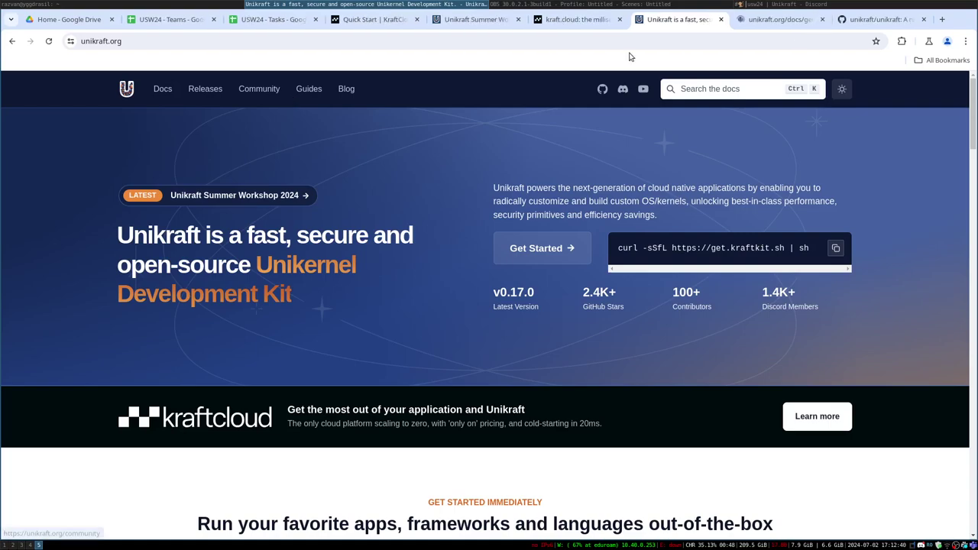
left_click(762, 21)
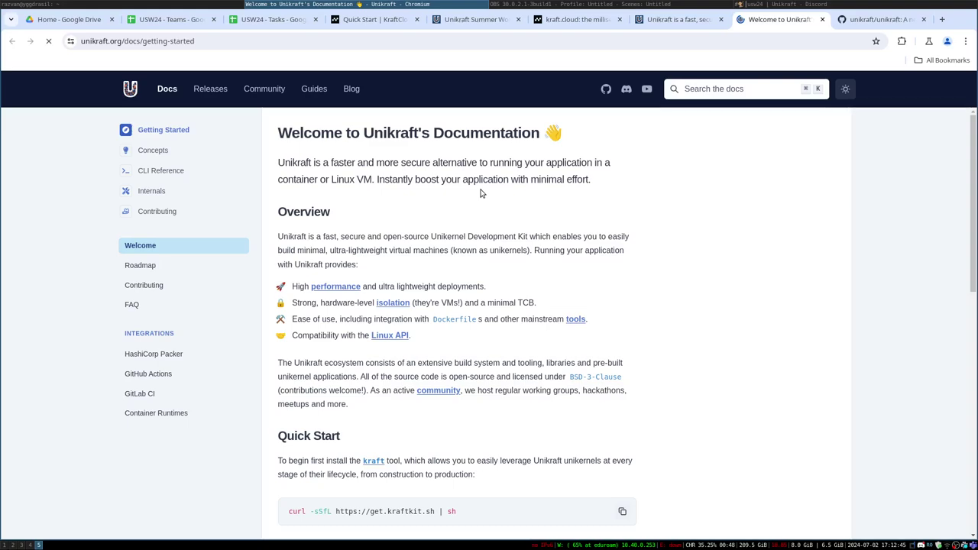
left_click(155, 174)
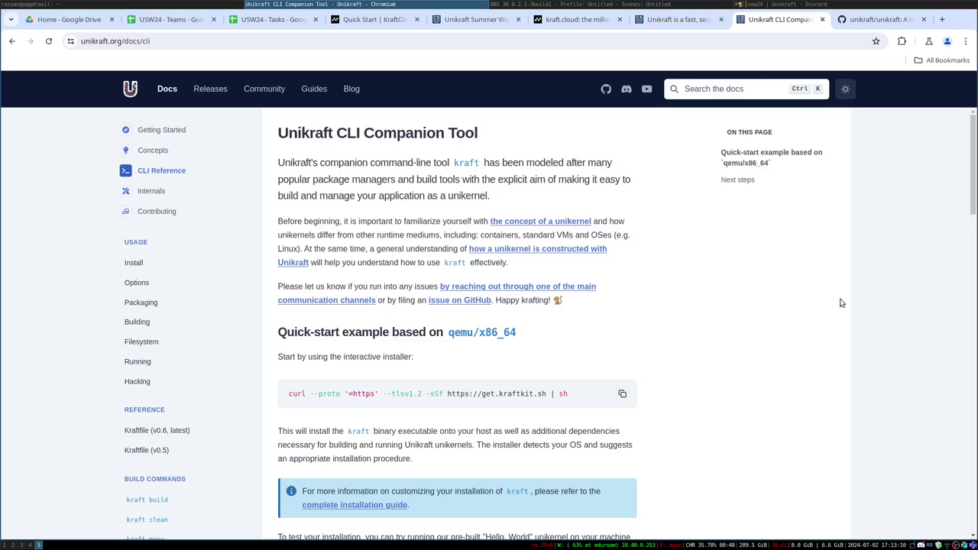
Step: Switch to the terminal session in kraftcloud/examples, discard the unfinished command and run kraft without arguments
key("alt+Tab")
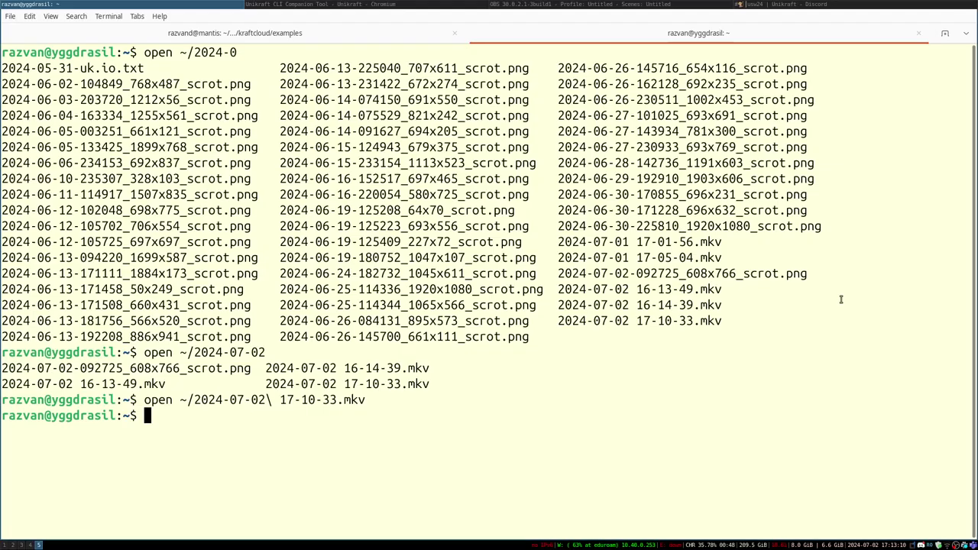
key("ctrl+Page_Up")
type("k")
key("ctrl+c")
type("kraft")
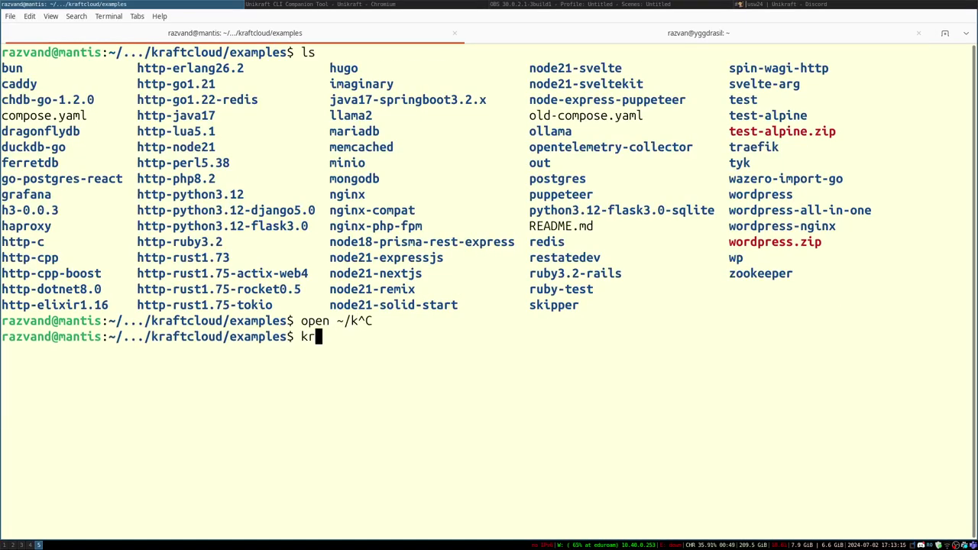
key("Return")
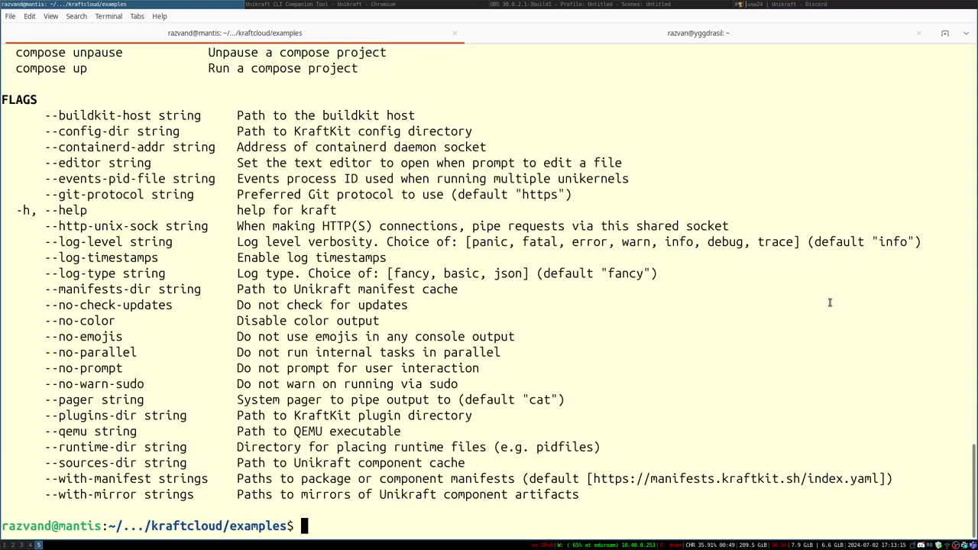
Step: Examine the kraft help output, from the build and packaging commands through the local runtime and cloud command groups
scroll(830, 303, "up", 20)
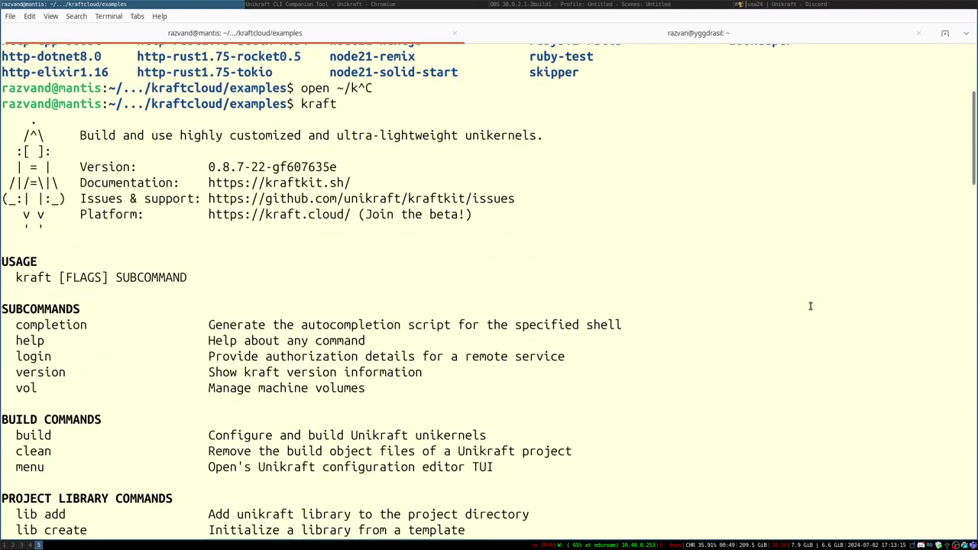
scroll(284, 321, "down", 4)
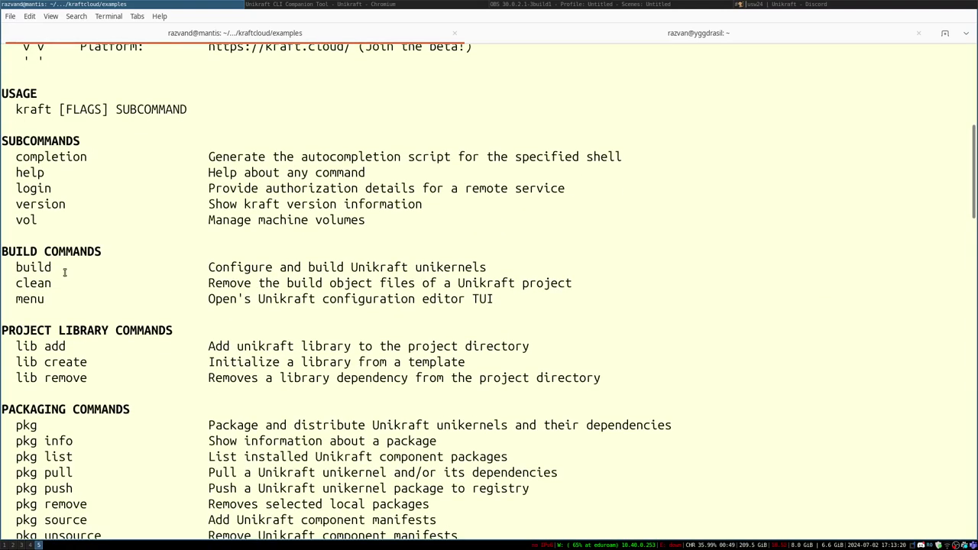
scroll(65, 272, "down", 7)
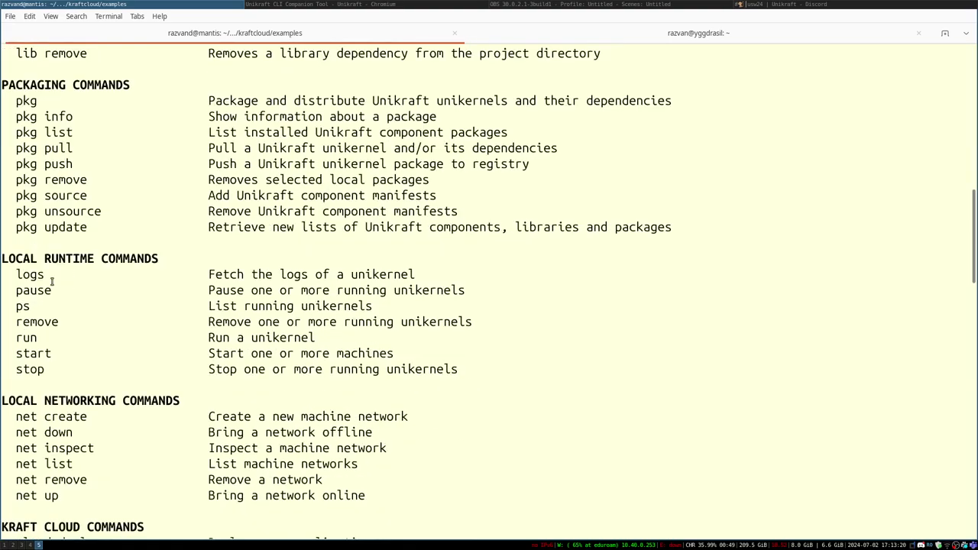
scroll(51, 282, "down", 3)
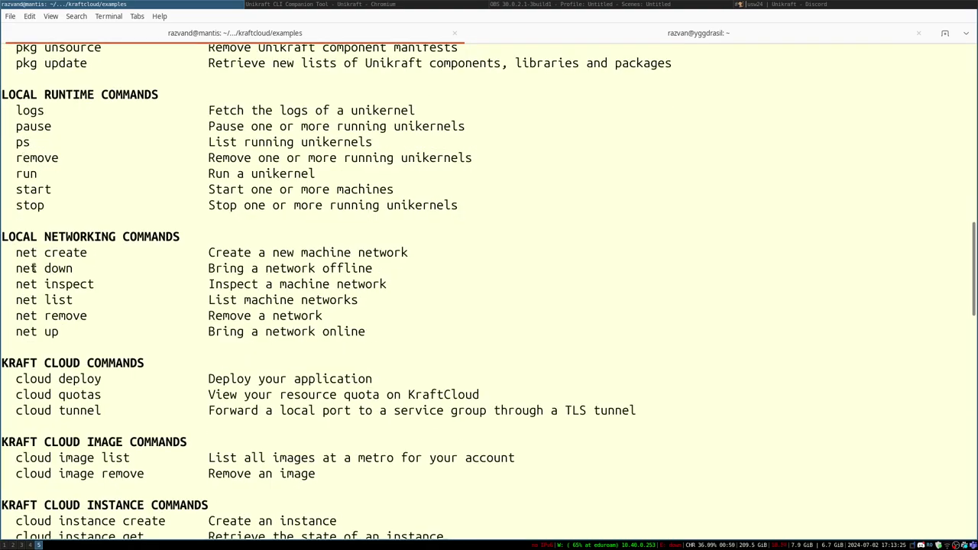
scroll(35, 268, "down", 4)
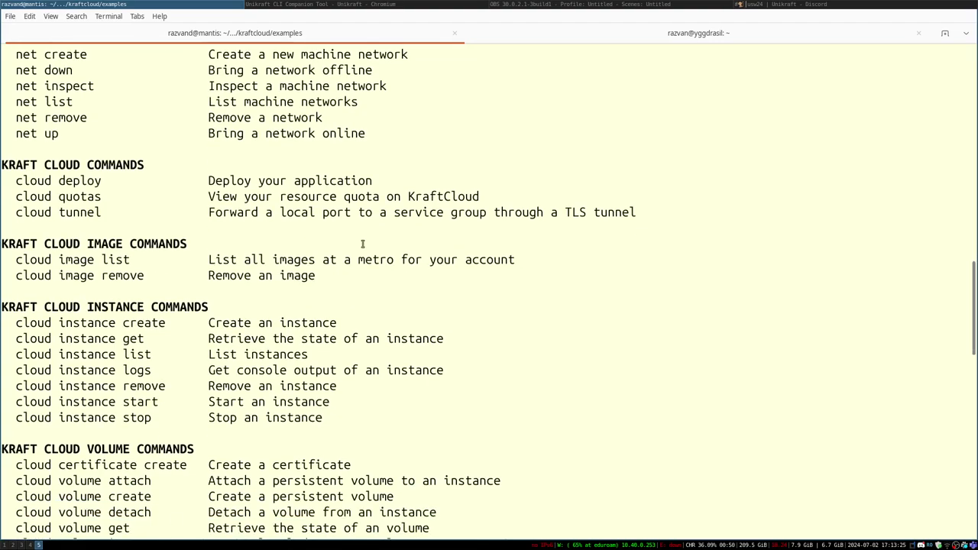
scroll(363, 245, "down", 6)
scroll(362, 245, "down", 1)
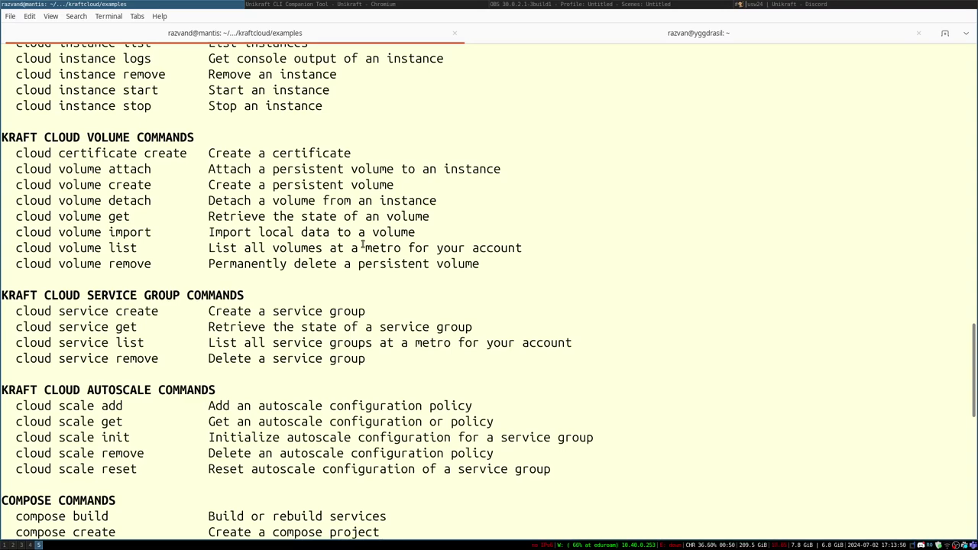
key("Return")
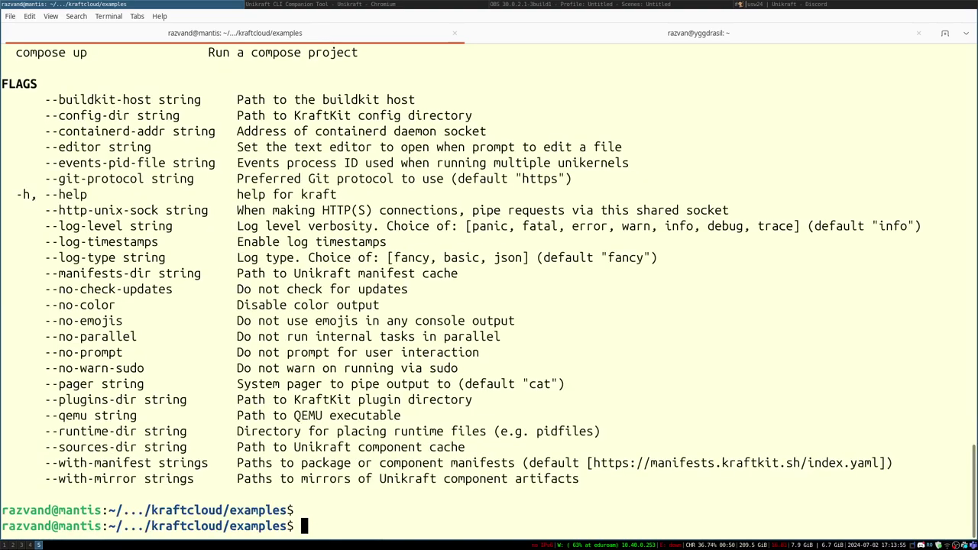
Step: Load the KraftCloud settings into the shell by sourcing ../kraftcloud.config-2024-04-19
type("source ../")
type("k")
key("Tab")
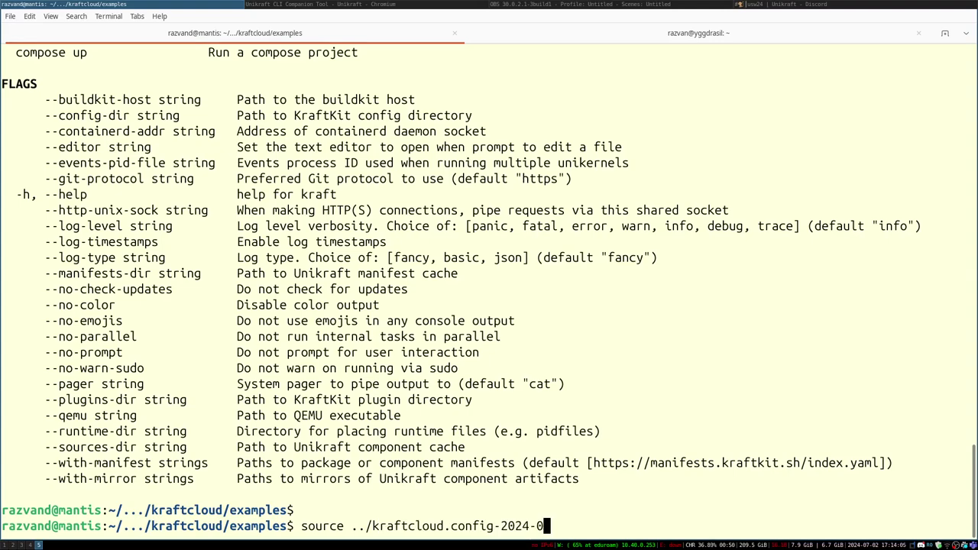
type("4")
key("Tab")
key("Return")
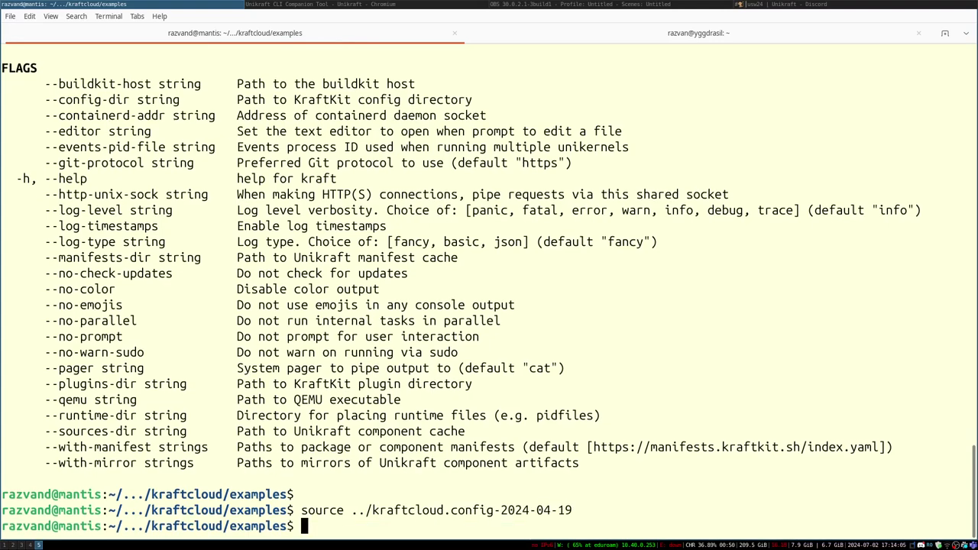
Step: Switch to Chromium, review the KRAFTCLOUD_TOKEN and KRAFTCLOUD_METRO exports in the KraftCloud Quick Start, and copy the token variable's name
key("alt+Tab")
key("alt+Tab")
key("alt+Tab")
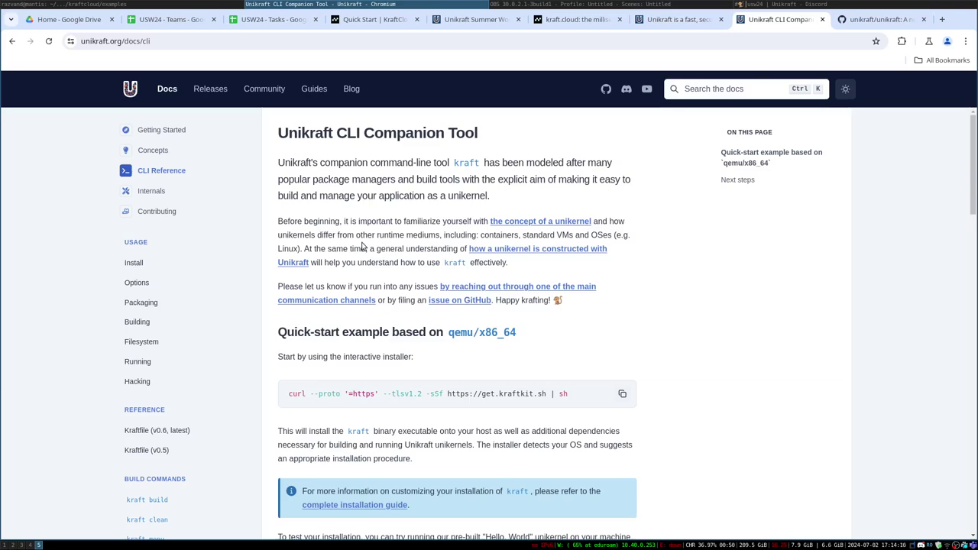
left_click(365, 18)
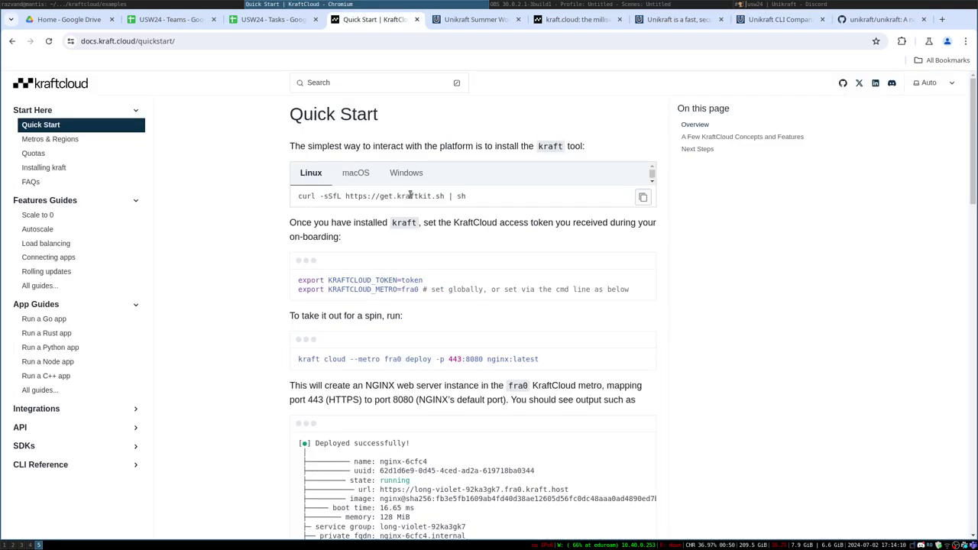
triple_click(366, 281)
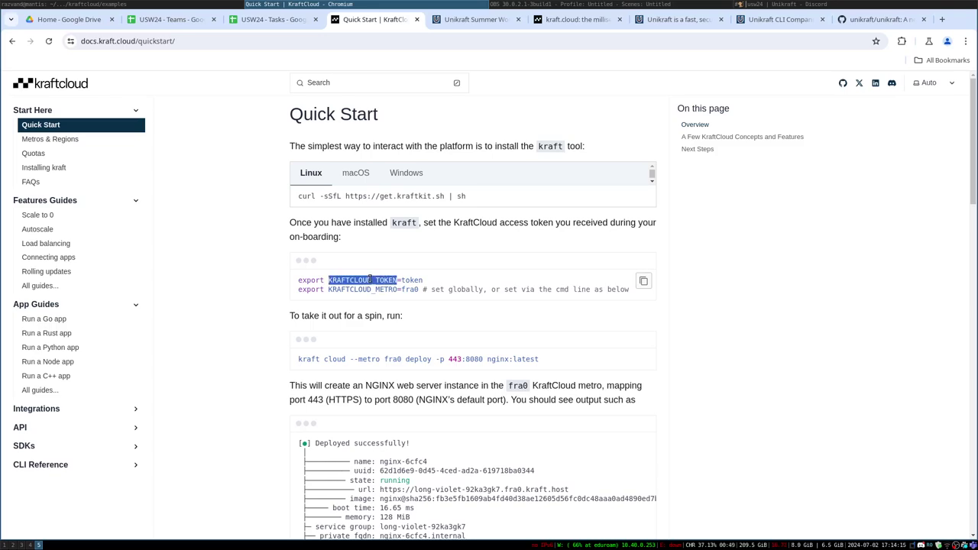
triple_click(365, 289)
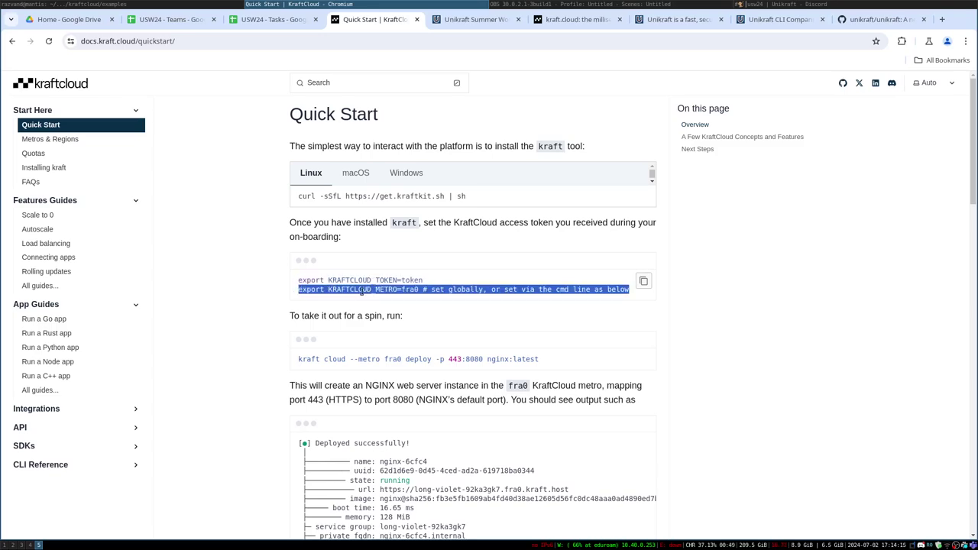
left_click(363, 282)
double_click(364, 281)
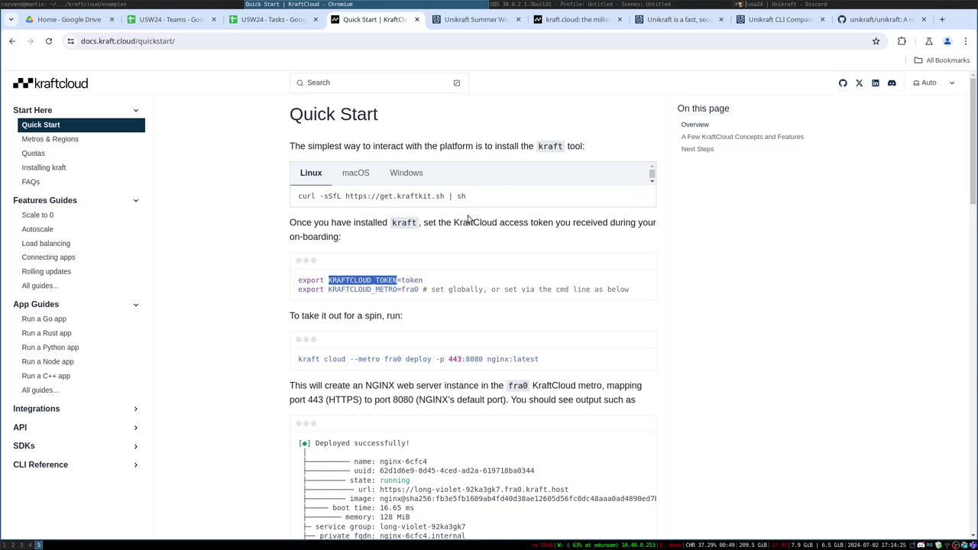
double_click(356, 281)
key("ctrl+c")
Step: Switch back to the terminal and print the KRAFTCLOUD_METRO environment variable with echo
key("alt+Tab")
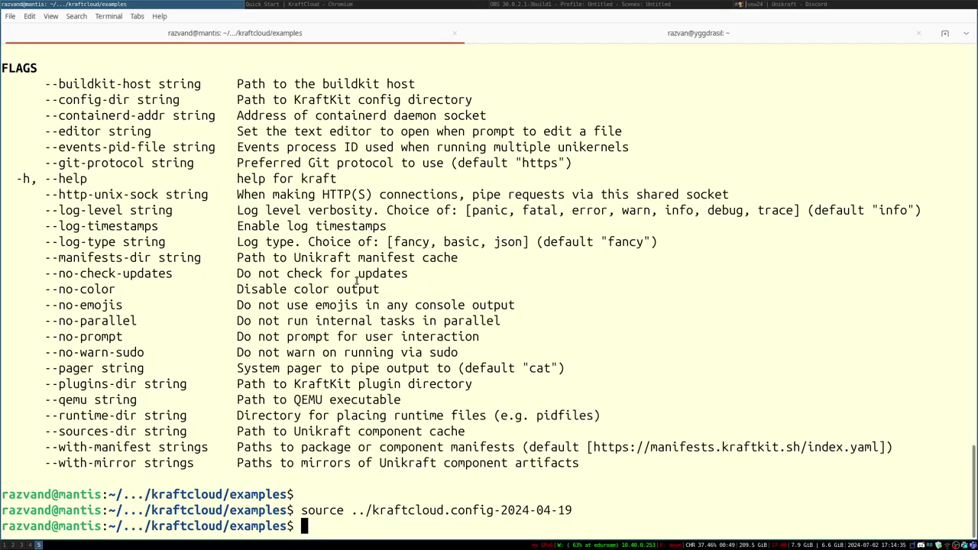
type("echo $KRA")
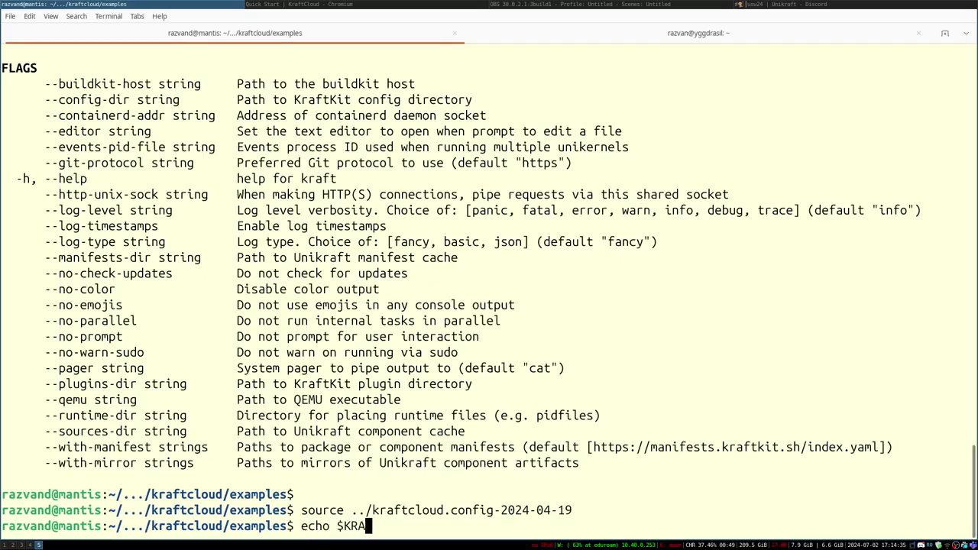
type("FTCLOUD_METRO")
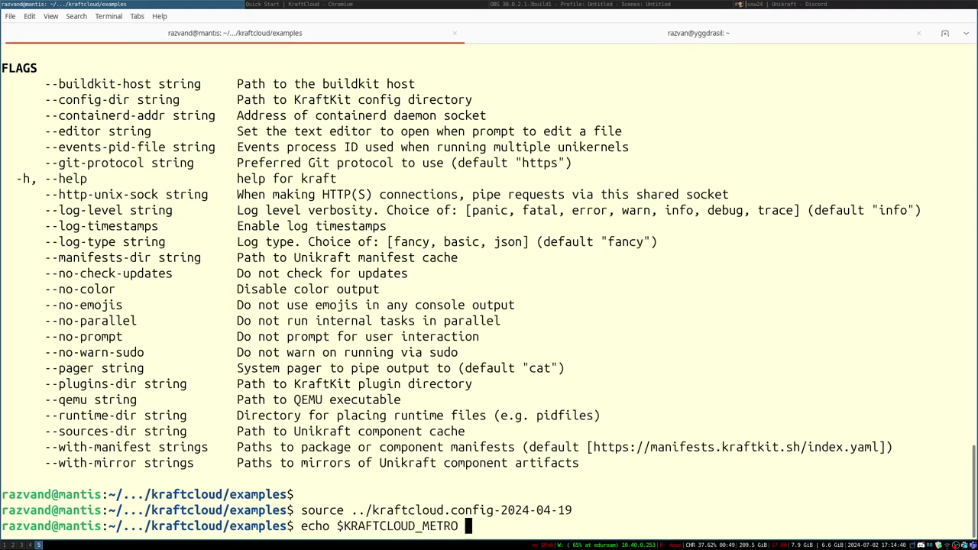
key("Return")
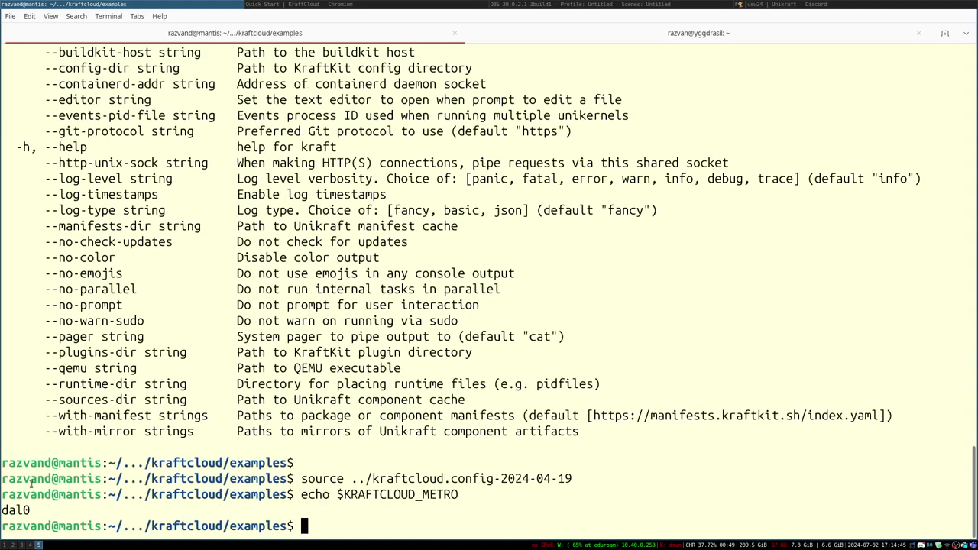
Step: Export KRAFTCLOUD_METRO with the value fra0 and print the variable with echo
type("export $KRAFTCLOUD_METRO")
key("ctrl+Left")
key("ctrl+Left")
key("BackSpace")
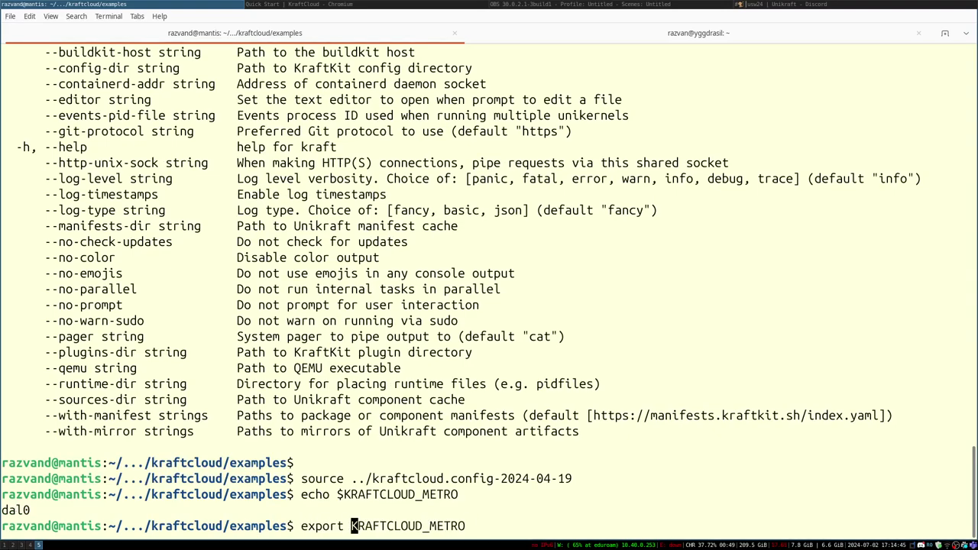
key("End")
type("=fra0")
key("Return")
key("Up")
key("Up")
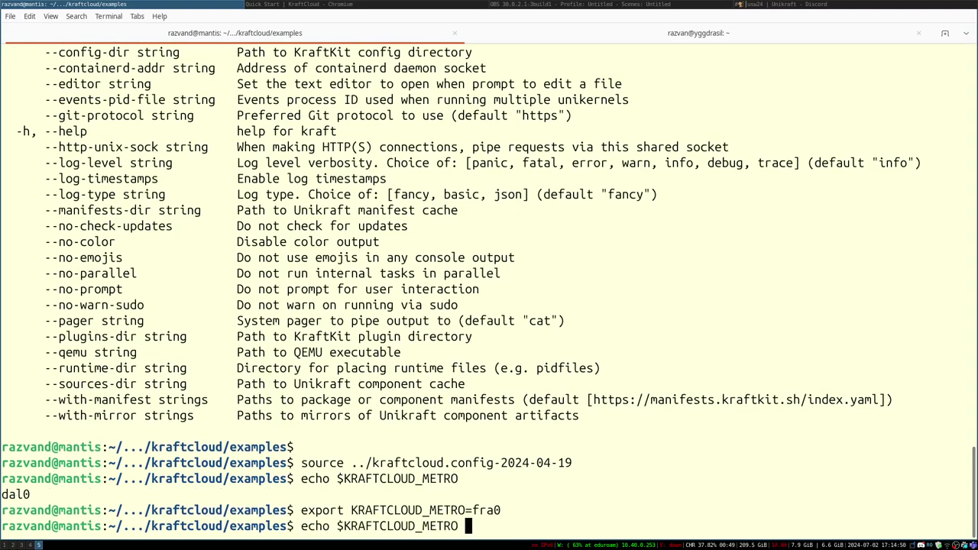
key("Return")
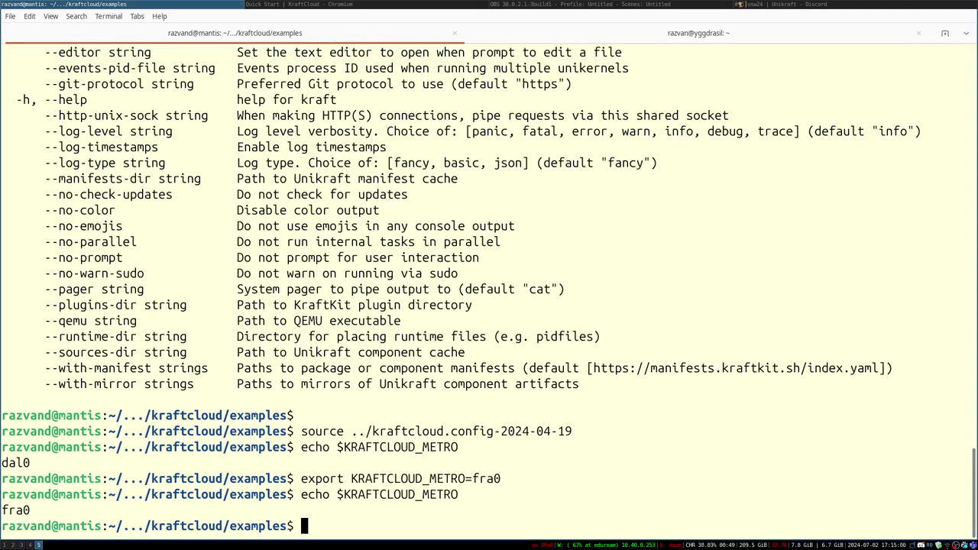
key("Up")
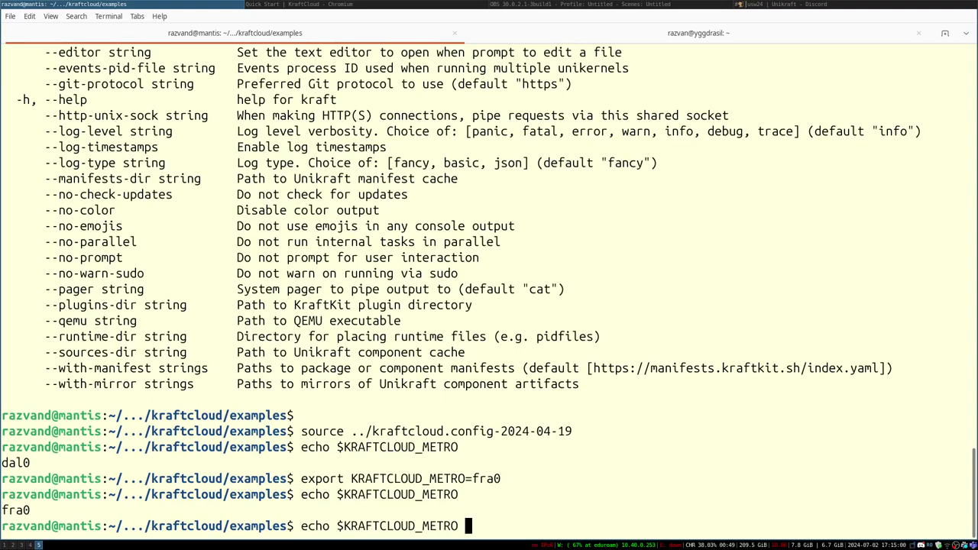
key("Up")
key("BackSpace")
key("BackSpace")
key("BackSpace")
key("BackSpace")
type("sin")
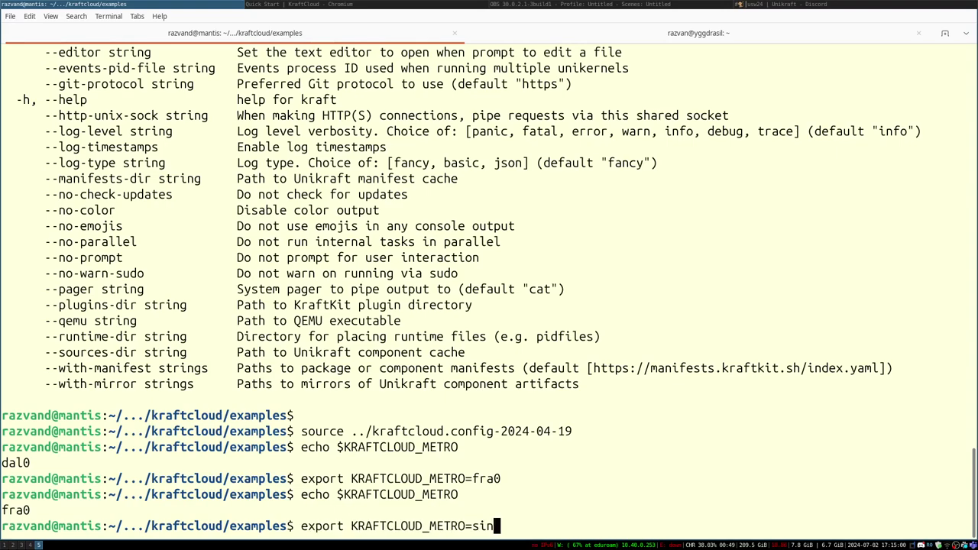
type("0")
key("ctrl+u")
Step: Enter the shell comments "# sin0" and "# sin0 - Singapore" to note the Singapore metro code
type("#")
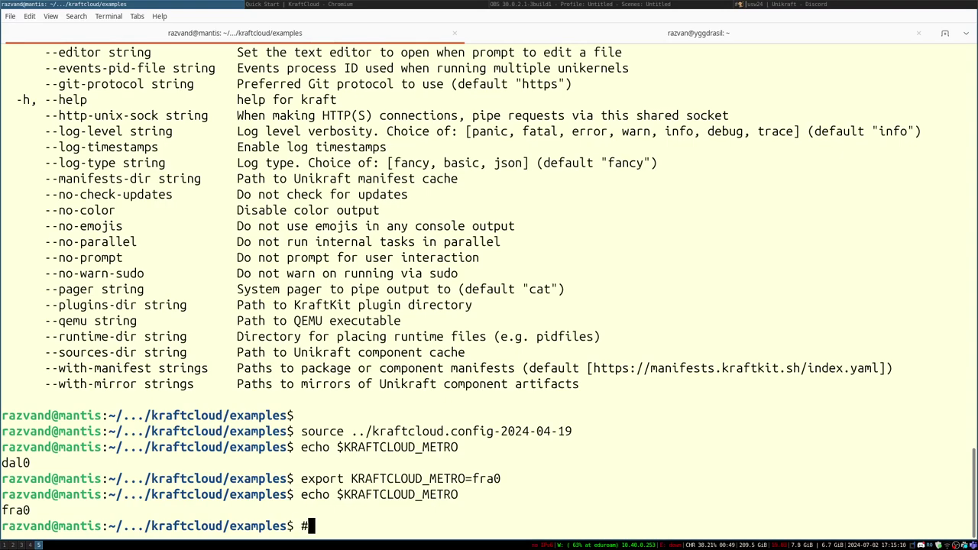
type(" sin0")
key("Return")
type("#")
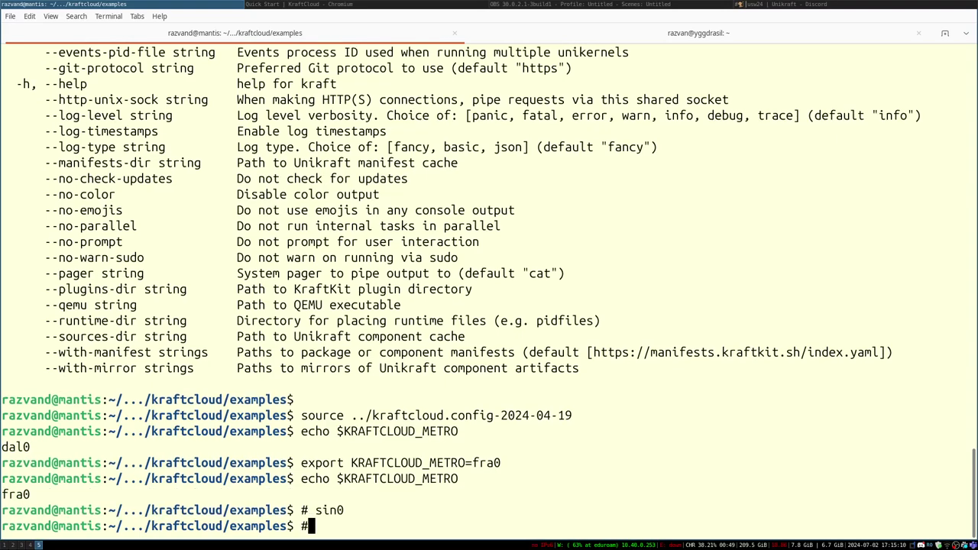
key("BackSpace")
type("# sin0 - Singapore")
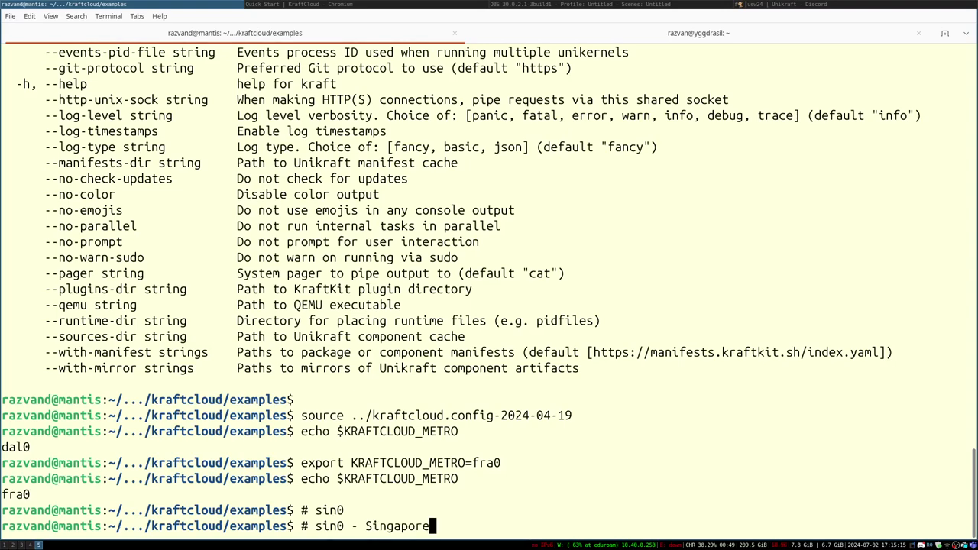
key("Return")
Step: Add shell comments for the other metro codes: fra0 - Frankfurt, dub0 - Dublin and dal0 - Dallas
type("# fra")
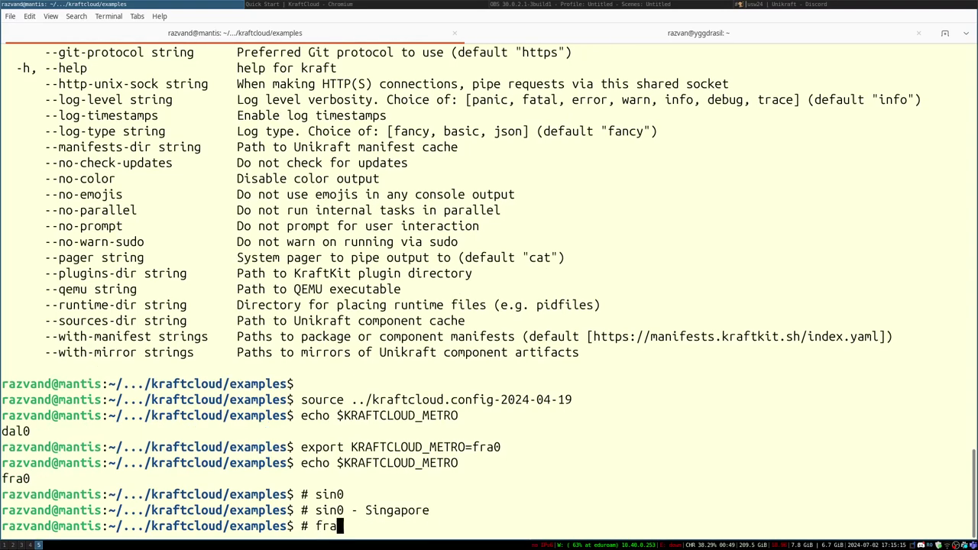
type("0 - Frankfurt")
key("Return")
type("# ")
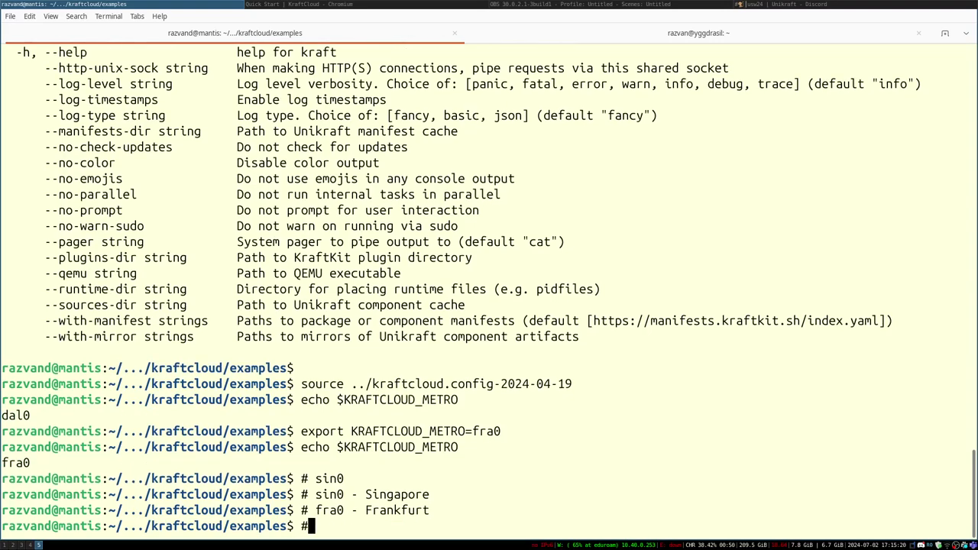
type("dub0 - Dublin")
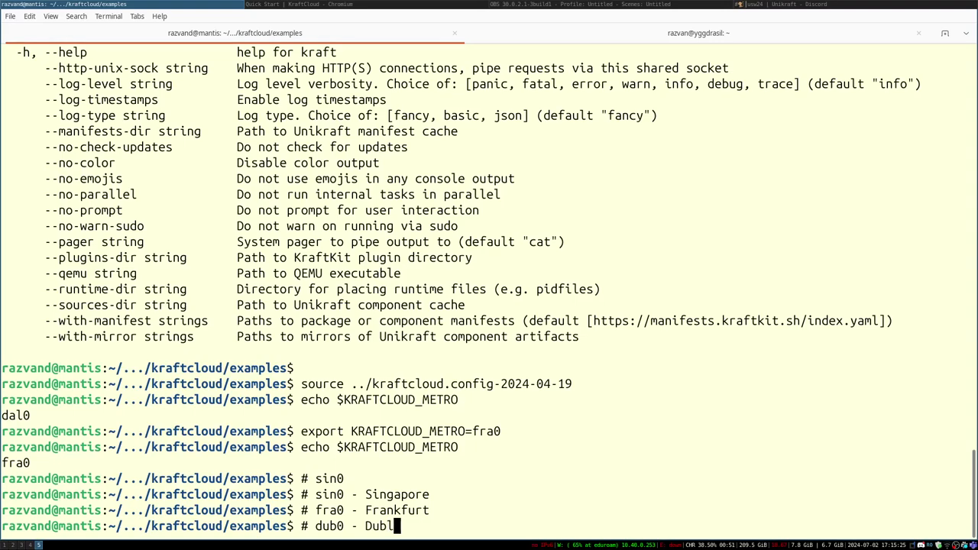
key("Return")
type("# dal0 ")
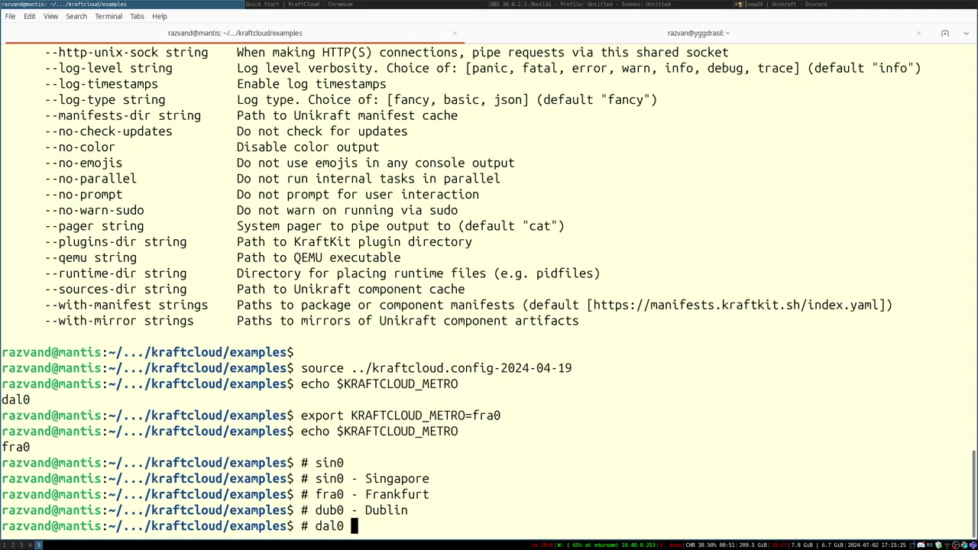
type("- Dallas")
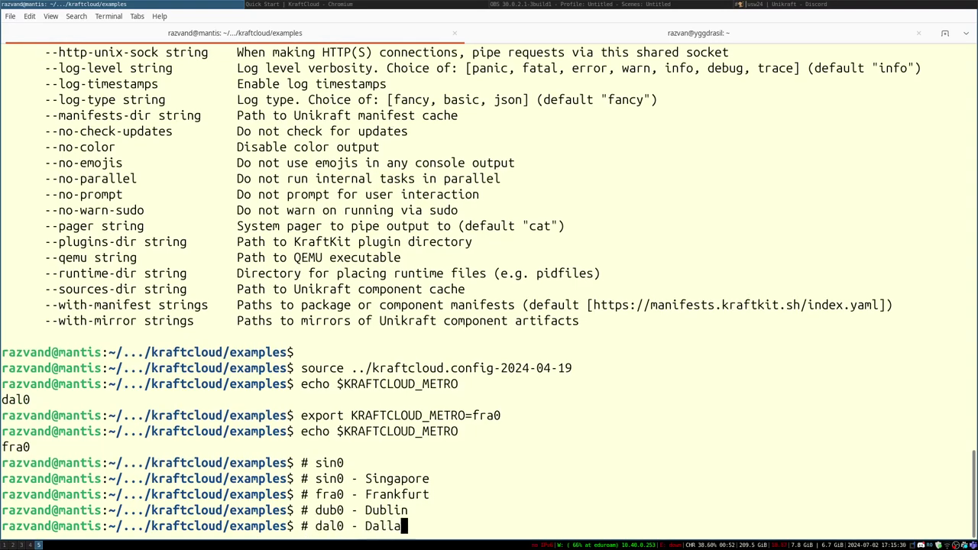
key("Return")
Step: Show the help for kraft cloud with --help and review its command groups around the metro commands
type("kraft c")
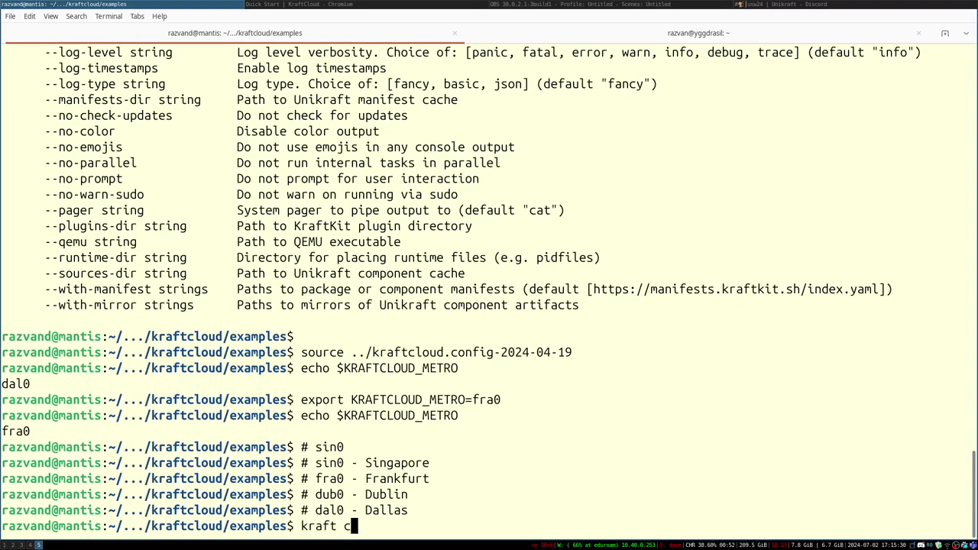
key("BackSpace")
type("cloud --help")
key("Return")
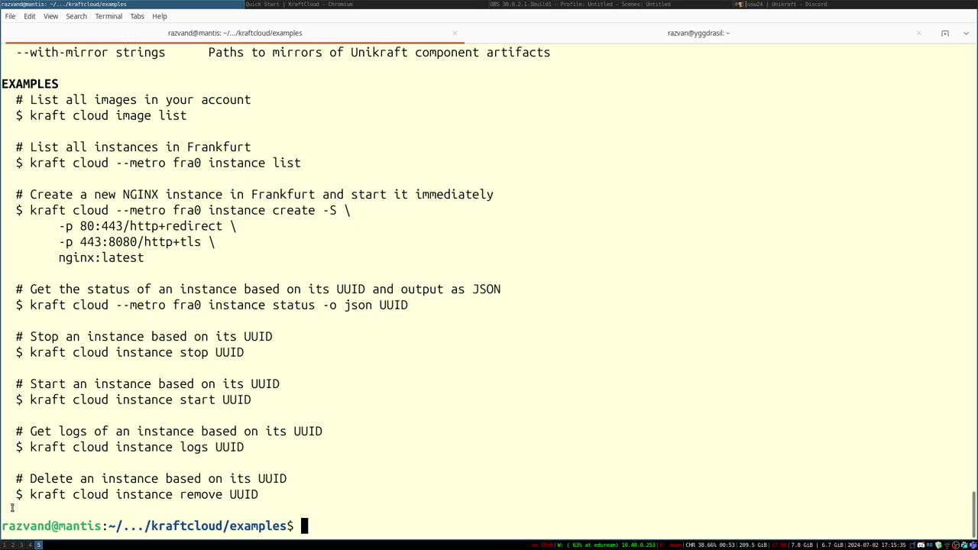
scroll(313, 382, "up", 9)
scroll(313, 382, "up", 14)
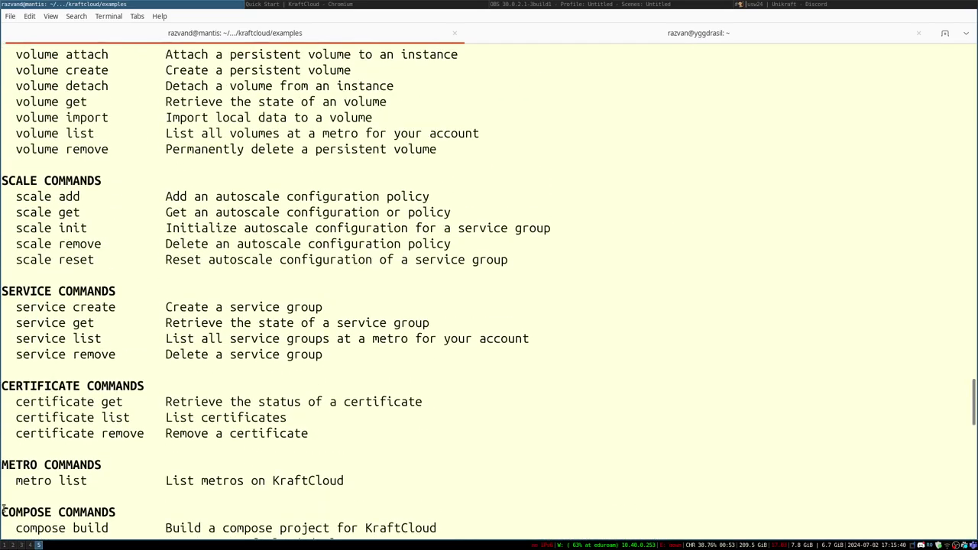
Step: List the available KraftCloud metros with kraft cloud metro list
key("ctrl+c")
key("Up")
key("ctrl+w")
type("metro list")
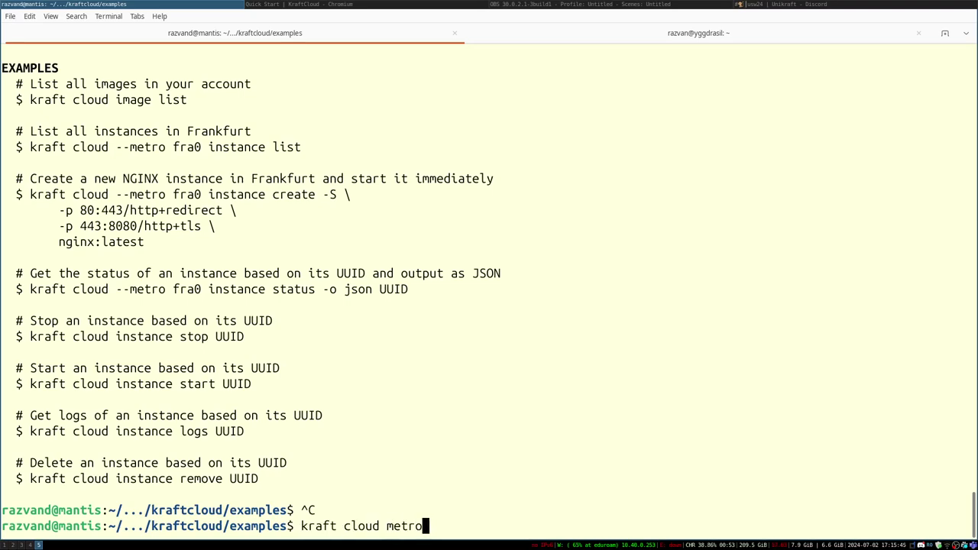
key("Return")
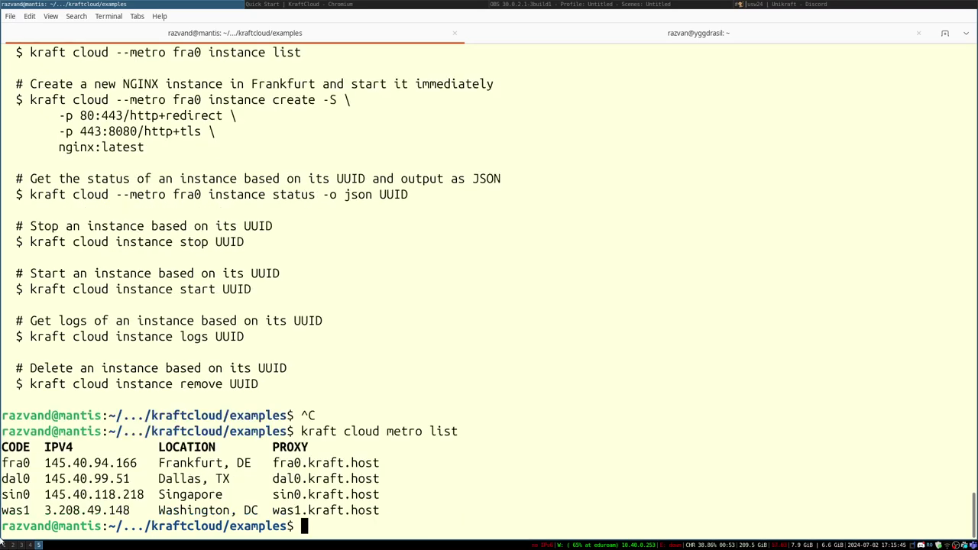
Step: Highlight the metro codes fra0, dal0, sin0 and was1 in the list one after another
double_click(17, 463)
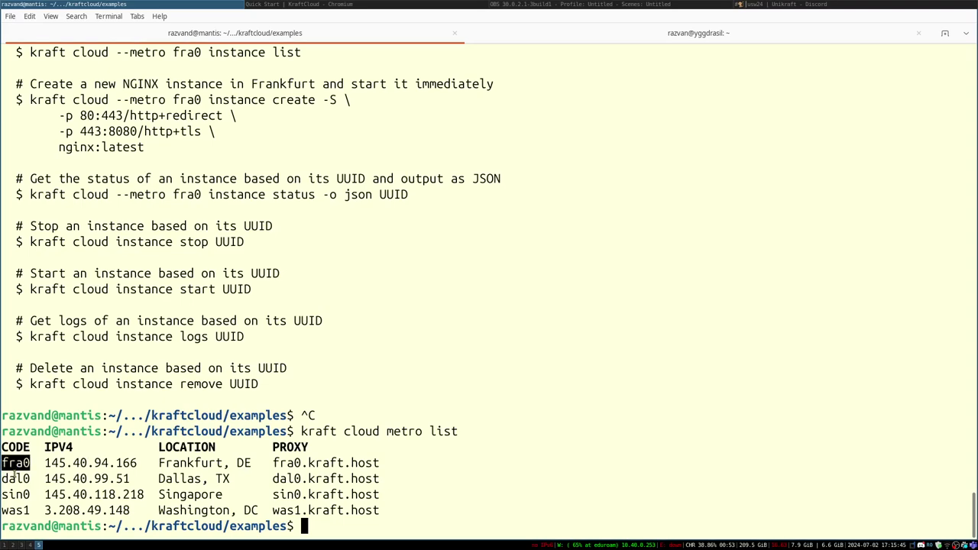
double_click(15, 478)
double_click(16, 494)
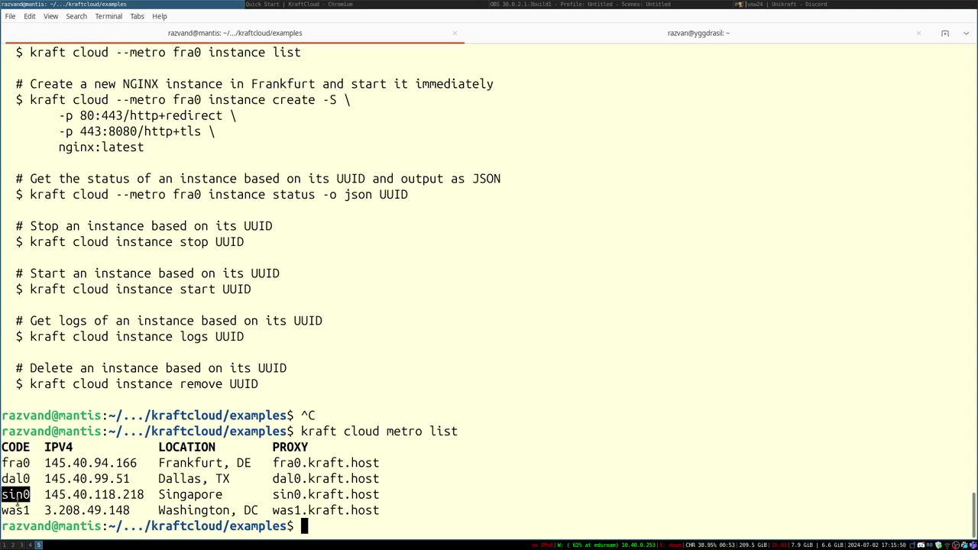
double_click(16, 511)
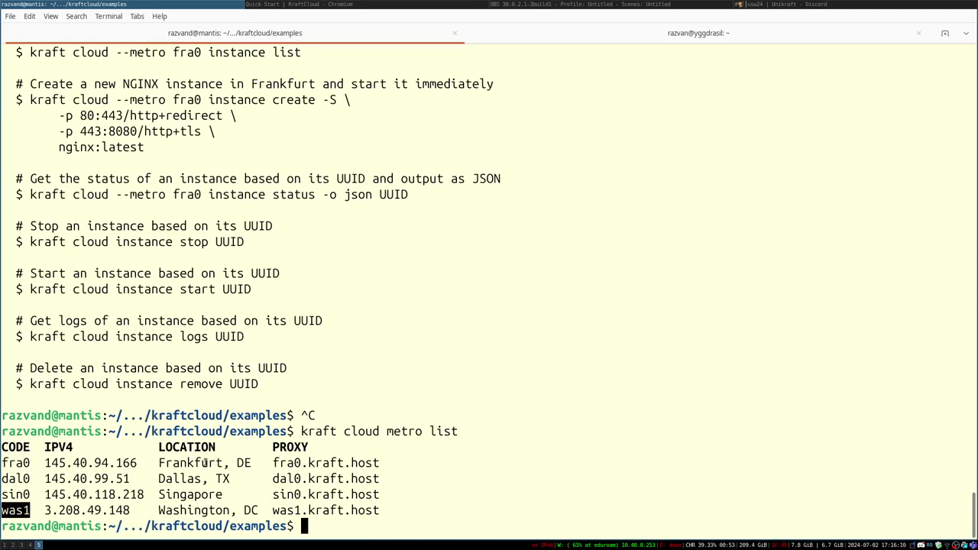
Step: Print the KRAFTCLOUD_METRO variable again with echo to check the active metro
type("echo $KRA")
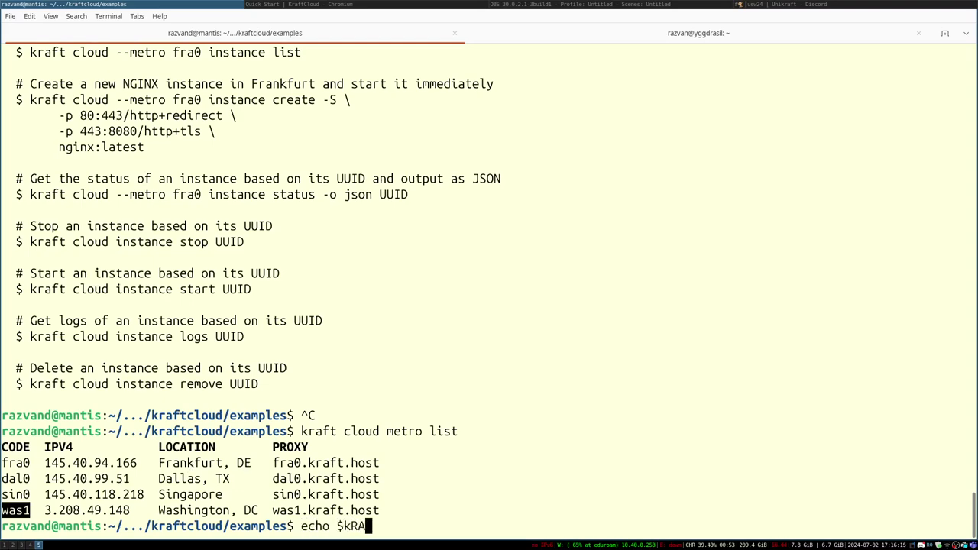
key("BackSpace")
key("BackSpace")
key("BackSpace")
type("KRAFT")
key("Tab")
key("Tab")
type("C")
key("Tab")
type("m")
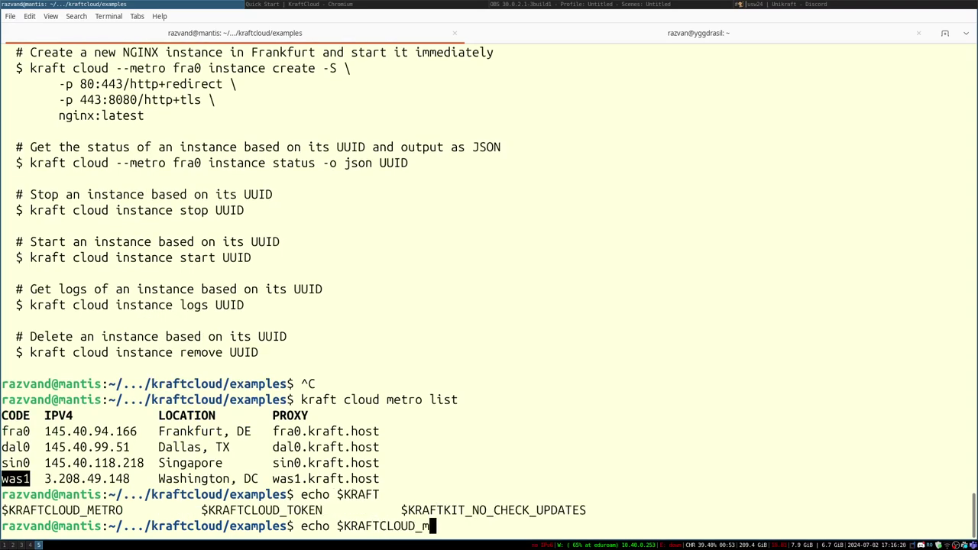
key("BackSpace")
type("ME")
key("Tab")
key("Return")
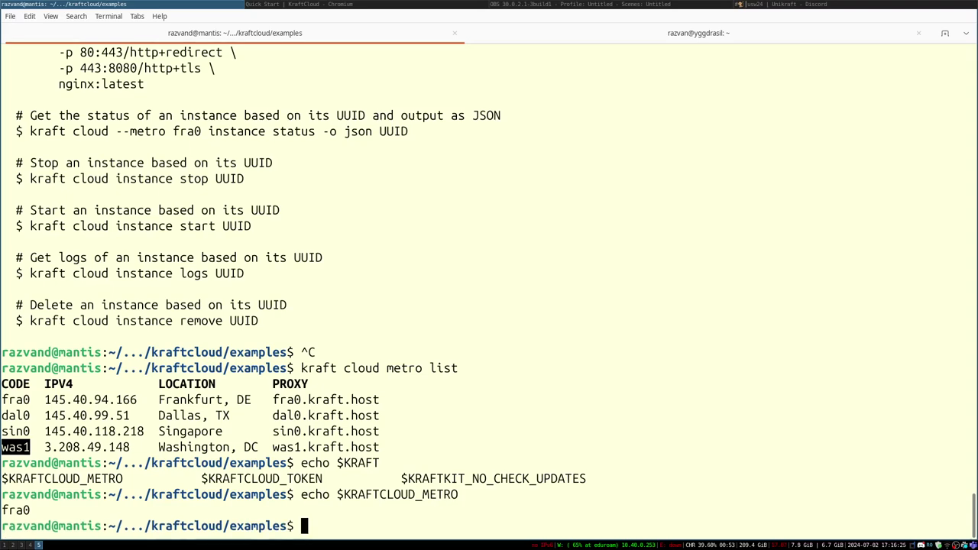
Step: List the instances deployed in the active metro with kraft cloud inst ls
type("kraft cloud in")
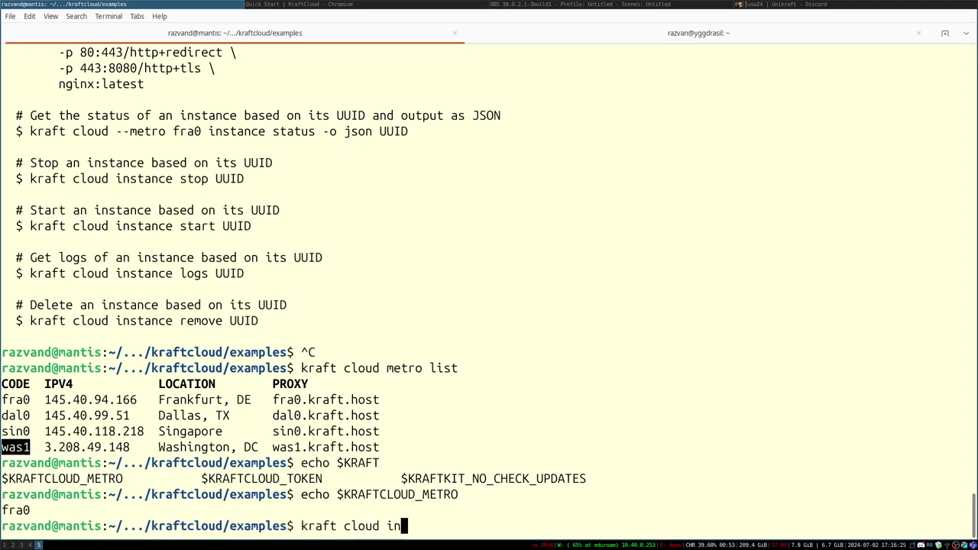
type("st ls")
key("Return")
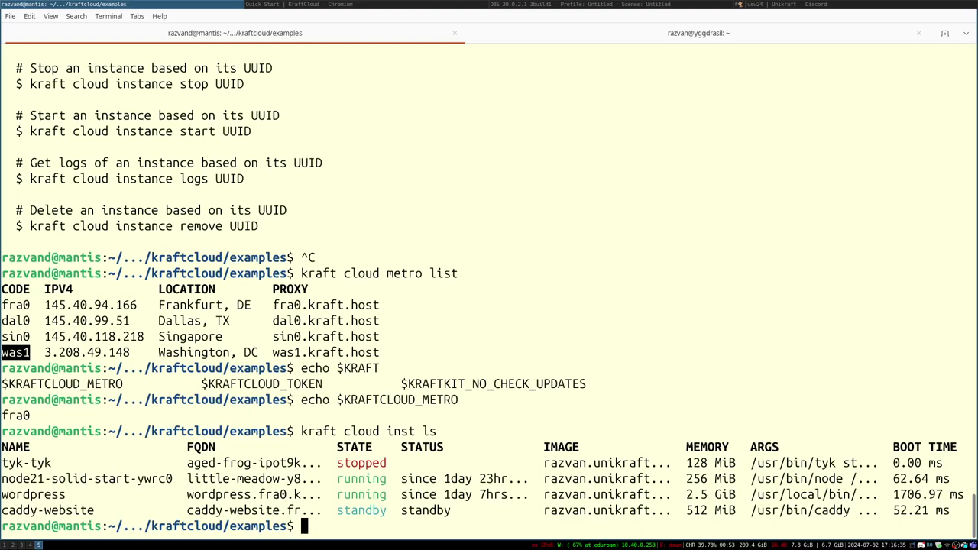
Step: Remove the tyk-tyk instance with kraft cloud inst rm
type("kraft clou")
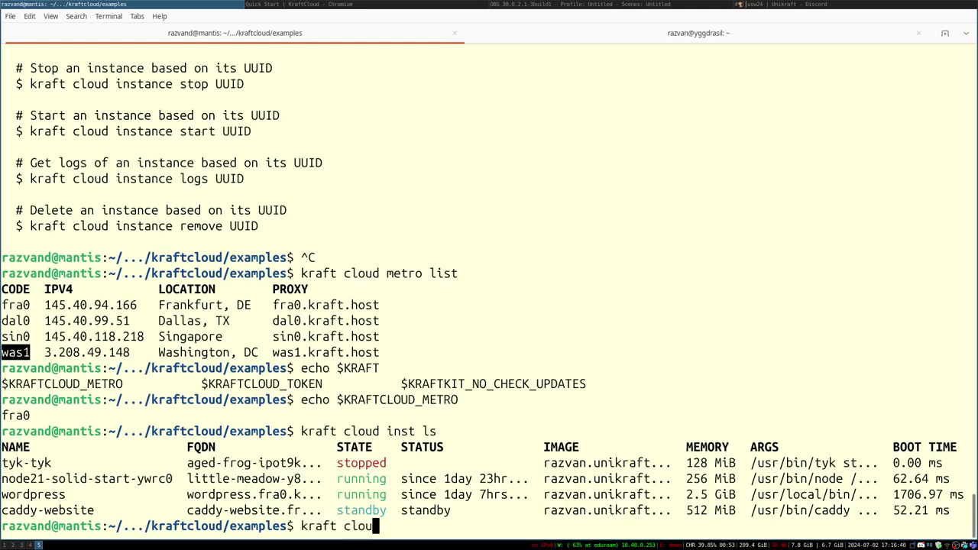
type("d inst rm")
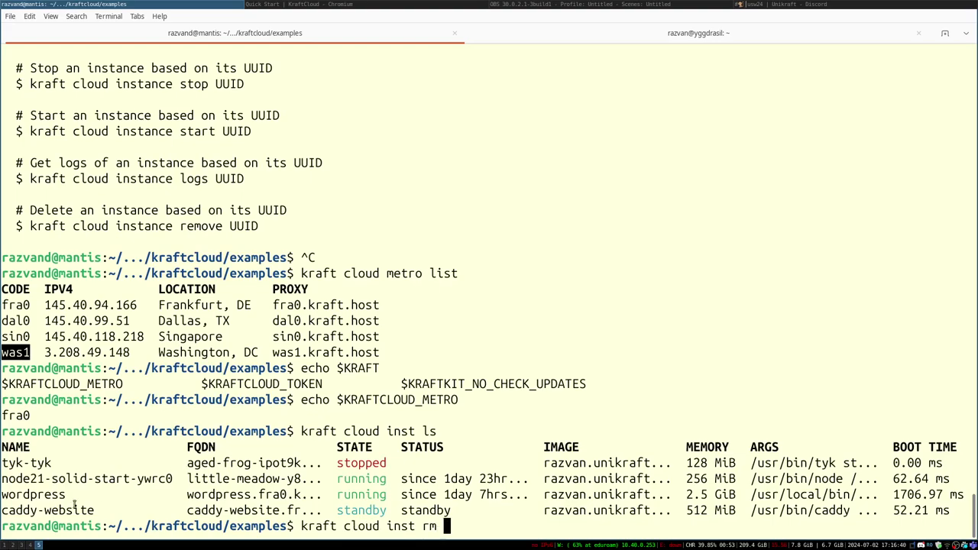
double_click(26, 463)
middle_click(26, 463)
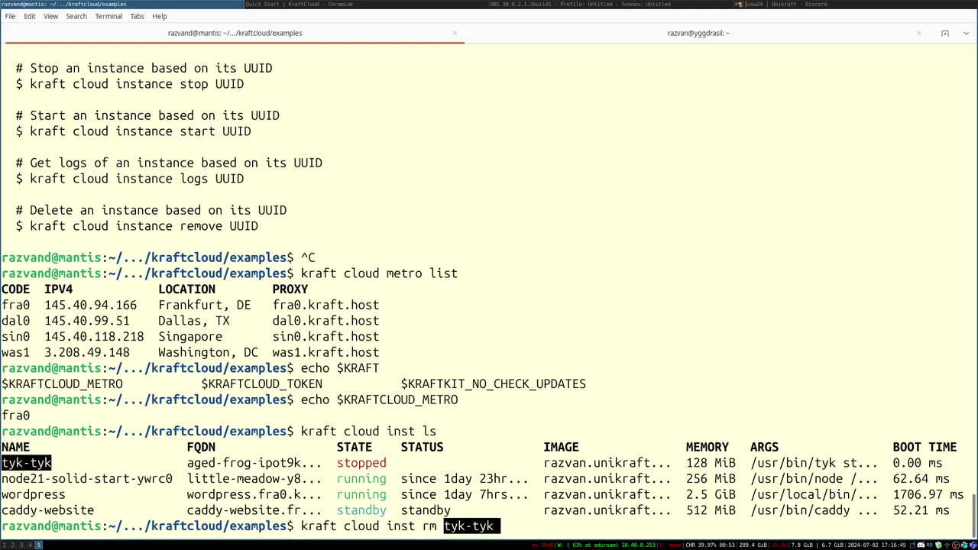
key("Return")
Step: Remove the node21-solid-start-ywrc0 and wordpress instances together with one kraft cloud inst rm command
key("Up")
key("BackSpace")
key("BackSpace")
key("BackSpace")
key("BackSpace")
key("BackSpace")
key("BackSpace")
key("BackSpace")
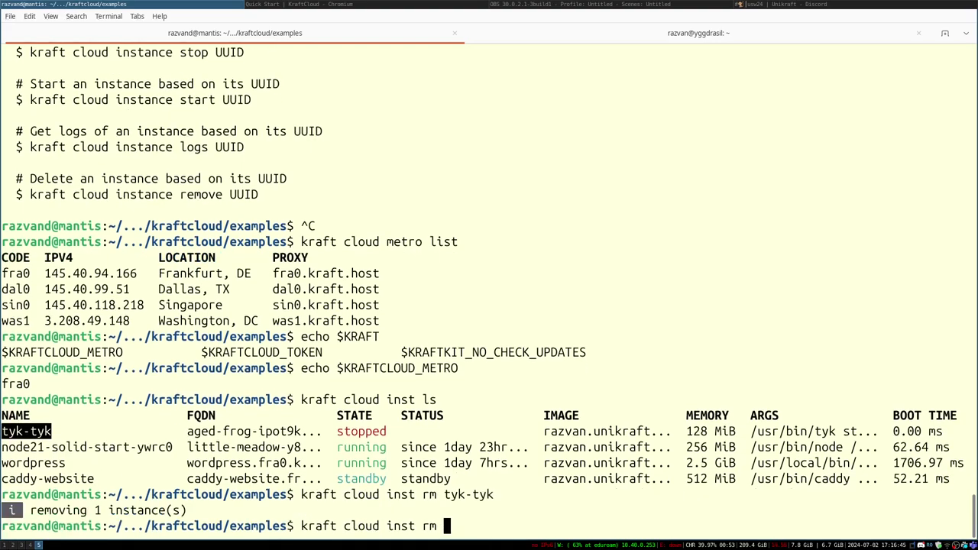
type("no")
key("BackSpace")
key("BackSpace")
double_click(18, 451)
middle_click(19, 450)
type("w")
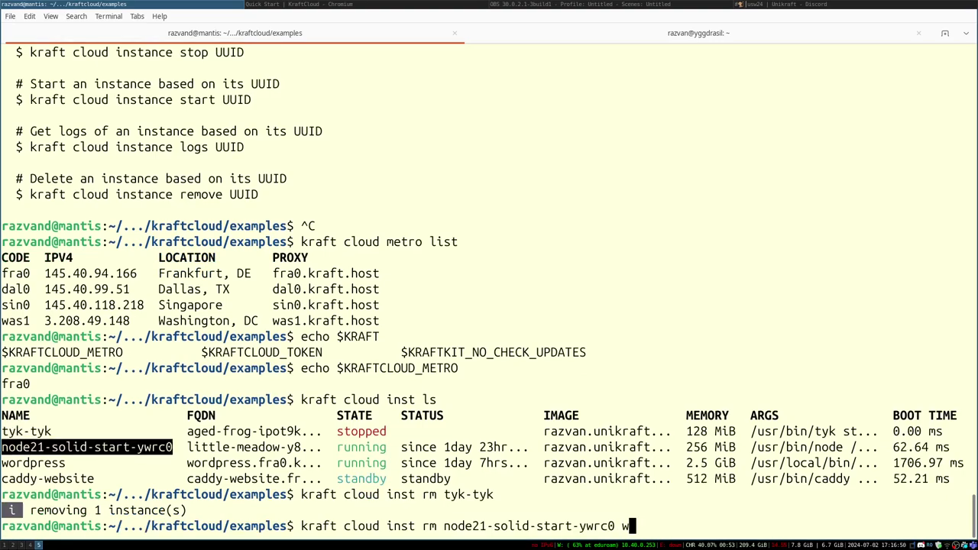
type("ordpress")
key("Return")
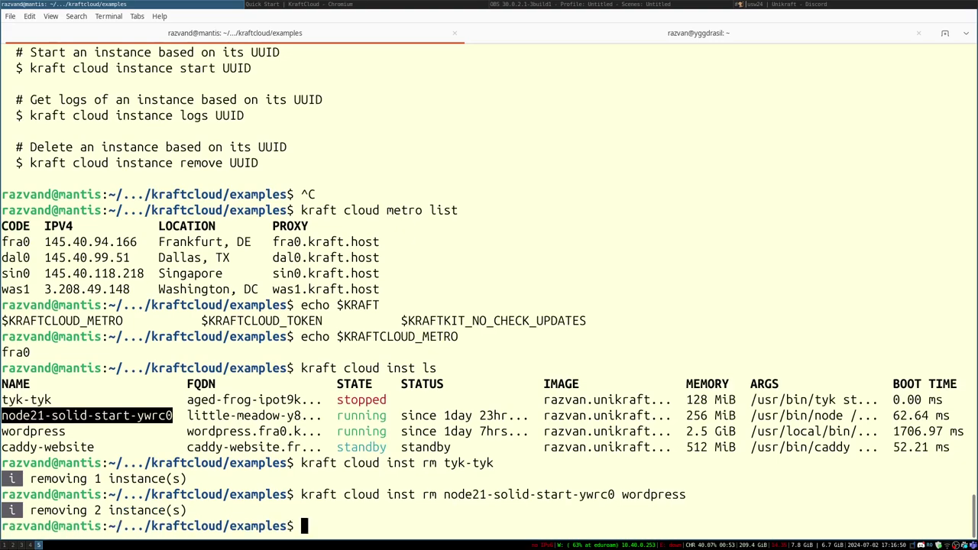
Step: List the instances again with kraft cloud inst ls and clear the terminal
key("Up")
key("Up")
key("Up")
key("Return")
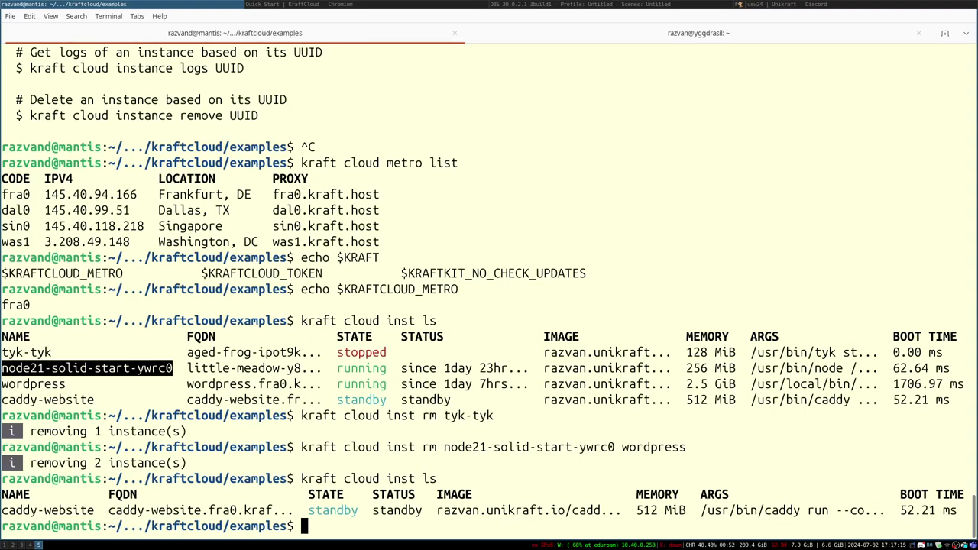
type("clear")
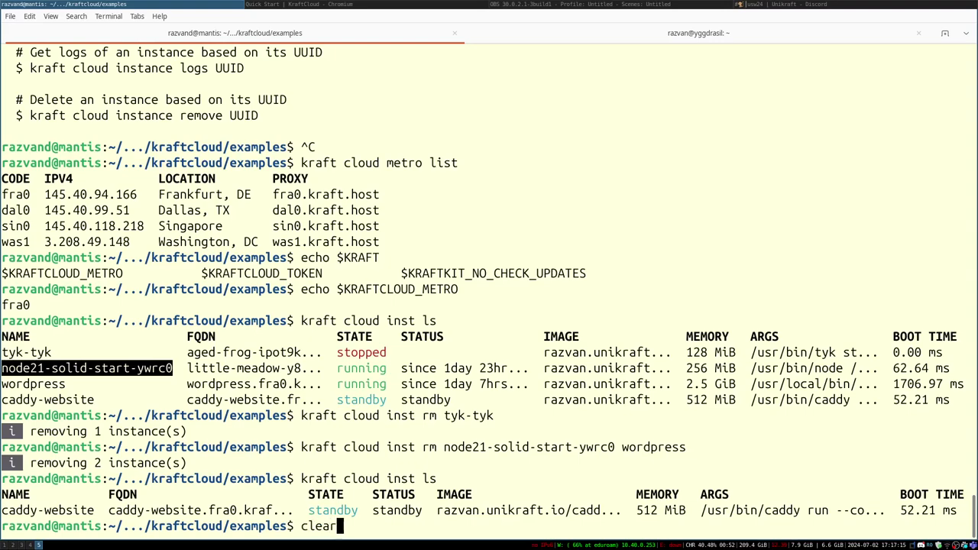
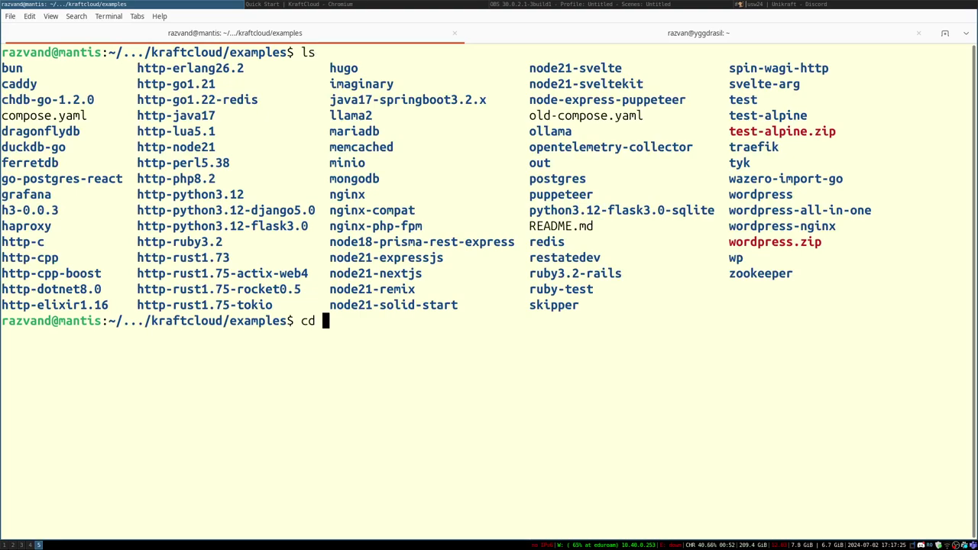
Step: Change into the node21-nextjs example directory
type("node21-ne")
key("Tab")
key("BackSpace")
key("BackSpace")
key("BackSpace")
key("BackSpace")
key("BackSpace")
key("BackSpace")
key("BackSpace")
key("BackSpace")
key("BackSpace")
key("BackSpace")
type("n")
key("Tab")
key("Return")
Step: List the files of the node21-nextjs example and print its README.md in the terminal
type("ls")
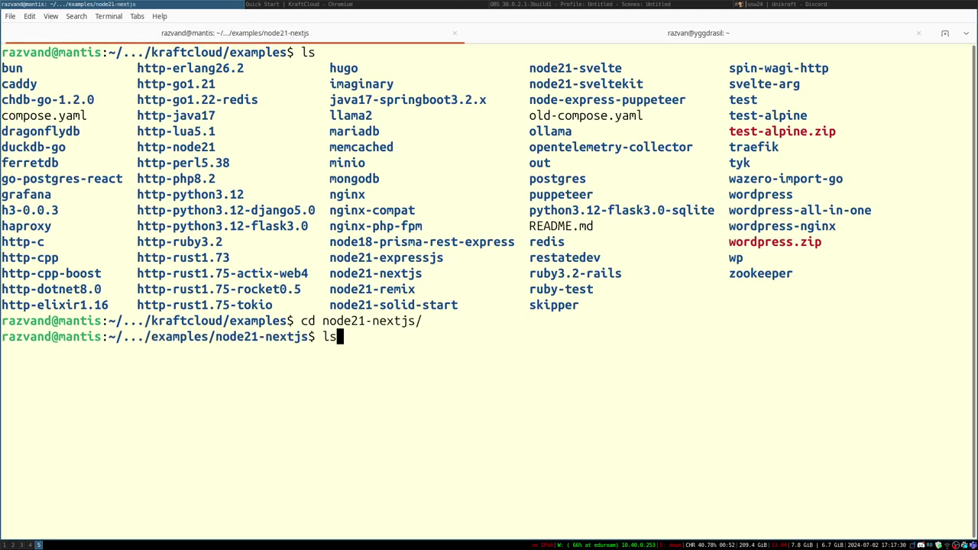
key("Return")
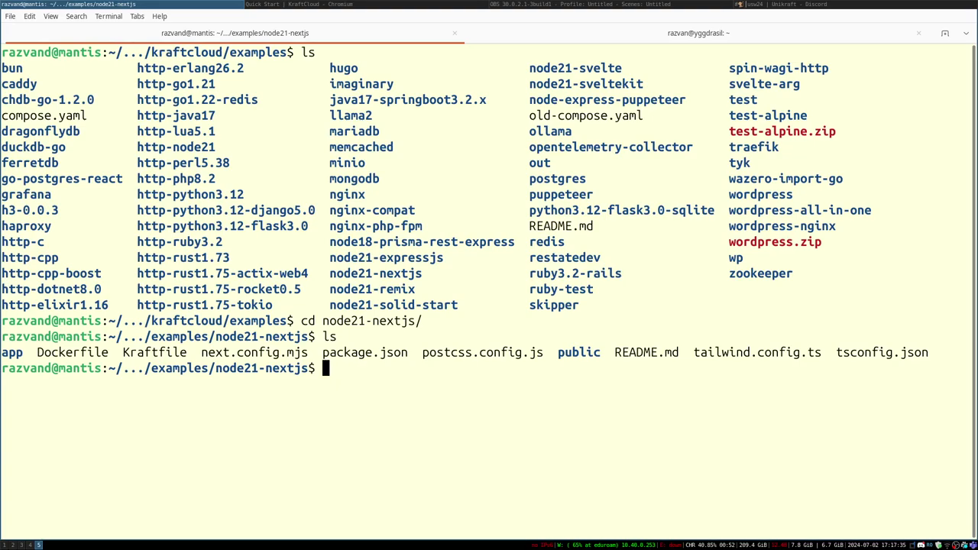
type("cat README.md")
key("Return")
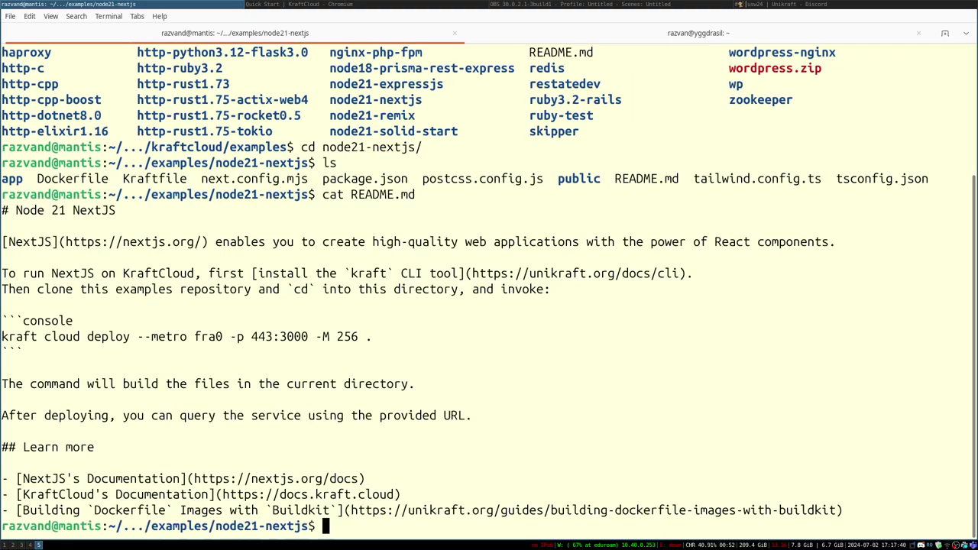
Step: Switch to the KraftCloud documentation in Chromium, search all guides for "next" and open the Next.js server guide
key("alt+Tab")
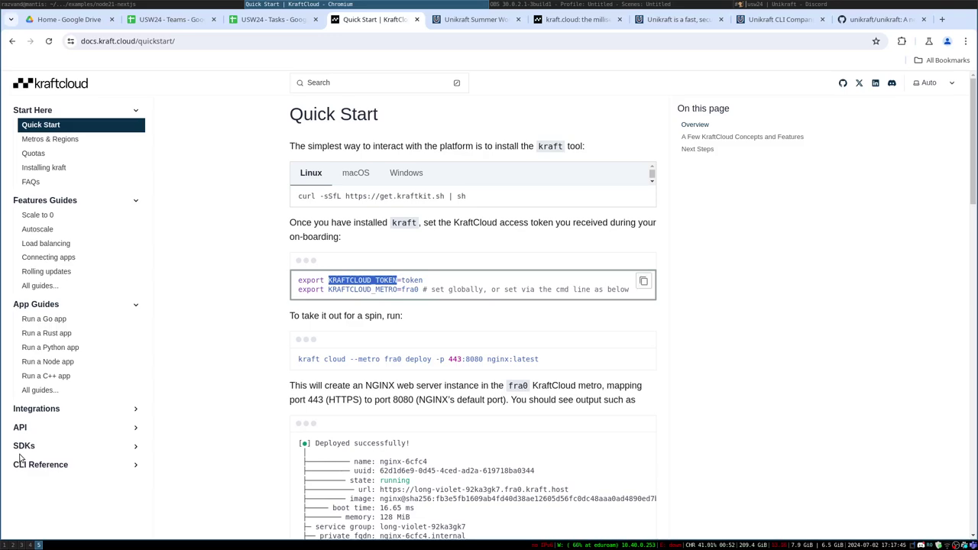
left_click(44, 285)
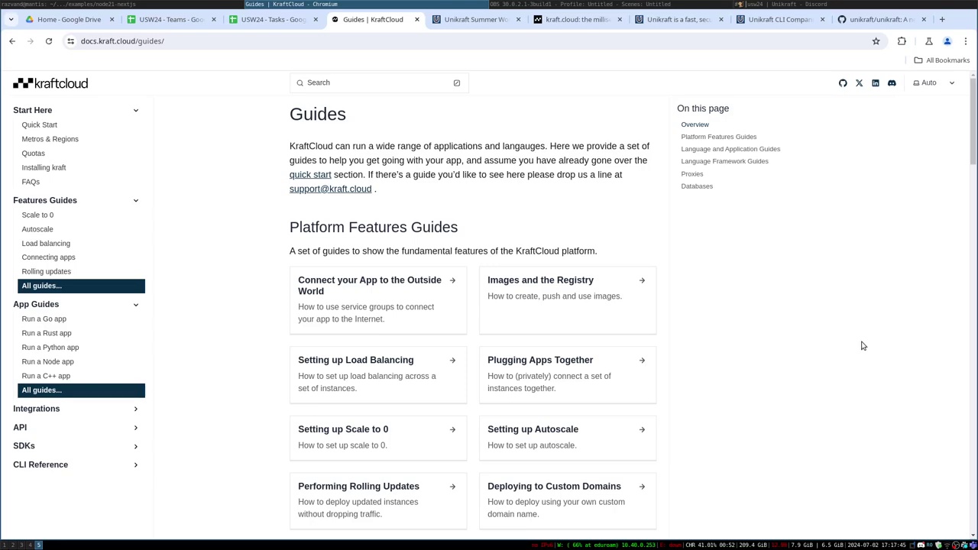
key("ctrl+f")
type("next")
key("Return")
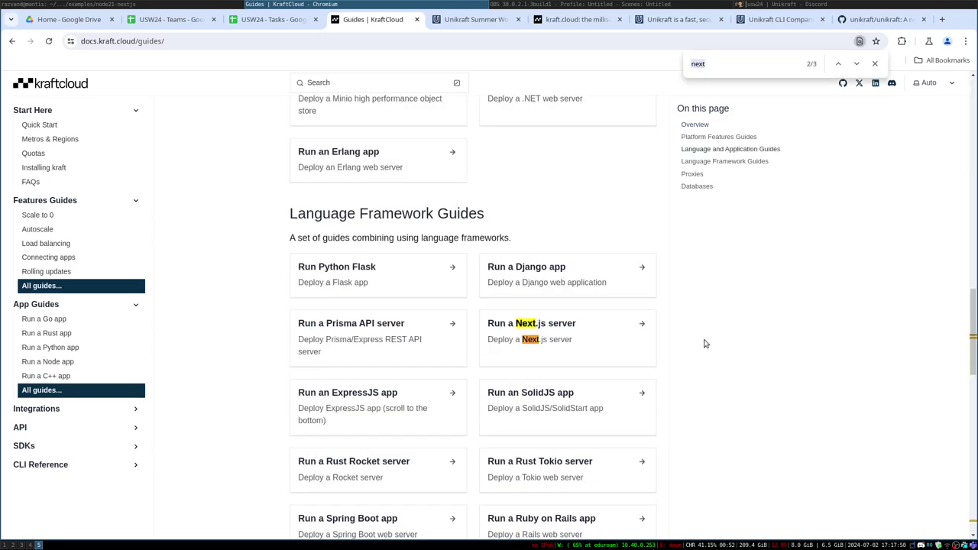
left_click(533, 334)
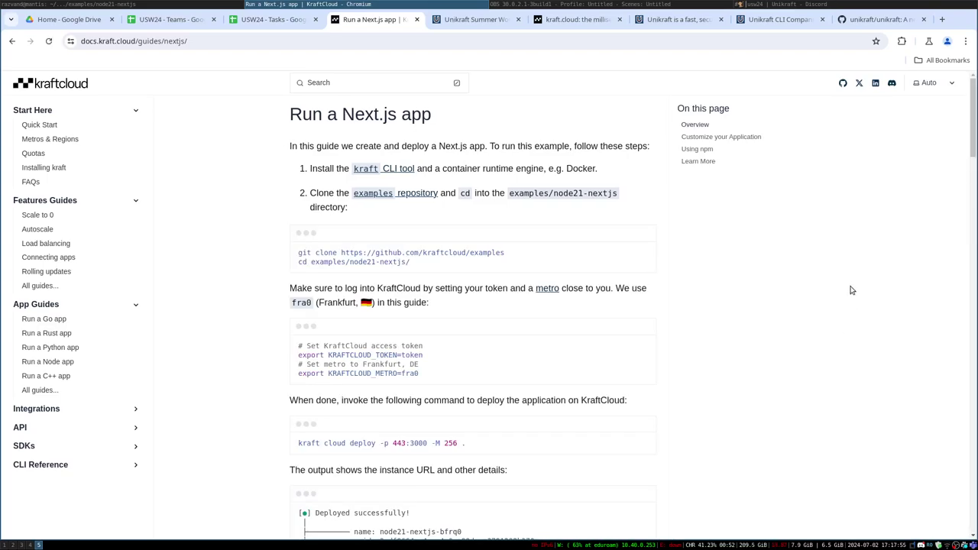
Step: Copy the guide's command kraft cloud deploy -p 443:3000 -M 256 . and run it in the terminal
scroll(489, 344, "down", 2)
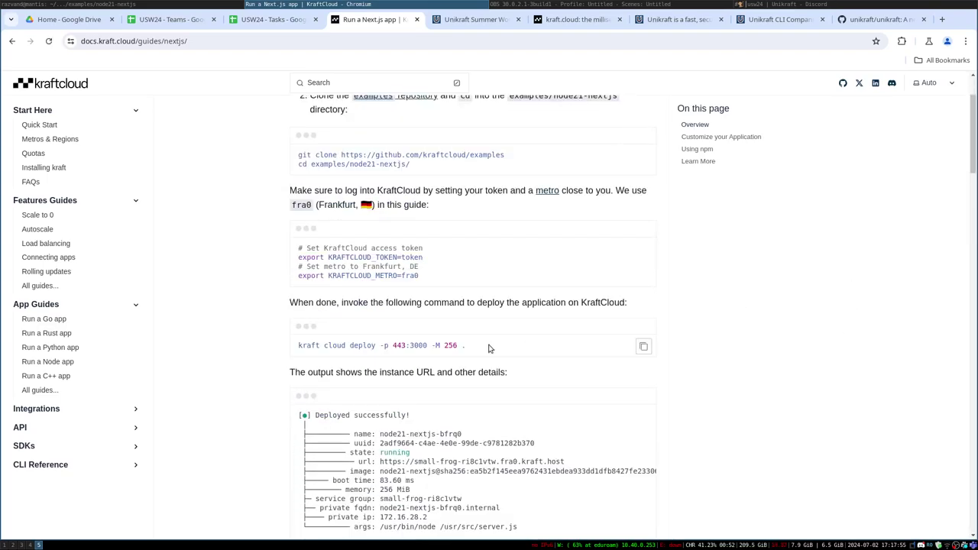
triple_click(382, 348)
key("ctrl+c")
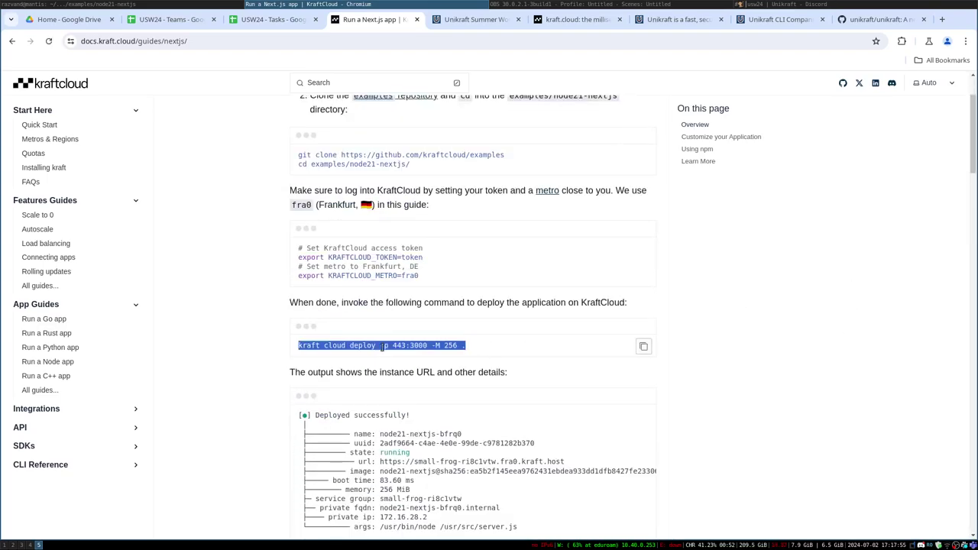
key("alt+Tab")
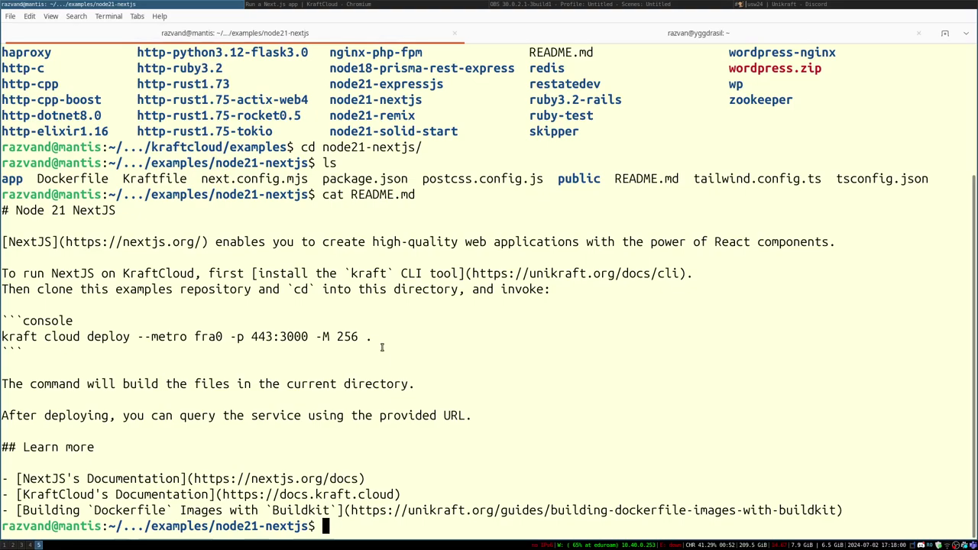
key("ctrl+shift+v")
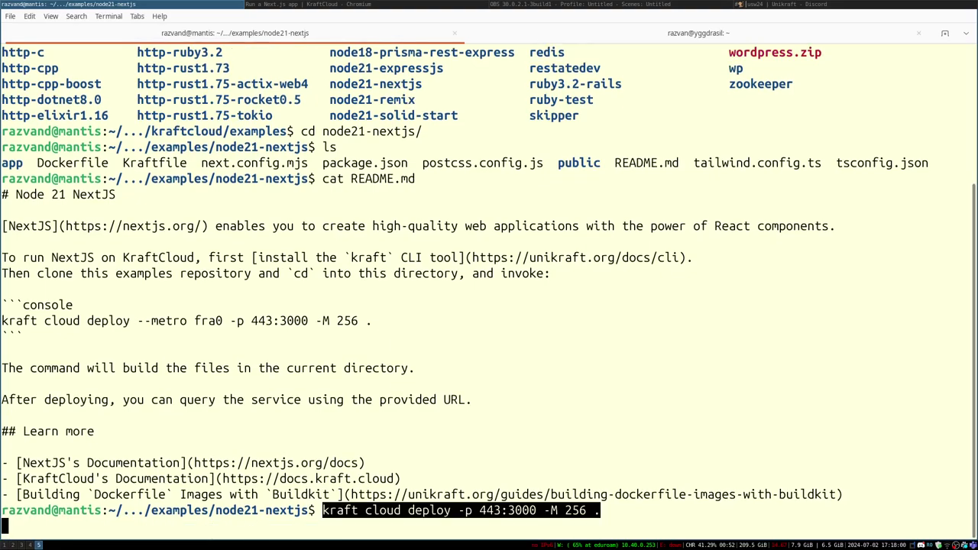
key("Return")
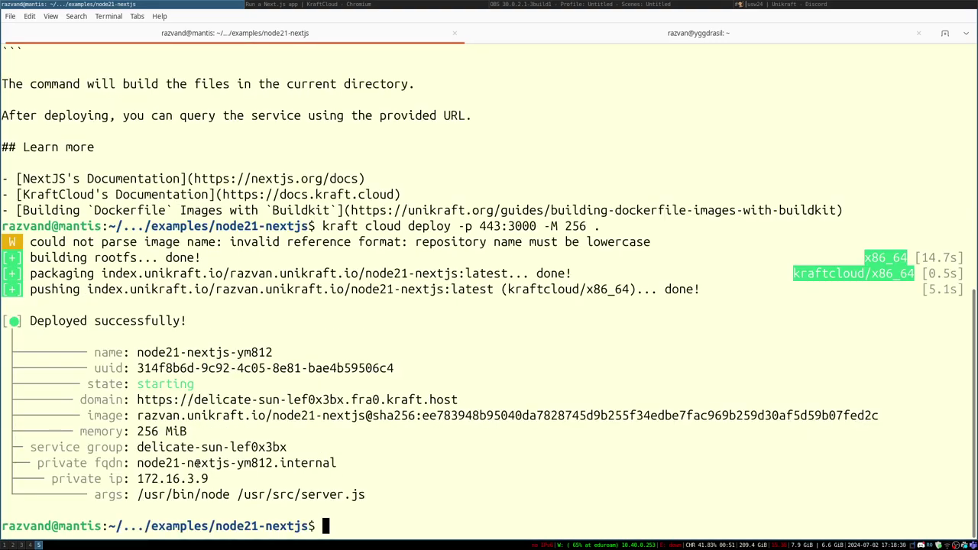
Step: Copy the deployed instance's domain link and load it in a new Chromium tab
right_click(193, 406)
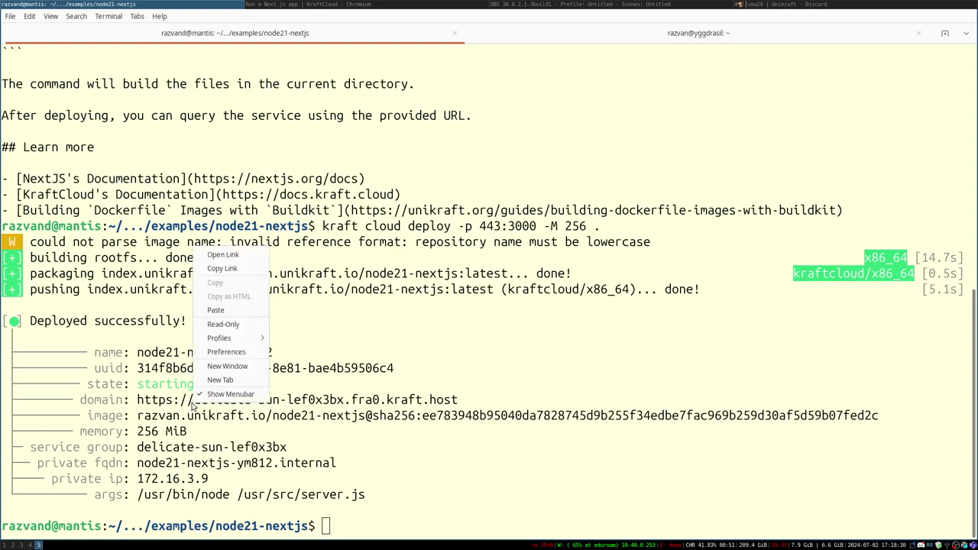
left_click(233, 274)
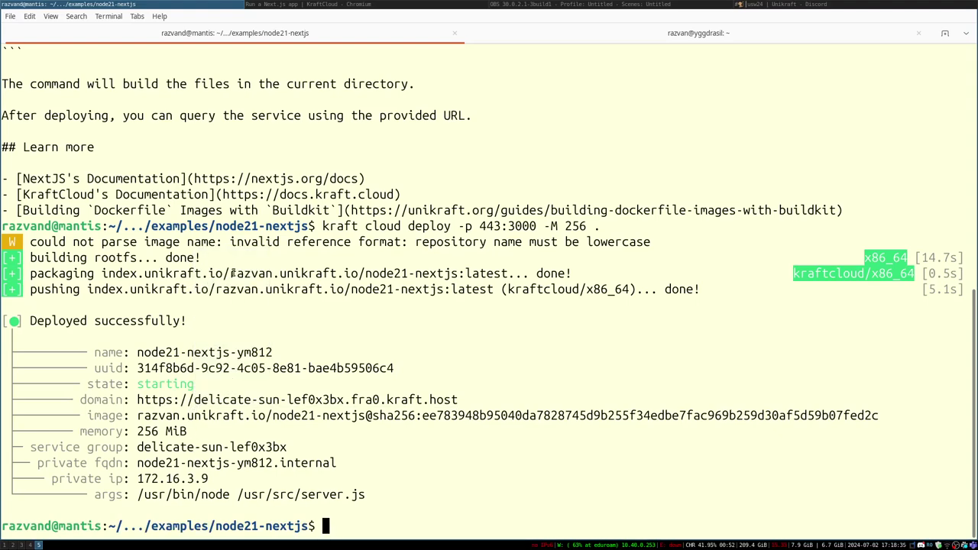
key("alt+Tab")
key("alt+Tab")
key("alt+Tab")
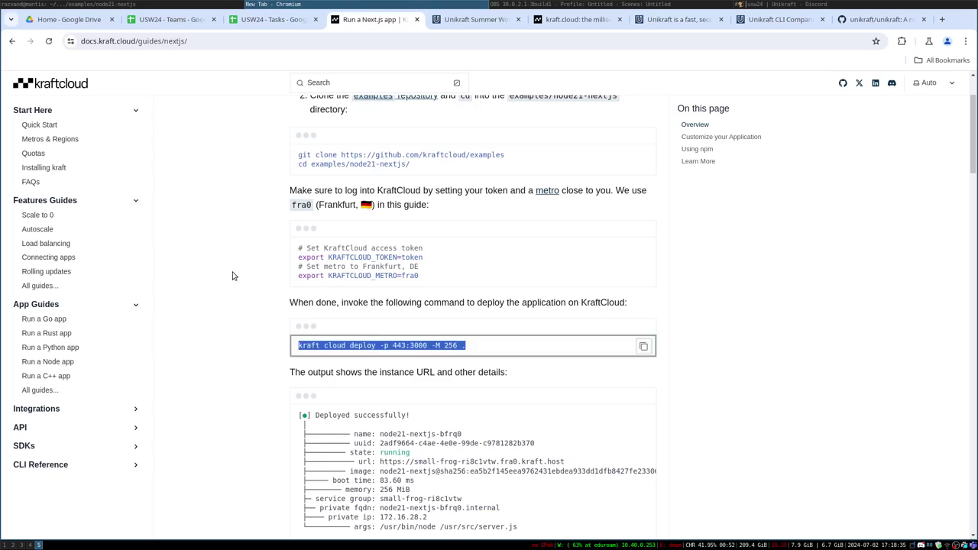
key("ctrl+t")
key("ctrl+v")
key("Return")
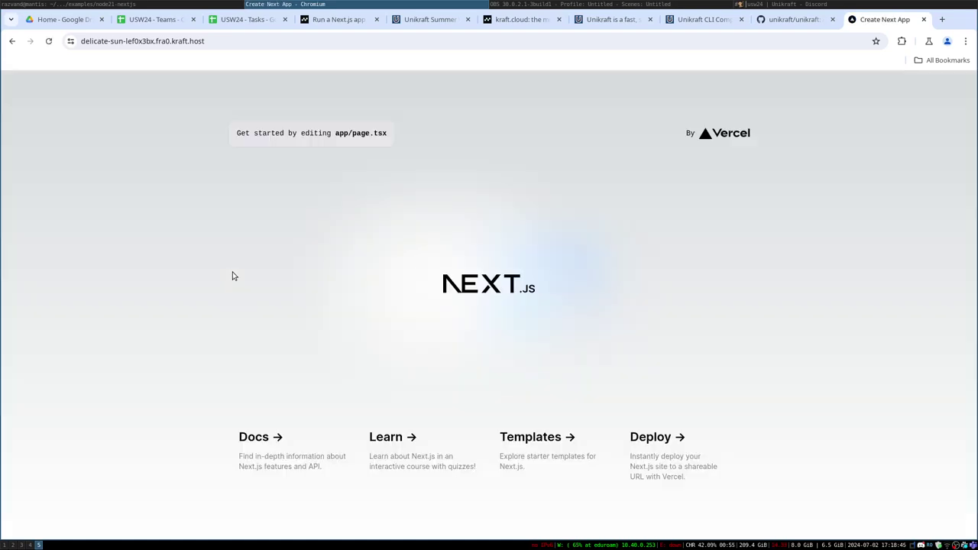
Step: Open the Docs link of the deployed Next.js page, close it and switch back to the terminal
left_click(273, 447)
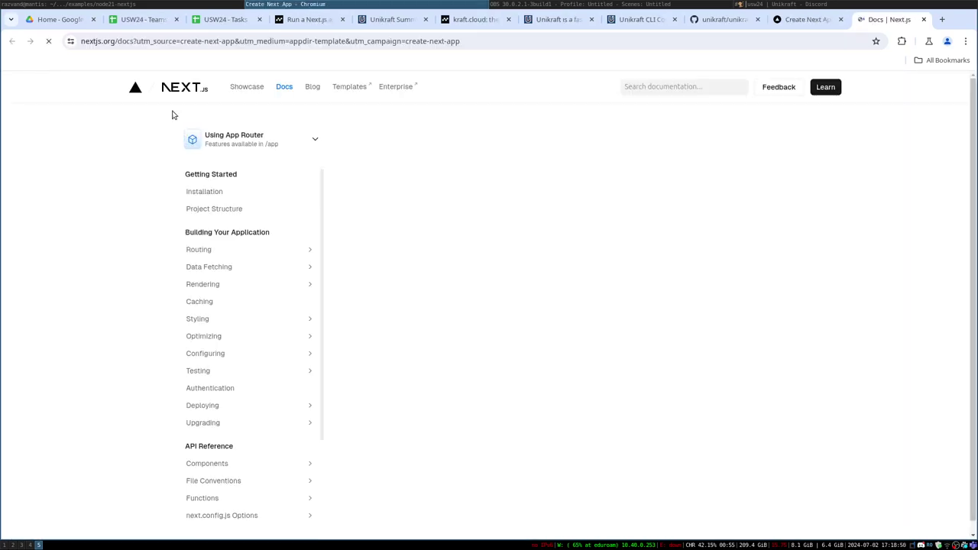
key("ctrl+w")
key("alt+Tab")
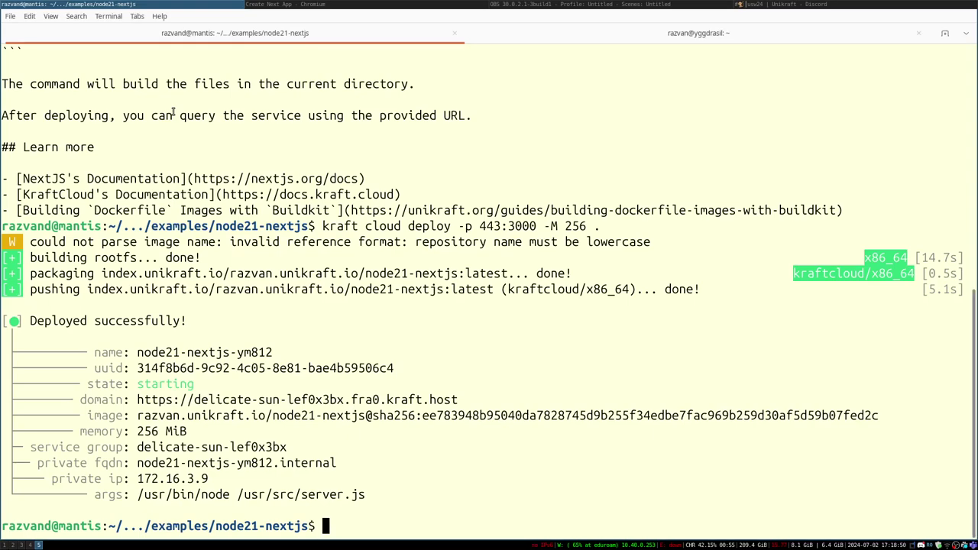
Step: Deploy the example again with the option --name nextjs added to the previous kraft cloud deploy command
double_click(197, 353)
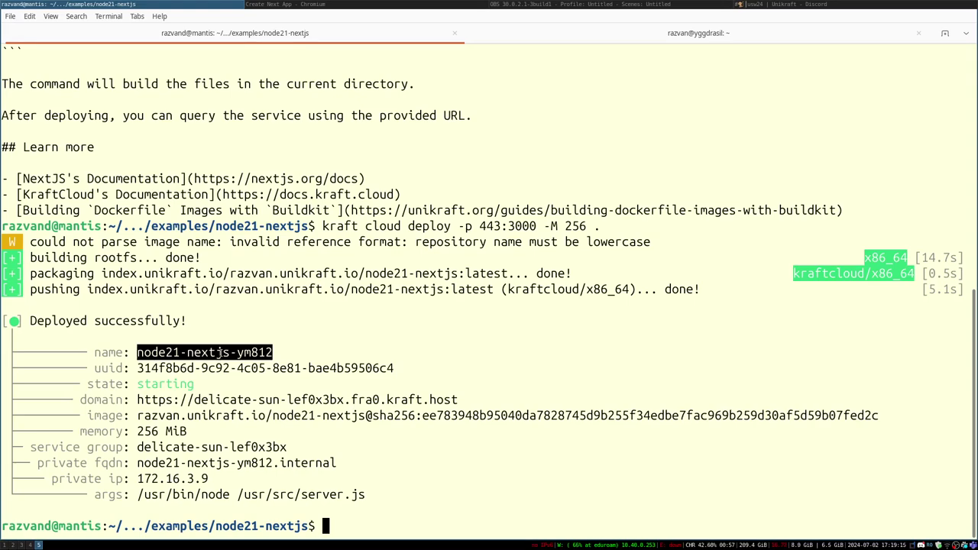
key("Up")
key("ctrl+a")
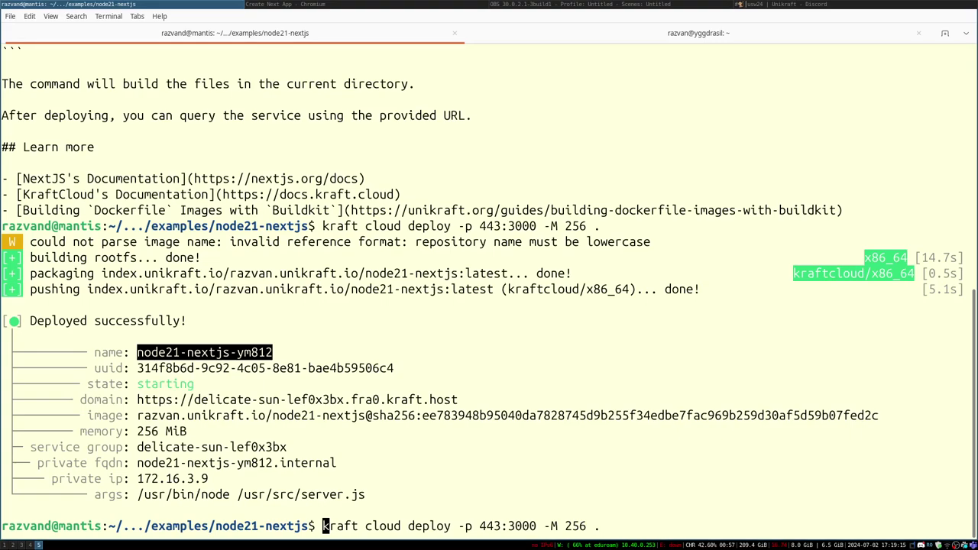
key("ctrl+e")
key("BackSpace")
type("--name nextjs")
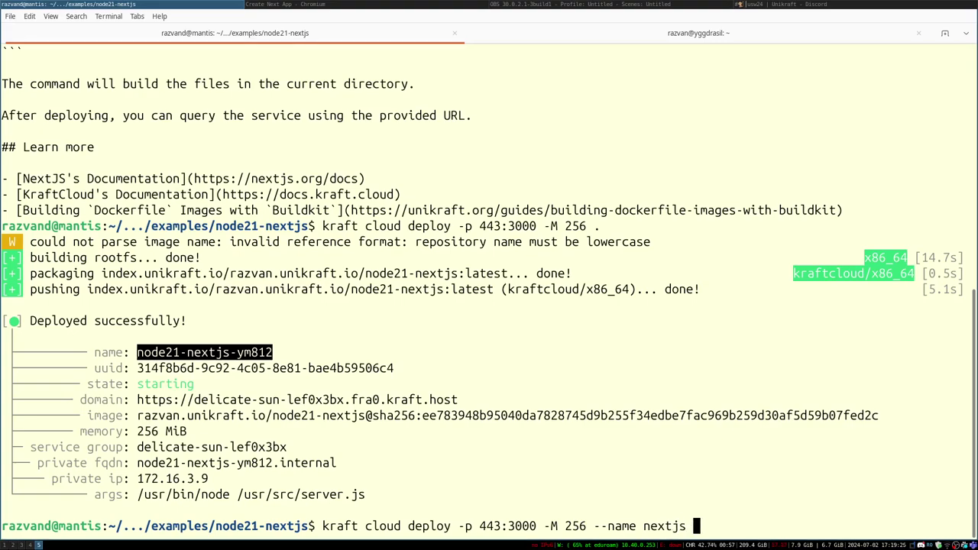
type(" .")
key("Return")
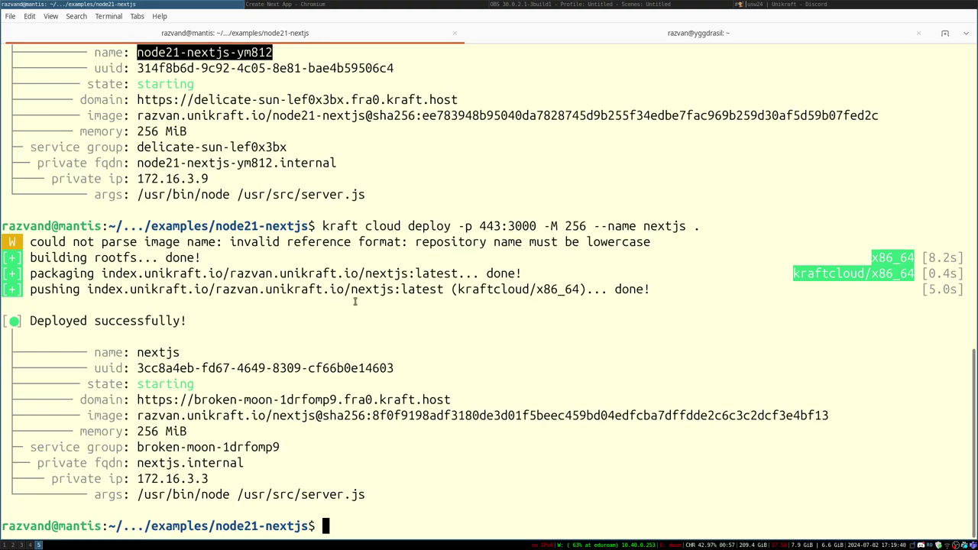
Step: Open the nextjs instance's domain in the browser and return to the terminal
double_click(149, 351)
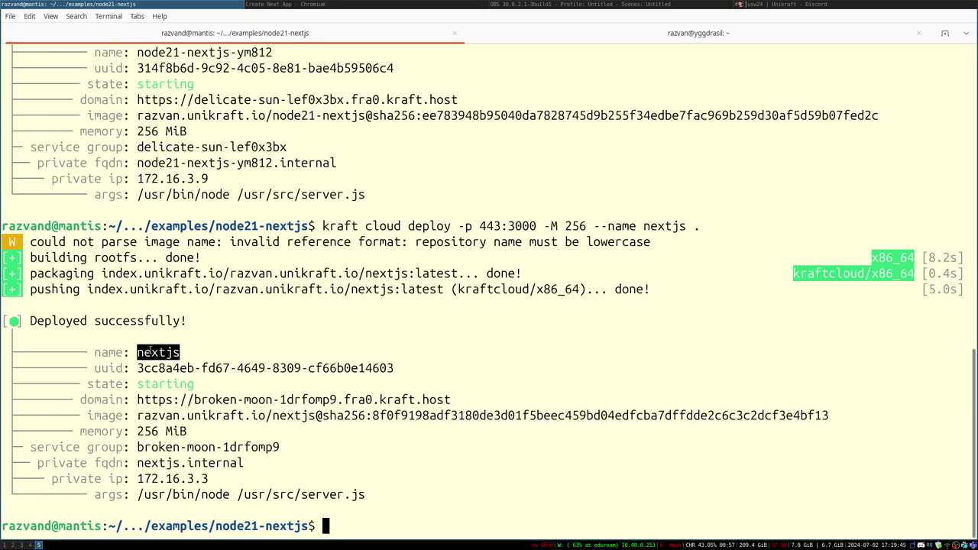
left_click(151, 400, "ctrl")
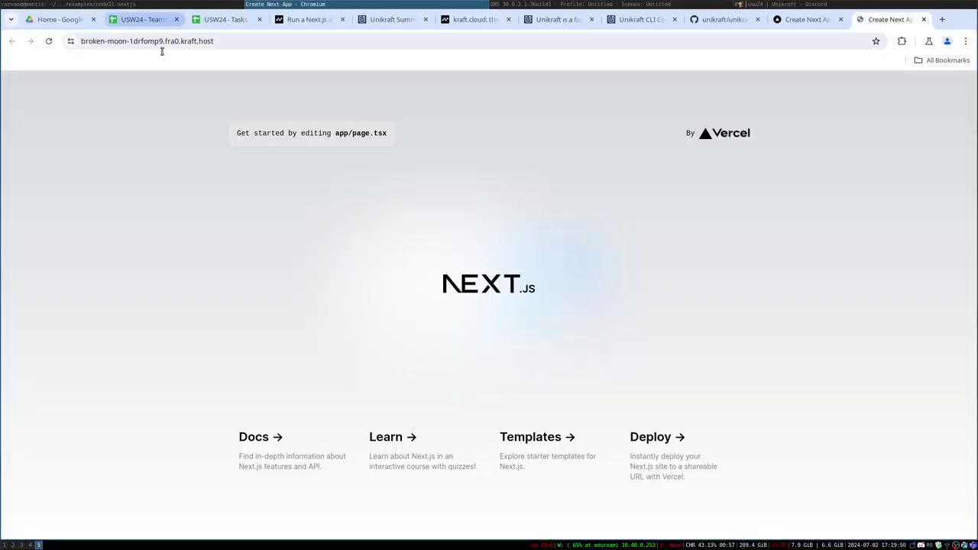
key("super+Left")
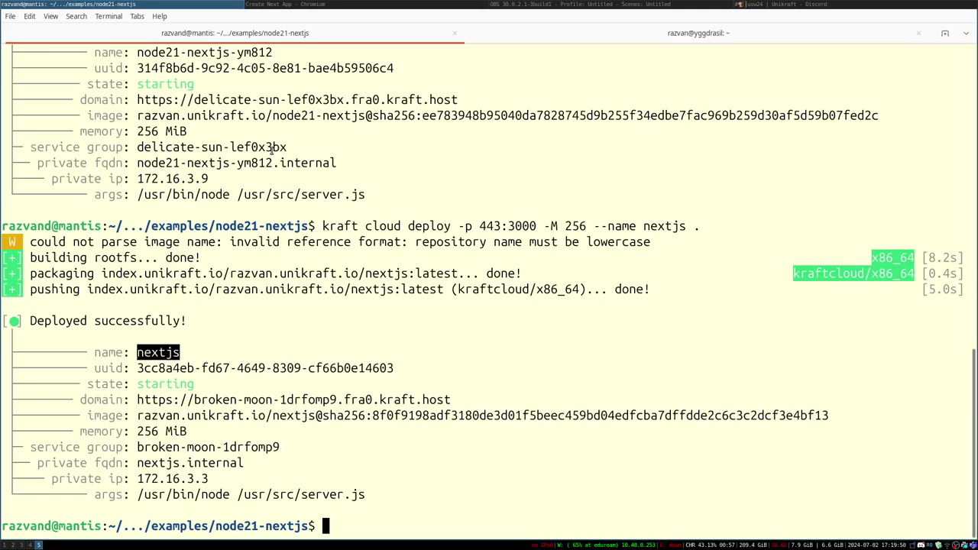
Step: Try to deploy the example with --name nextjs and the additional option --subdomain nextjs
key("Up")
key("BackSpace")
type("--")
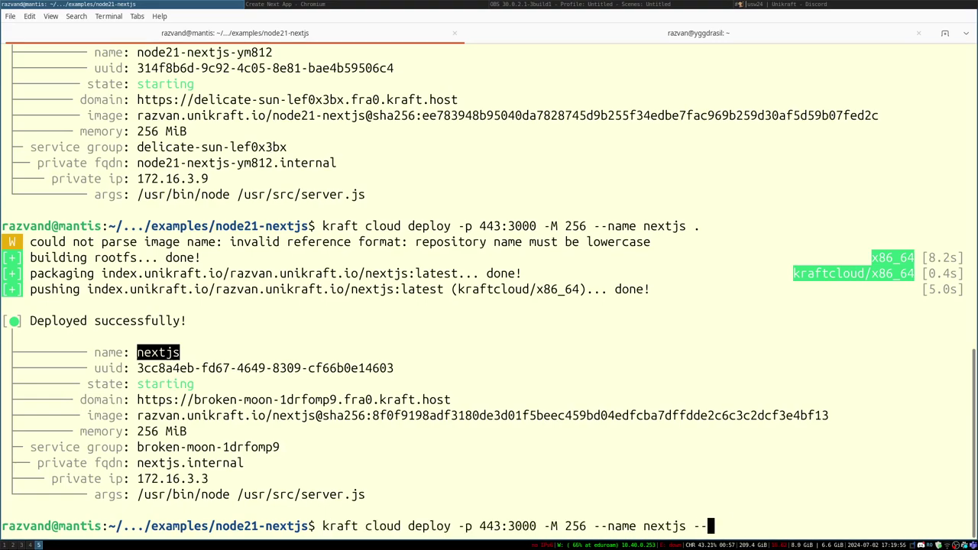
type("subdomain --e")
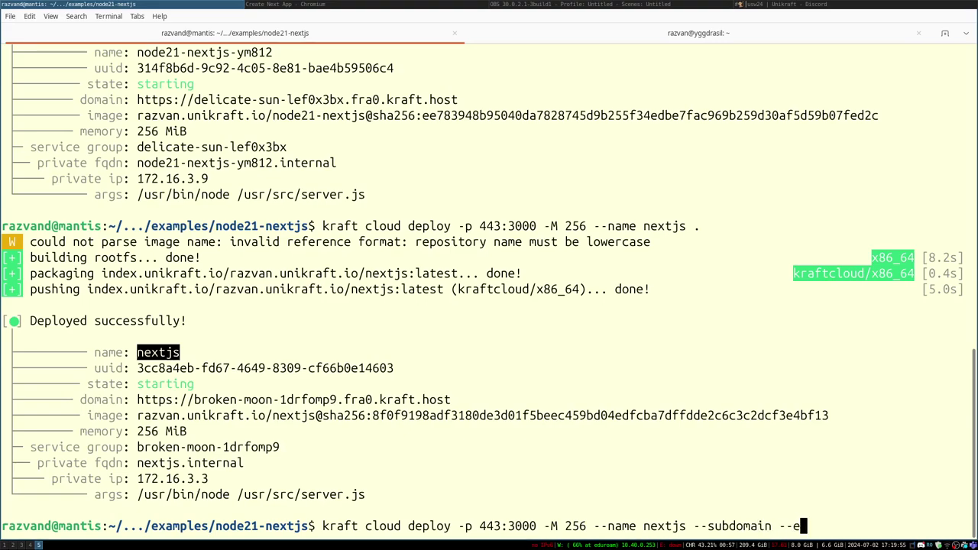
type("ext")
key("BackSpace")
key("BackSpace")
key("BackSpace")
key("BackSpace")
key("BackSpace")
key("BackSpace")
type("nextjs .")
key("Return")
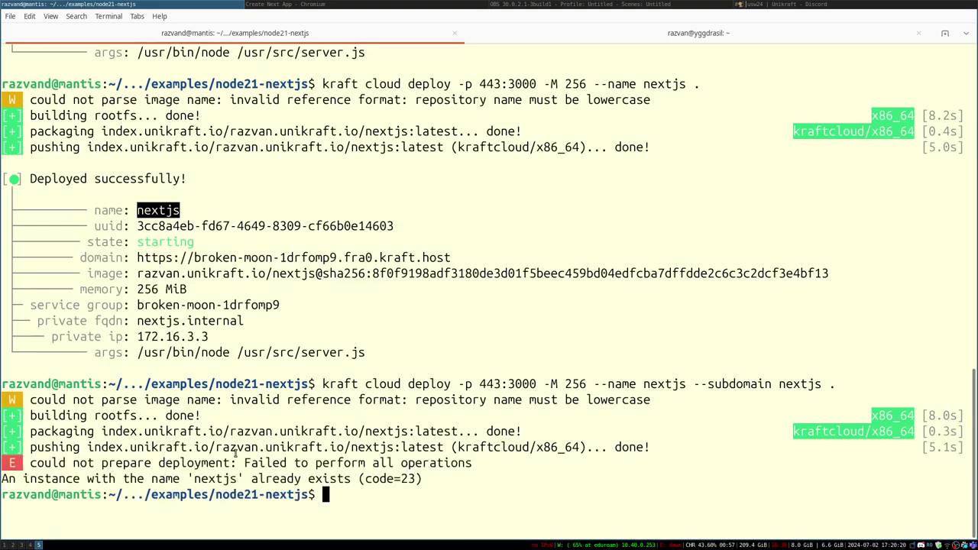
Step: Save the subdomain deploy command in the shell history as a comment by prefixing it with #
key("Up")
key("ctrl+a")
key("ctrl+Right")
key("ctrl+Right")
key("ctrl+Right")
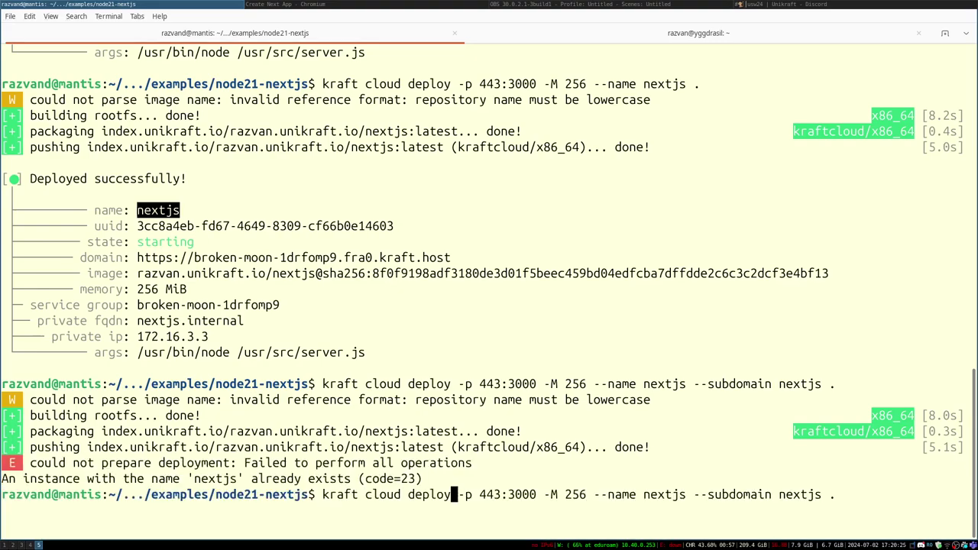
key("ctrl+a")
type("#")
key("Return")
Step: List the deployed instances with kraft cloud inst ls
type("kraft clo")
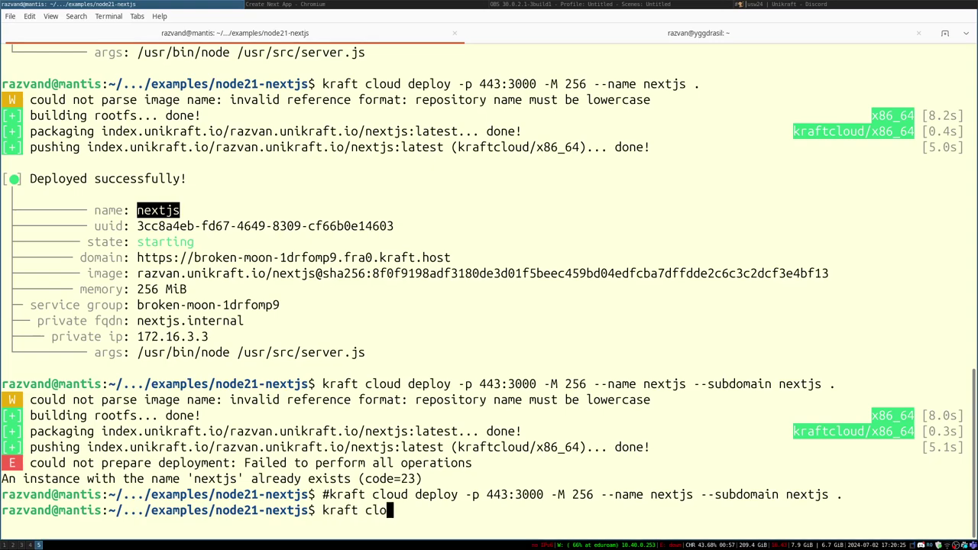
type("ud inst ls")
key("Return")
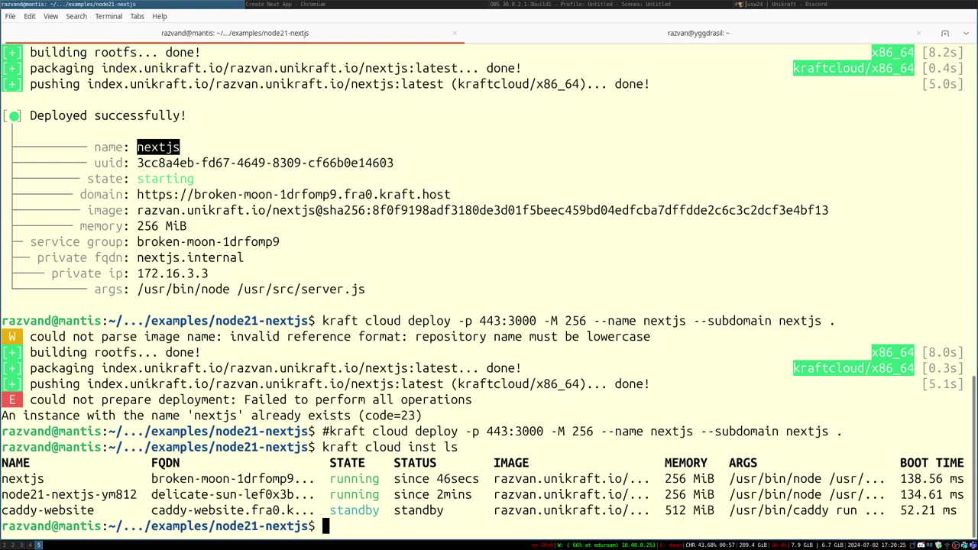
Step: Remove the nextjs instance with kraft cloud inst rm
double_click(11, 478)
key("ctrl+c")
type("kra")
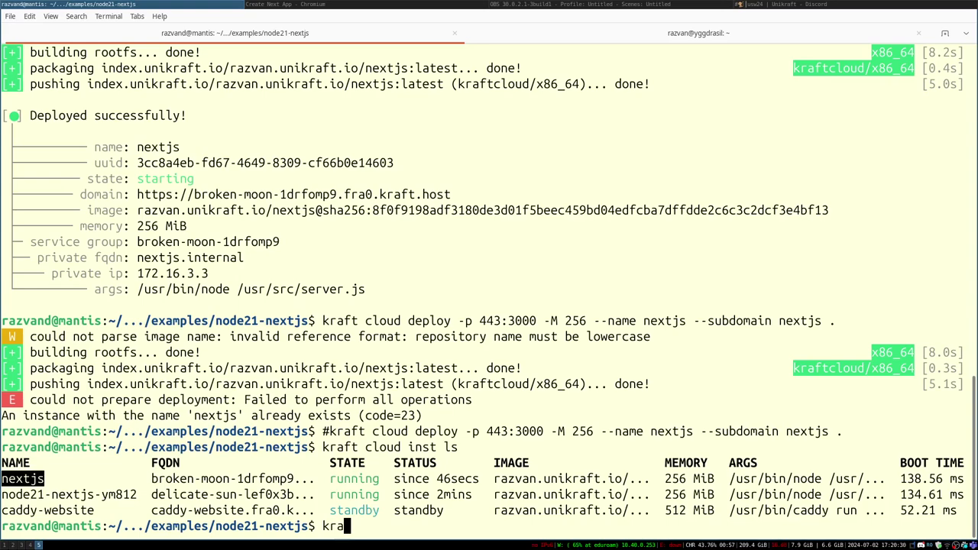
type("ft cloud inst rm")
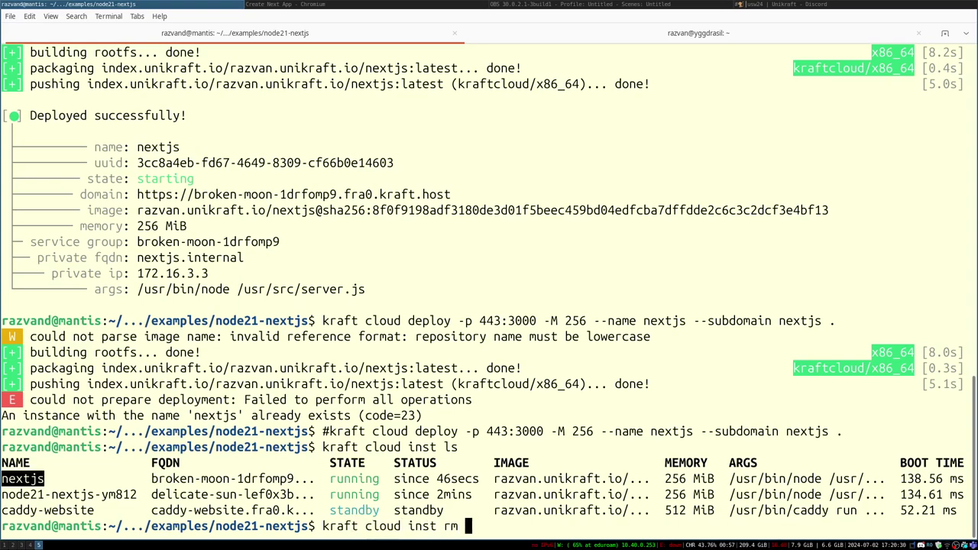
key("shift+Insert")
key("Return")
Step: Uncomment the saved deploy command and run it, using -p 443:3000, -M 256, --name nextjs and --subdomain nextjs
key("Up")
key("Up")
key("Up")
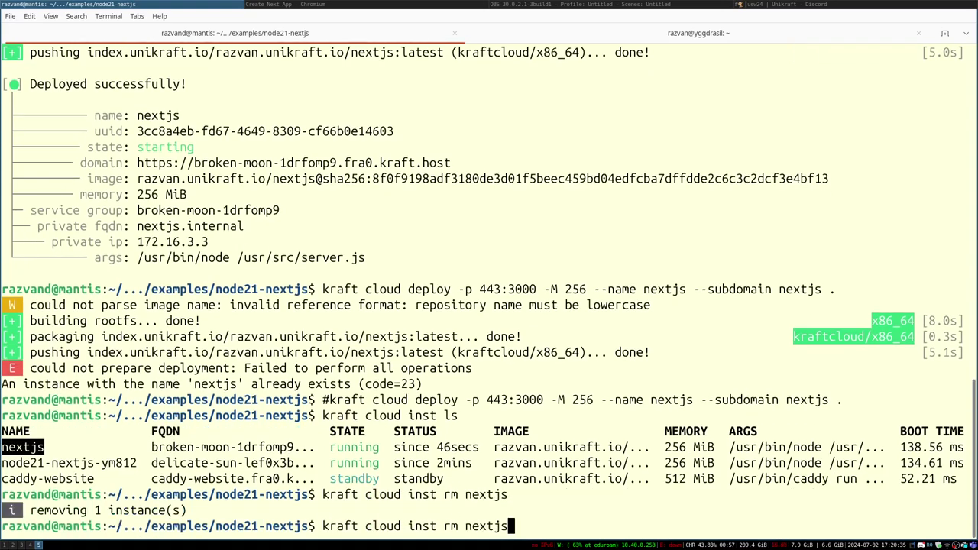
key("Home")
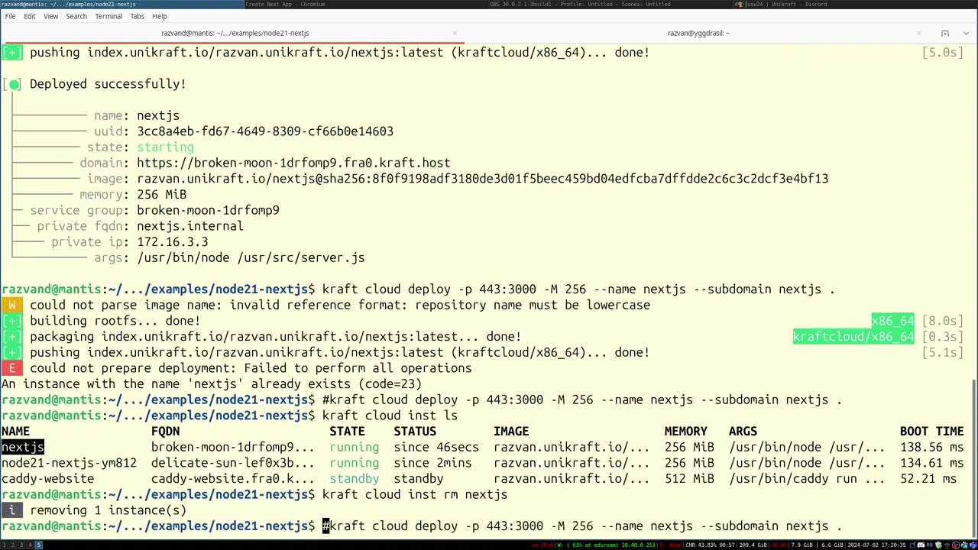
key("Delete")
key("Return")
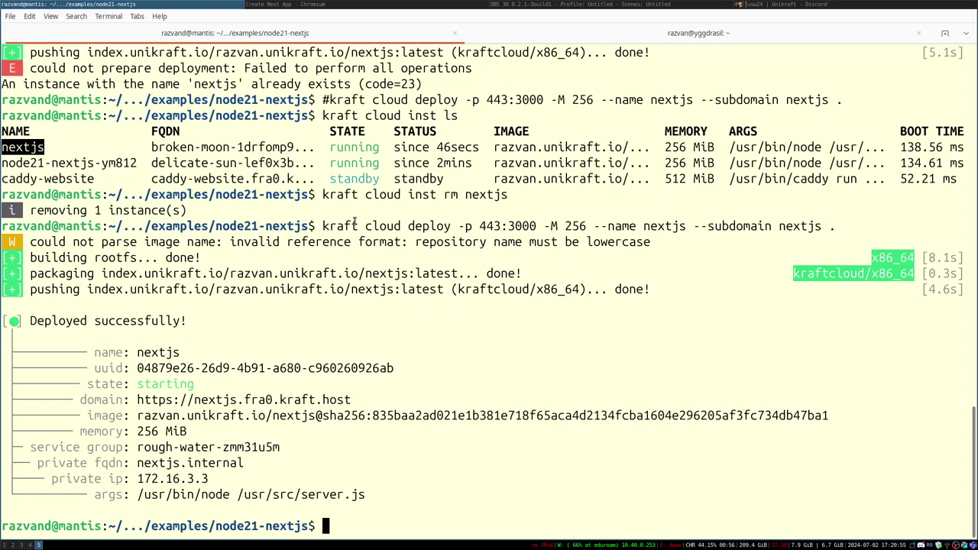
Step: View the deployed site at nextjs.fra0.kraft.host in Chromium, and check the instances' boot times in the terminal with kraft cloud inst ls
left_click(246, 403, "ctrl")
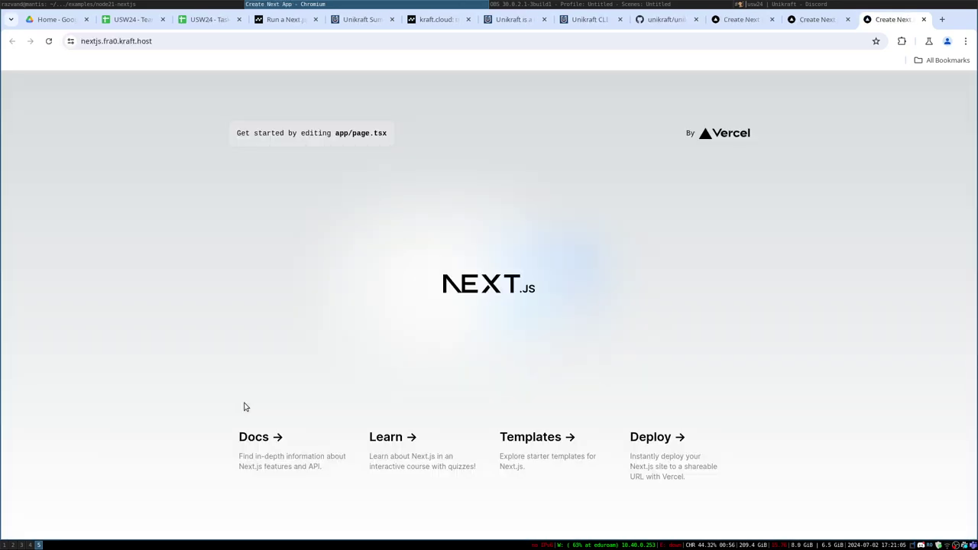
key("super+Left")
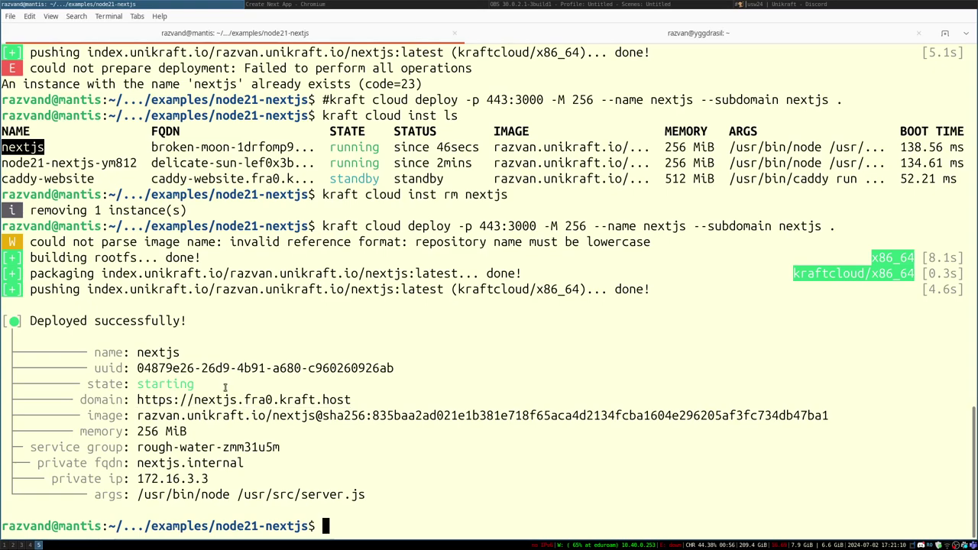
type("kraft cloud inst ls")
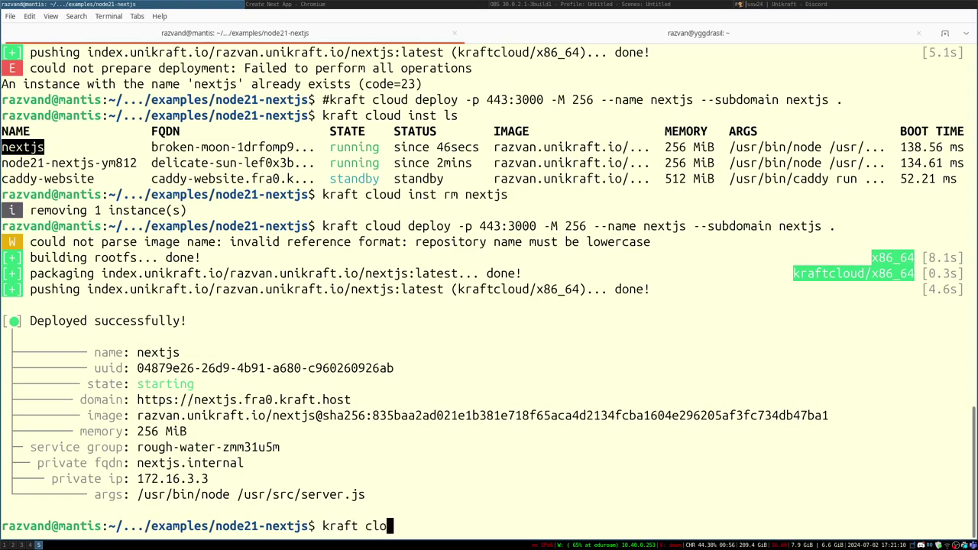
key("Return")
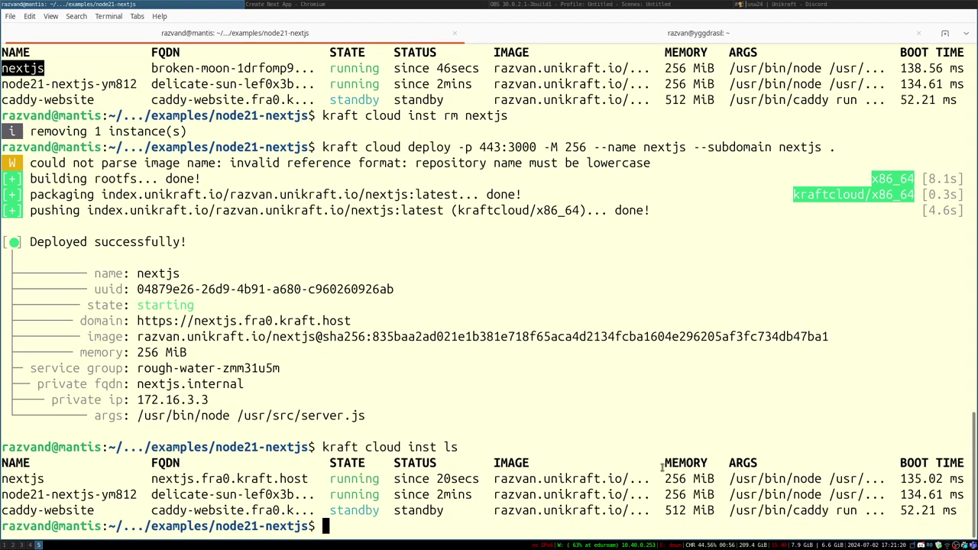
left_click_drag(902, 478, 944, 479)
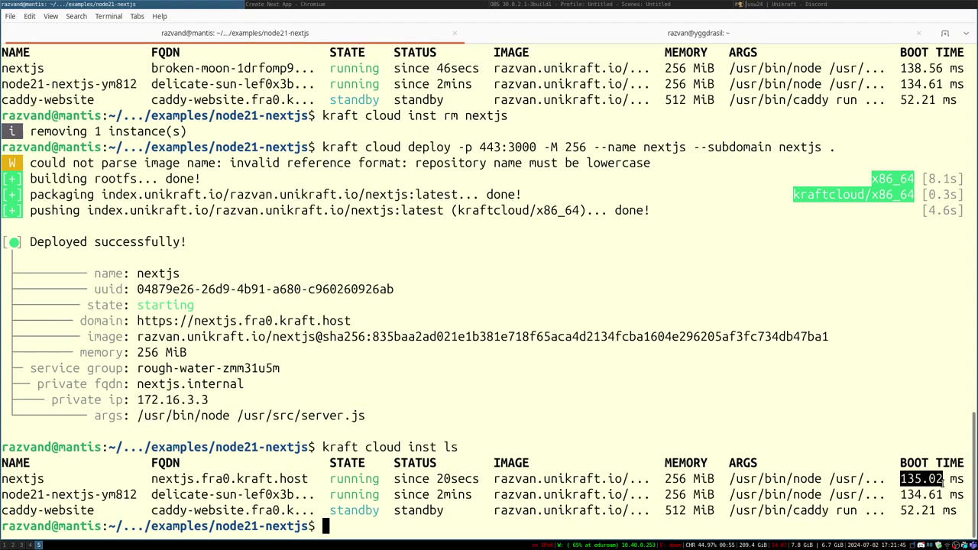
Step: Show the console logs of the nextjs instance with kraft cloud inst logs
type("kraft clo")
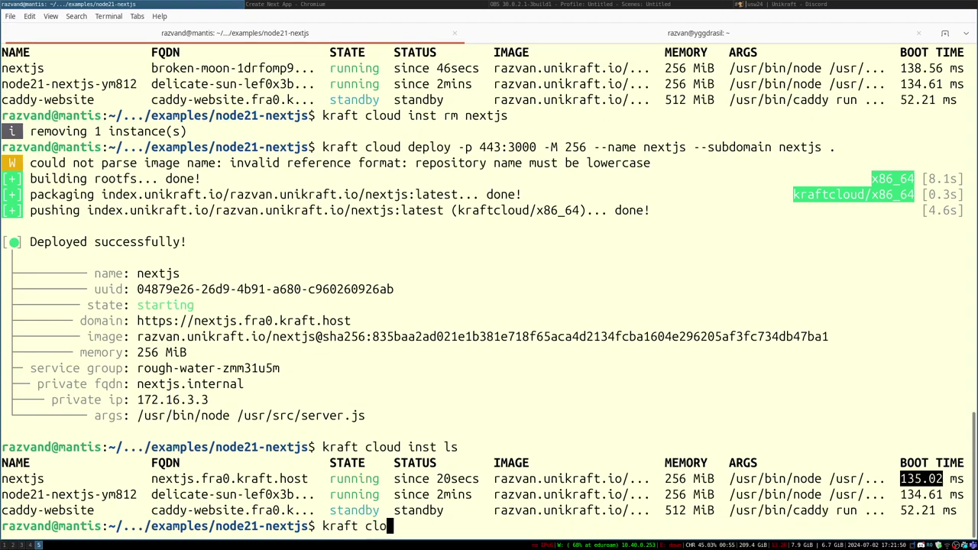
type("ud inst logs")
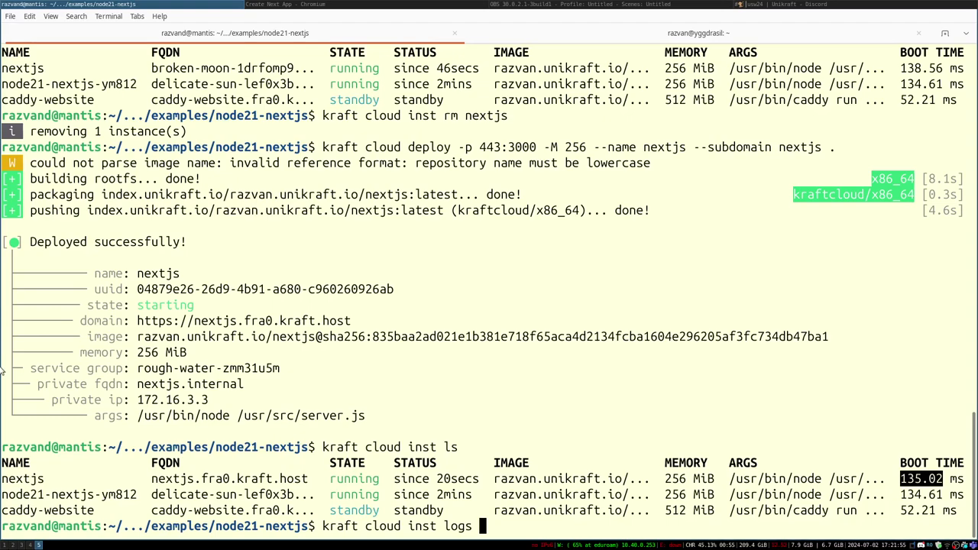
left_click(28, 478)
double_click(27, 478)
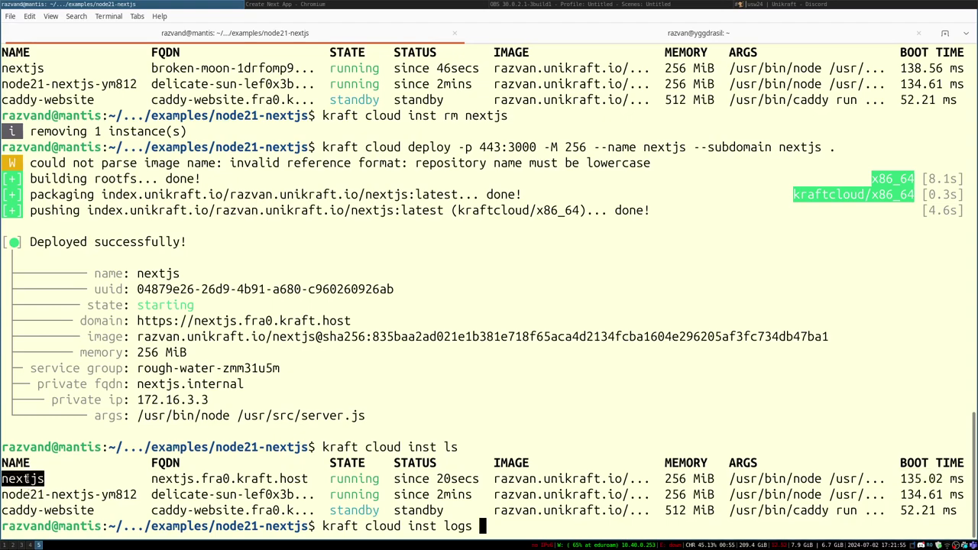
type("nextjs")
key("Return")
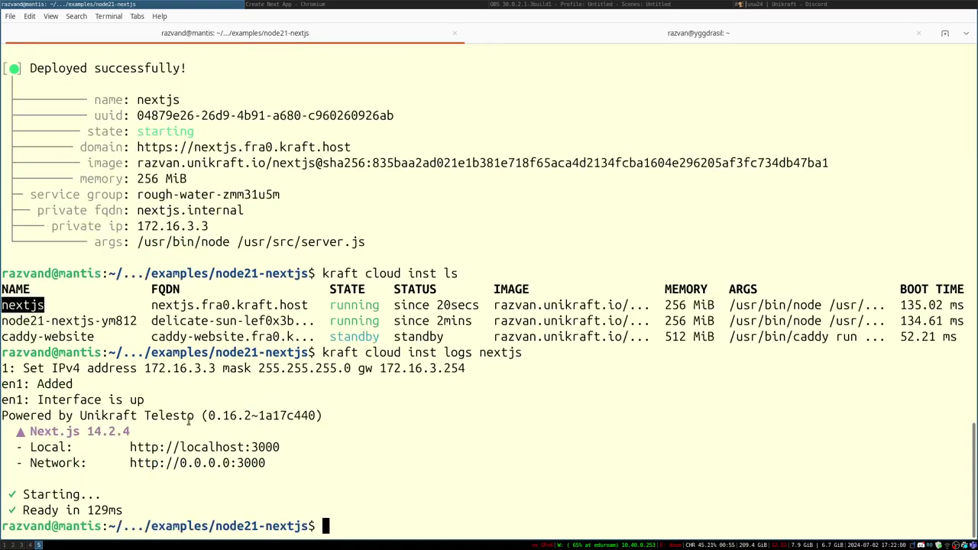
Step: Show the console logs of the node21-nextjs-ym812 instance with kraft cloud inst logs
key("Up")
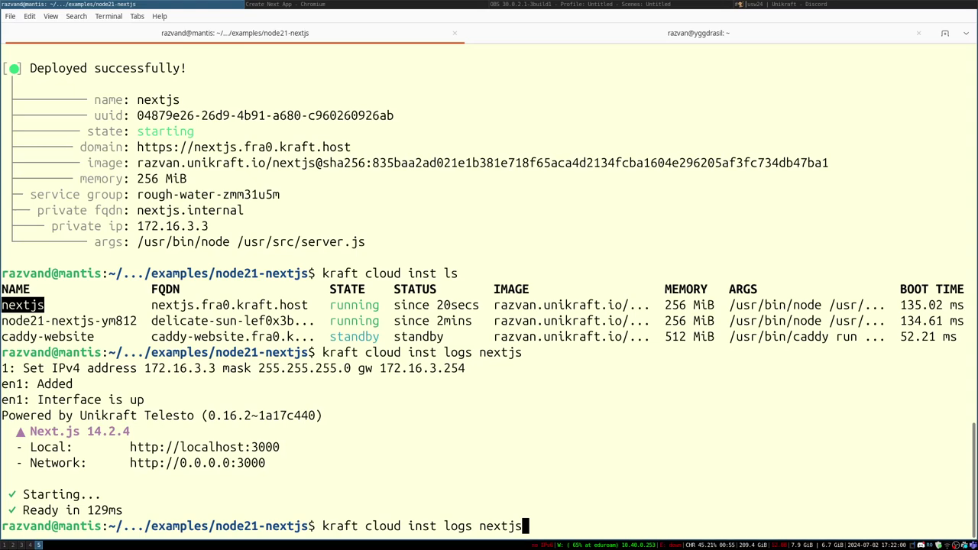
key("ctrl+w")
double_click(20, 319)
middle_click(18, 319)
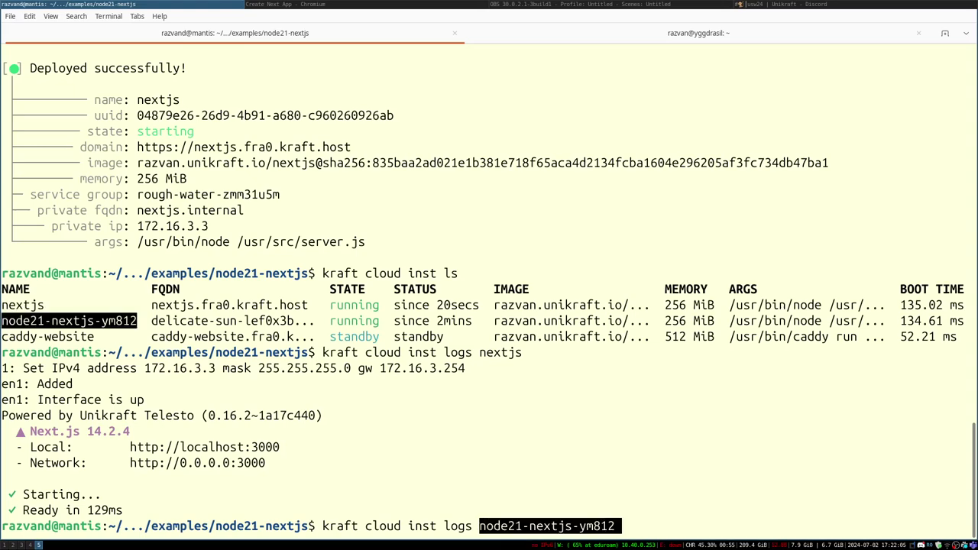
key("Return")
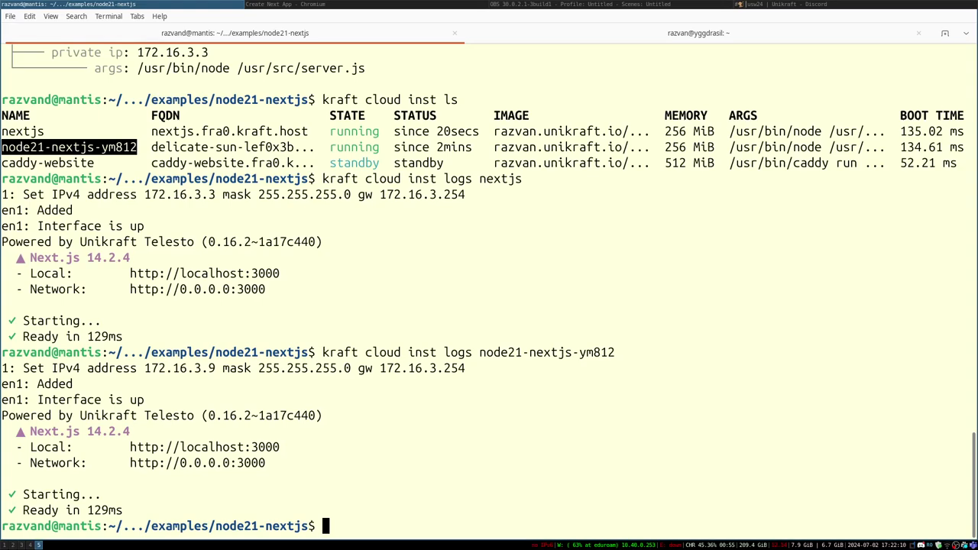
Step: Open the Kraftfile in vi and set the runtime to node:latest-dbg
type("vi Kraftfile")
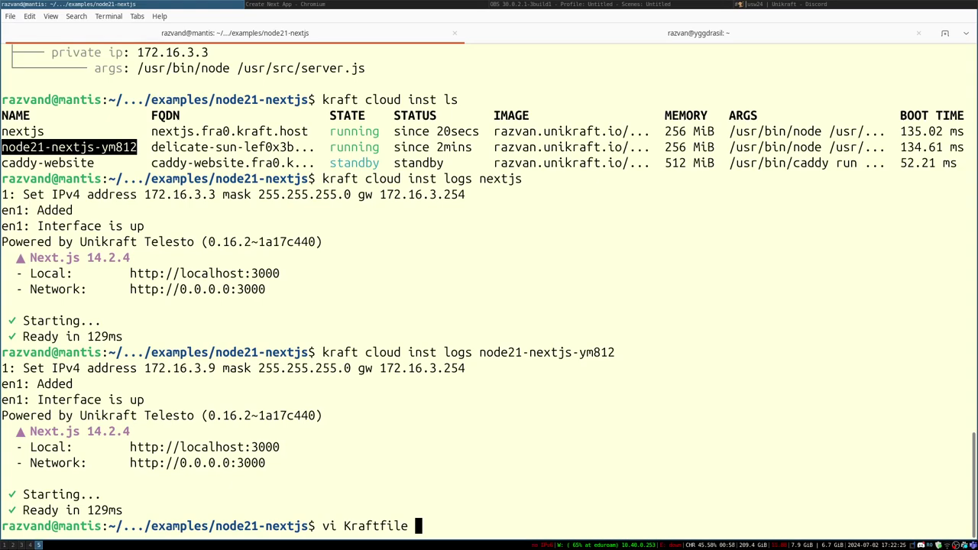
key("Return")
key("j")
key("j")
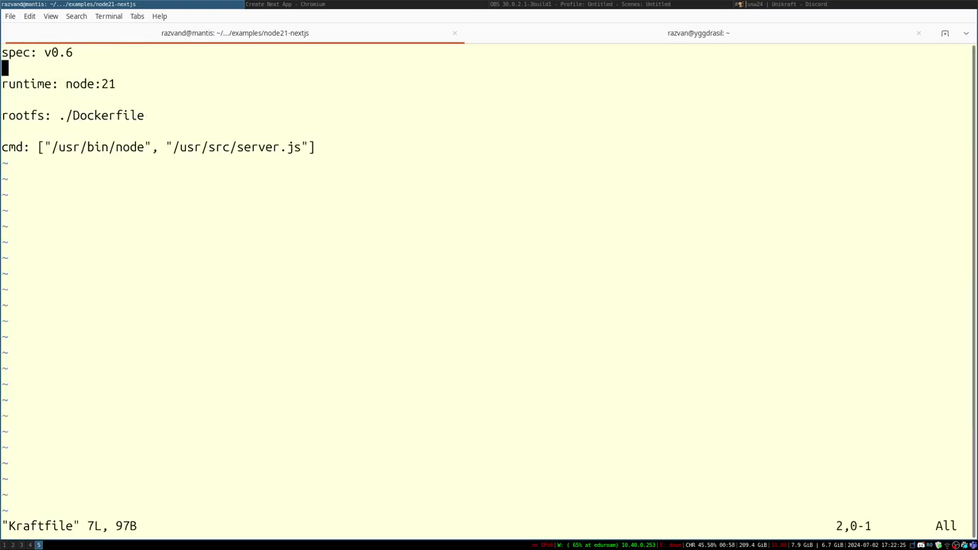
key("l")
key("l")
key("l")
key("l")
key("l")
key("l")
key("l")
key("l")
key("l")
key("l")
key("l")
key("l")
key("l")
key("i")
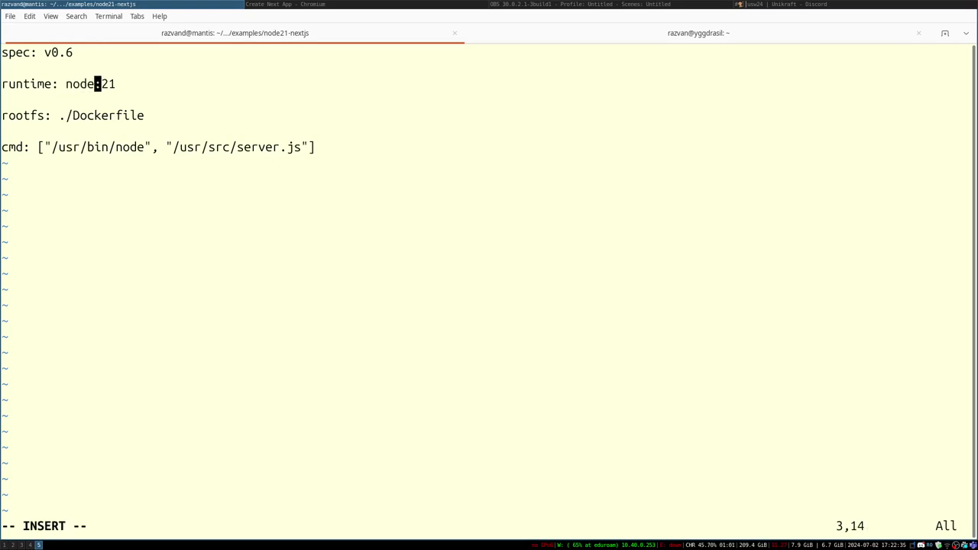
type("-")
key("BackSpace")
key("Escape")
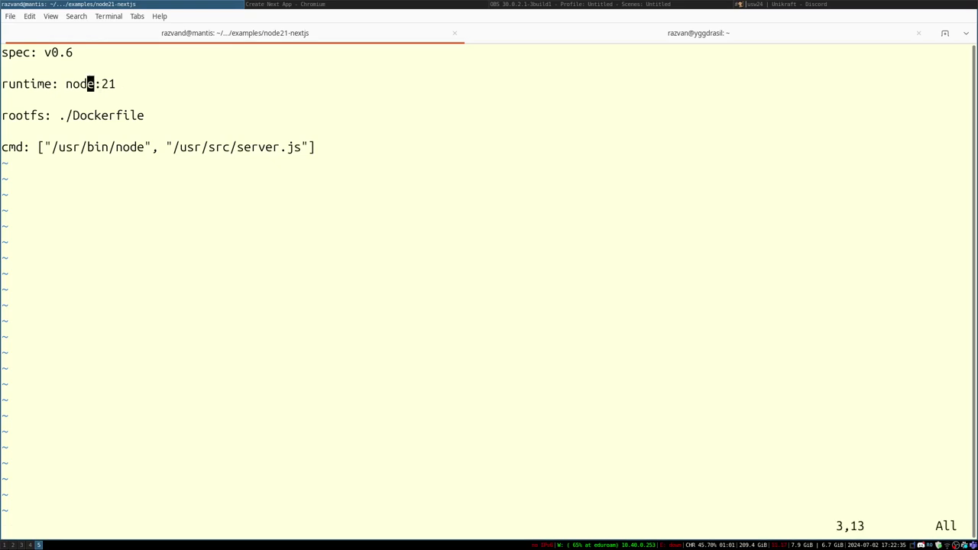
key("shift+a")
key("BackSpace")
key("BackSpace")
key("BackSpace")
type(":late")
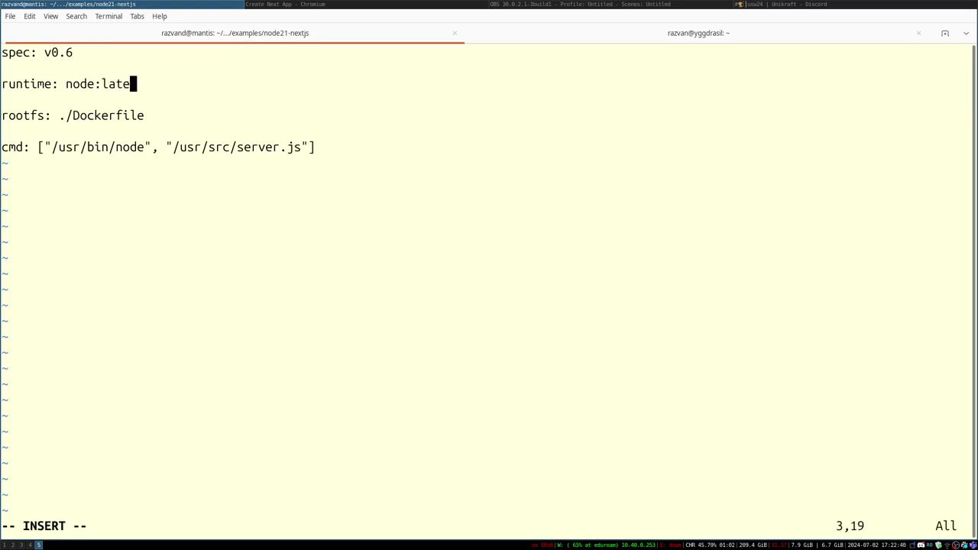
type("st-dbg")
key("Escape")
Step: Highlight the latest-dbg tag and the whole runtime line in the Kraftfile to review the change
key("0")
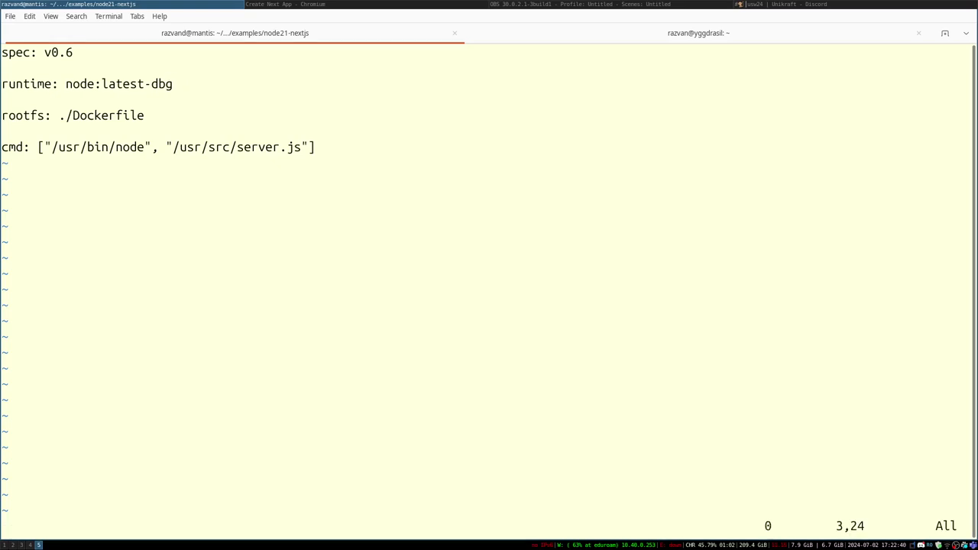
key("l")
key("l")
key("l")
key("l")
key("l")
key("l")
key("l")
key("l")
key("l")
key("l")
key("l")
key("l")
key("l")
key("l")
key("l")
key("l")
key("h")
key("h")
key("v")
key("l")
key("l")
key("l")
key("l")
key("l")
key("l")
key("l")
key("l")
key("l")
key("l")
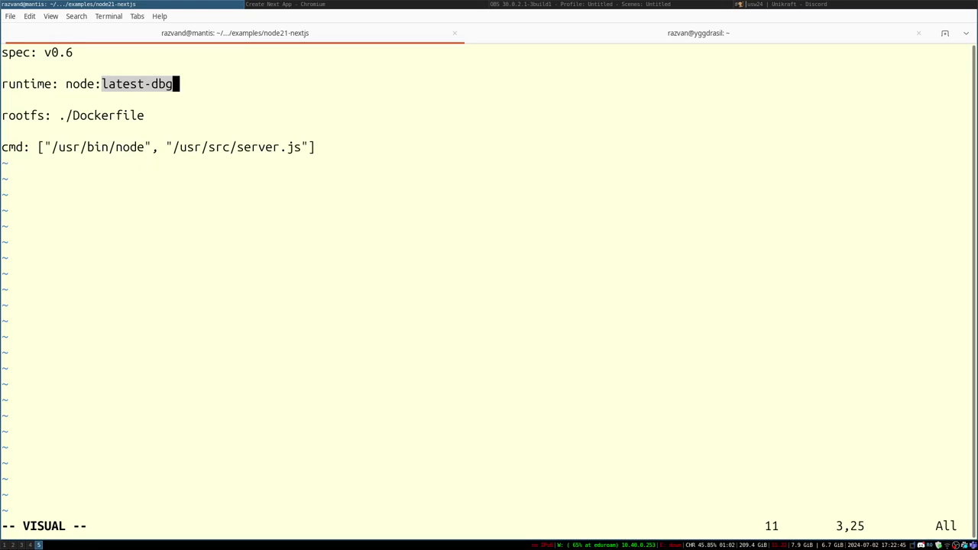
key("Escape")
key("shift+v")
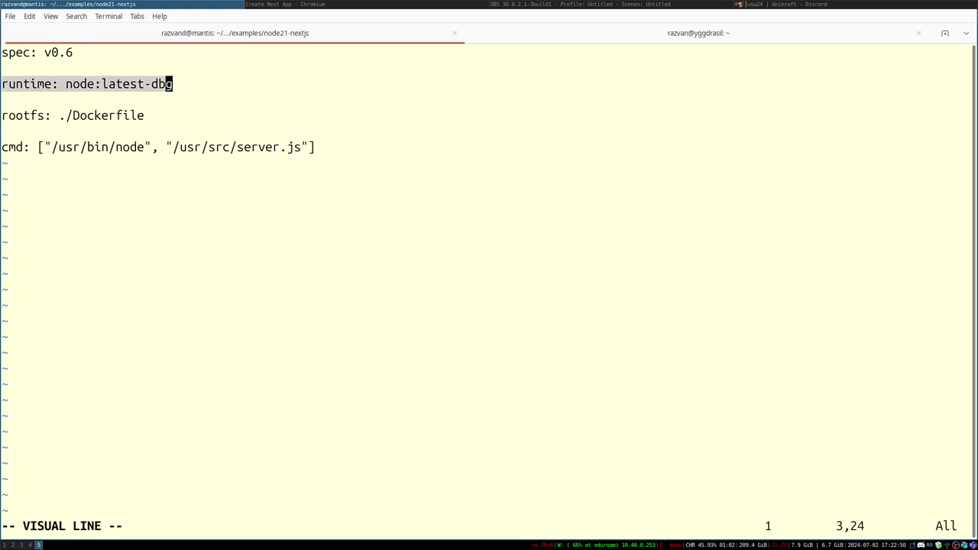
key("Escape")
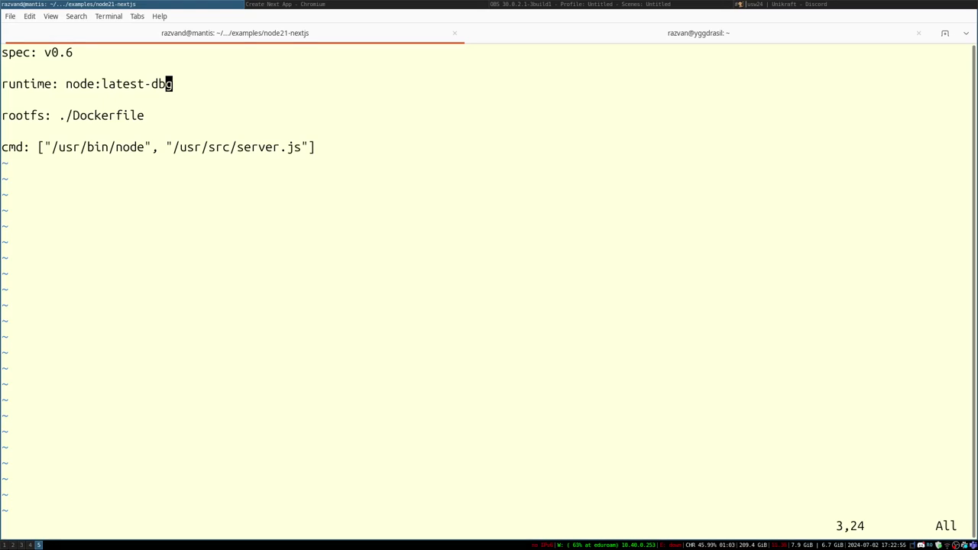
Step: Save and close the Kraftfile, and deploy the example with only -p 443:3000 and -M 256, omitting the name and subdomain options
type(":wq")
key("Return")
key("Up")
key("Up")
key("Up")
key("Up")
key("Up")
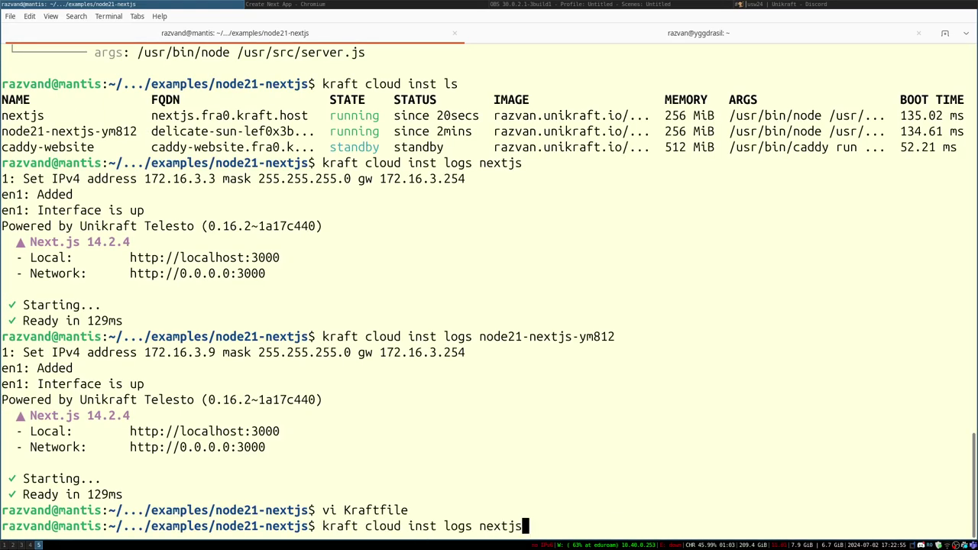
key("Down")
key("Left")
key("alt+BackSpace")
key("alt+BackSpace")
key("alt+BackSpace")
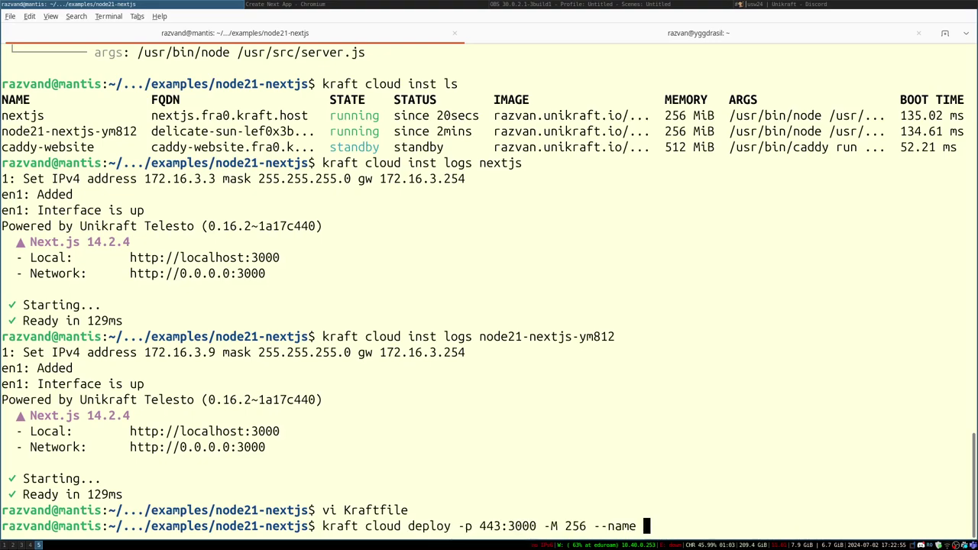
key("alt+BackSpace")
key("BackSpace")
key("BackSpace")
key("BackSpace")
key("Return")
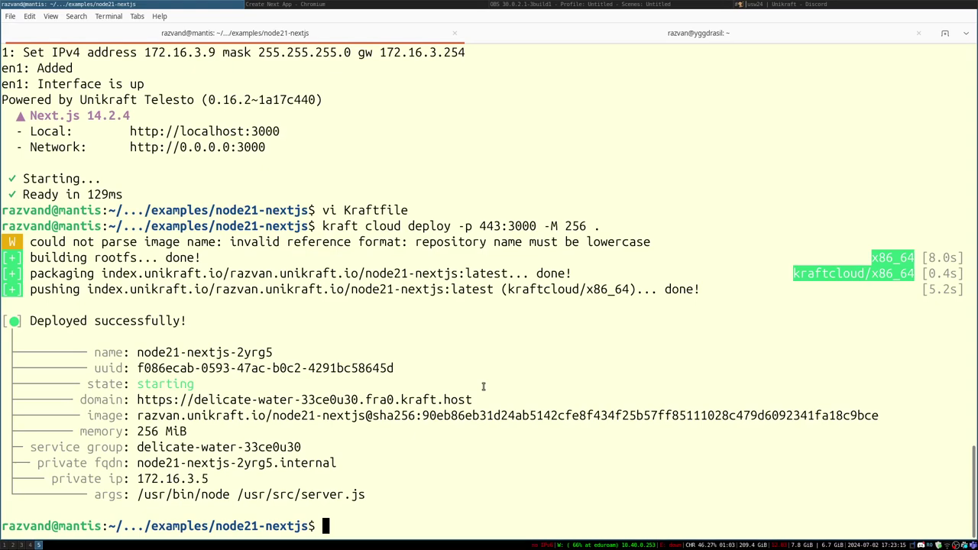
Step: Show the console logs of the new node21-nextjs-2yrg5 instance, interrupting the long output
type("kraft cloud inst log")
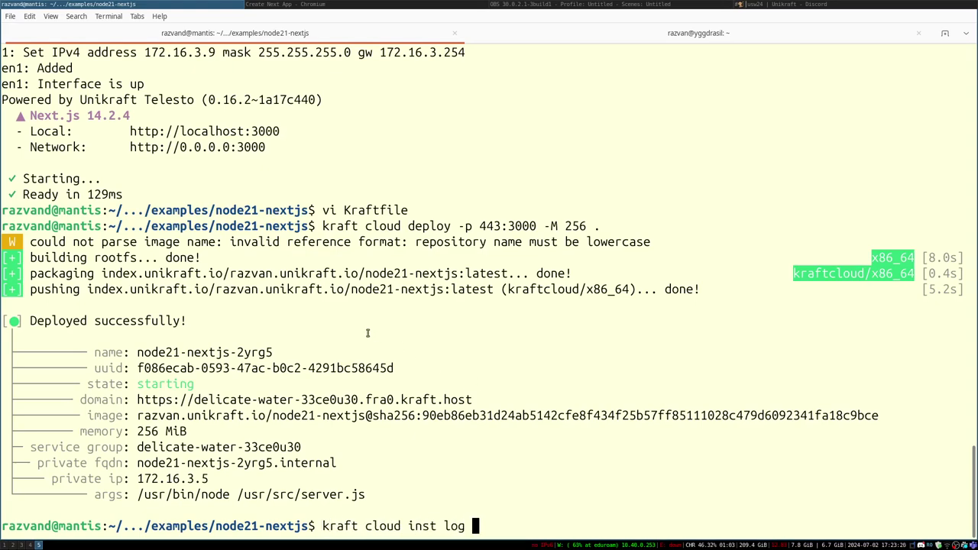
type("s")
double_click(225, 352)
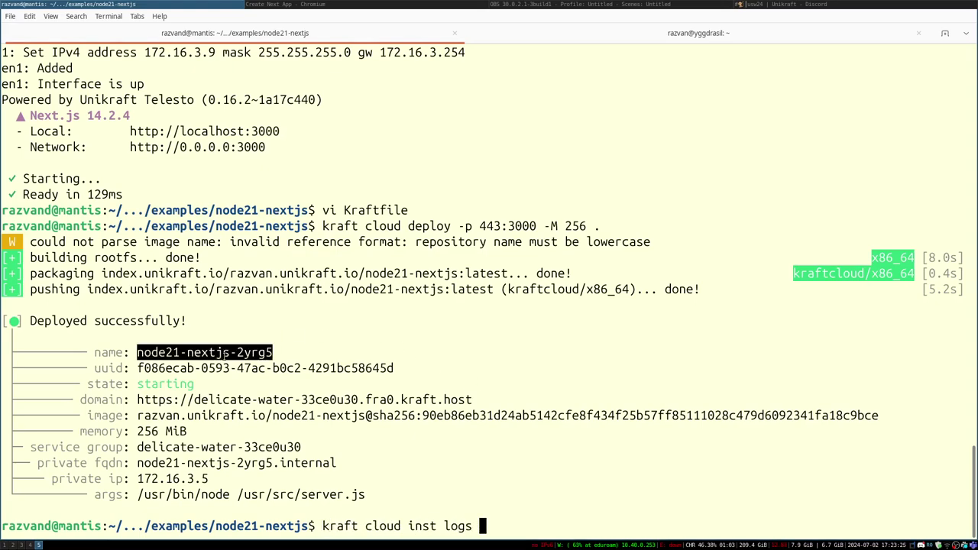
middle_click(226, 352)
key("Return")
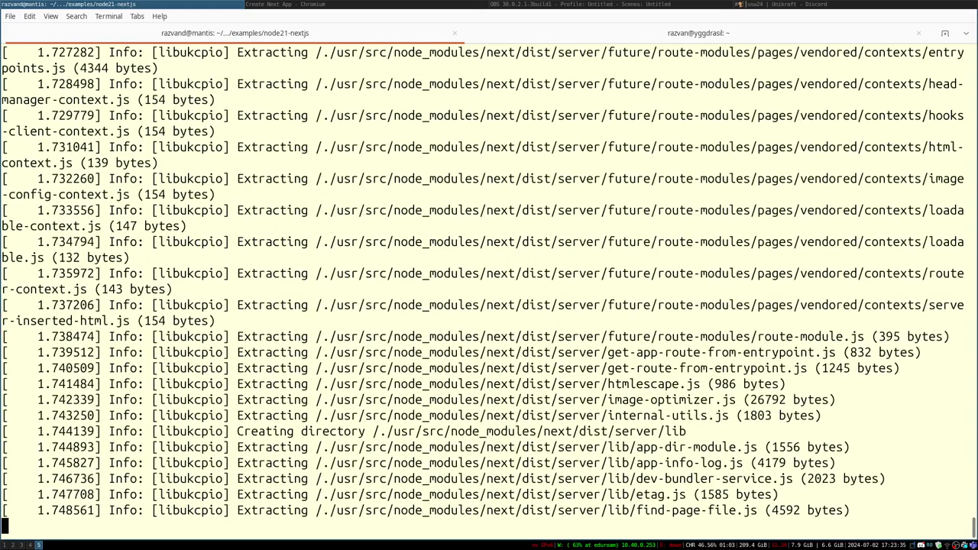
key("ctrl+c")
Step: Display the help for kraft cloud inst logs and highlight the --tail option in its examples
key("Up")
key("ctrl+w")
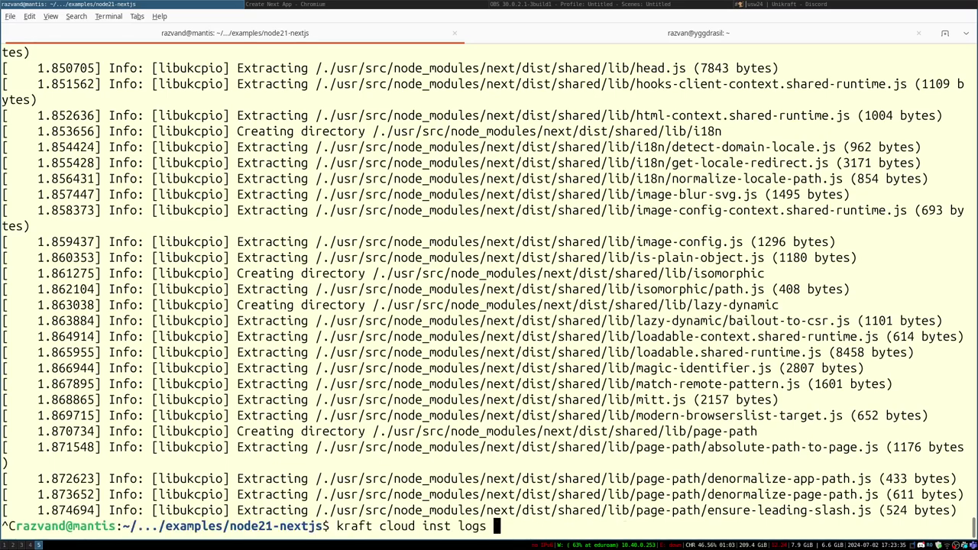
type("--help")
key("Return")
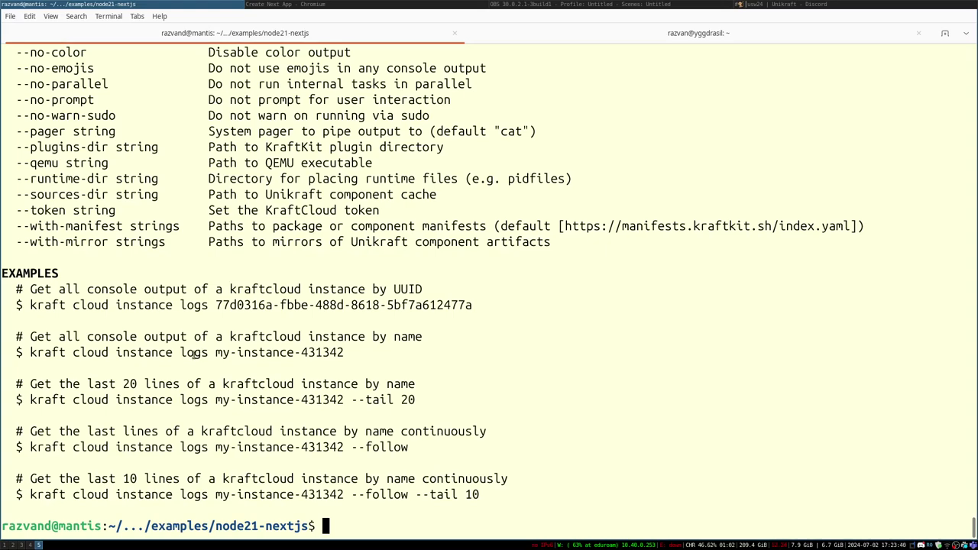
double_click(369, 400)
Step: Try to show only the last 50 log lines with kraft cloud inst logs --tail 50, without an instance name
key("Up")
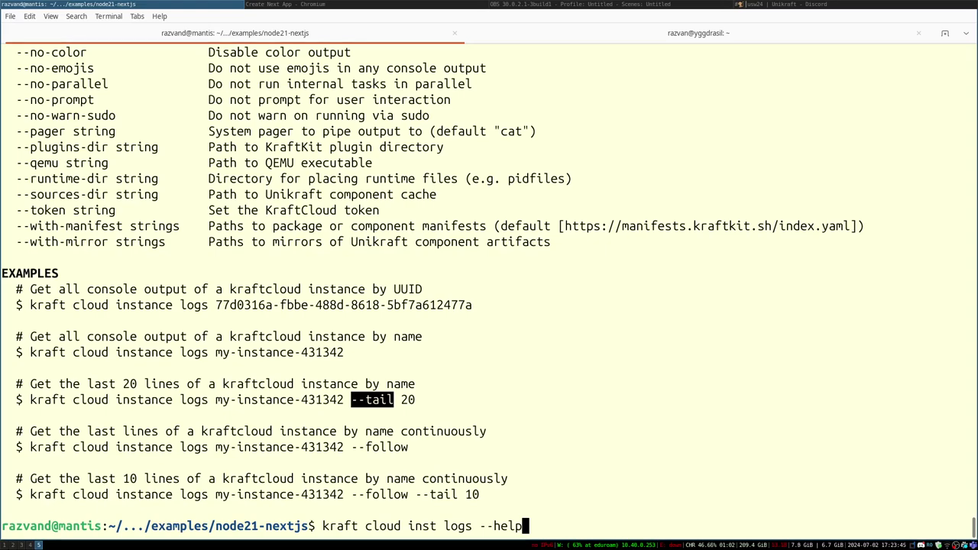
key("BackSpace")
key("BackSpace")
key("BackSpace")
key("BackSpace")
type("tail 50")
key("Return")
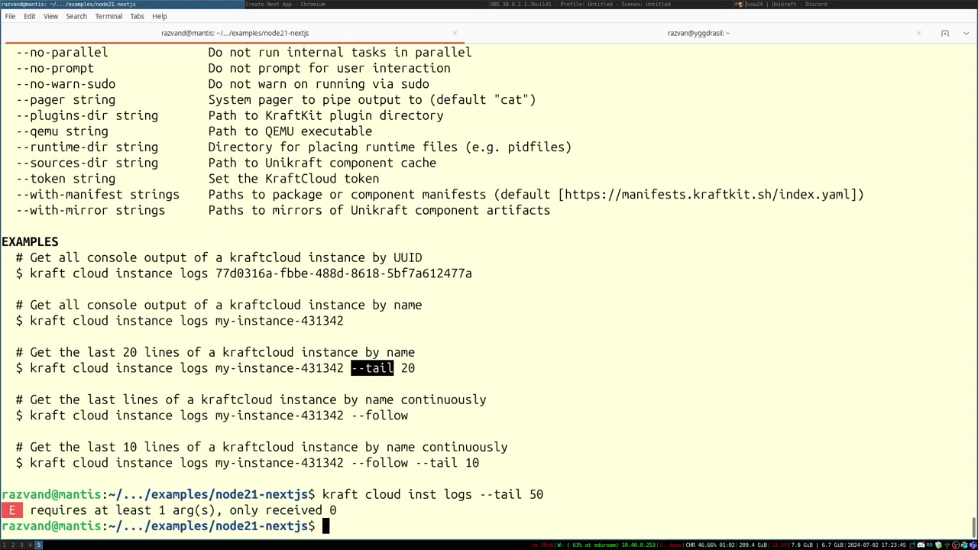
Step: Show the last 50 log lines of the node21-nextjs-2yrg5 instance with kraft cloud inst logs and --tail 50
key("Up")
key("Left")
key("Left")
key("Left")
key("Left")
key("Left")
key("Left")
key("Left")
key("Left")
key("Left")
key("Left")
key("Left")
key("Left")
key("Left")
key("Left")
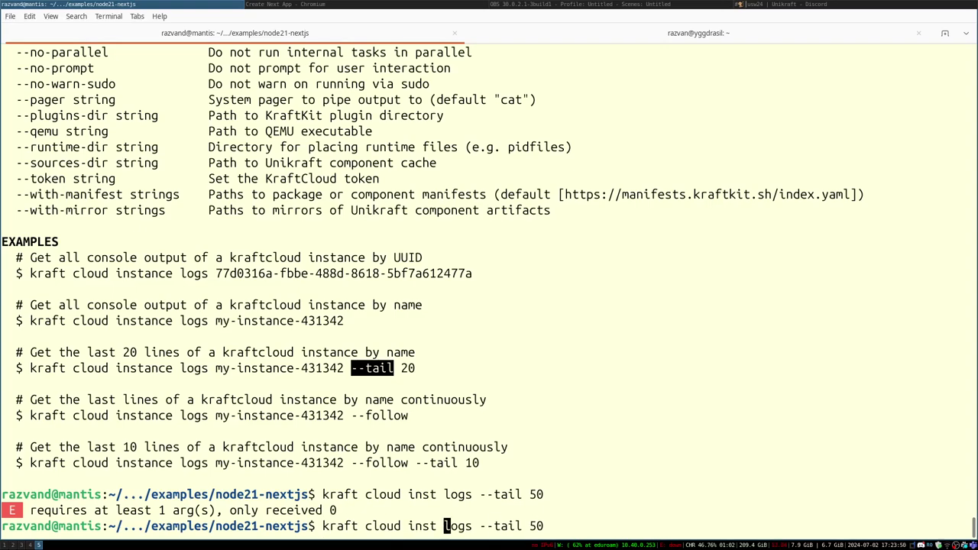
key("Right")
key("Right")
key("Right")
key("Right")
key("Right")
key("ctrl+k")
key("ctrl+shift+v")
type("-")
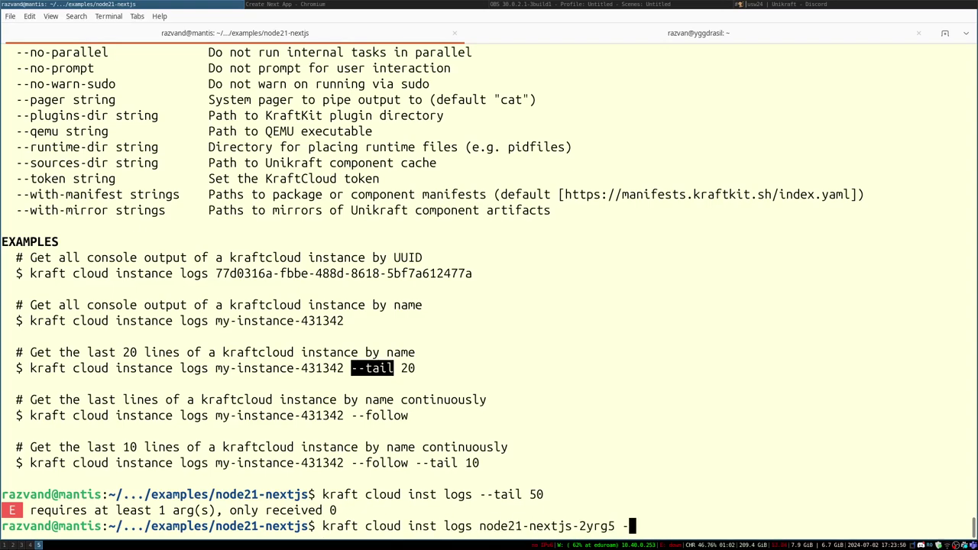
type("-tail 50")
key("Return")
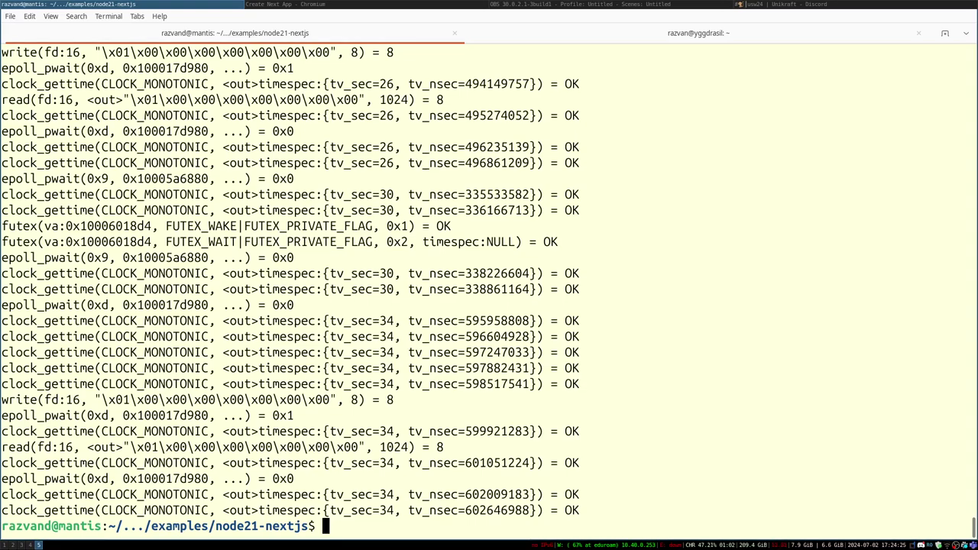
Step: List the available cloud images with kraft cloud img ls and look through the whole list
type("kraft cloud img ls")
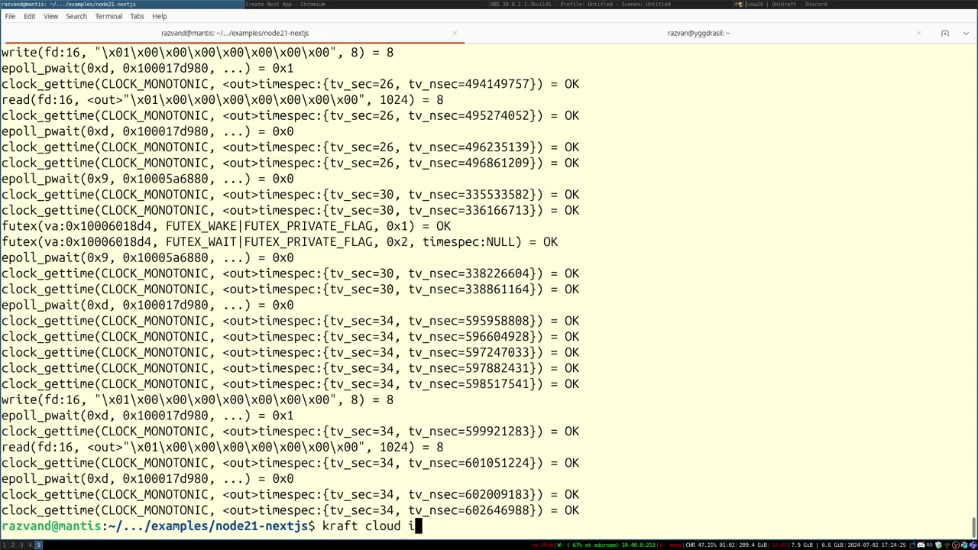
key("Return")
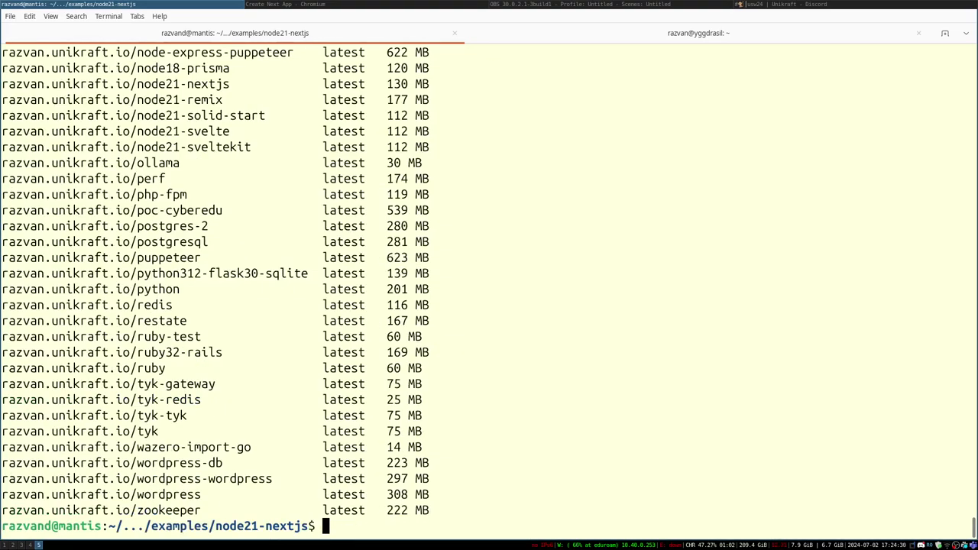
scroll(431, 416, "up", 20)
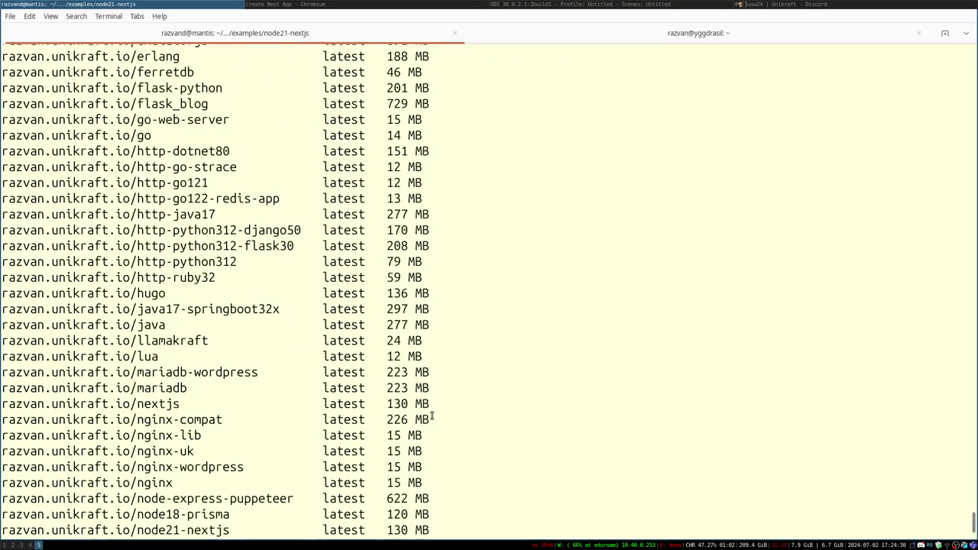
scroll(433, 415, "up", 2)
scroll(431, 413, "down", 12)
scroll(431, 413, "up", 8)
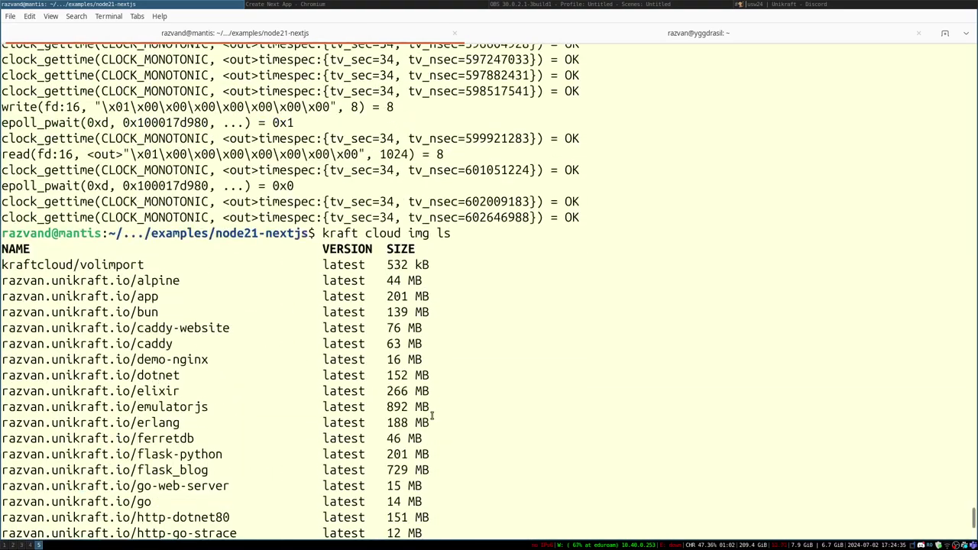
scroll(431, 416, "down", 4)
scroll(432, 416, "down", 12)
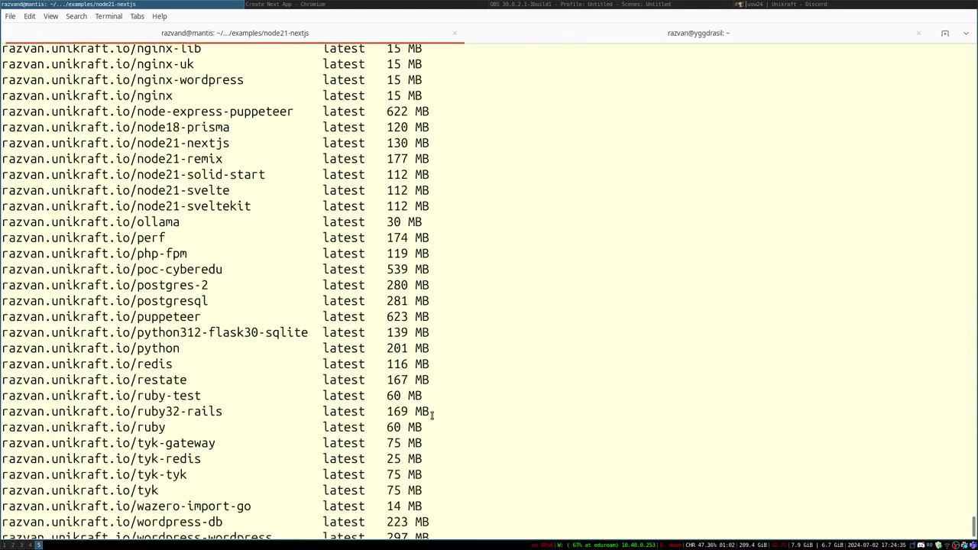
scroll(432, 416, "down", 1)
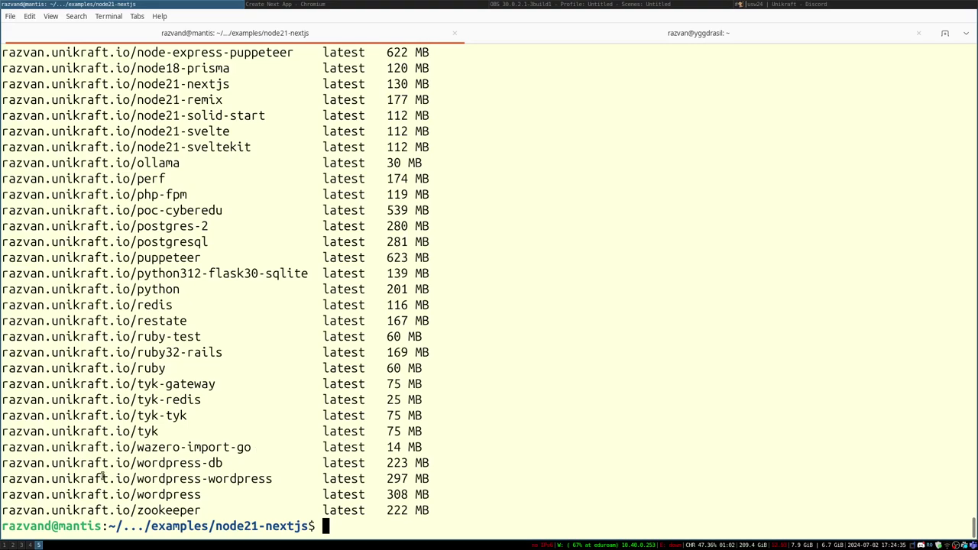
Step: Create and start an instance from the listed node21-nextjs image with kraft cloud inst create --start -M 256 -p 443:300
scroll(93, 352, "up", 6)
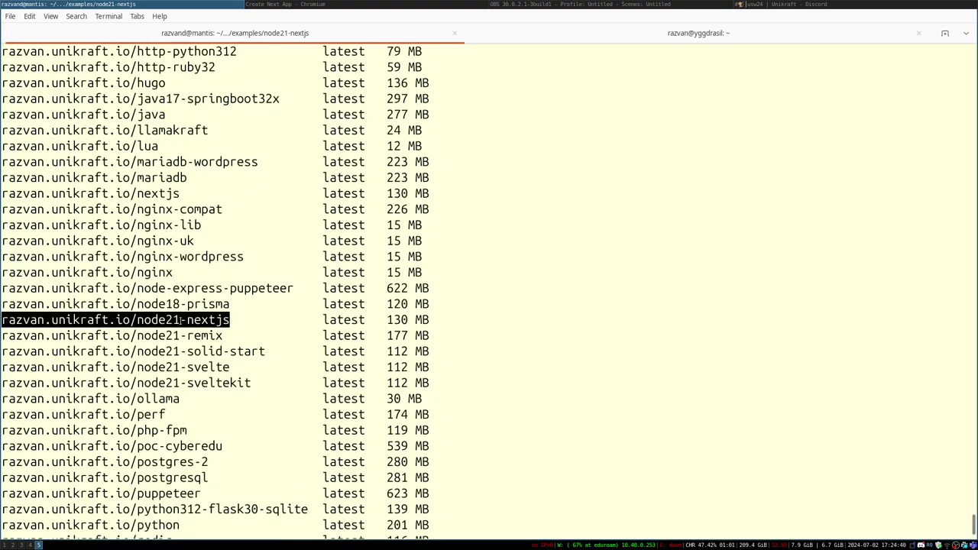
double_click(181, 320)
key("ctrl+c")
type("kraft cloud")
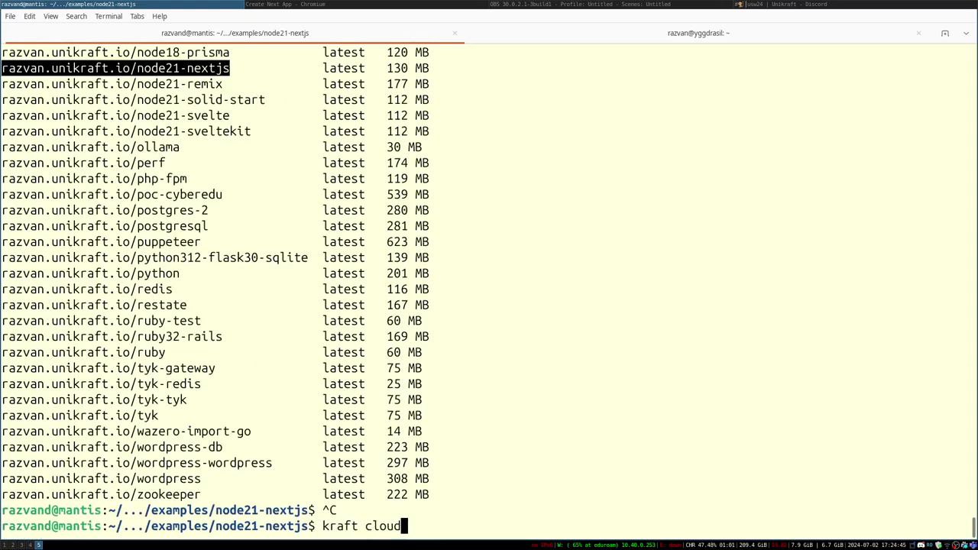
type(" inst crea")
key("BackSpace")
type("create --sta")
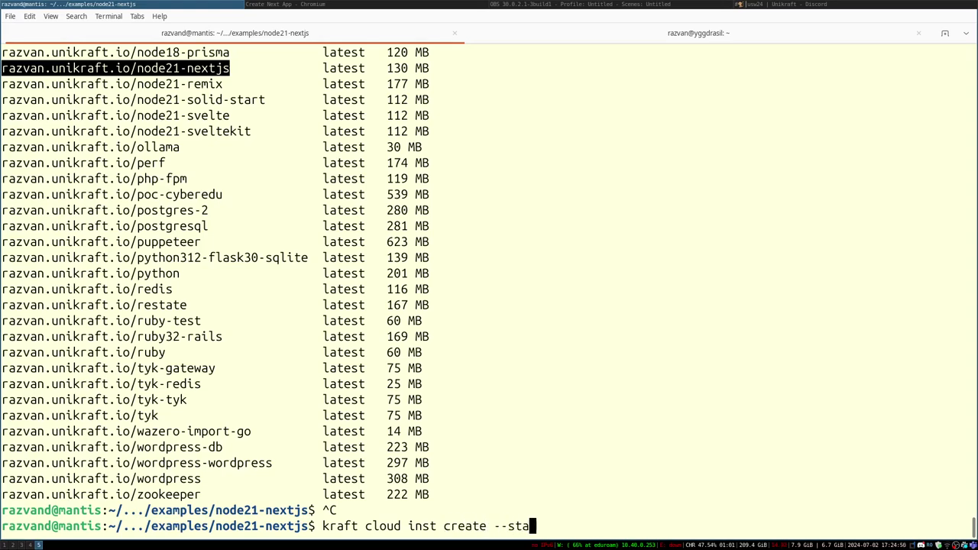
type("rt -M 256 -p 443")
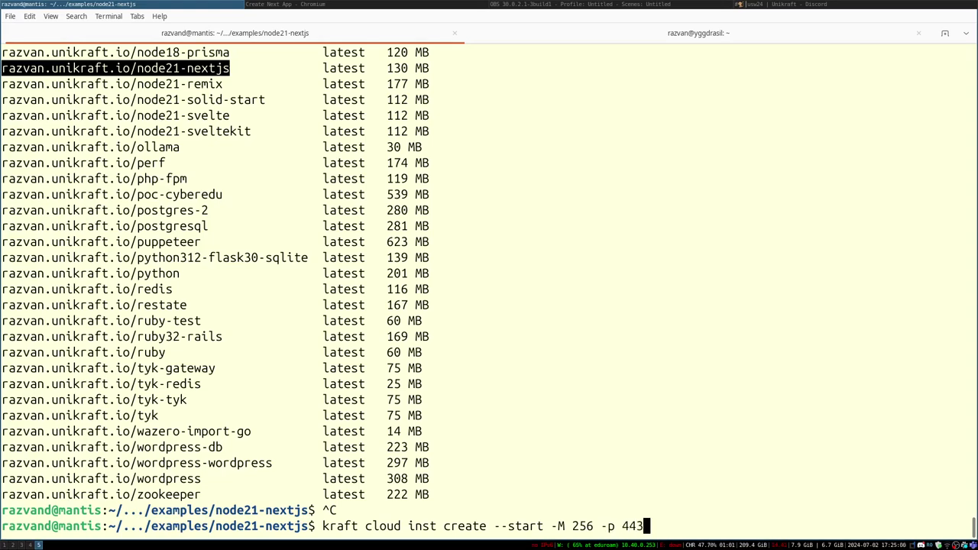
type(":300")
key("ctrl+shift+v")
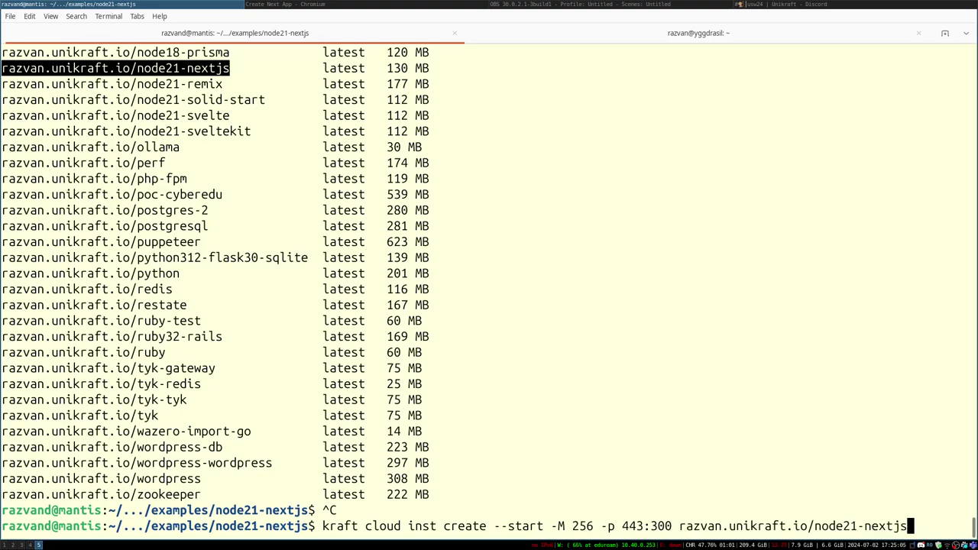
key("Return")
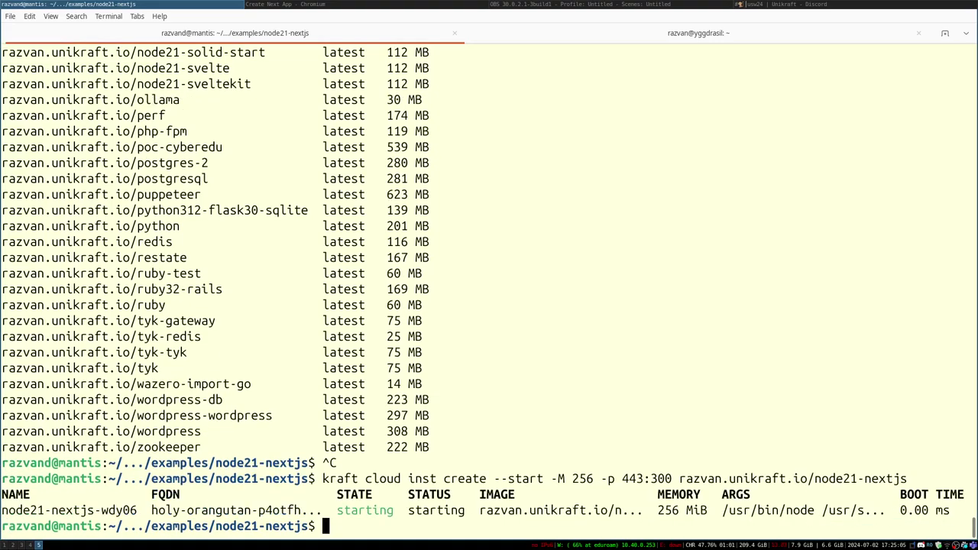
Step: Create four more node21-nextjs instances by repeating the same kraft cloud inst create command
key("Up")
key("Return")
key("Up")
key("Return")
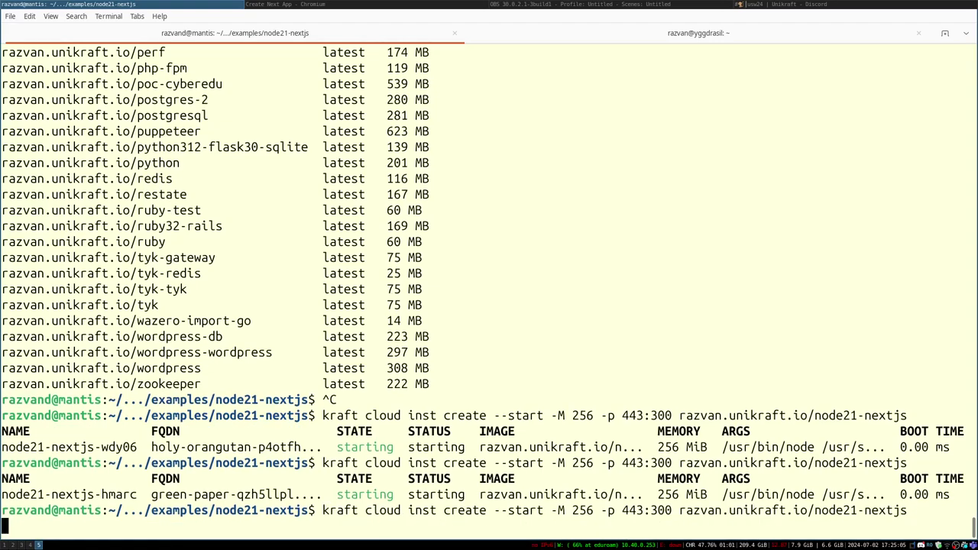
key("Up")
key("Return")
key("Up")
key("Return")
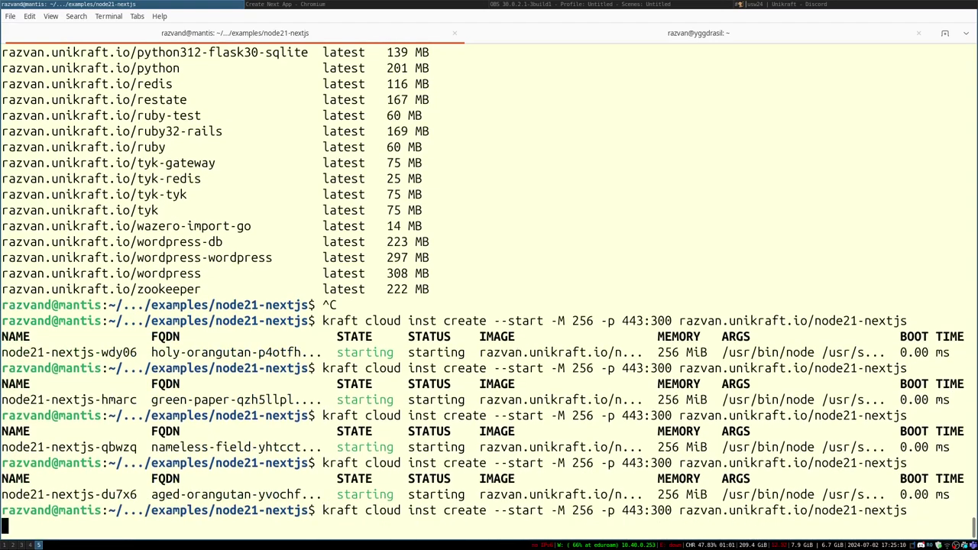
Step: List all cloud instances with kraft cloud inst ls
type("kraft cloud i")
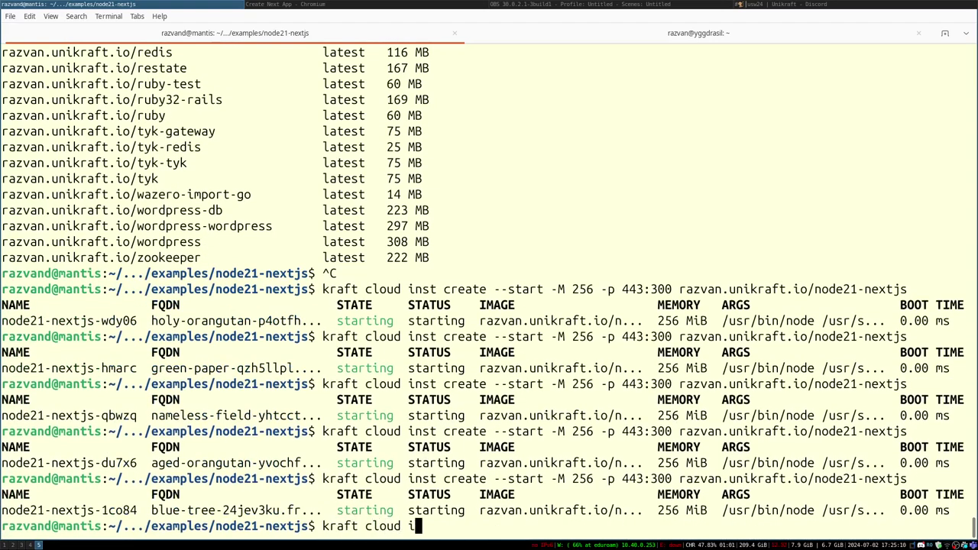
type("nst ls")
key("Return")
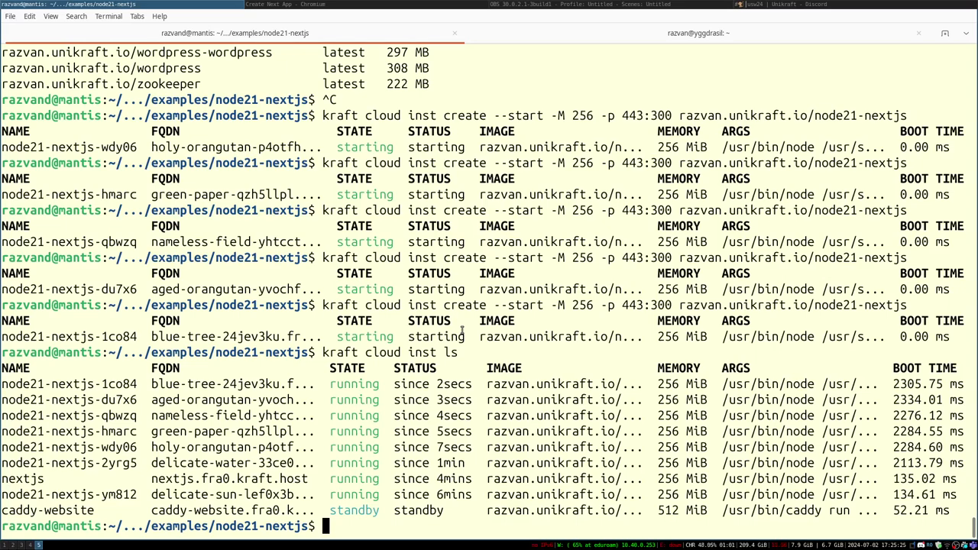
Step: Recall the earlier kraft cloud deploy -p 443:3000 -M 256 . command and enter it commented out with a leading #
key("Up")
key("Up")
key("Up")
key("Up")
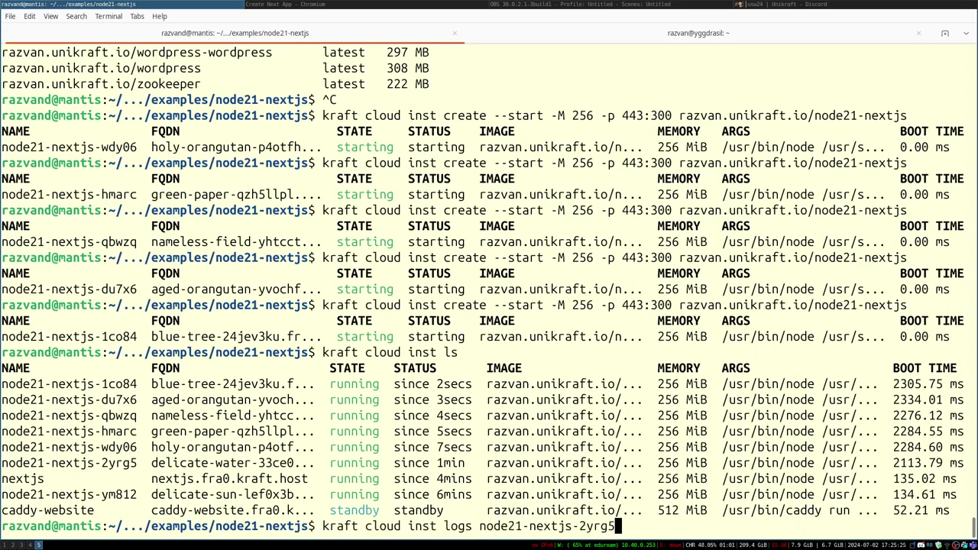
key("Up")
key("Up")
key("Up")
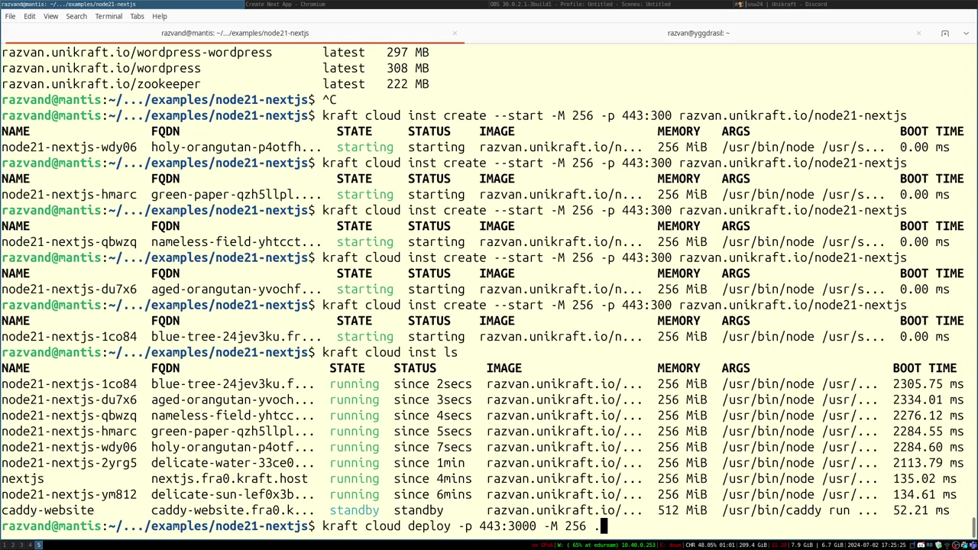
key("Home")
type("#")
key("Return")
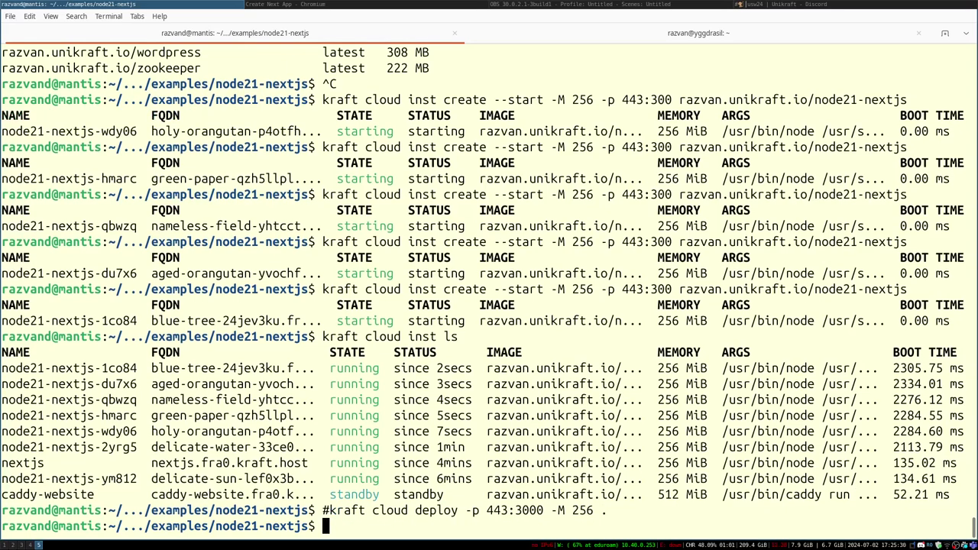
Step: Enter the comment "# pull, build, pack, push, inst create" at the prompt
type("# pull, build, pack")
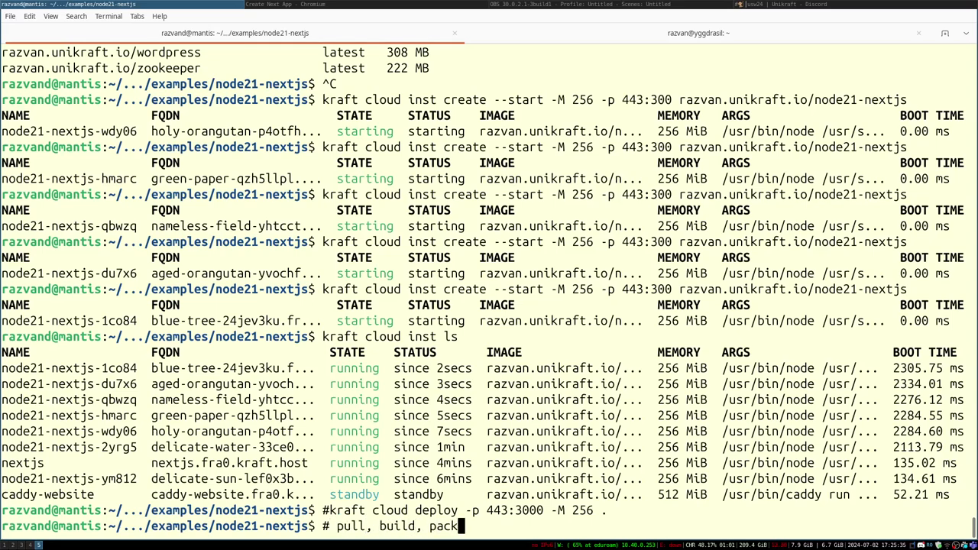
type(", push, inst create")
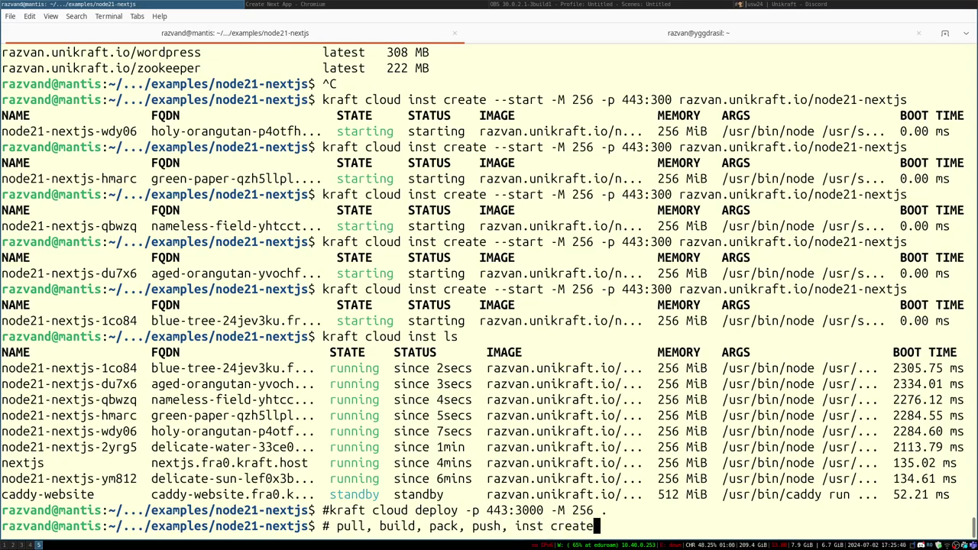
key("Return")
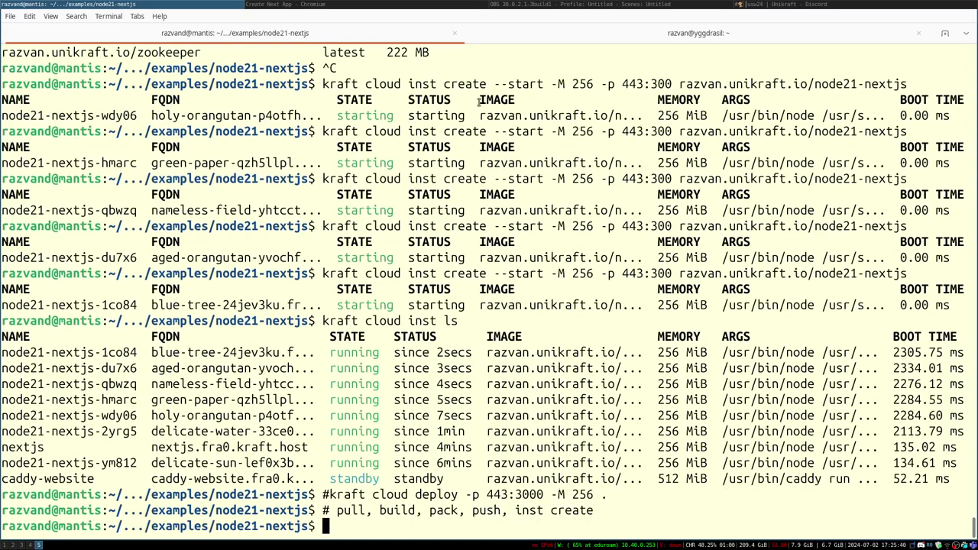
Step: Highlight create in the first instance creation command, and the commented build stages and deploy command it compares with
double_click(458, 84)
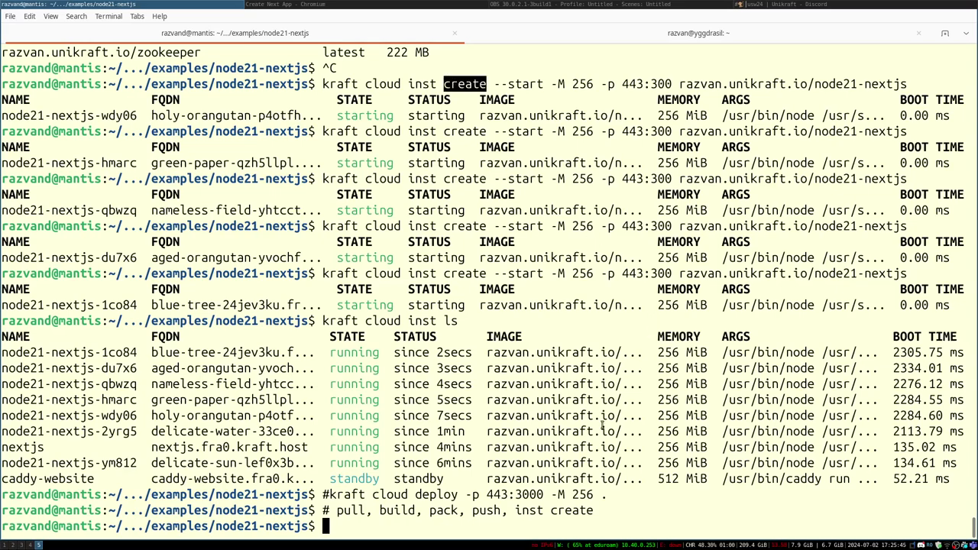
left_click_drag(341, 509, 506, 515)
left_click_drag(330, 497, 610, 500)
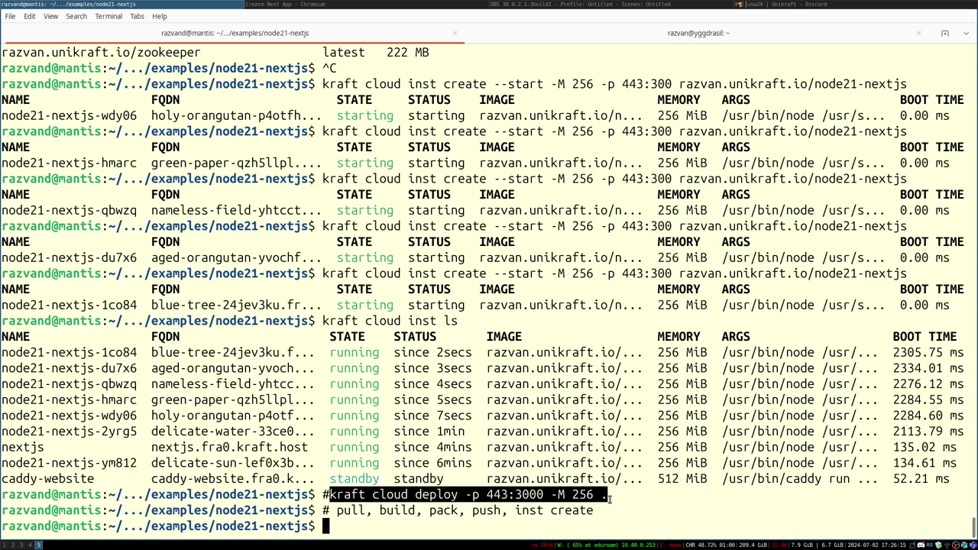
Step: List only the Next.js instances with kraft cloud inst ls | grep next
type("kraft clou")
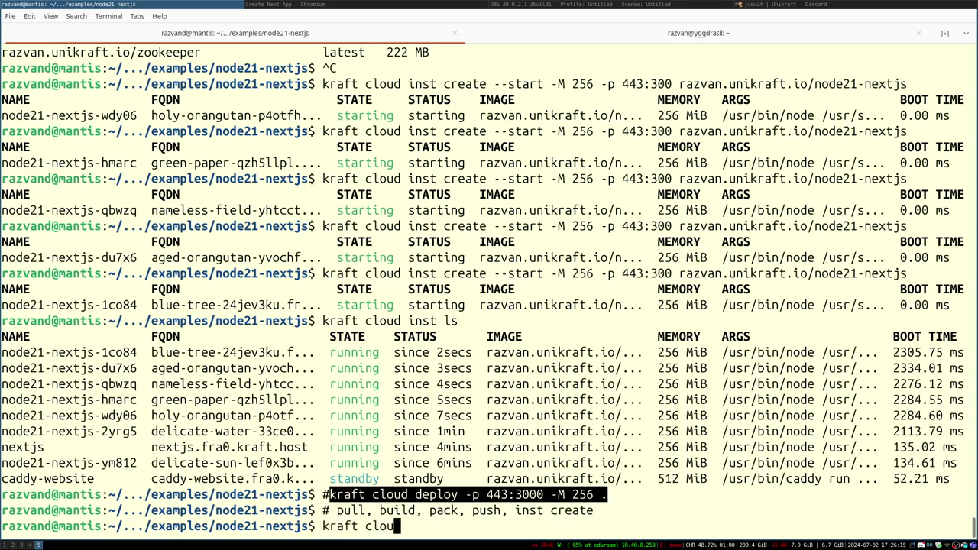
type("d inst")
key("Up")
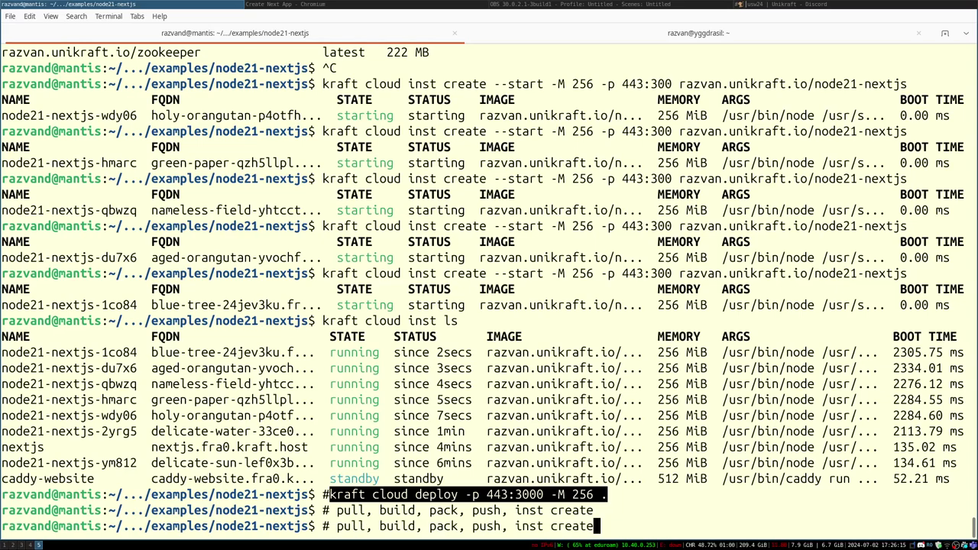
key("Down")
type("ls")
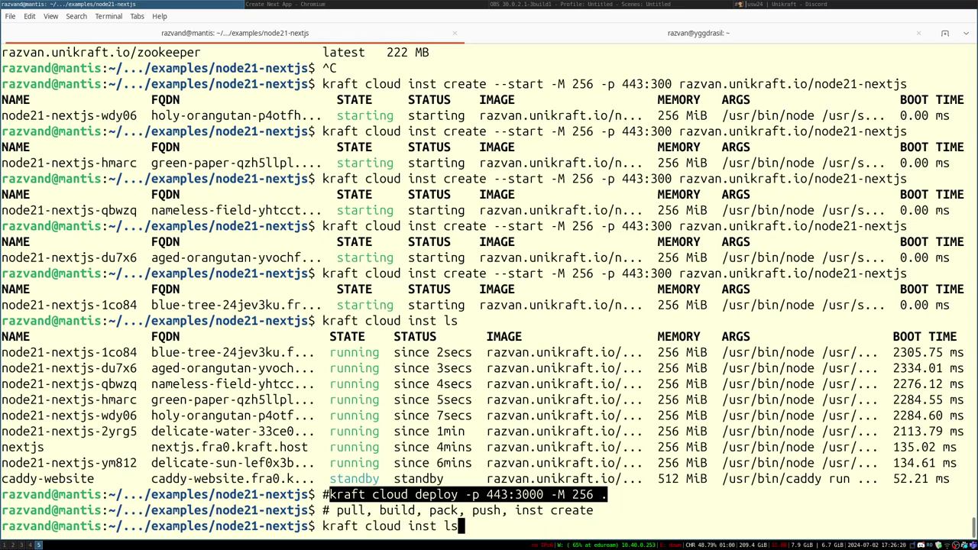
type(" | grep next")
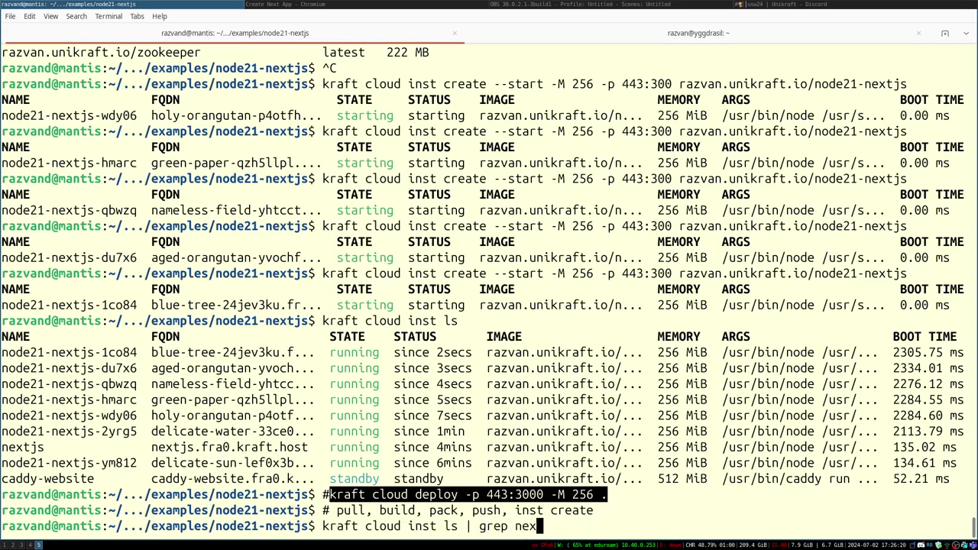
key("Return")
Step: Reduce the filtered instance list to names only by appending | cut -d ' ' -f 1
key("Up")
type("| cut -d 'f'")
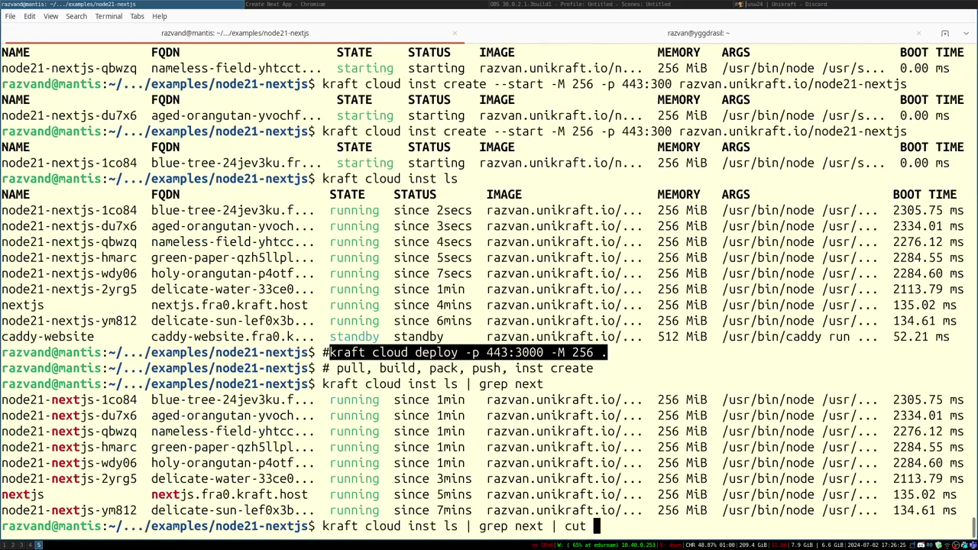
key("Left")
key("Left")
key("BackSpace")
key("End")
type("-f 1")
key("Return")
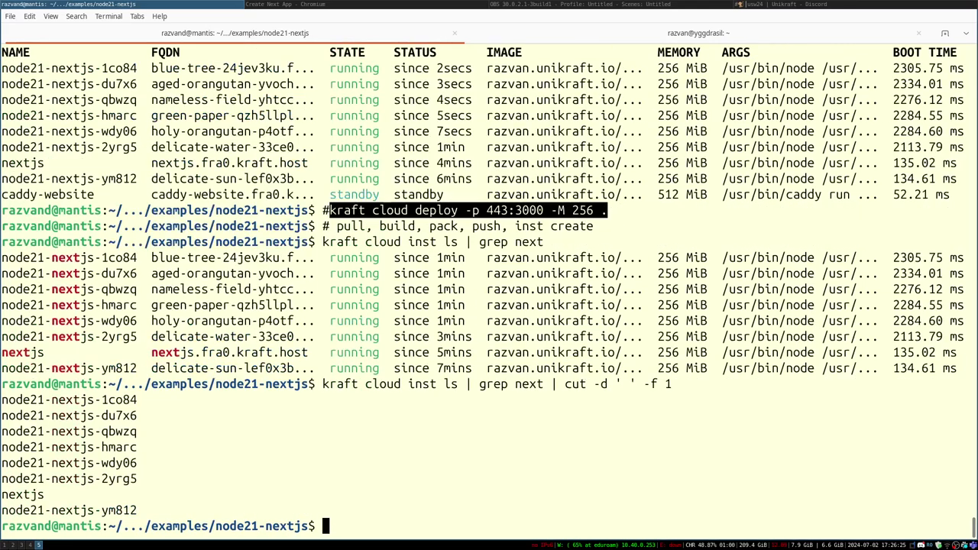
Step: Remove every Next.js instance with kraft cloud inst rm $(kraft cloud inst ls | grep next | cut -d ' ' -f 1)
key("Up")
key("Home")
type("kraft cloud inst ")
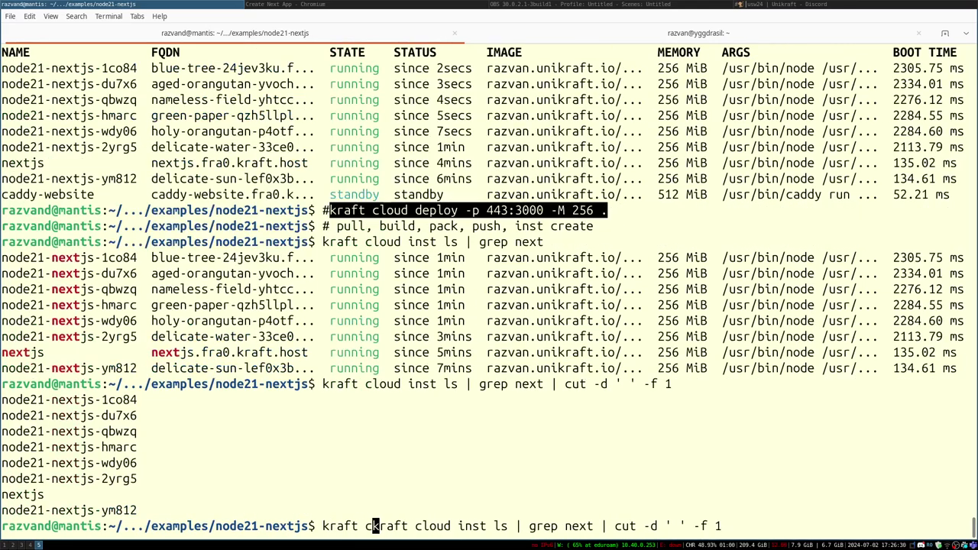
type("rm $(")
key("End")
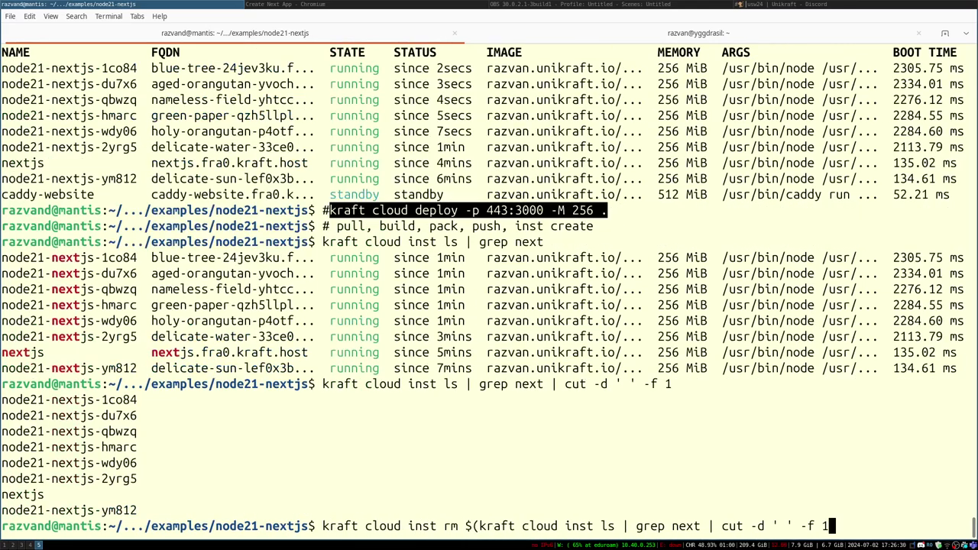
type(")")
key("Return")
Step: List the remaining cloud instances with kraft cloud inst ls
type("kraft cloud ins")
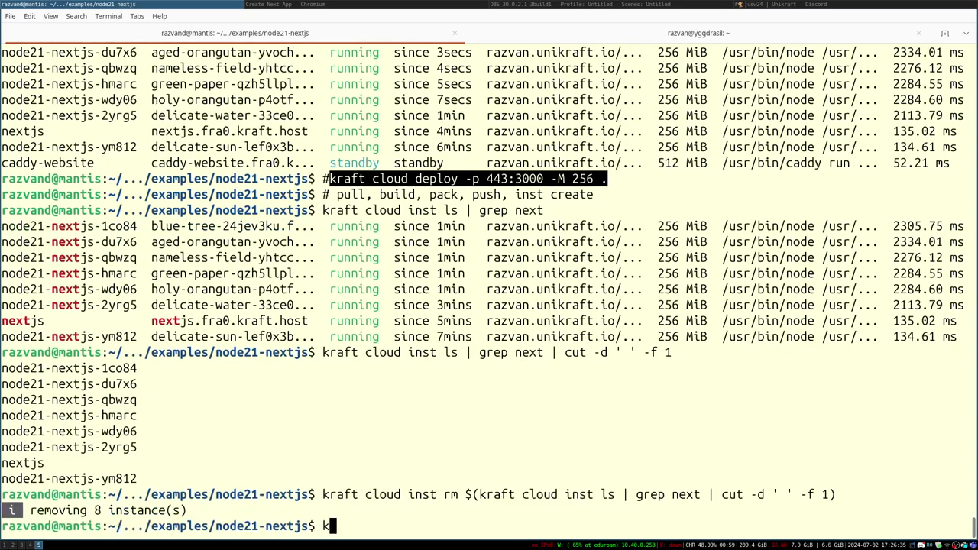
key("Return")
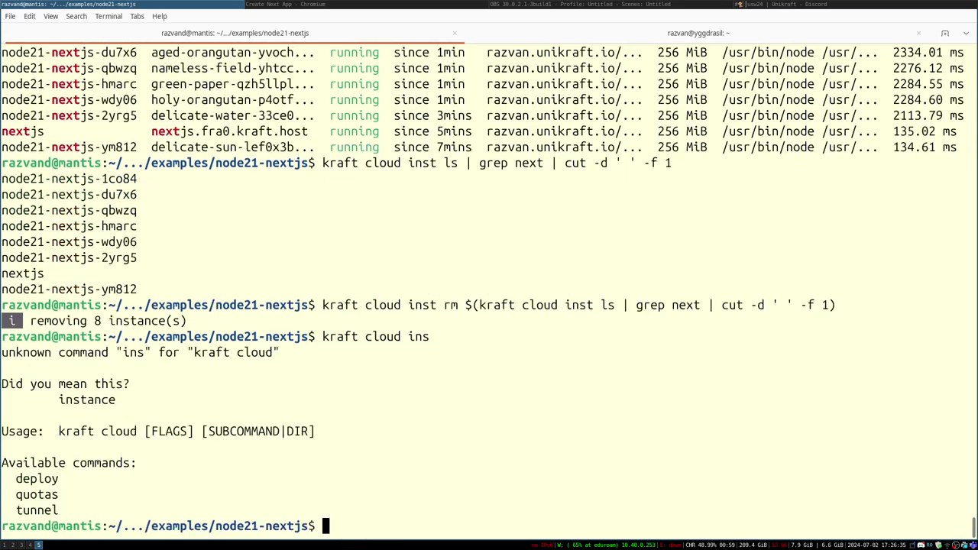
key("Up")
type("t ls")
key("Return")
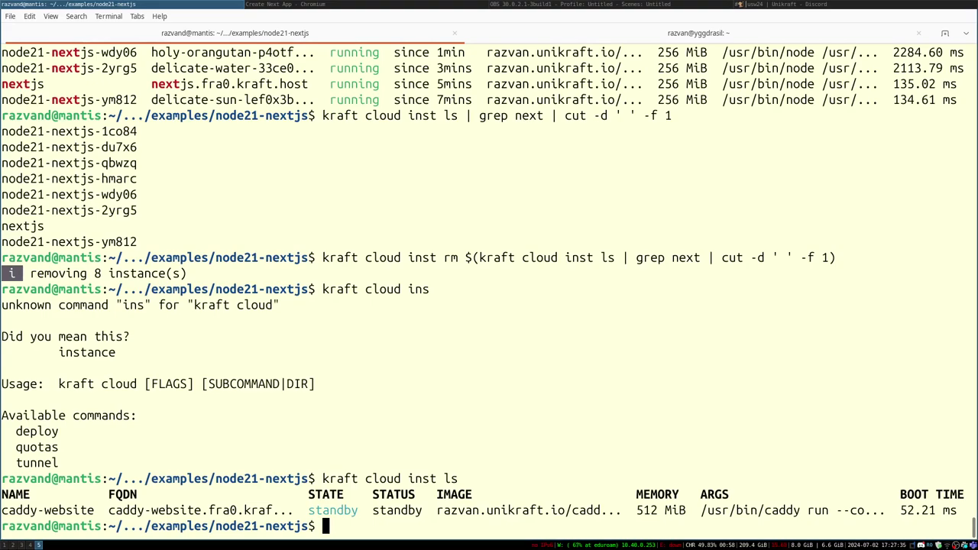
Step: Switch to Discord and look through the Team Creation and Intro threads of the usw24 channel
key("alt+Tab")
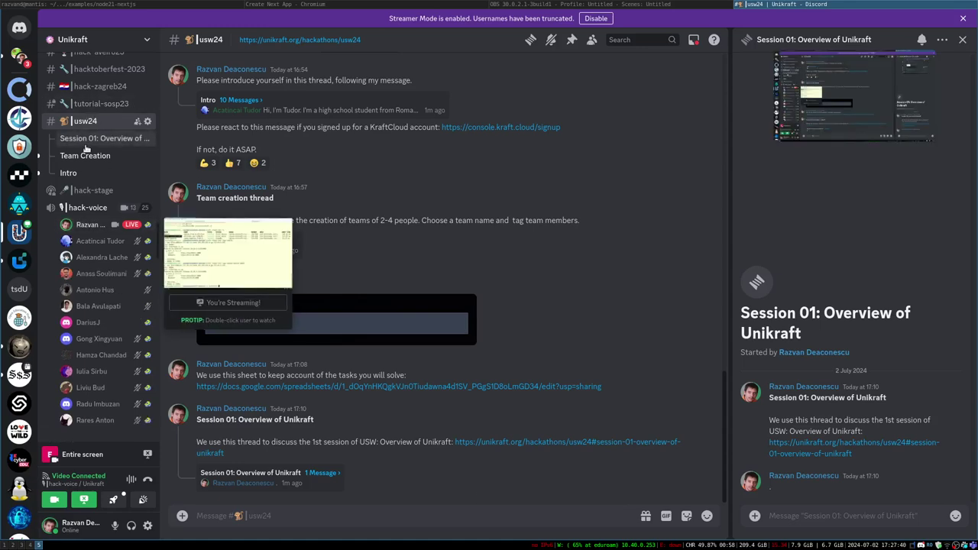
left_click(86, 142)
left_click(86, 155)
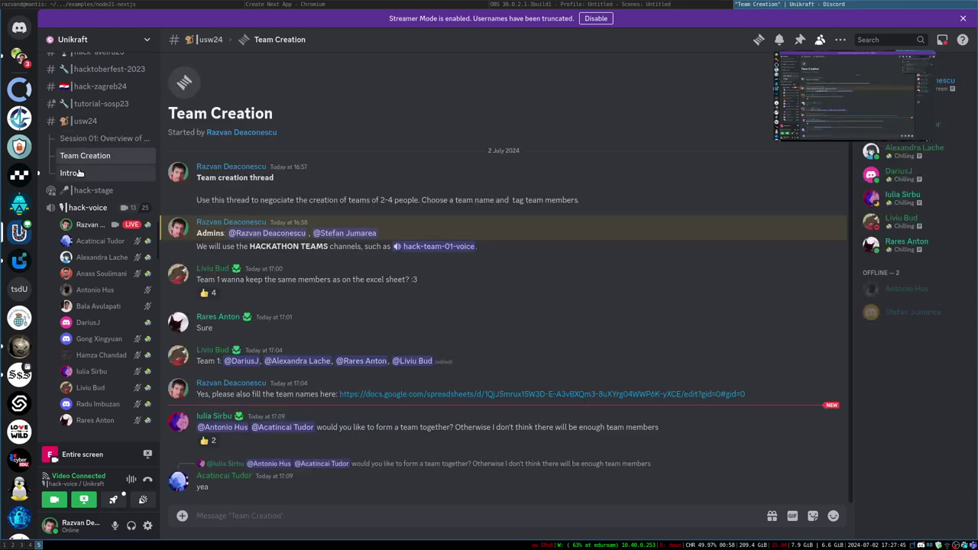
left_click(77, 173)
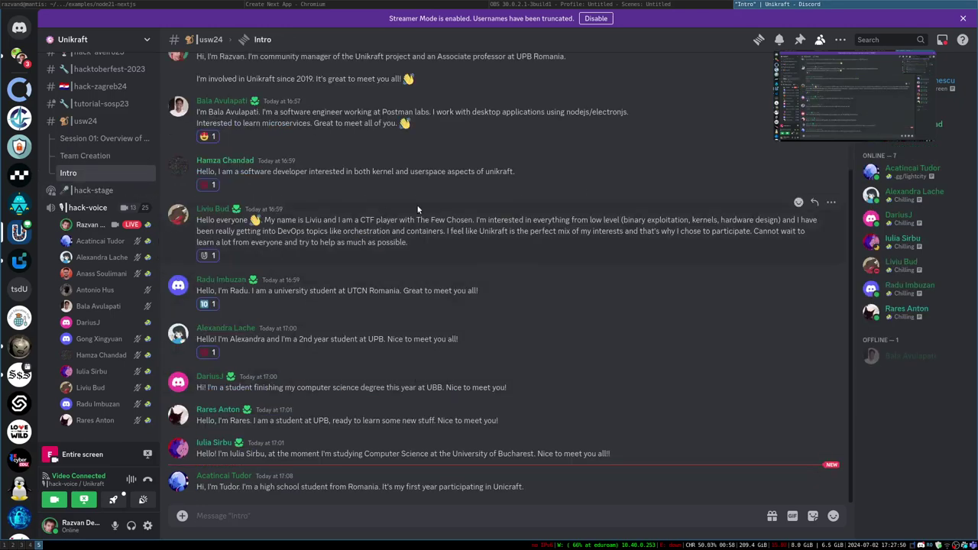
mouse_move(825, 89)
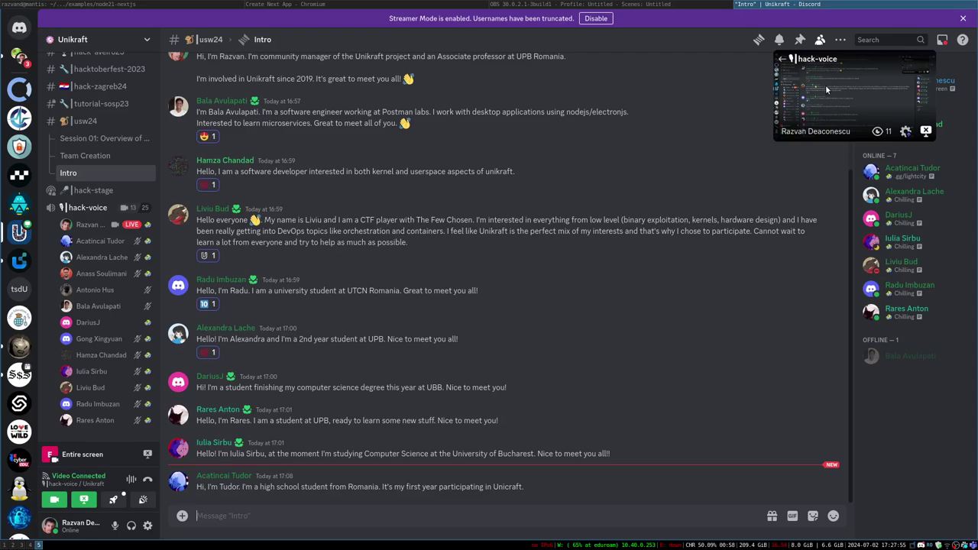
Step: Return to the terminal, clear its screen and list the files in the node21-nextjs directory
key("super+Left")
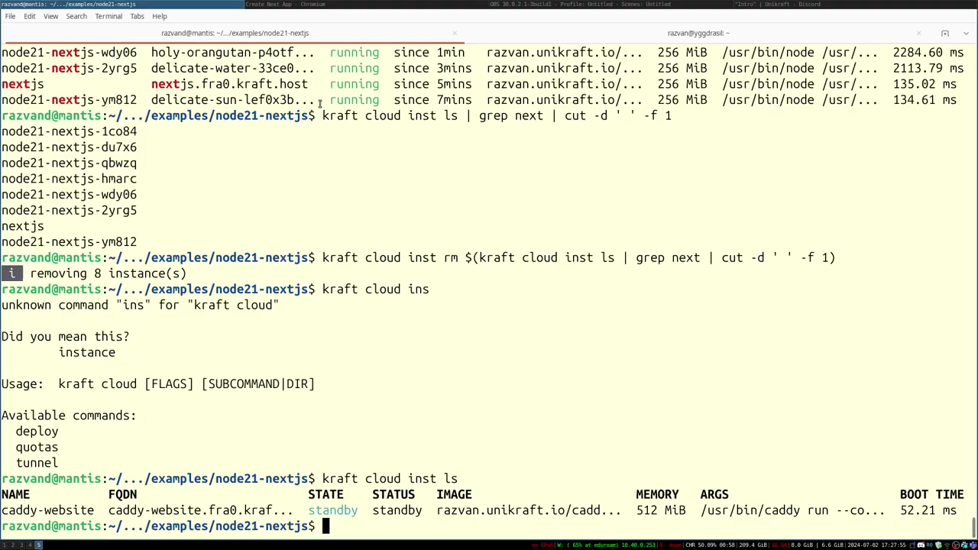
type("clear")
key("Return")
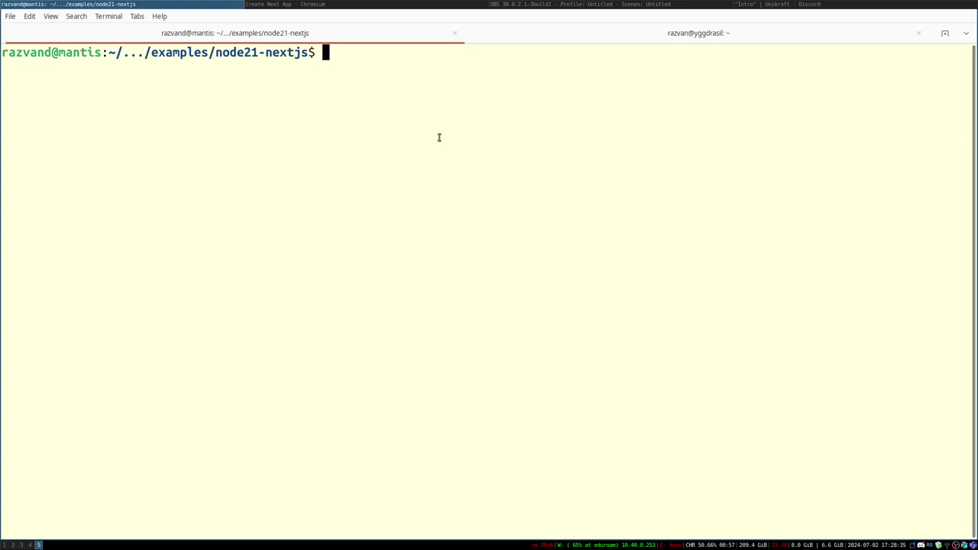
type("[")
key("BackSpace")
type("ls")
key("Return")
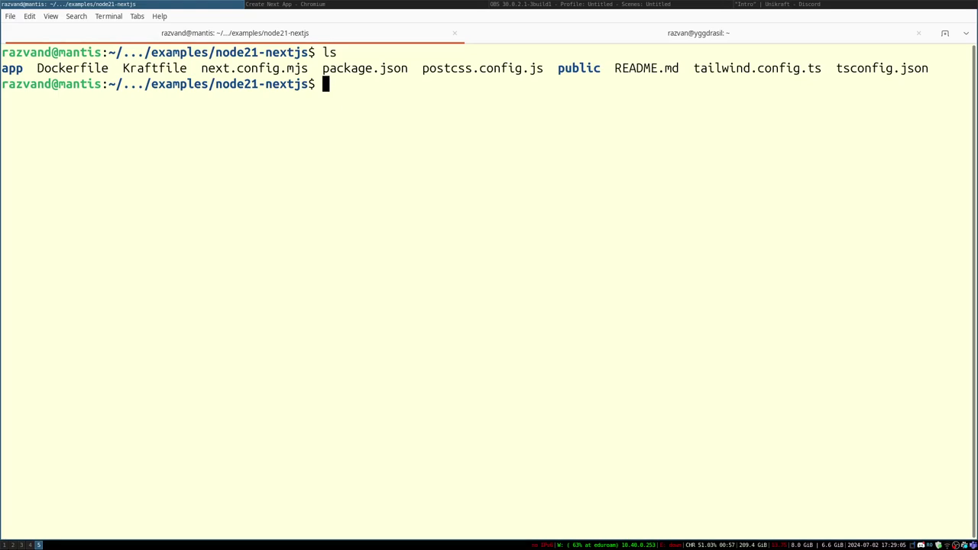
Step: List the images in the cloud registry with kraft cloud img ls
type("kraft cloud i")
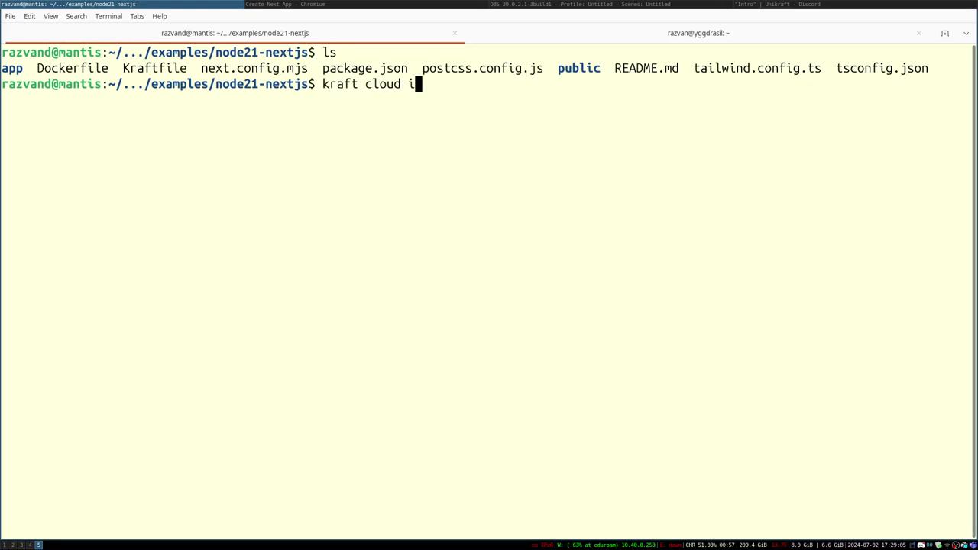
type("mg ls")
key("Return")
Step: List the cloud instances again with kraft cloud inst ls, and bring the image listing command back to the prompt
key("Up")
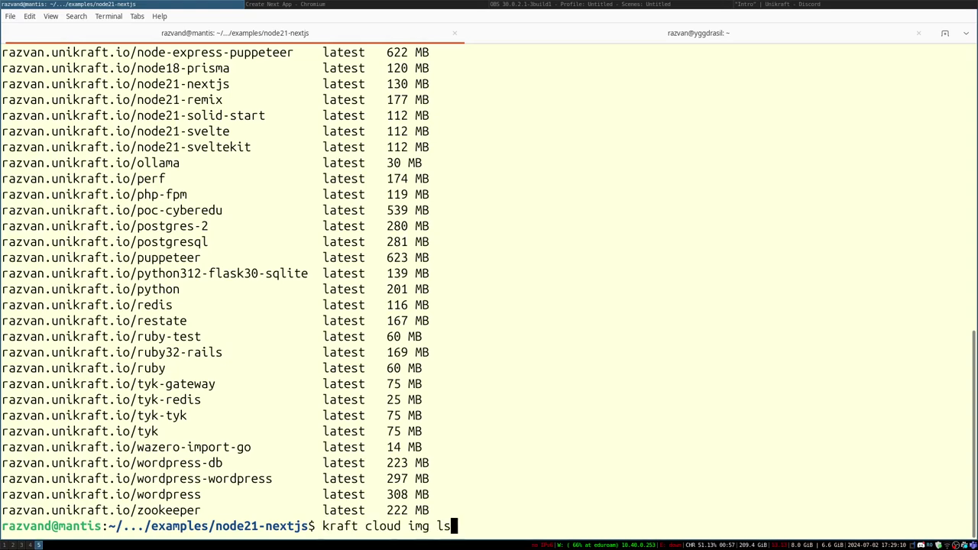
key("BackSpace")
key("BackSpace")
key("BackSpace")
key("BackSpace")
key("BackSpace")
key("BackSpace")
type("ist")
key("BackSpace")
key("BackSpace")
type("nst ls")
key("Return")
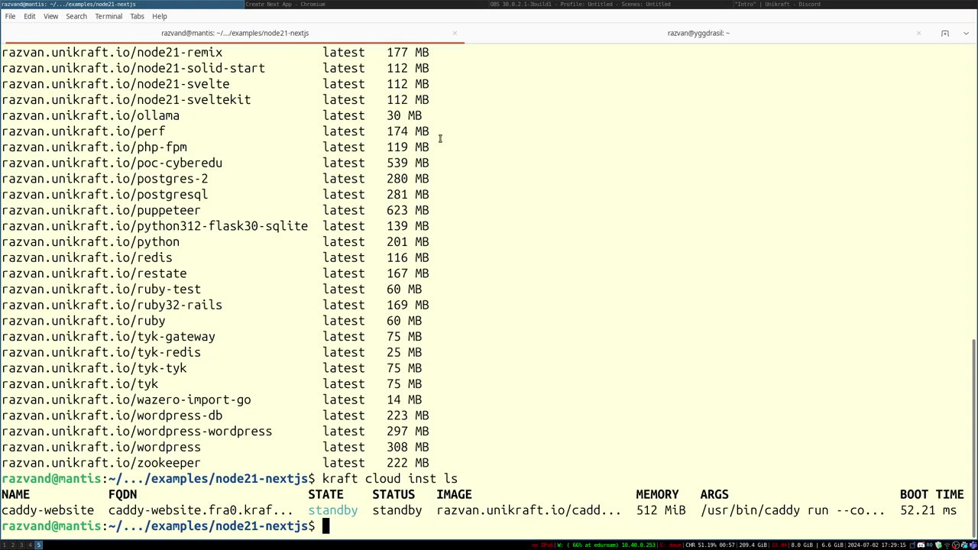
key("Up")
key("Up")
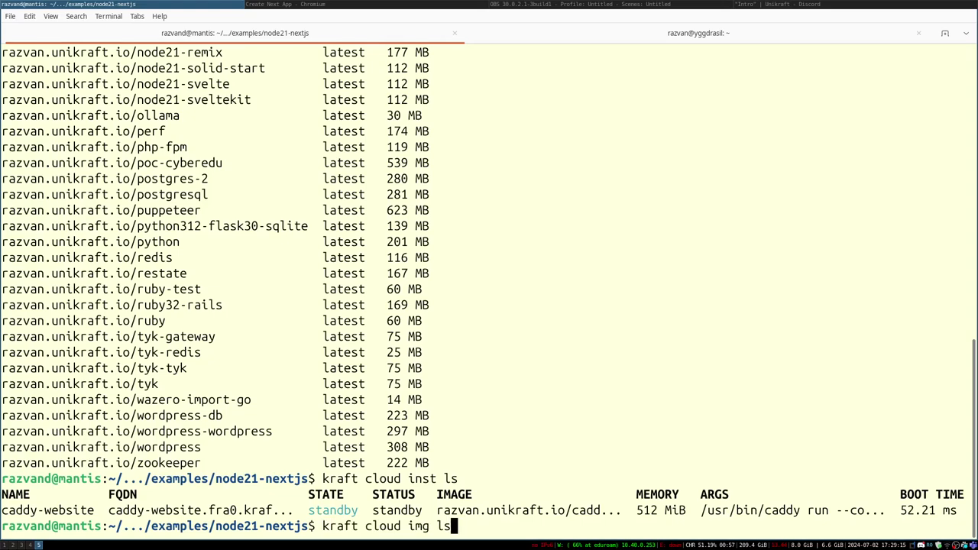
Step: Switch to Chromium, search the web for dockerhub in a new tab, and open the Docker Hub Container Image Library result
key("super+Left")
key("super+Left")
key("super+Left")
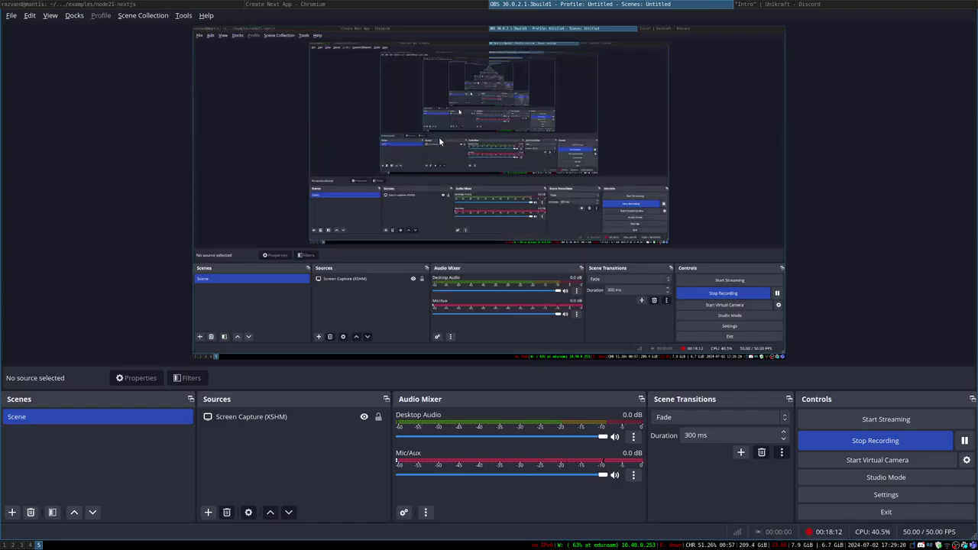
key("ctrl+t")
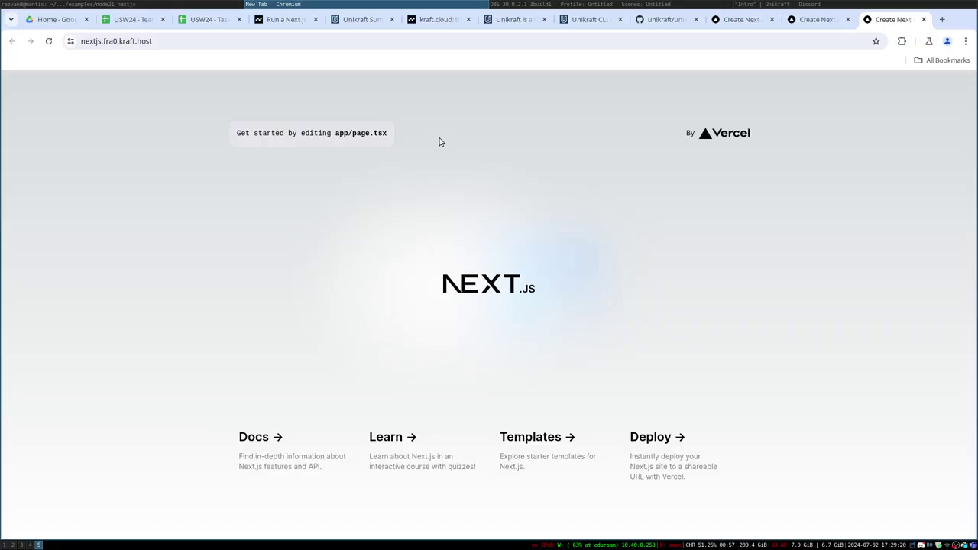
type("dockeruub")
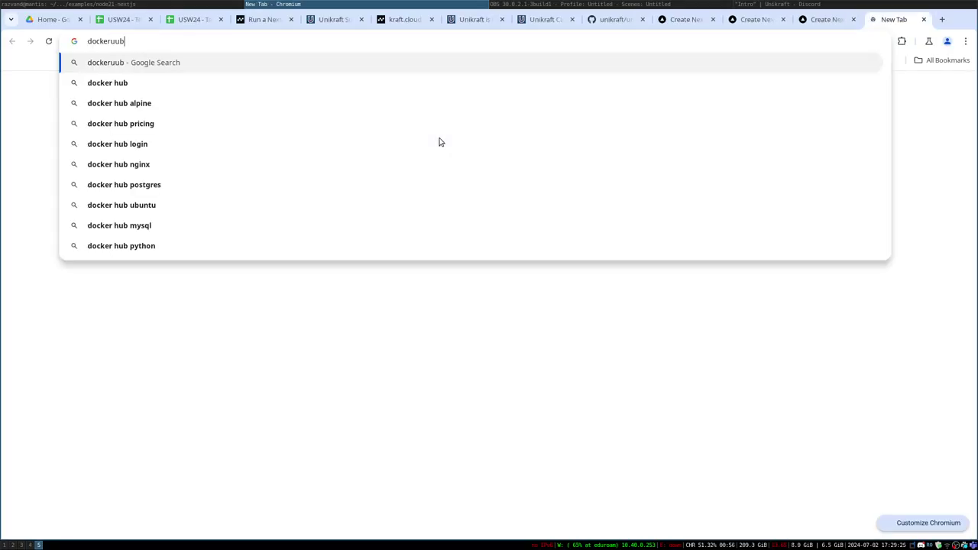
key("BackSpace")
key("BackSpace")
key("BackSpace")
type("hub")
key("Return")
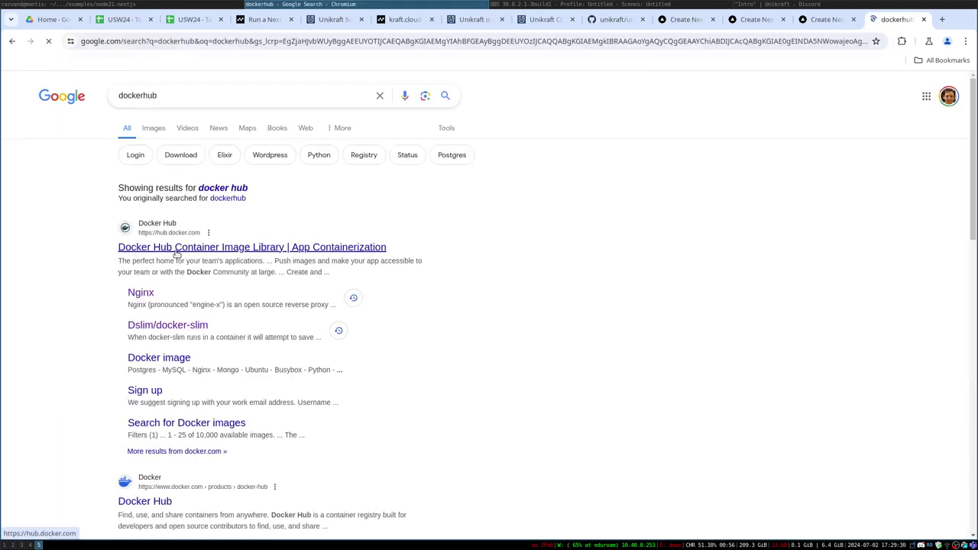
left_click(229, 249)
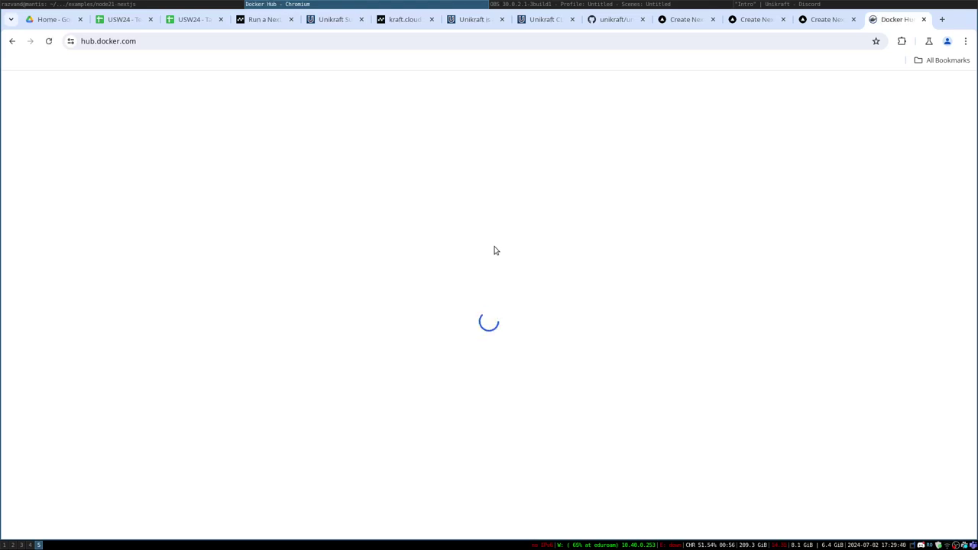
Step: Return to the terminal, drop the recalled command, and try docker pull helloworld in the yggdrasil session
key("super+Left")
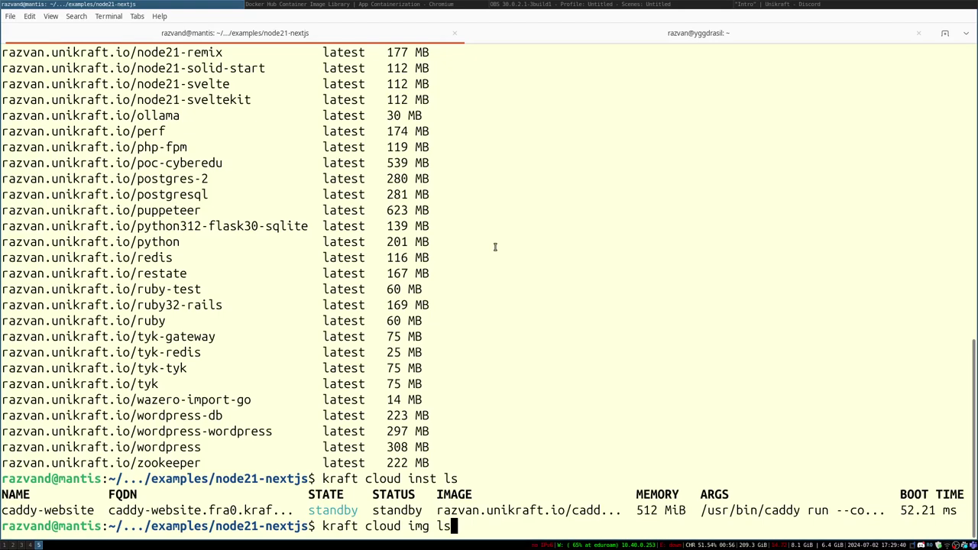
key("ctrl+c")
key("ctrl+Page_Down")
type("docker")
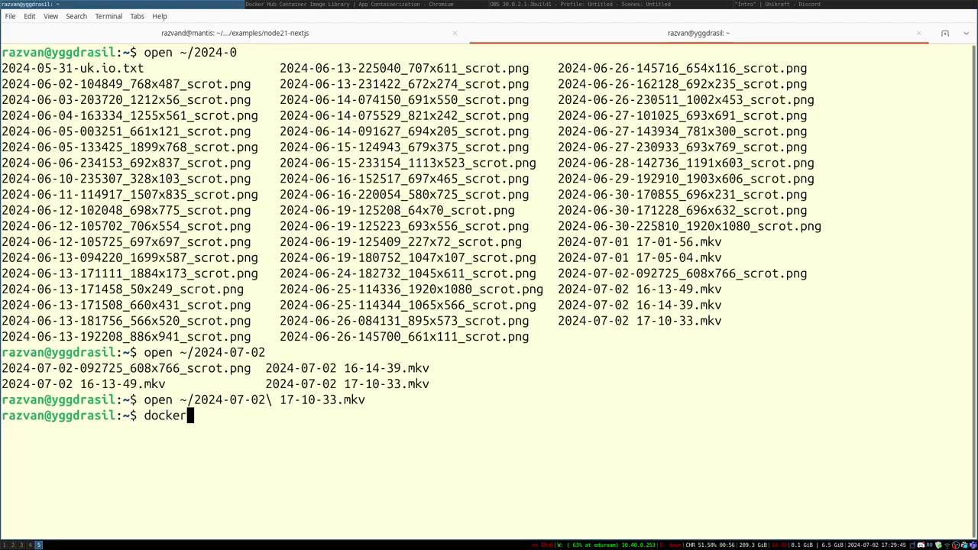
type(" pull helloworld")
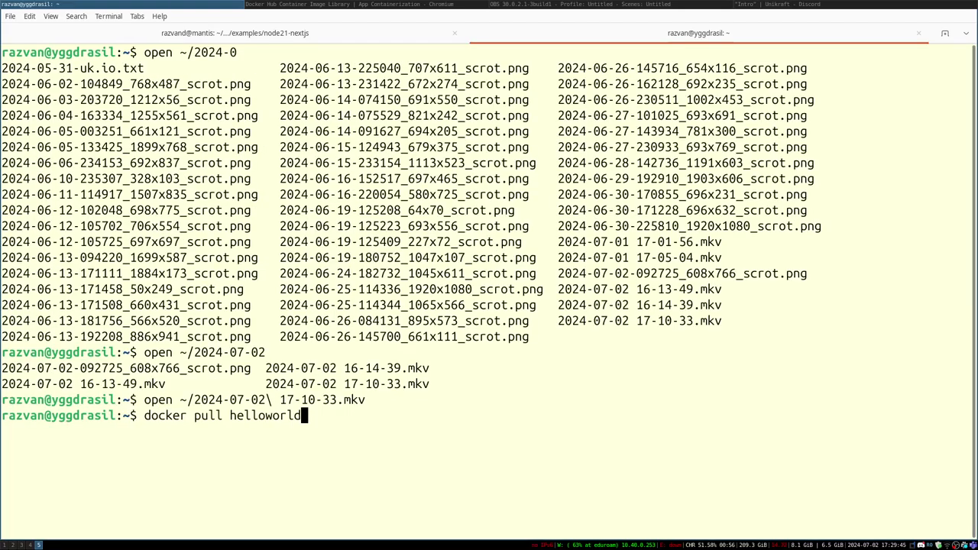
key("Return")
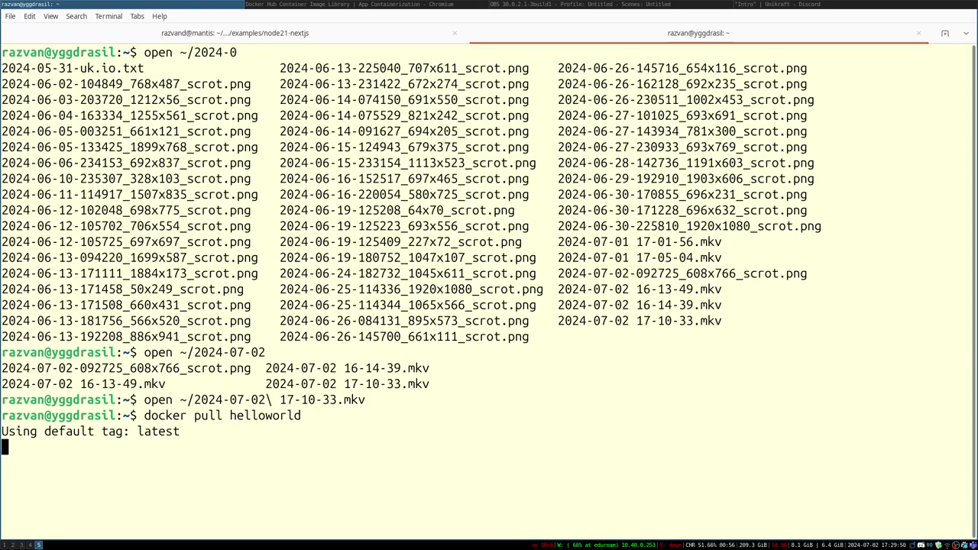
Step: Correct the image name and pull it with docker pull hello-world
key("Up")
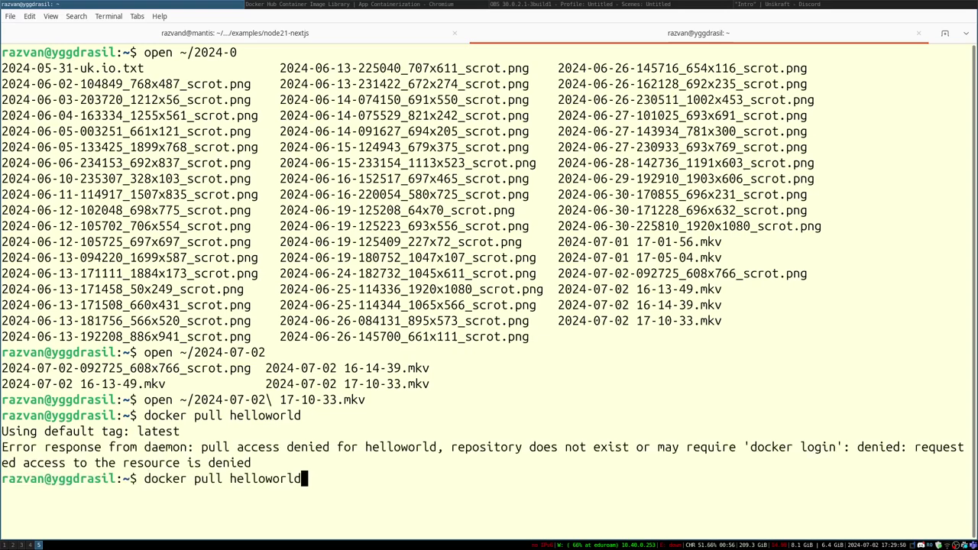
key("ctrl+Left")
key("Right")
key("Right")
key("Right")
key("Right")
key("Right")
type("-")
key("Return")
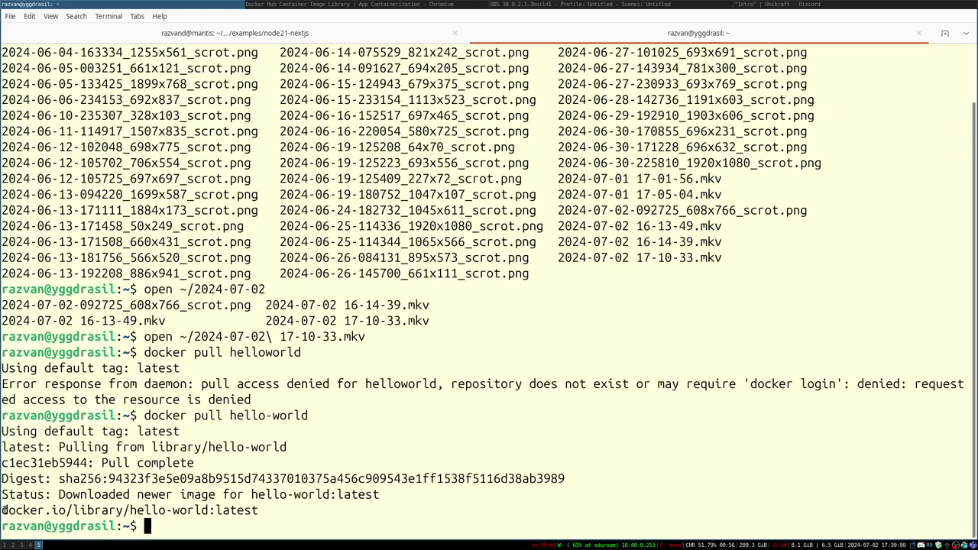
Step: Highlight docker.io/library/hello-world in the pull output, and list the local image with docker image ls hello-world
left_click_drag(2, 509, 209, 509)
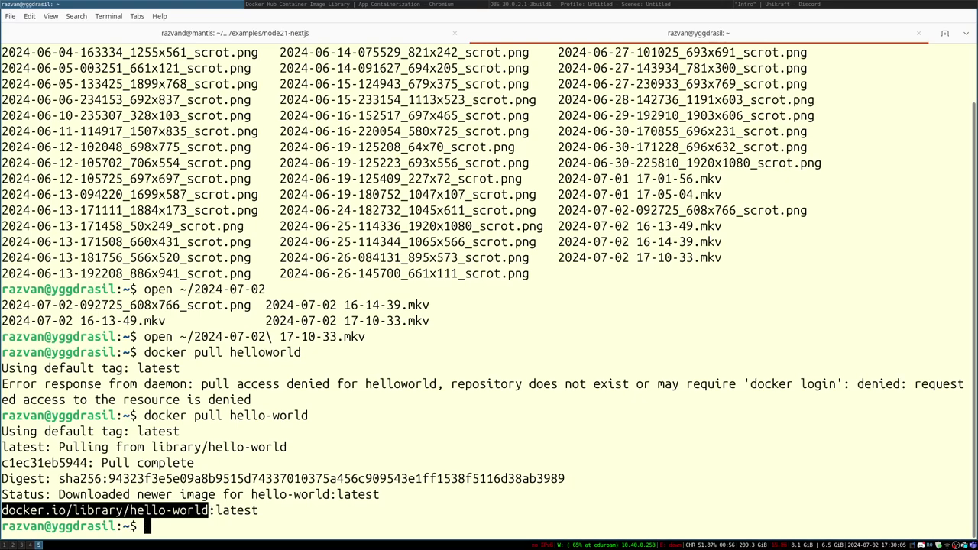
type("docker image")
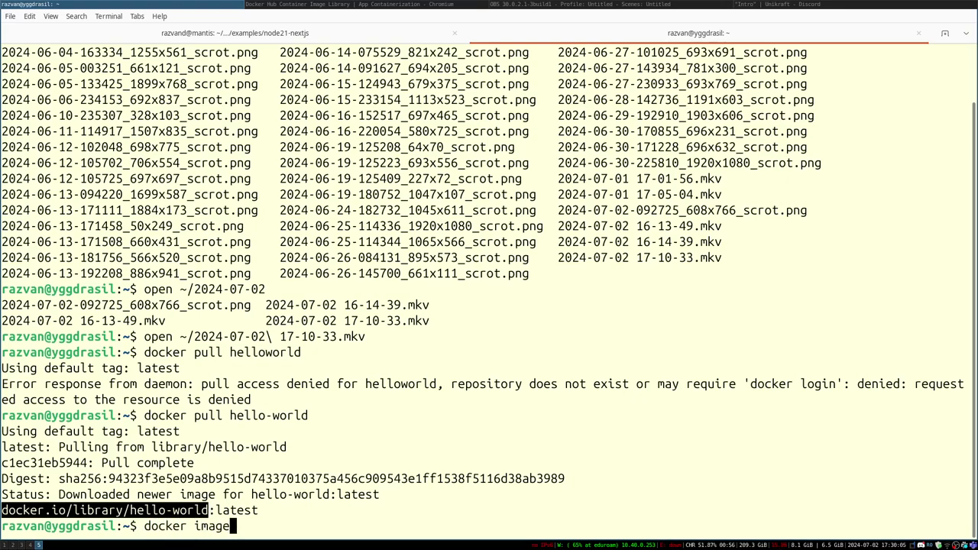
type(" ls hello-w")
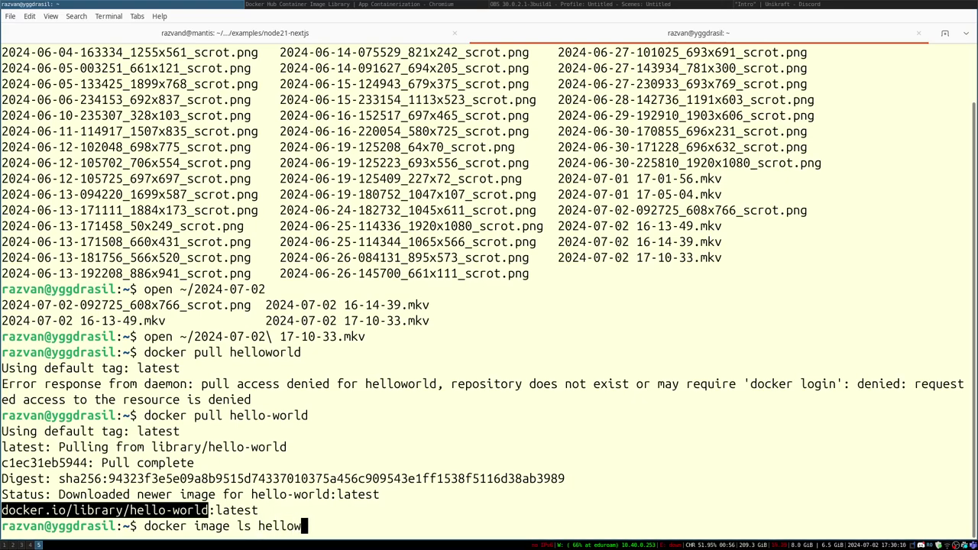
key("BackSpace")
type("-world")
key("Return")
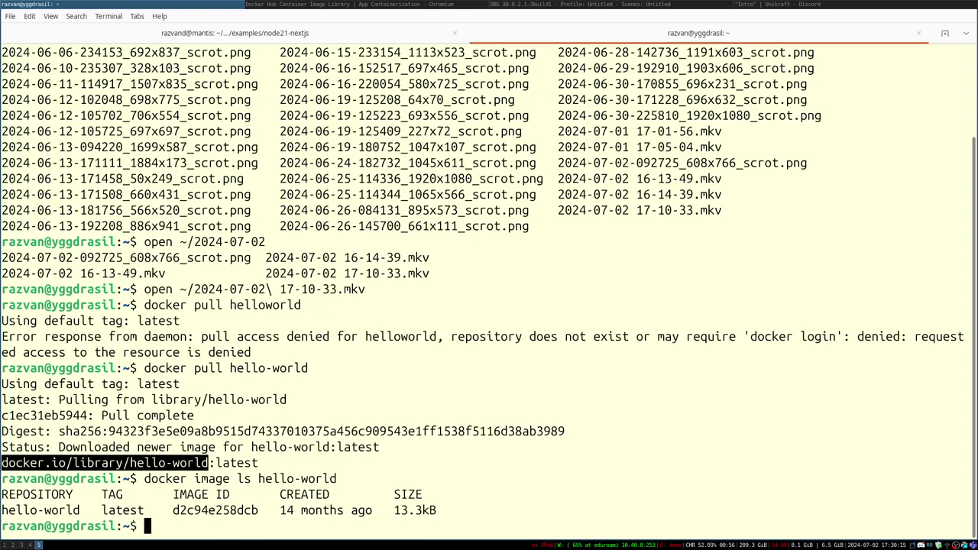
Step: Show the options of Docker's image listing command with docker image ls --help
key("Up")
key("ctrl+a")
key("ctrl+Right")
key("ctrl+Right")
key("ctrl+Right")
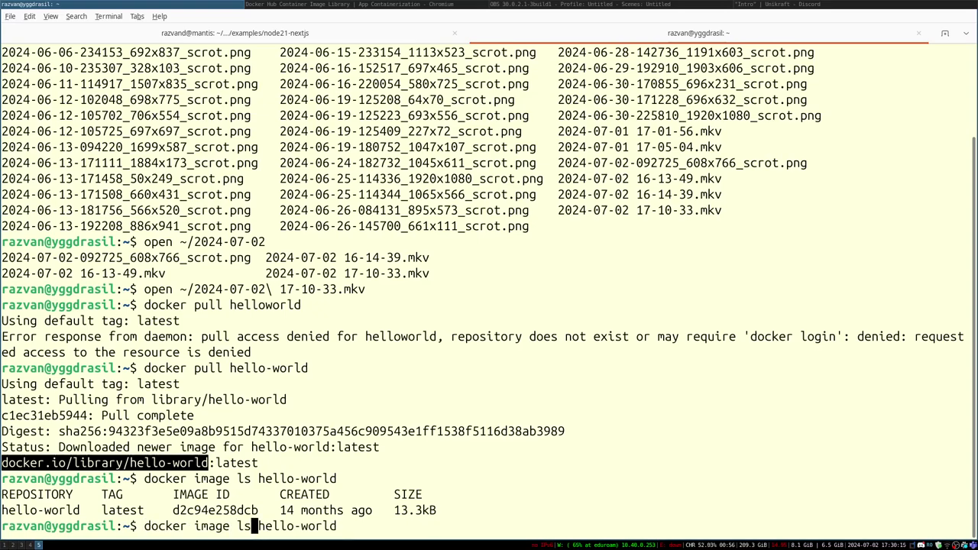
key("ctrl+e")
type("--he")
key("ctrl+w")
key("ctrl+w")
type("--help")
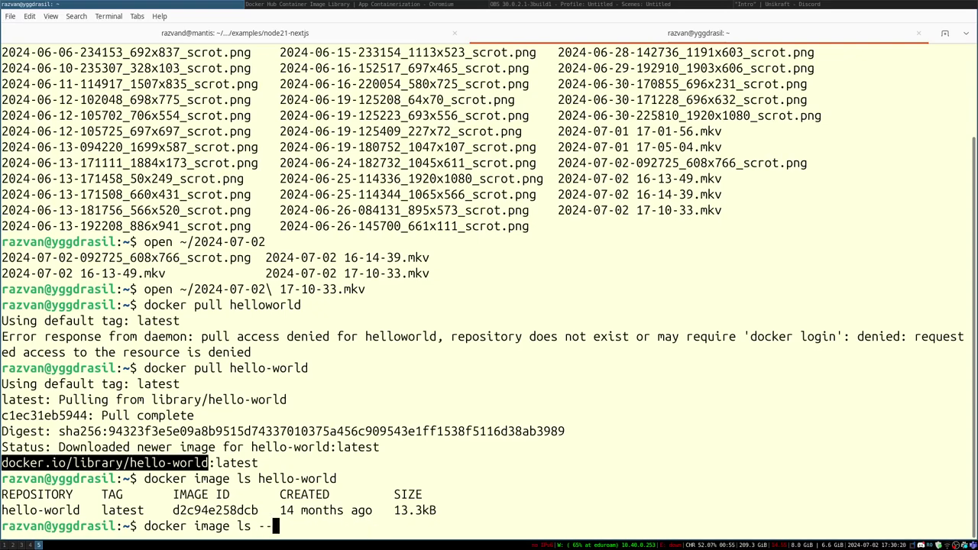
key("Return")
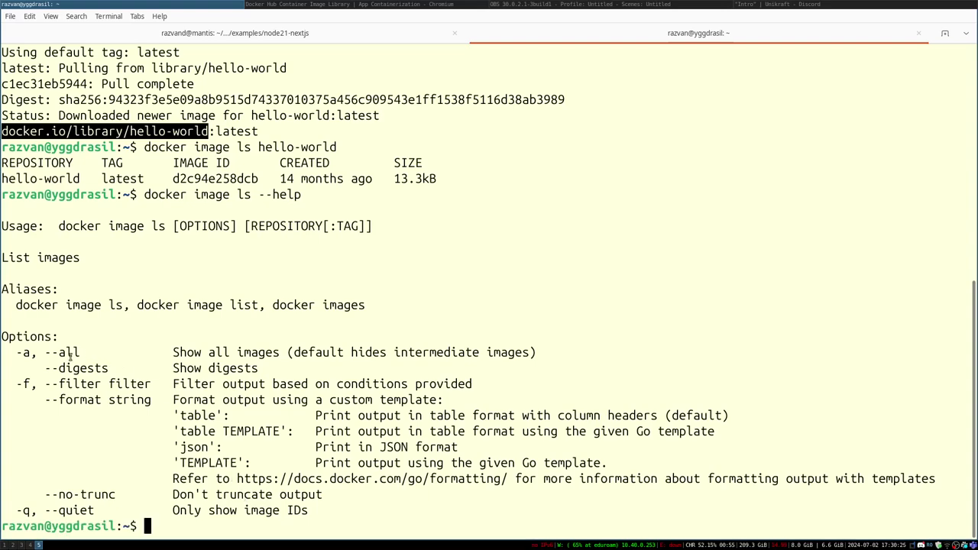
Step: List the local hello-world image in JSON format with docker image ls --format json hello-world
key("Up")
key("Home")
key("ctrl+Right")
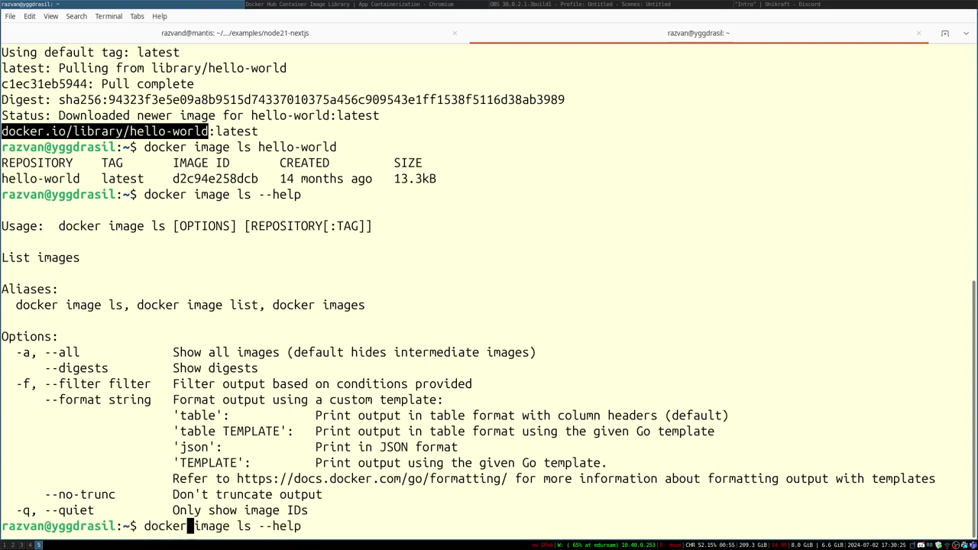
key("ctrl+Right")
key("ctrl+Right")
key("ctrl+Right")
key("alt+BackSpace")
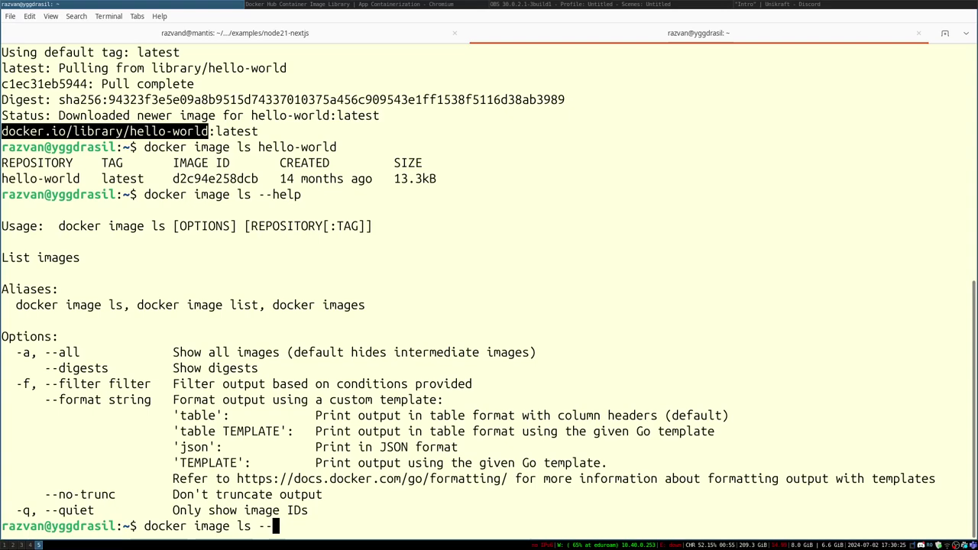
type("format ")
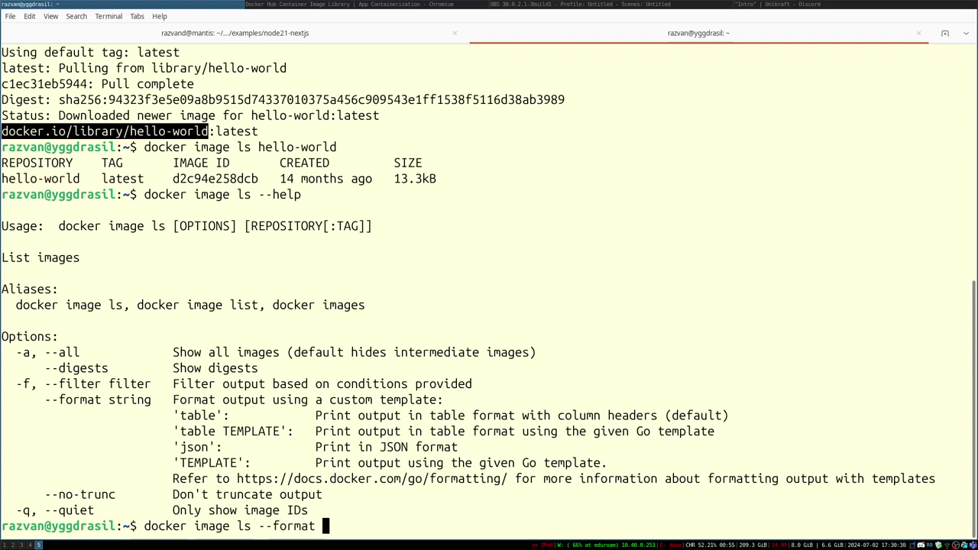
type("jso")
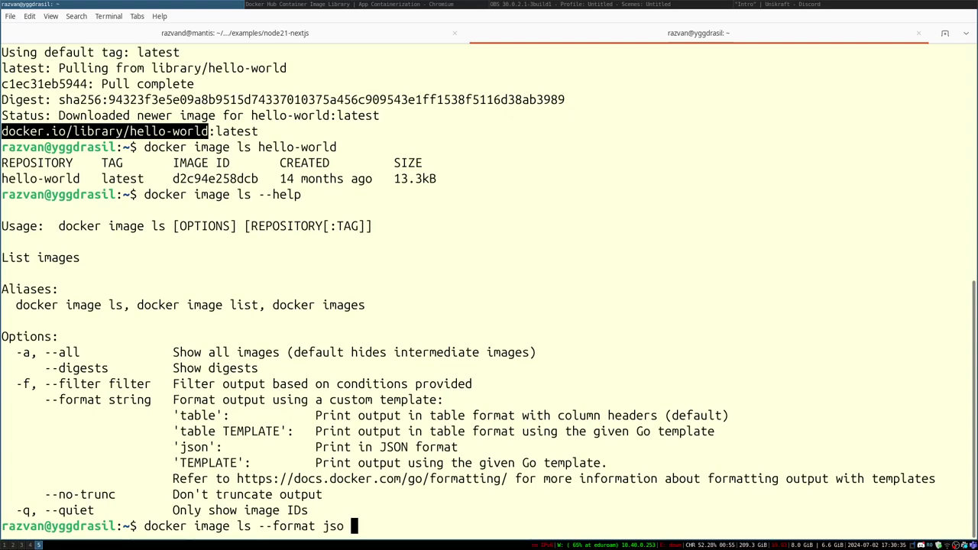
type("n hell")
type("o-w")
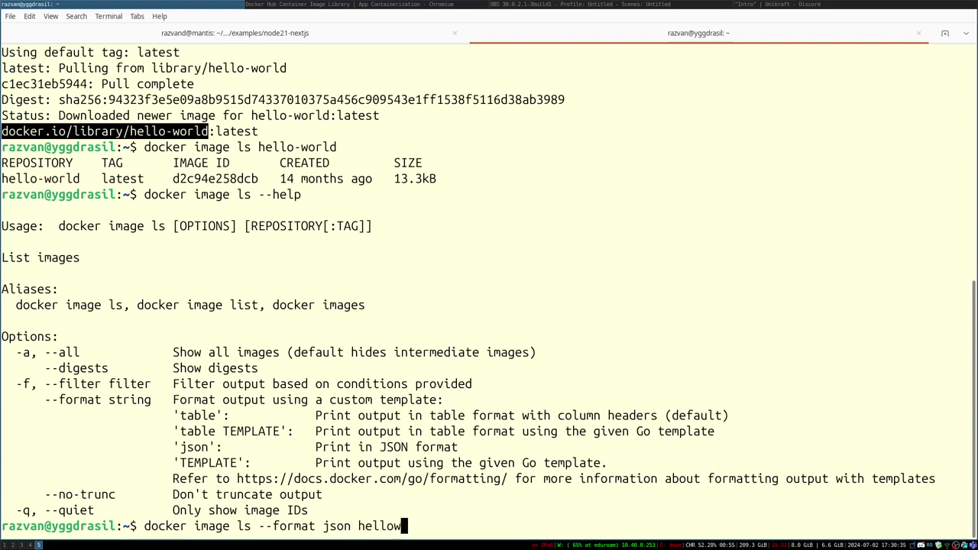
type("orld")
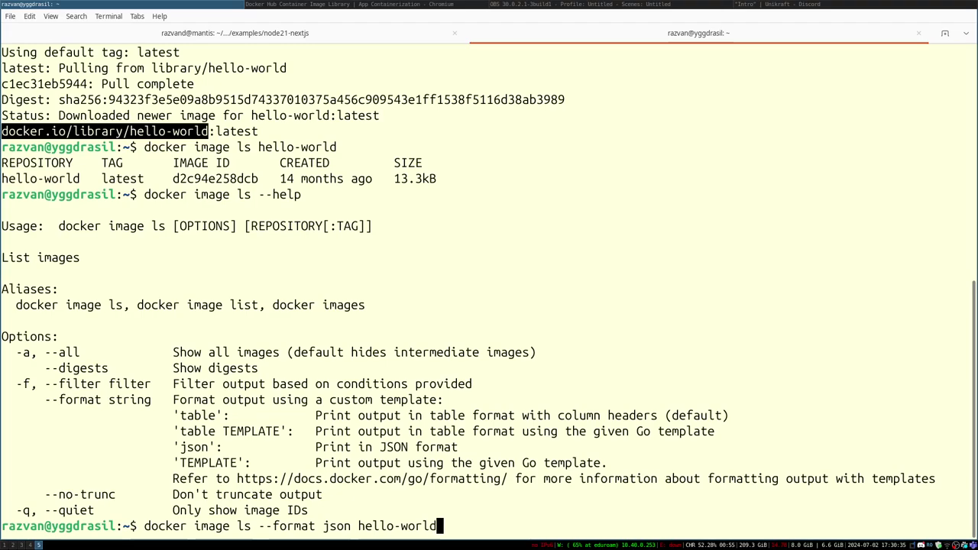
key("Return")
Step: Pipe the JSON listing of hello-world through jq and highlight the Repository value in the output
key("Up")
type("| jq")
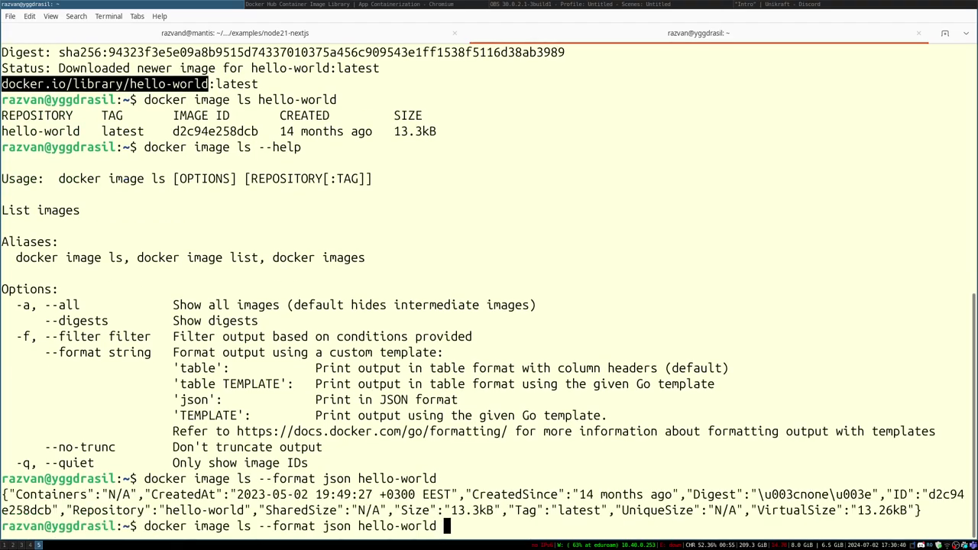
key("Return")
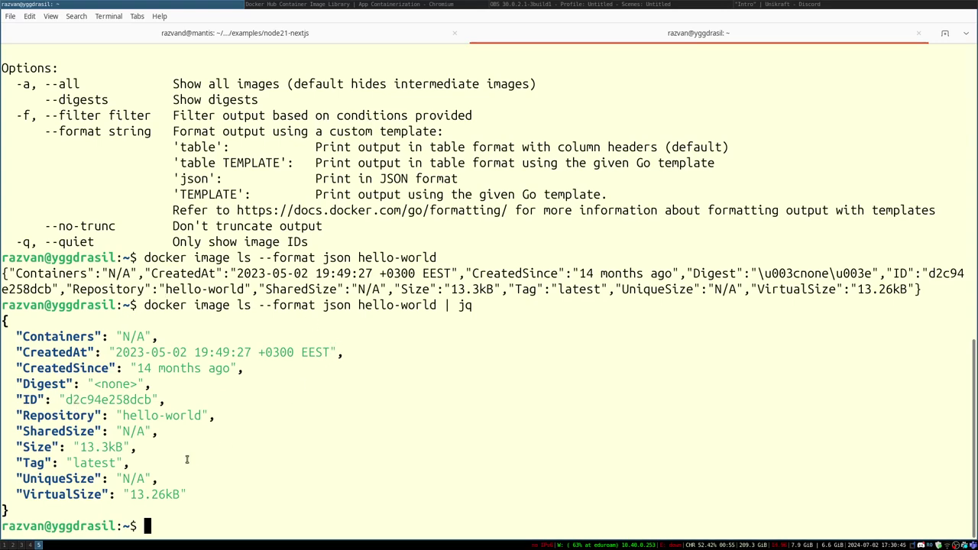
double_click(139, 419)
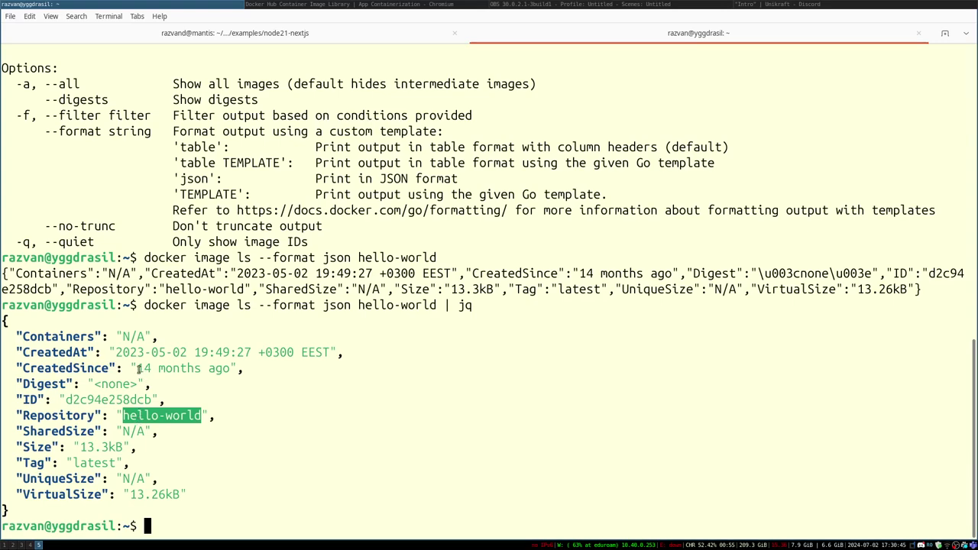
Step: Reuse the earlier pull command to download the nginx image with docker pull nginx
key("Up")
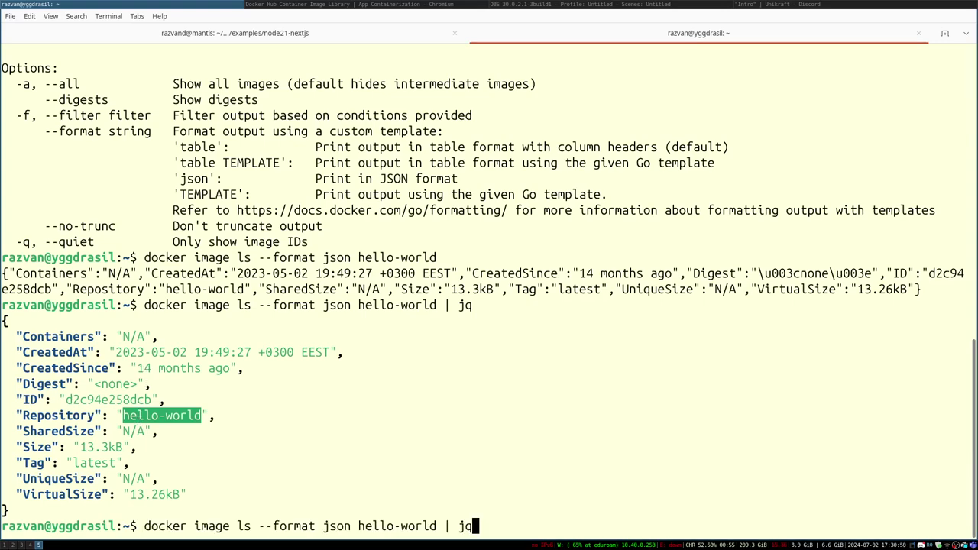
key("Up")
key("Up")
key("Up")
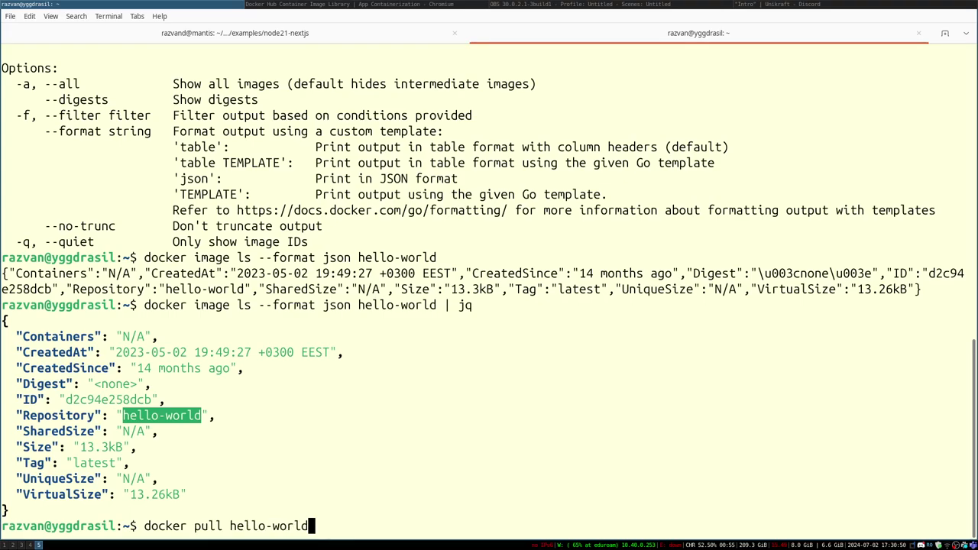
key("BackSpace")
key("BackSpace")
key("BackSpace")
key("BackSpace")
key("BackSpace")
key("BackSpace")
key("BackSpace")
key("BackSpace")
key("BackSpace")
key("BackSpace")
key("BackSpace")
type("nginx")
key("Return")
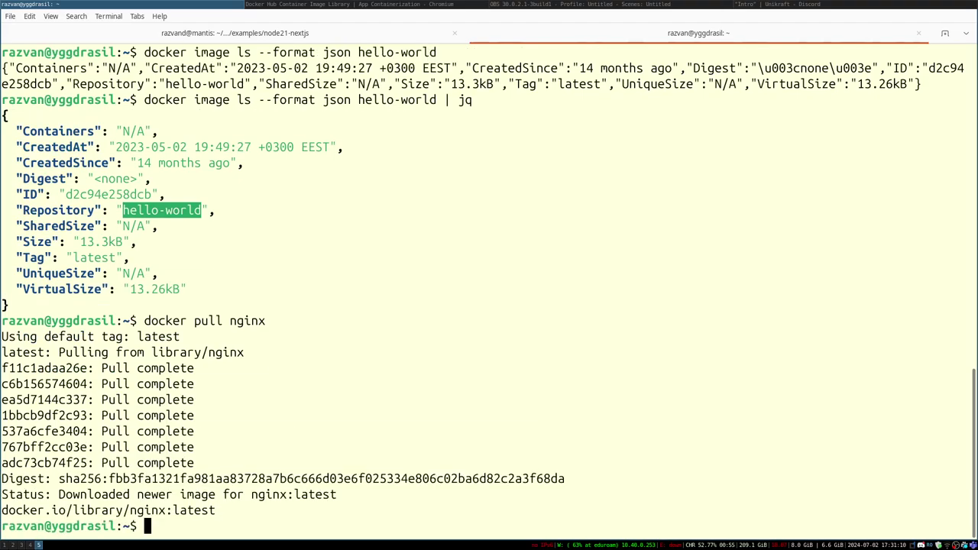
Step: Show the nginx image details with docker image ls --format json nginx | jq, and highlight the Size value
key("Up")
key("ctrl+Left")
key("ctrl+Left")
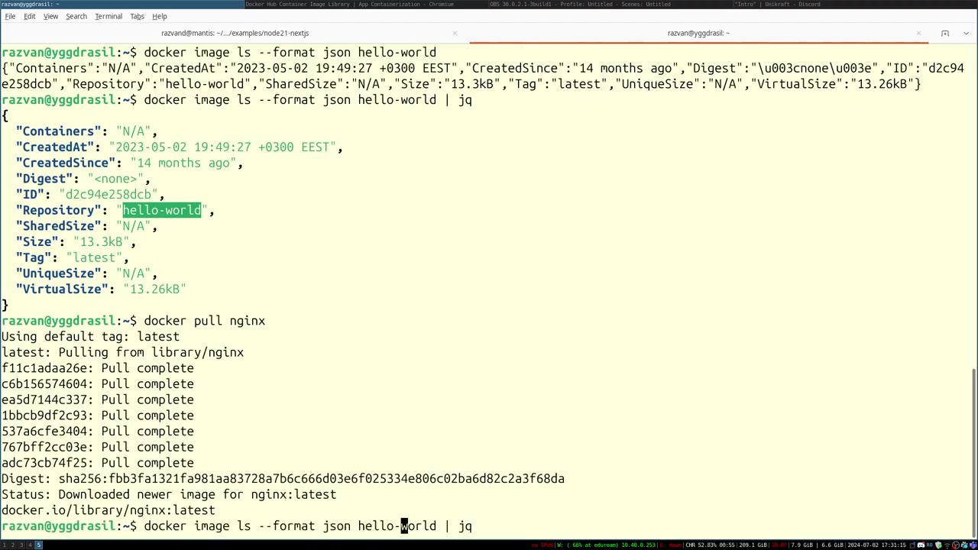
key("ctrl+w")
key("alt+d")
type("n")
type("ginx")
key("Return")
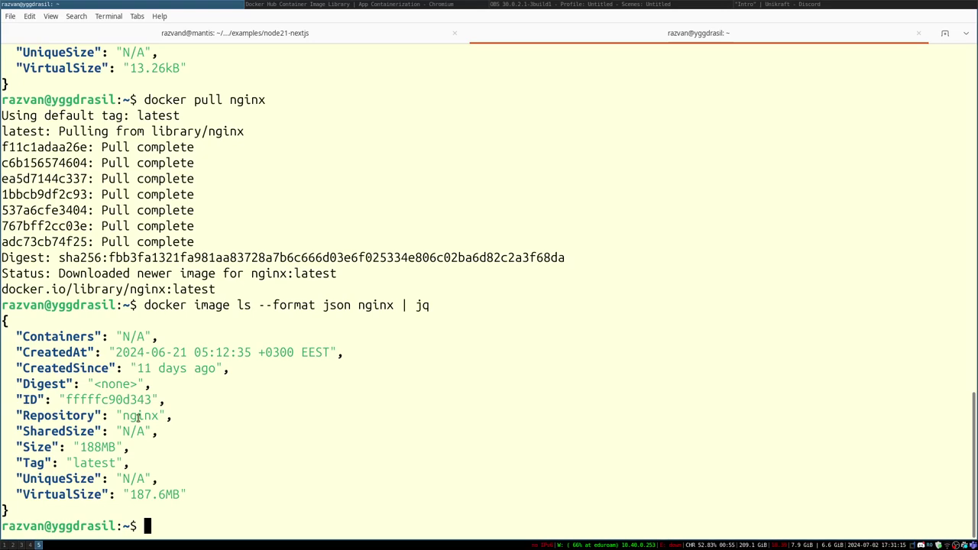
double_click(98, 448)
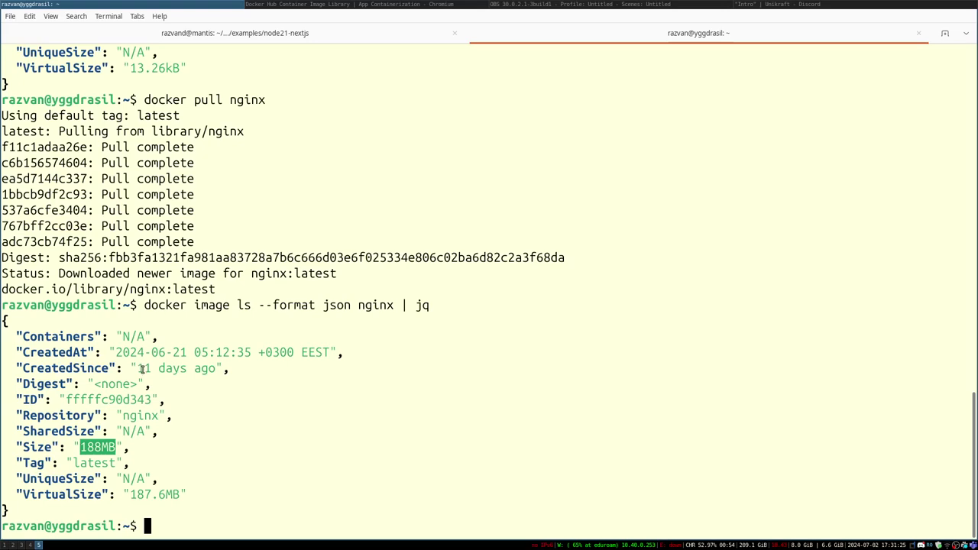
Step: List the running containers with docker ps
type("docker ps |")
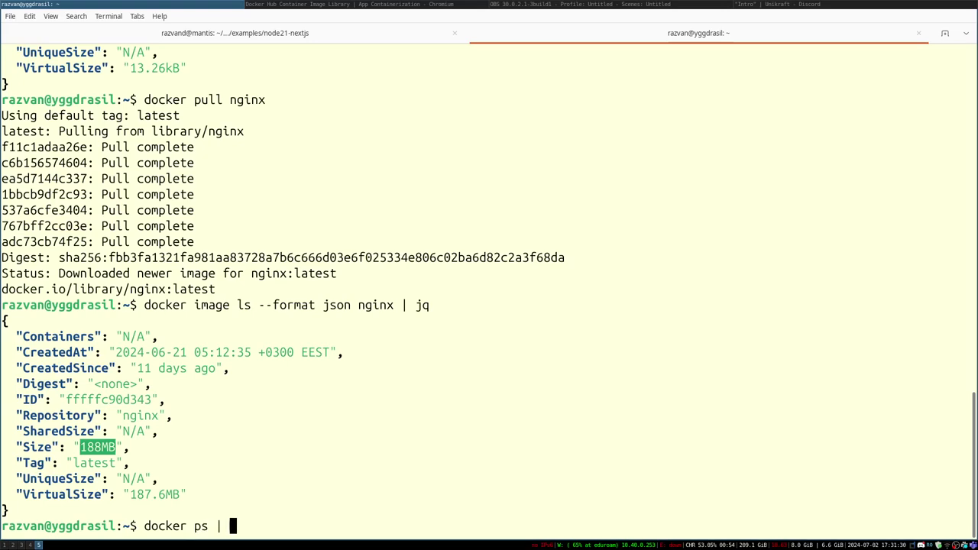
key("BackSpace")
key("Return")
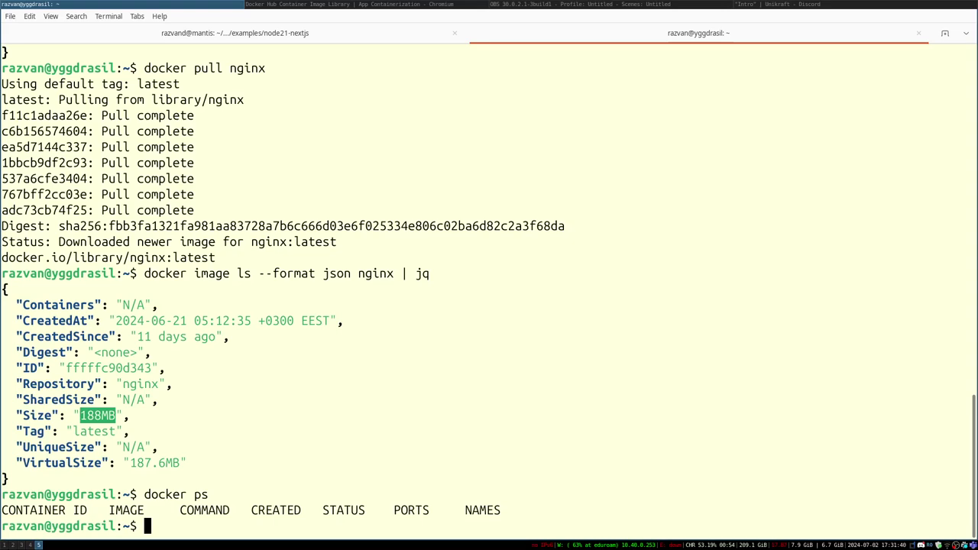
Step: Start a container with docker run --name nginx-cont nginx, and highlight the container name and image name in the command
type("docker run ")
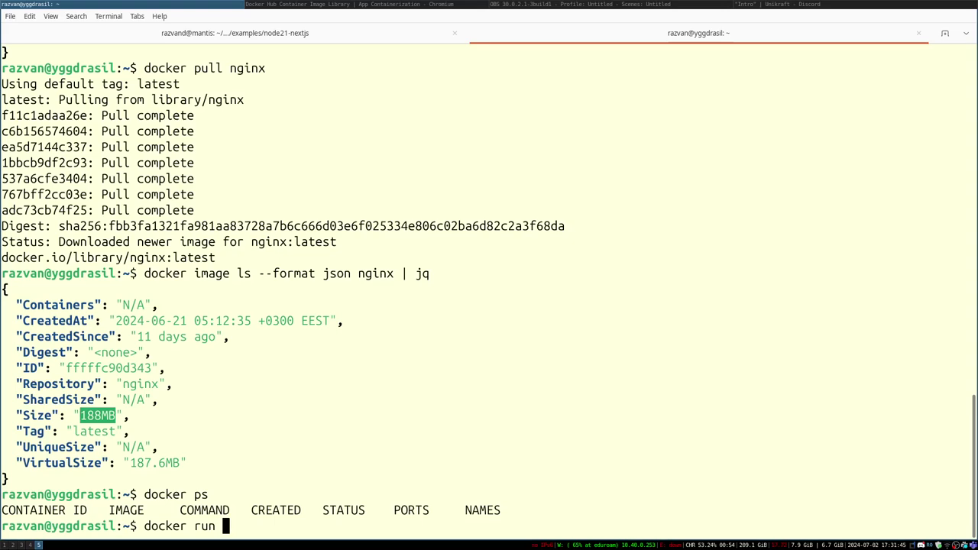
type("--name nginx")
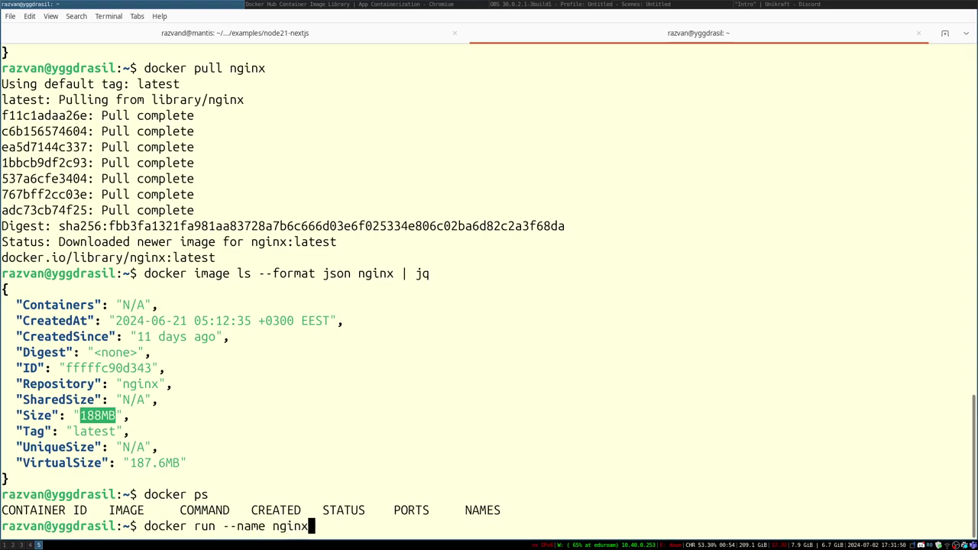
type("-cont nginx")
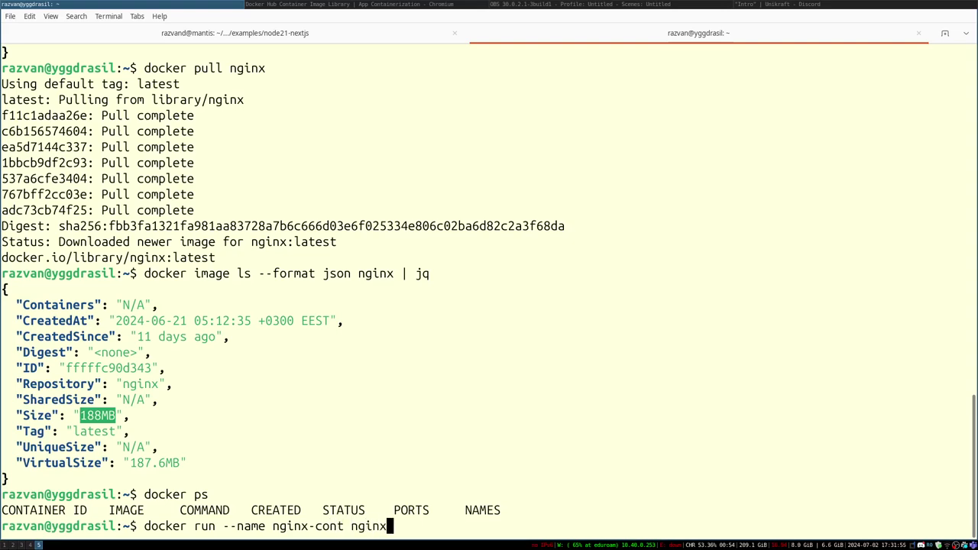
key("Return")
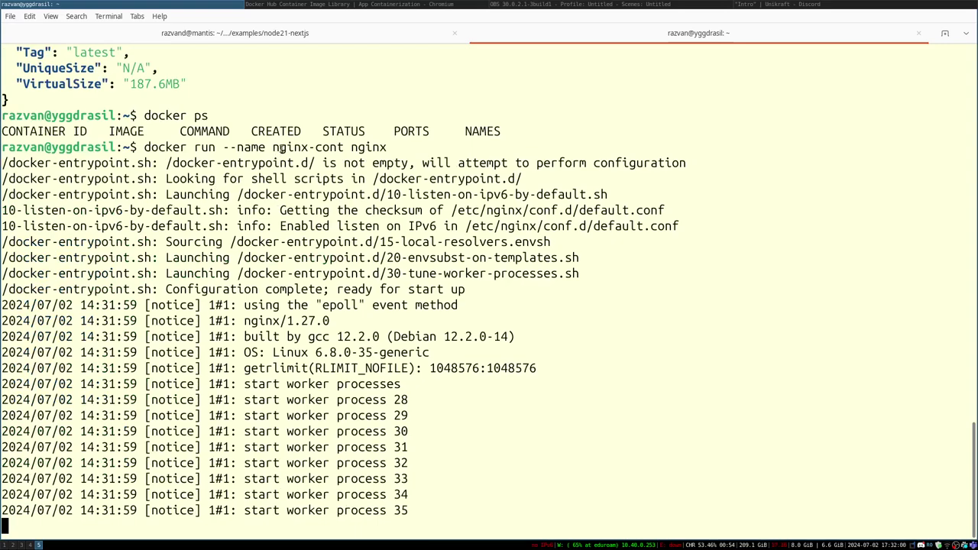
left_click_drag(275, 148, 338, 147)
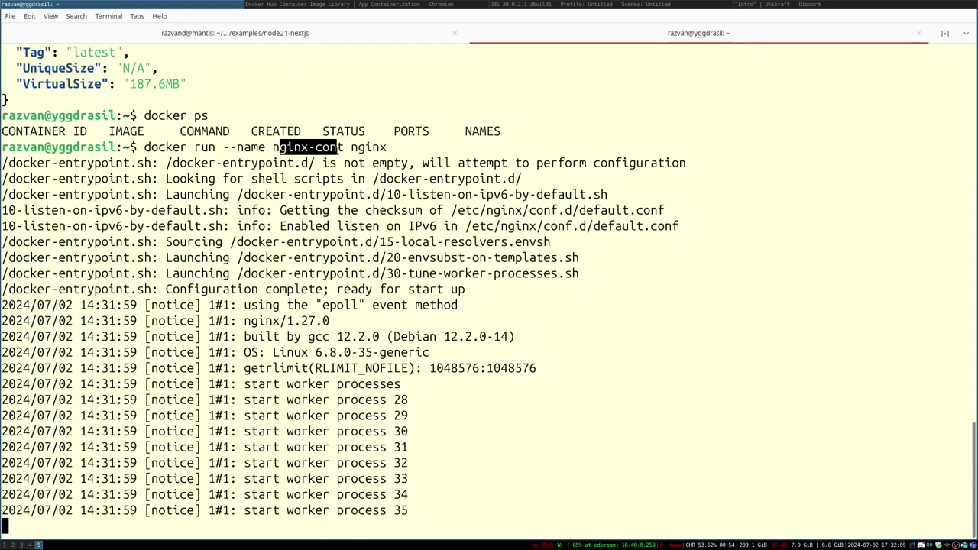
left_click(370, 147)
double_click(370, 147)
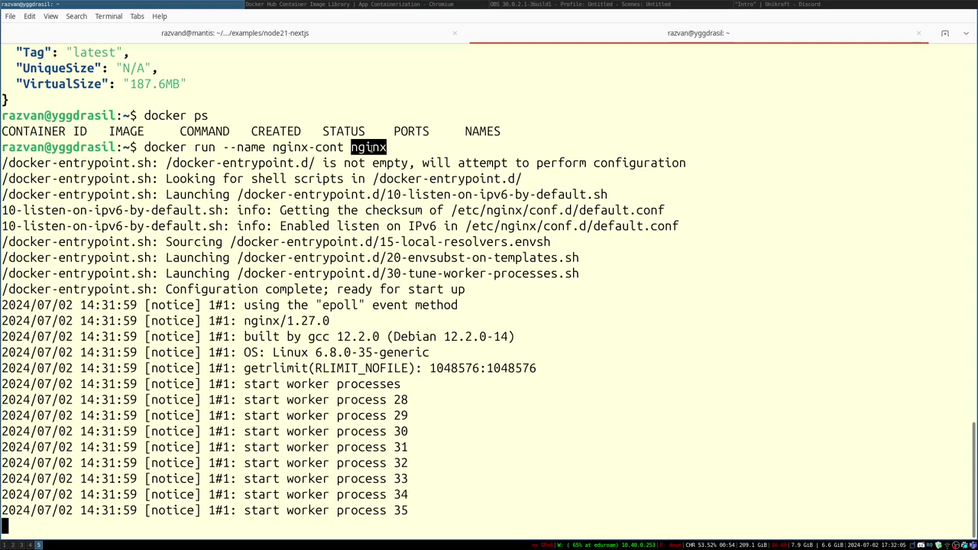
Step: Open another terminal session, run docker ps there, and highlight the container's image nginx and its name nginx-cont
key("ctrl+shift+t")
key("ctrl+plus")
key("ctrl+plus")
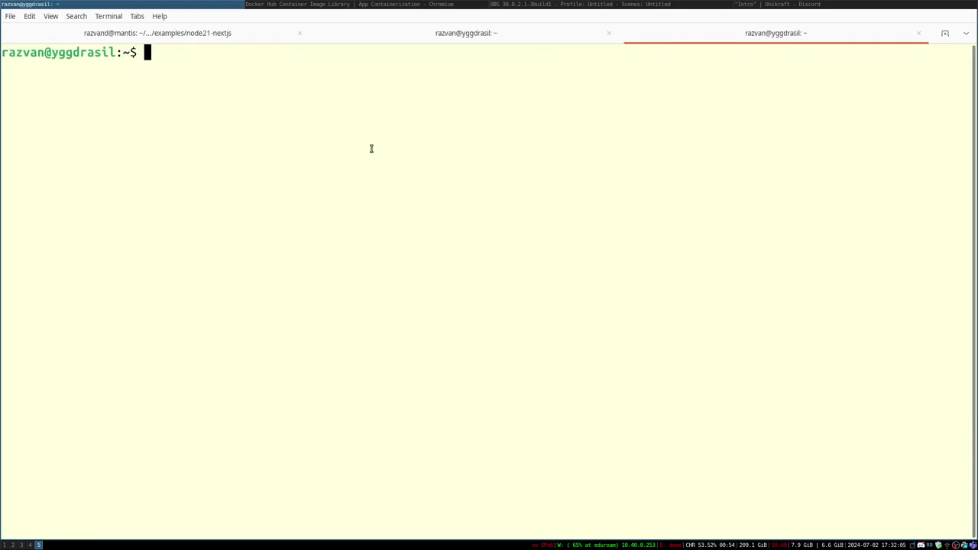
type("docker ps")
key("Return")
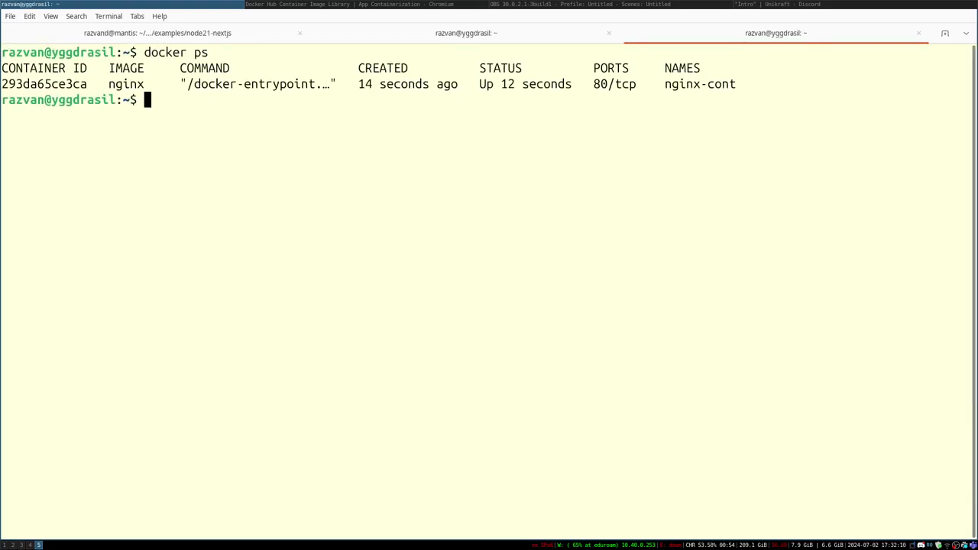
double_click(116, 86)
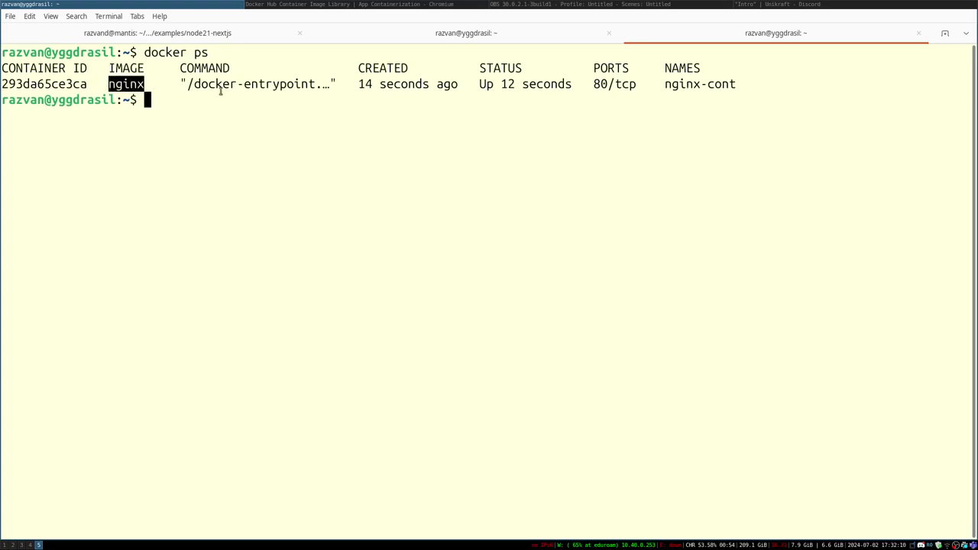
double_click(720, 87)
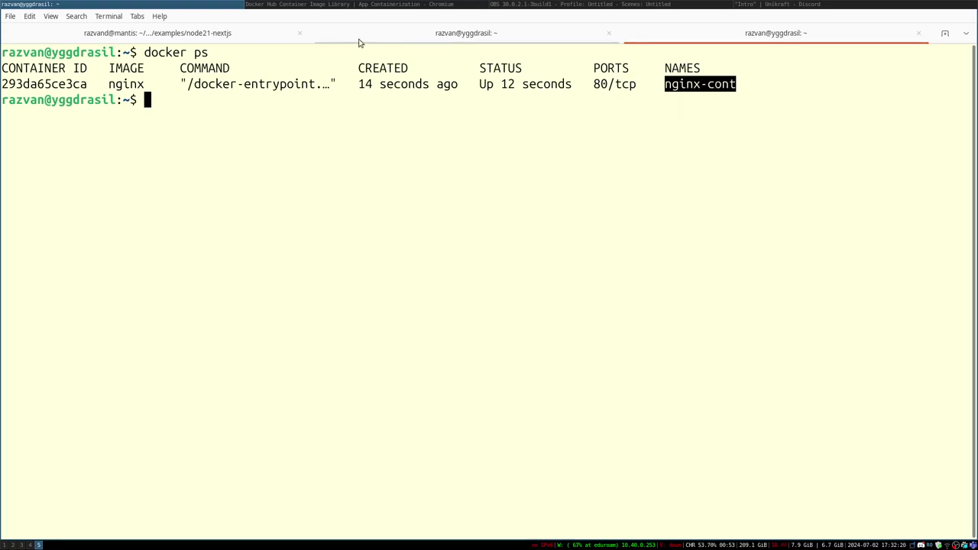
double_click(120, 84)
Step: Interrupt the foreground nginx run in its own session, and list the running containers again from the other session
key("ctrl+Page_Up")
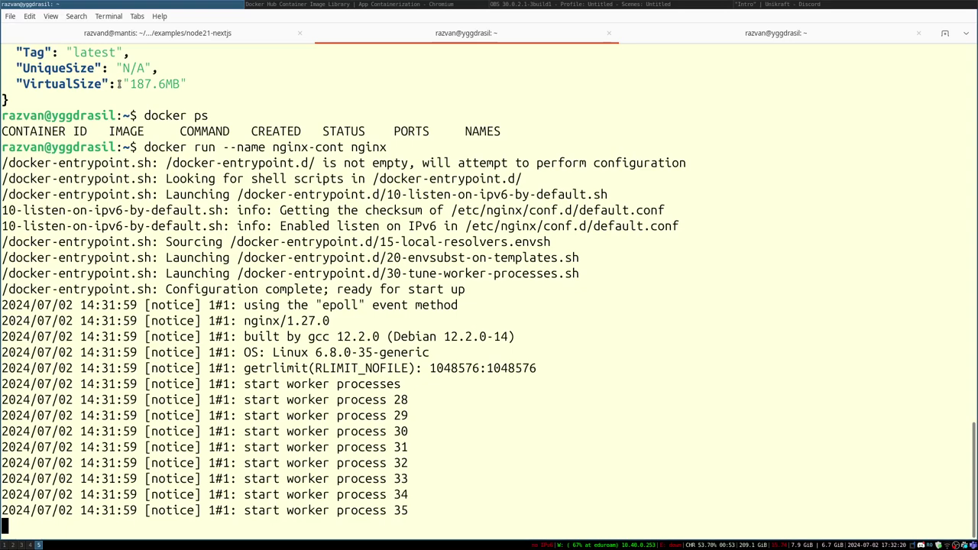
key("ctrl+c")
key("ctrl+Page_Down")
key("Up")
key("Return")
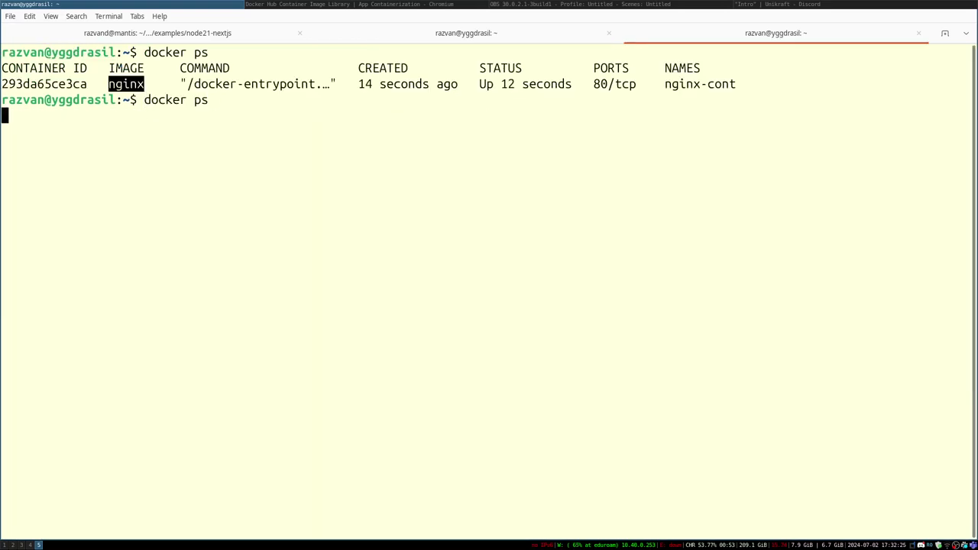
Step: Stop the nginx container with docker stop nginx-cont, reusing the name from the container listing
type("docker stop")
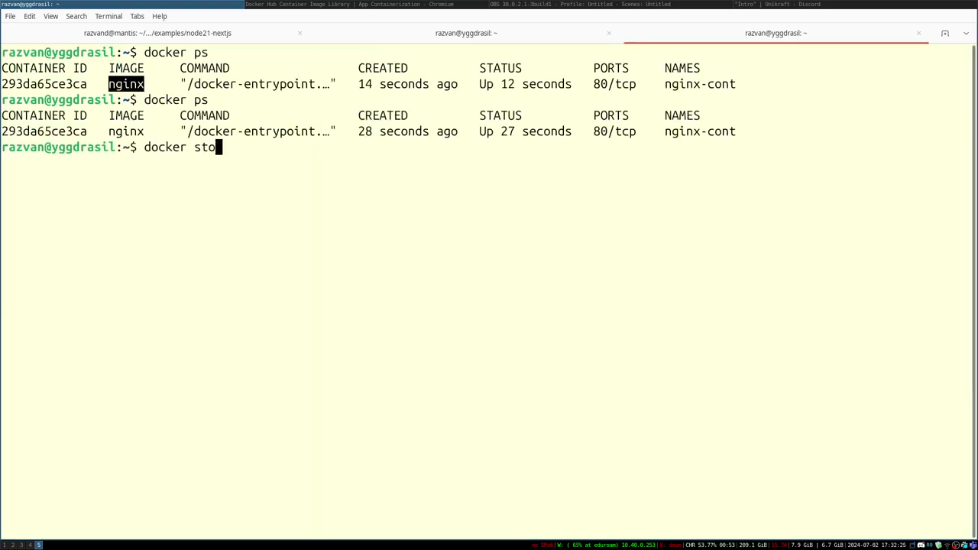
double_click(699, 131)
middle_click(699, 131)
key("Return")
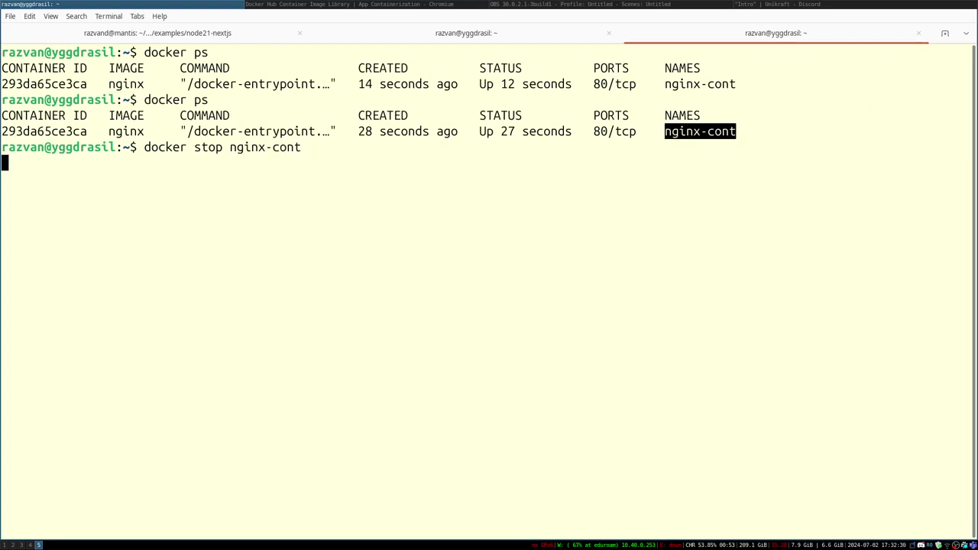
Step: Remove the stopped container with docker rm nginx-cont
key("Up")
key("ctrl+a")
key("ctrl+Right")
key("ctrl+Right")
key("ctrl+w")
type("rm")
key("Return")
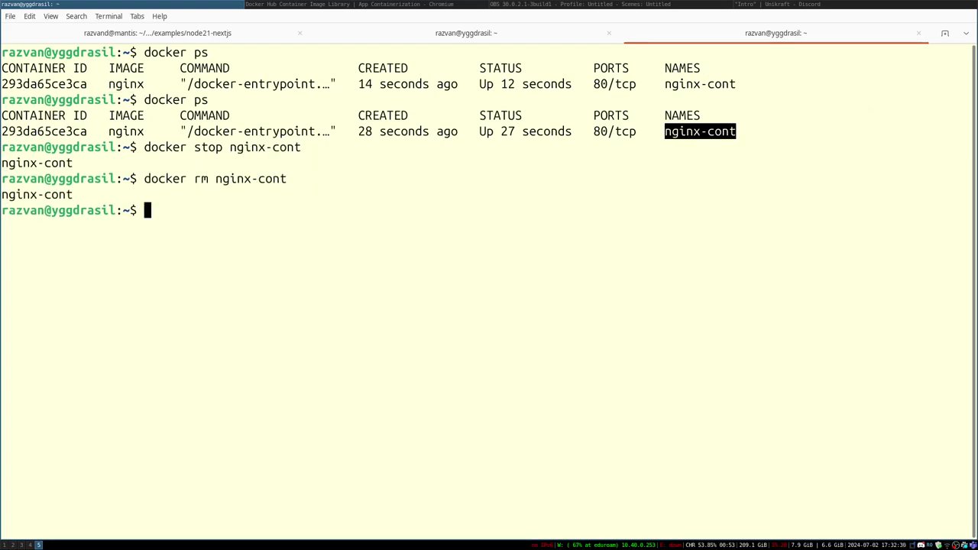
Step: Return to the mantis session in node21-nextjs and highlight the tyk-tyk entry in the KraftCloud image listing
key("ctrl+Page_Up")
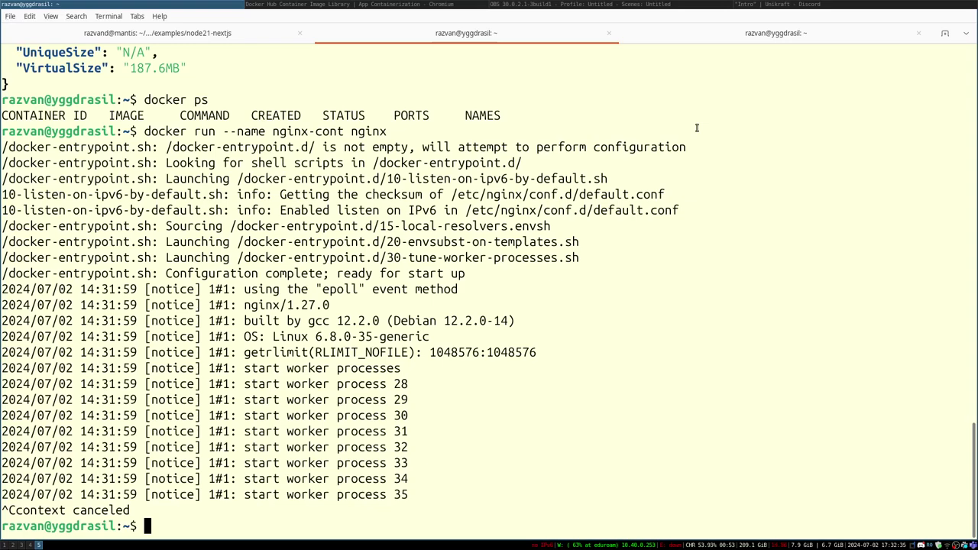
key("ctrl+Page_Up")
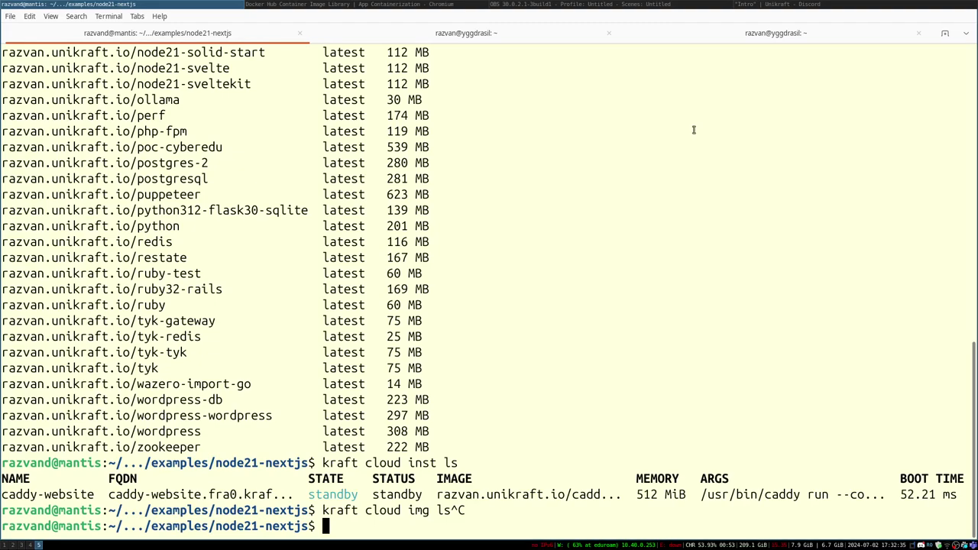
triple_click(98, 353)
double_click(98, 353)
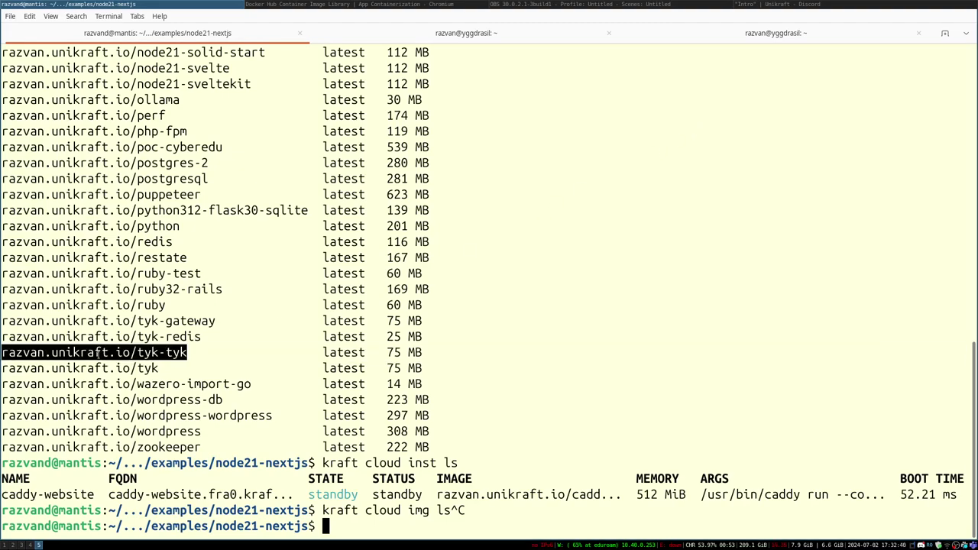
Step: Highlight the caddy-website instance name in the instance listing, and the tyk entry in the image listing
double_click(39, 494)
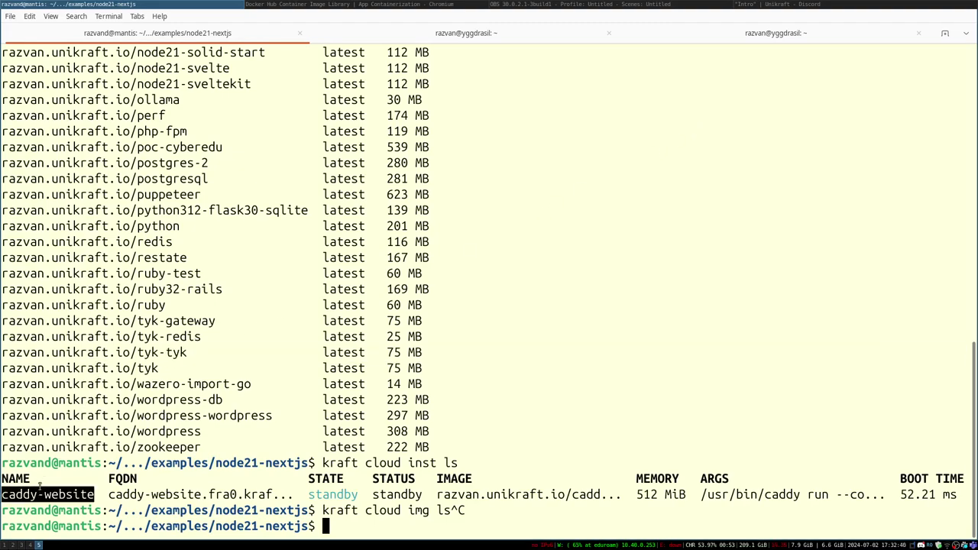
double_click(71, 369)
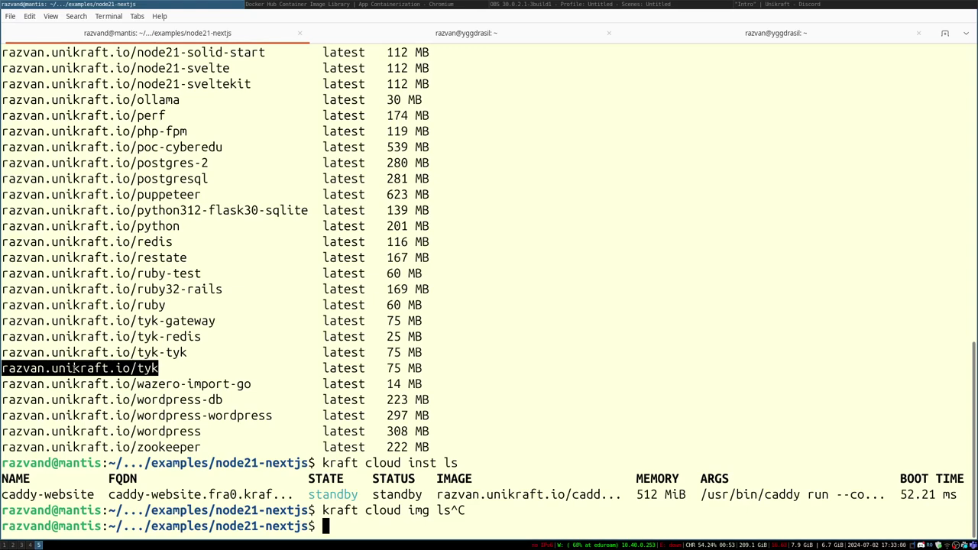
Step: Switch to Chromium, search in a new tab for "harbod container registry", and open the Harbor result at goharbor.io
key("super+Left")
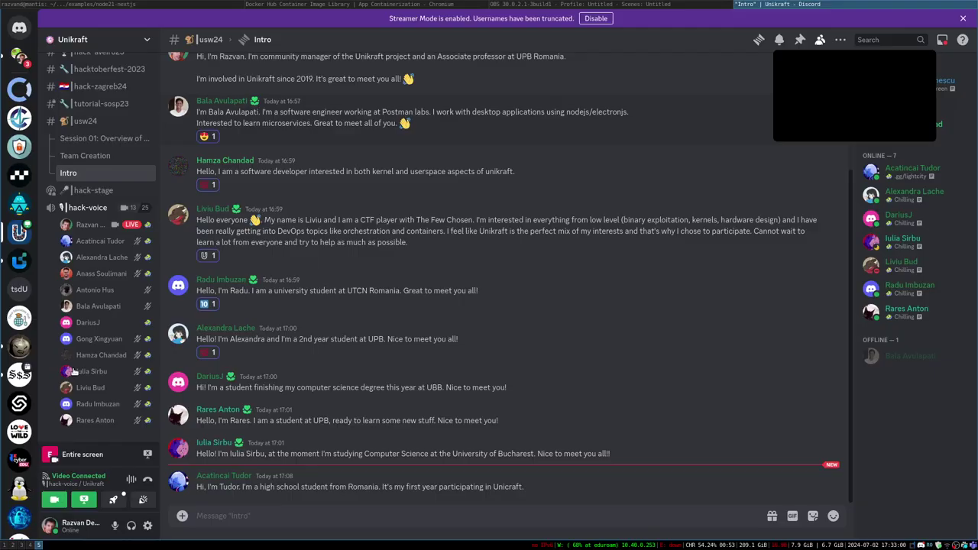
key("super+Right")
key("super+Right")
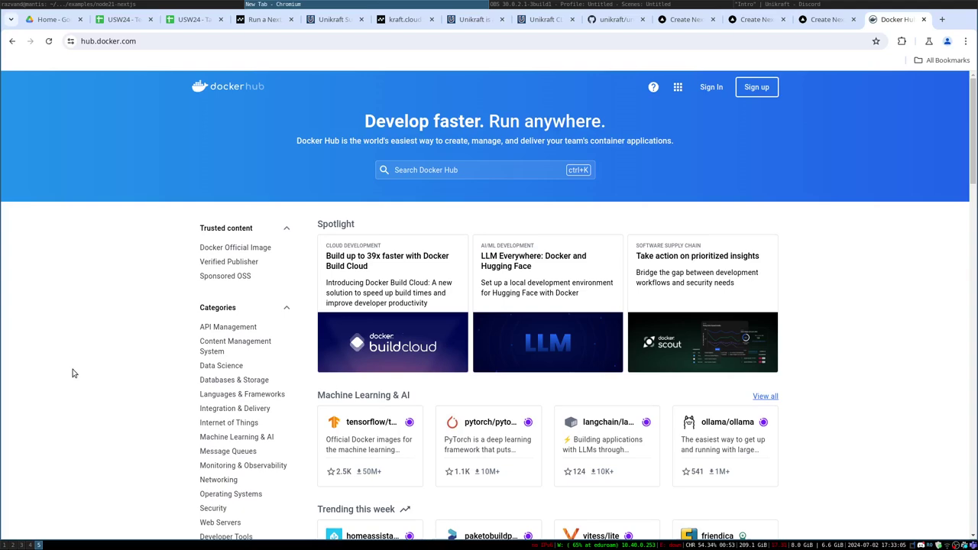
key("ctrl+t")
type("har")
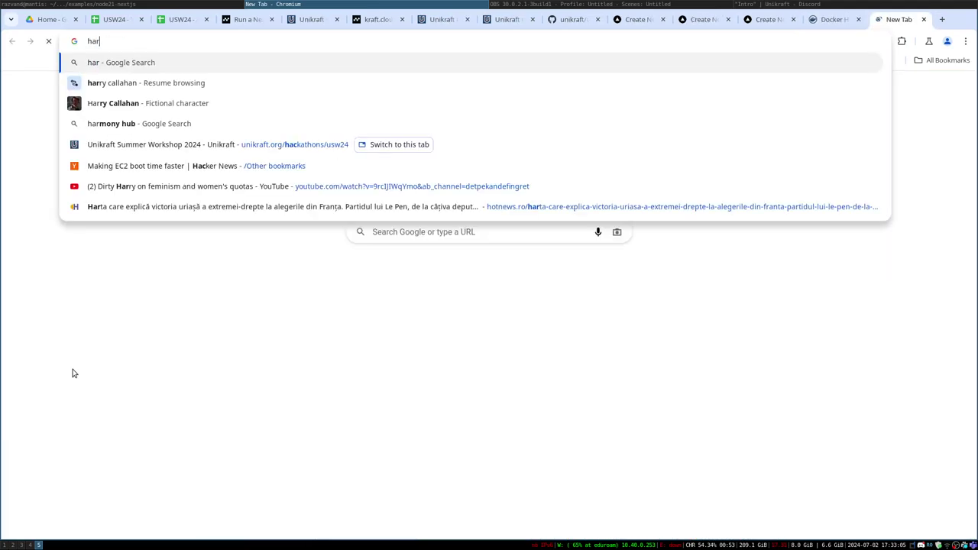
type("bod container ")
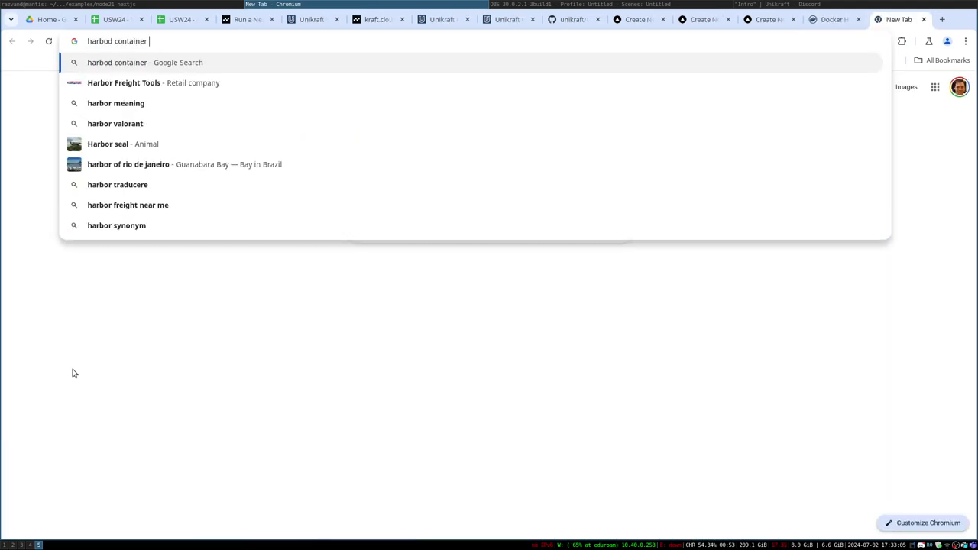
type("registry")
key("Return")
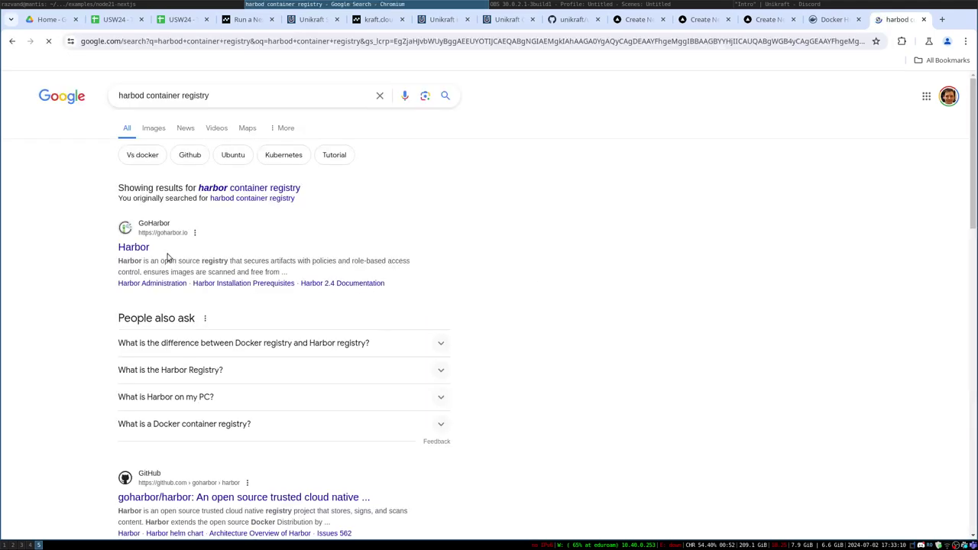
left_click(138, 248)
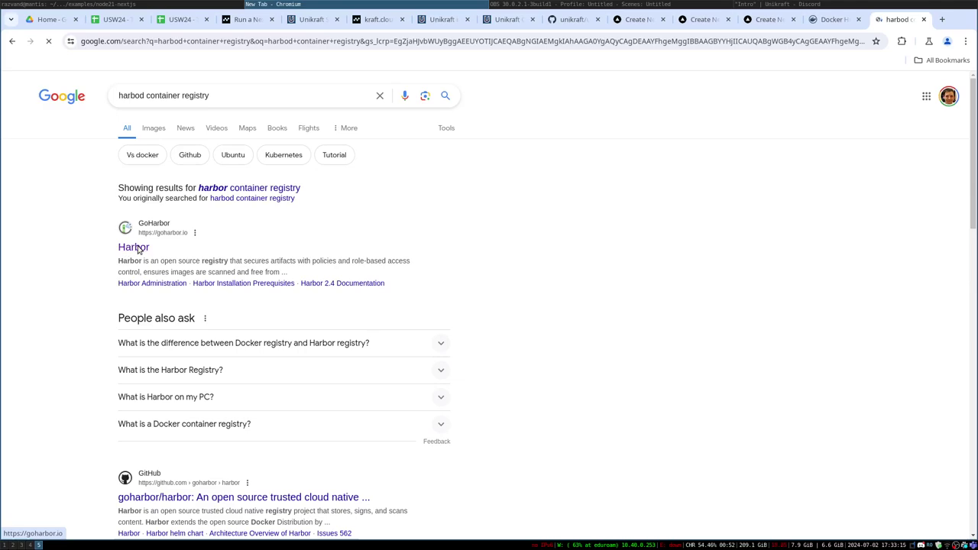
Step: Search Google for "ghcr" in a new browser tab
type("g")
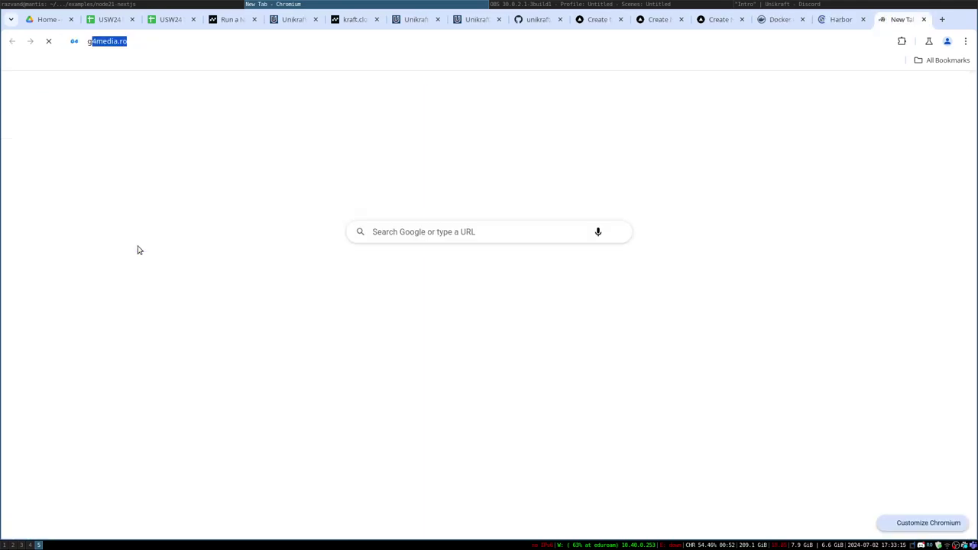
type("hcr")
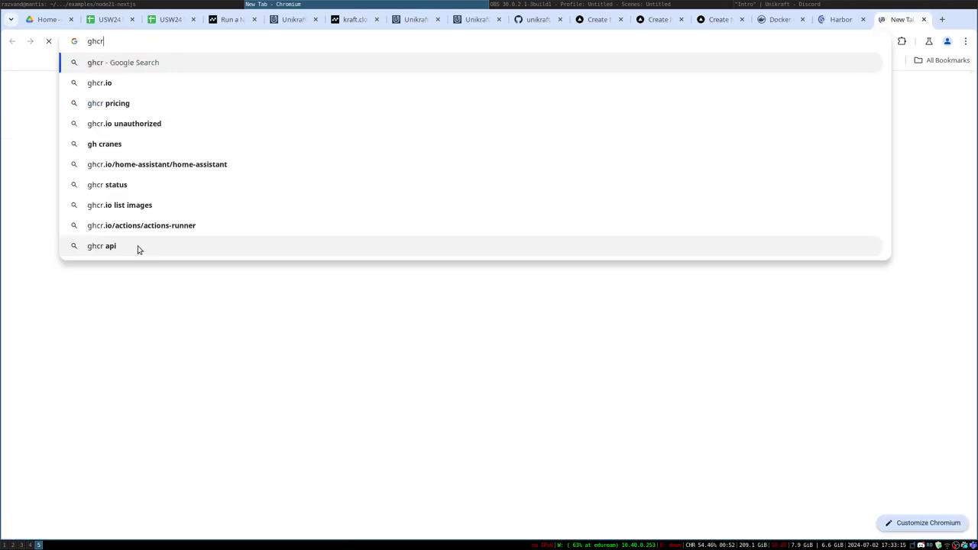
key("Return")
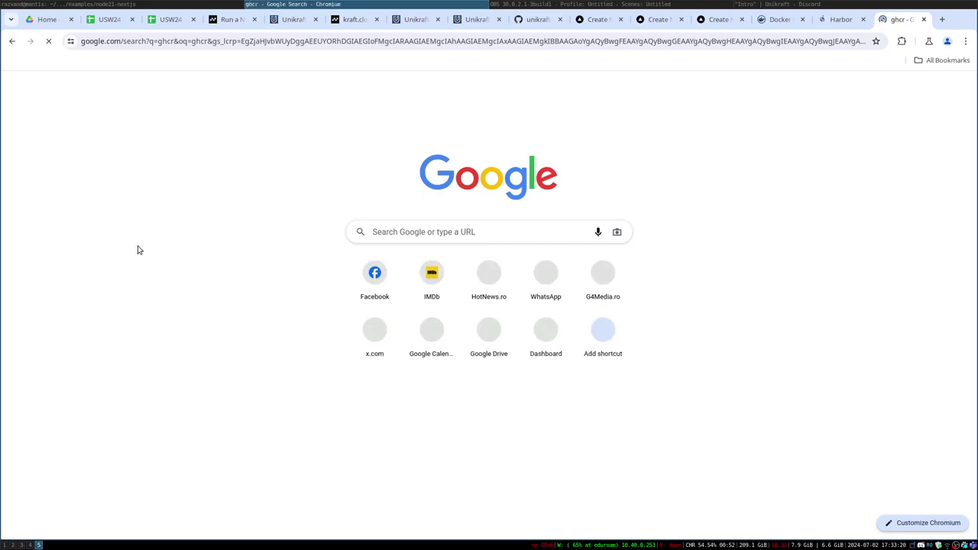
Step: Search for "mcr" in another new tab, refine the query to "mcr microsoft", and return to the ghcr results
key("ctrl+t")
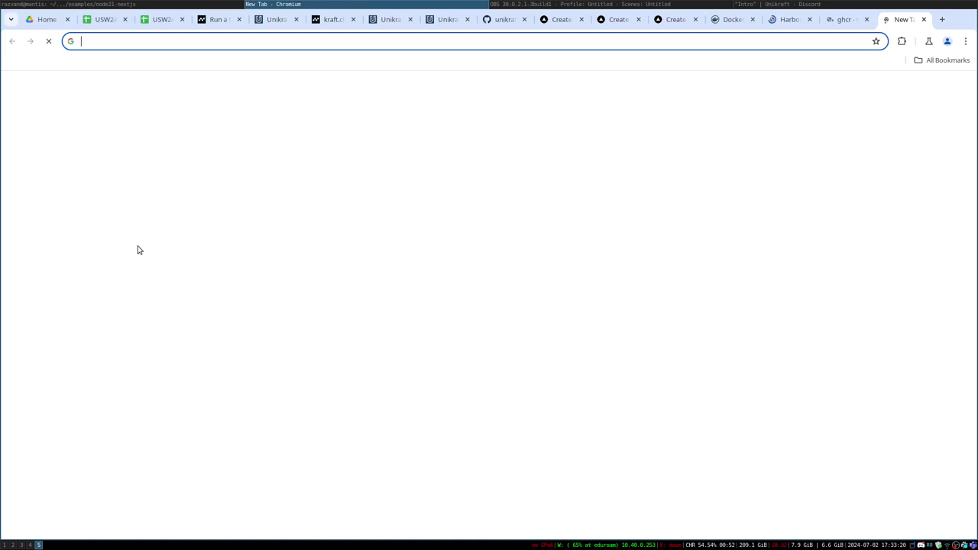
type("mcr")
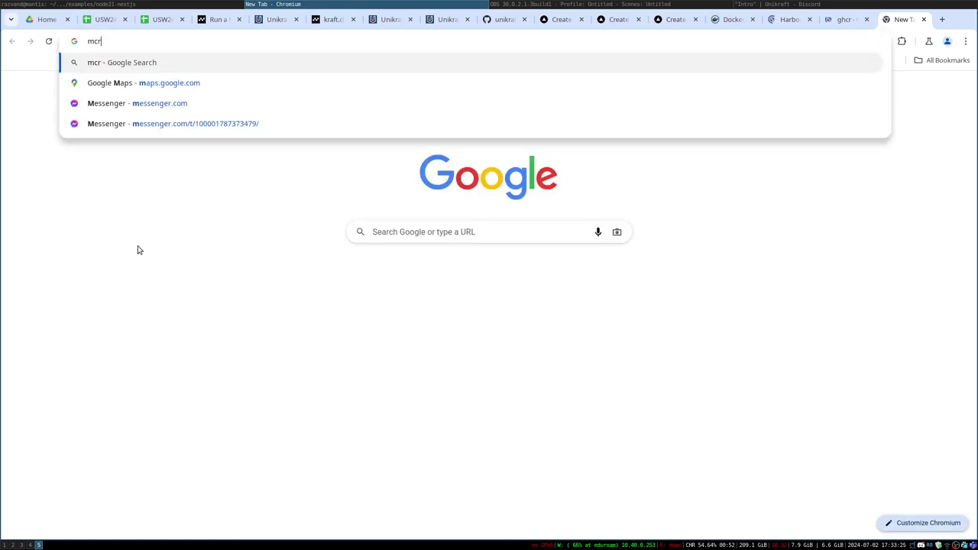
key("Return")
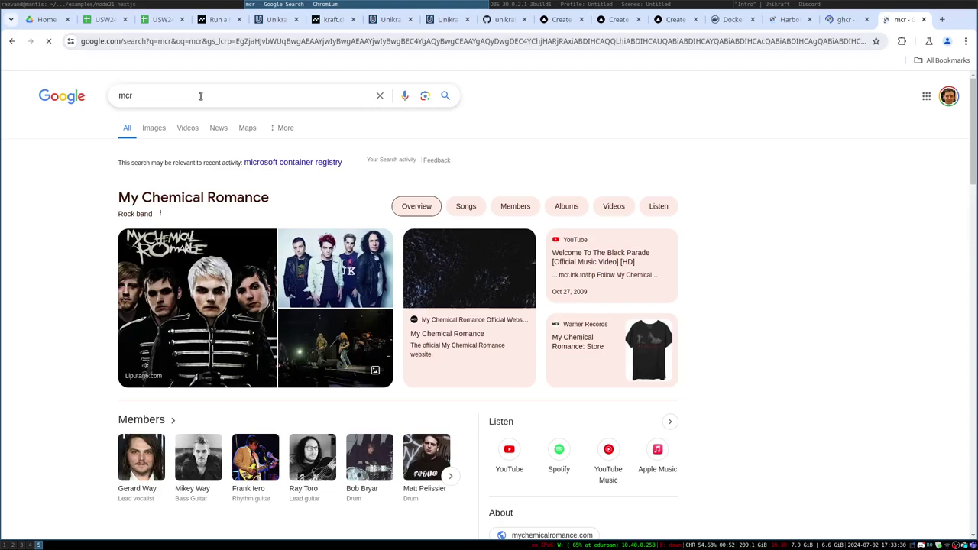
left_click(200, 95)
type("micro")
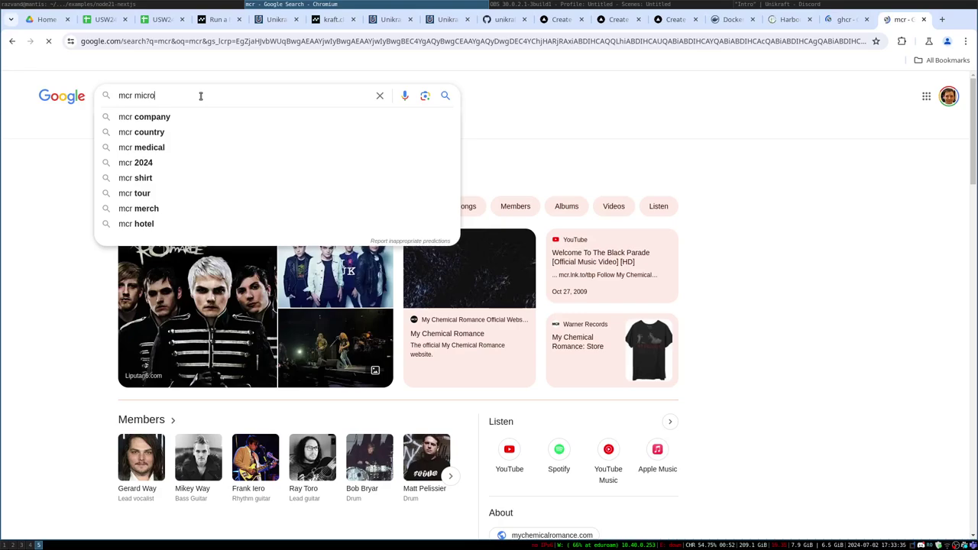
type("soft")
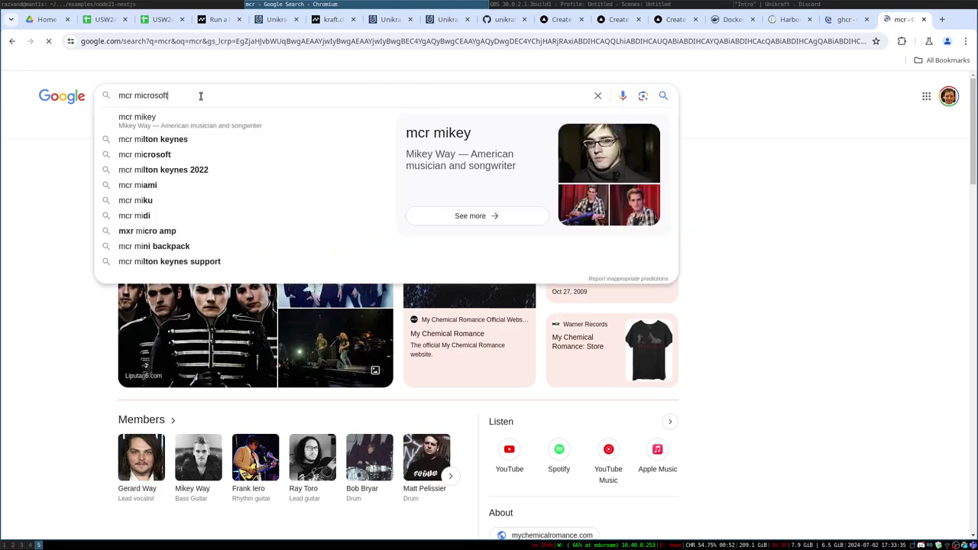
key("Return")
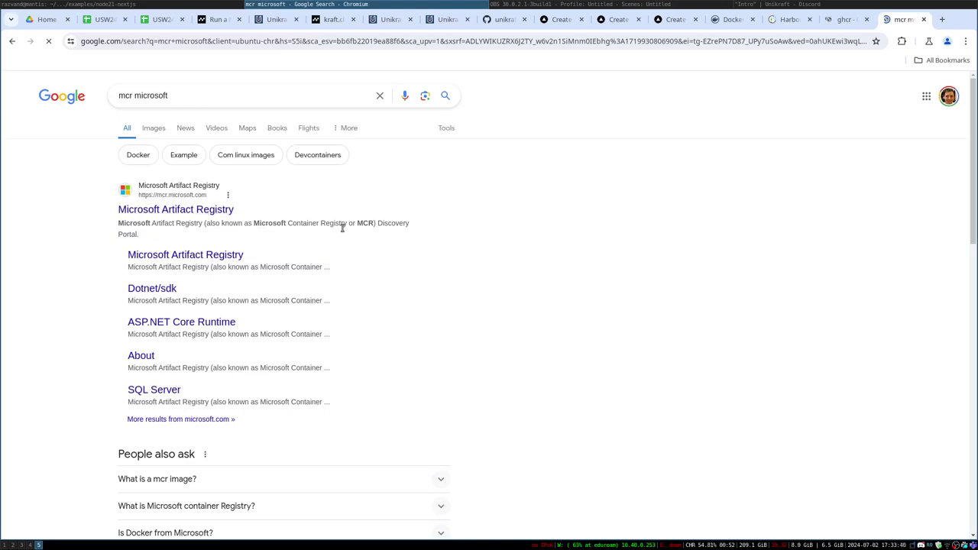
left_click(840, 20)
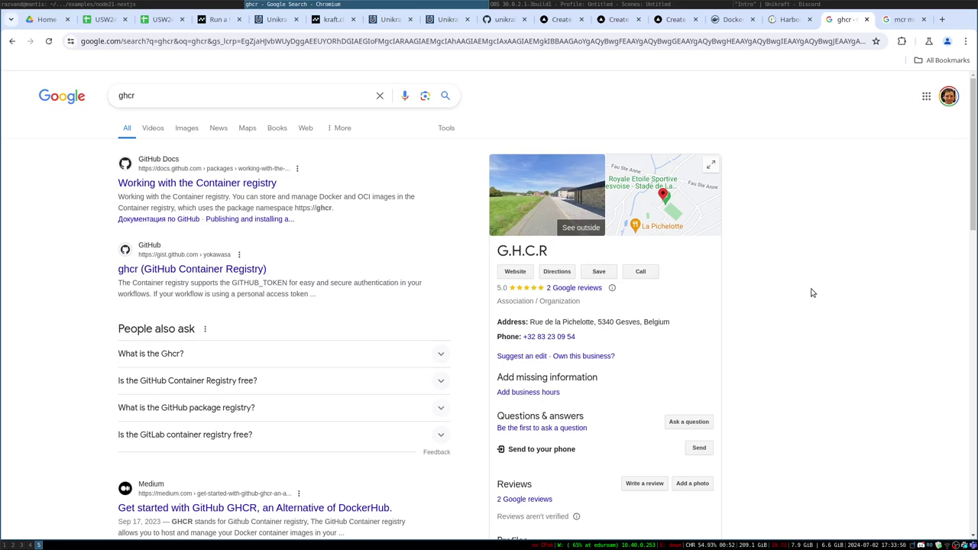
Step: Switch back to the terminal and enter the comment "# pull, build, pack, push - images" at the node21-nextjs prompt
key("alt+Tab")
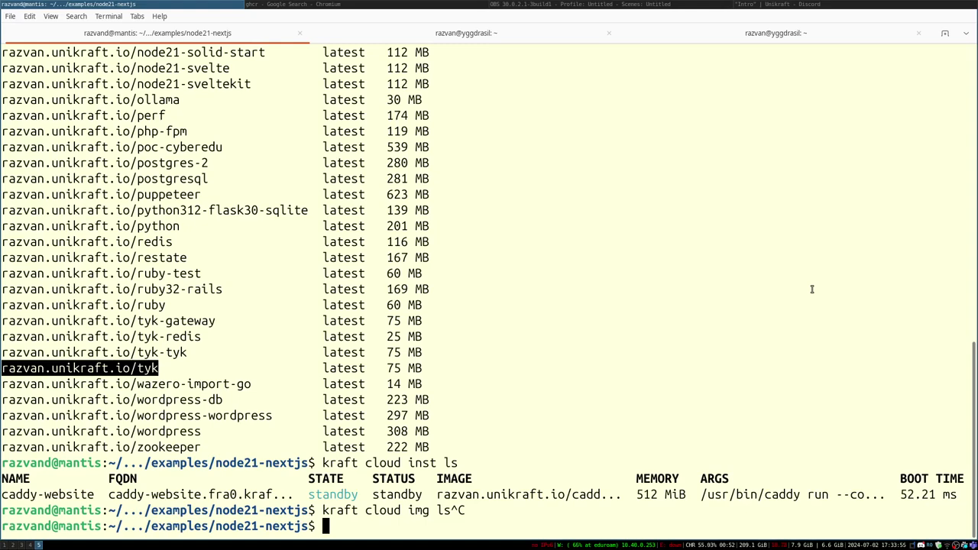
type("# build")
key("BackSpace")
key("BackSpace")
key("BackSpace")
key("BackSpace")
key("BackSpace")
type("pull, build,")
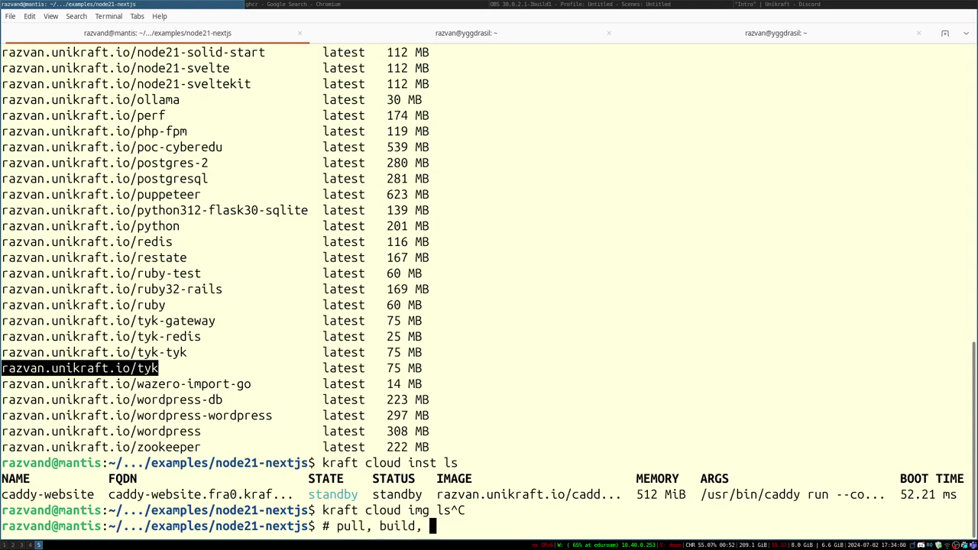
type(", pusj")
key("BackSpace")
type("h")
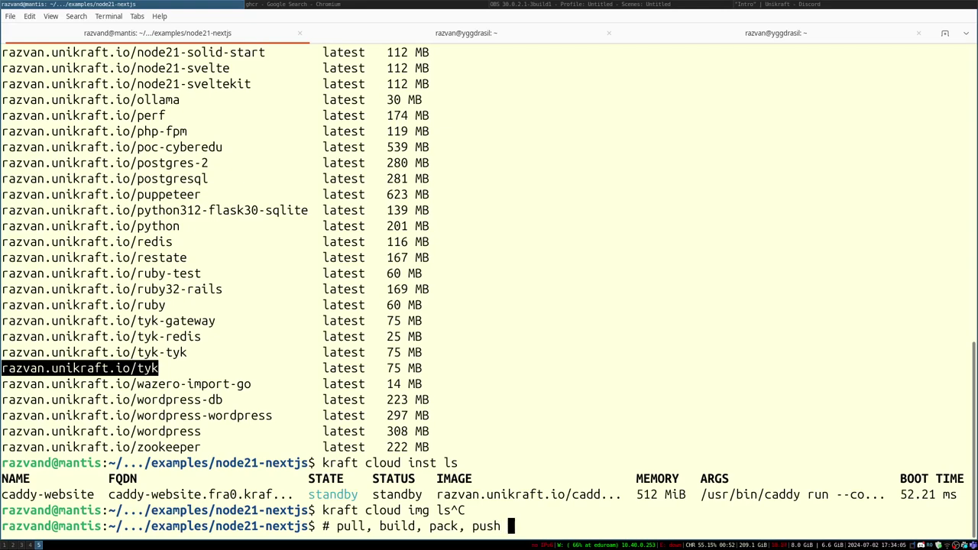
type(" - image")
type("s")
key("Return")
Step: Enter a second comment line reading "# inst create: image -> instance (virtual machine)"
type("# ")
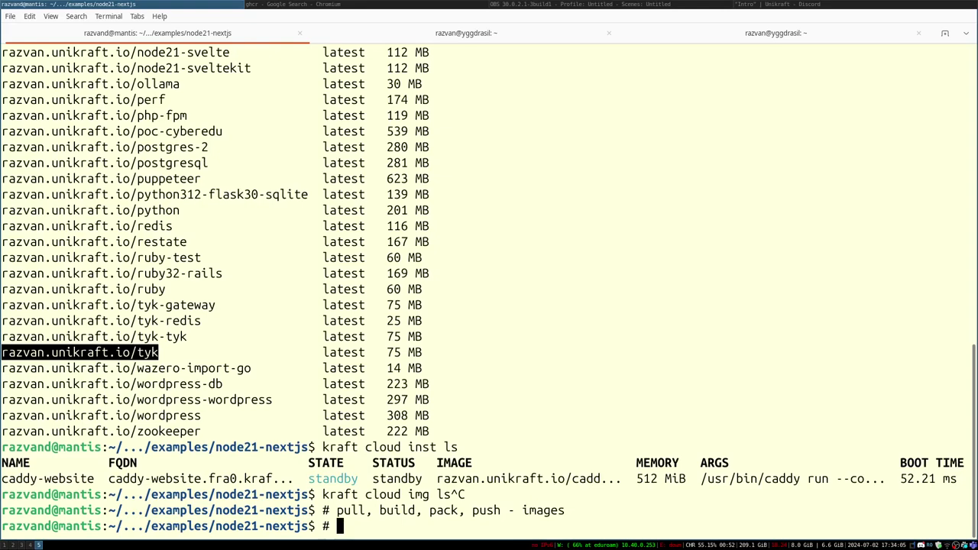
type("inst create: image-")
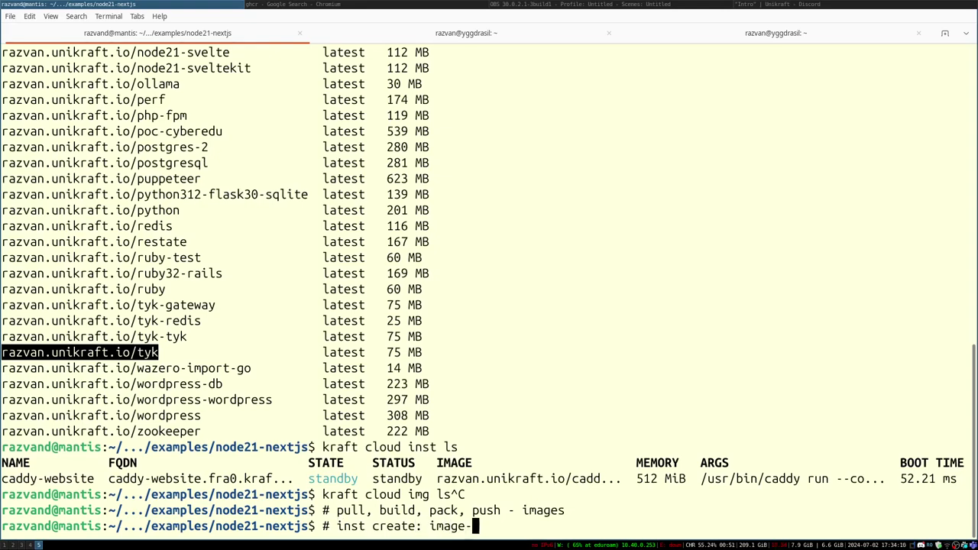
key("BackSpace")
type("-> instance (virtual machine)")
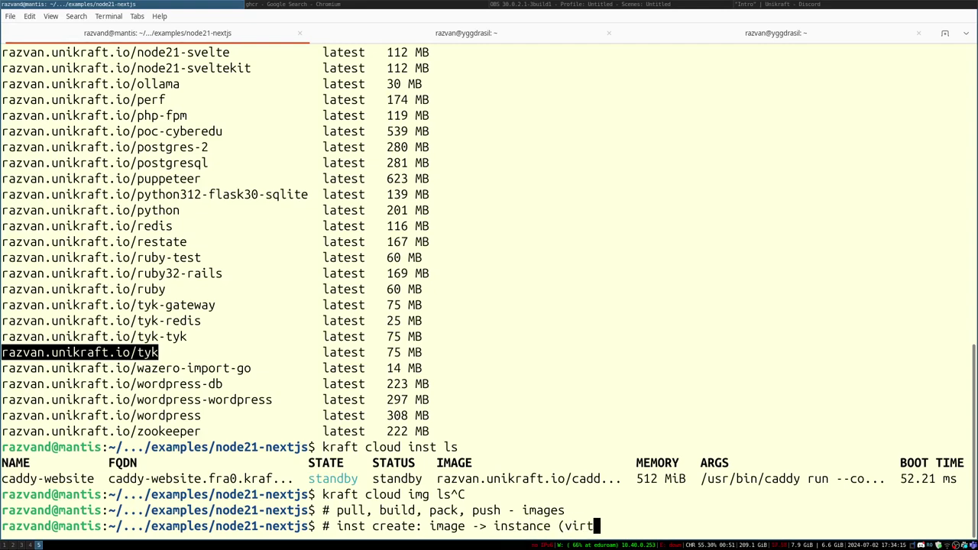
key("Return")
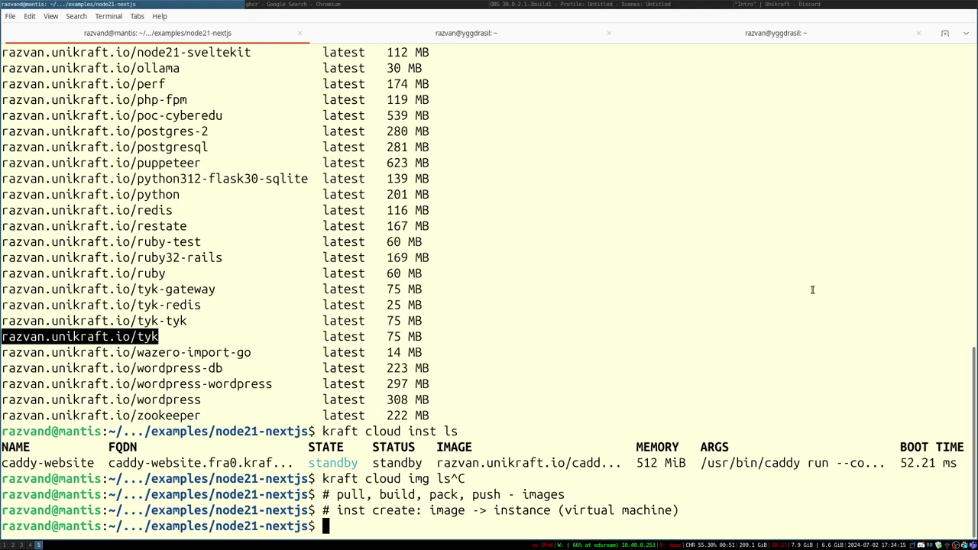
Step: Highlight the operations pull, build, pack and push one after another in the images comment
double_click(348, 496)
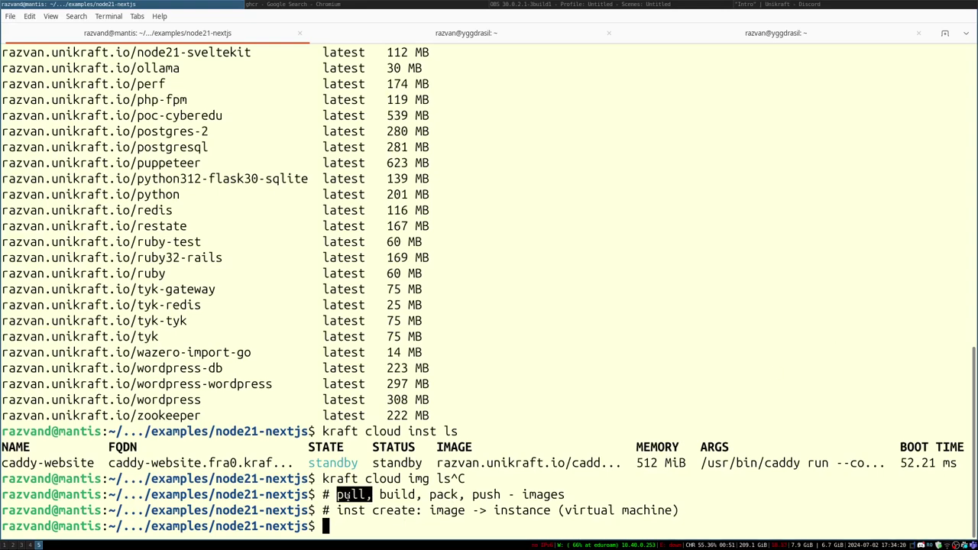
double_click(391, 496)
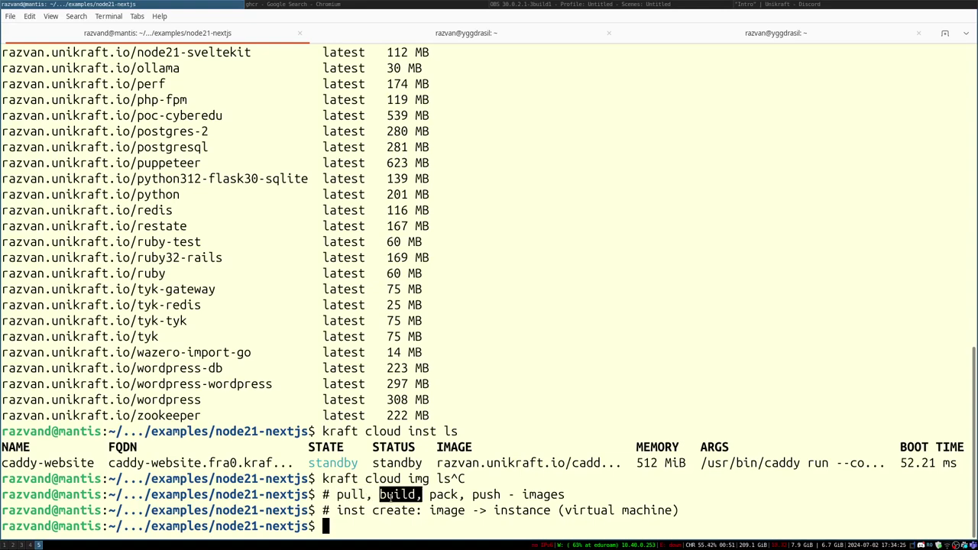
double_click(443, 496)
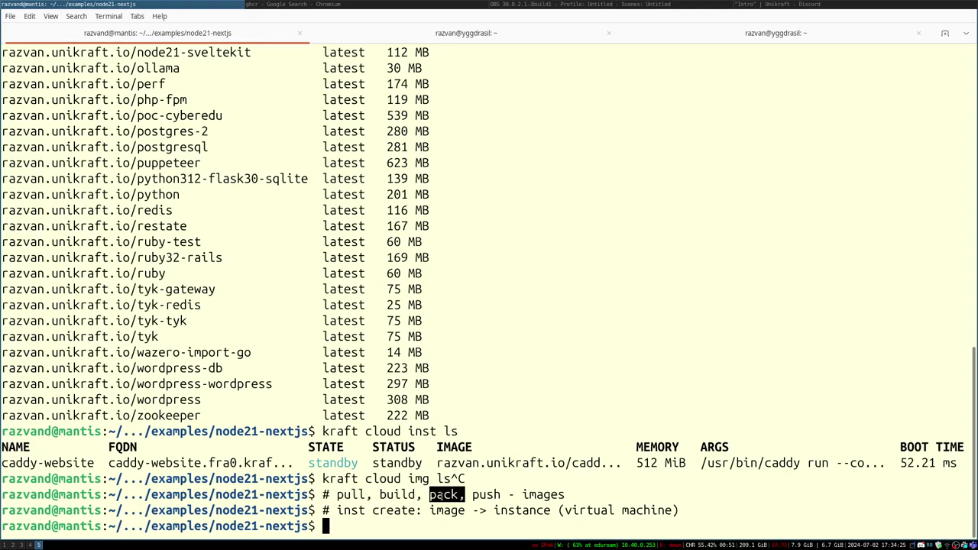
double_click(484, 497)
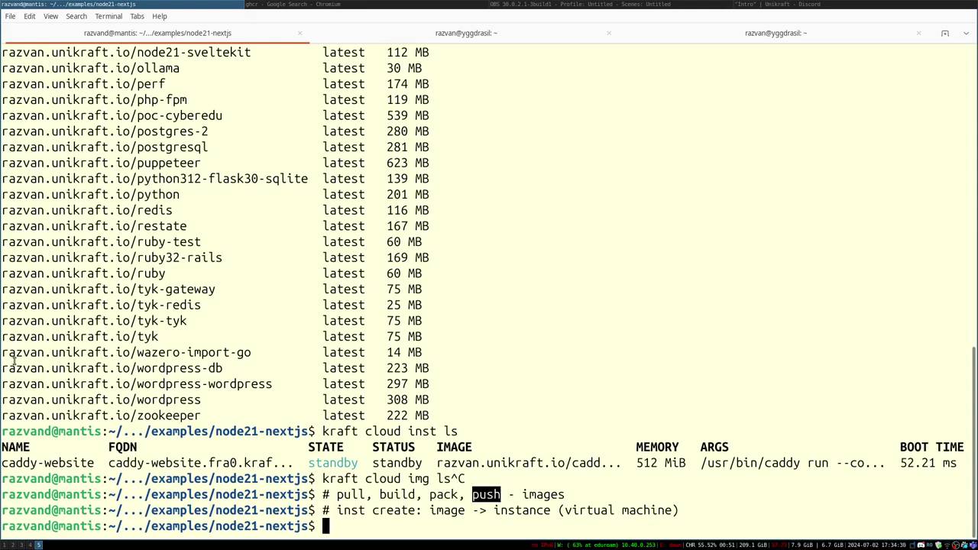
Step: Highlight the wordpress-db entry in the image listing, and "instance (virtual machine)" and "image" in the inst create comment
left_click_drag(3, 368, 236, 368)
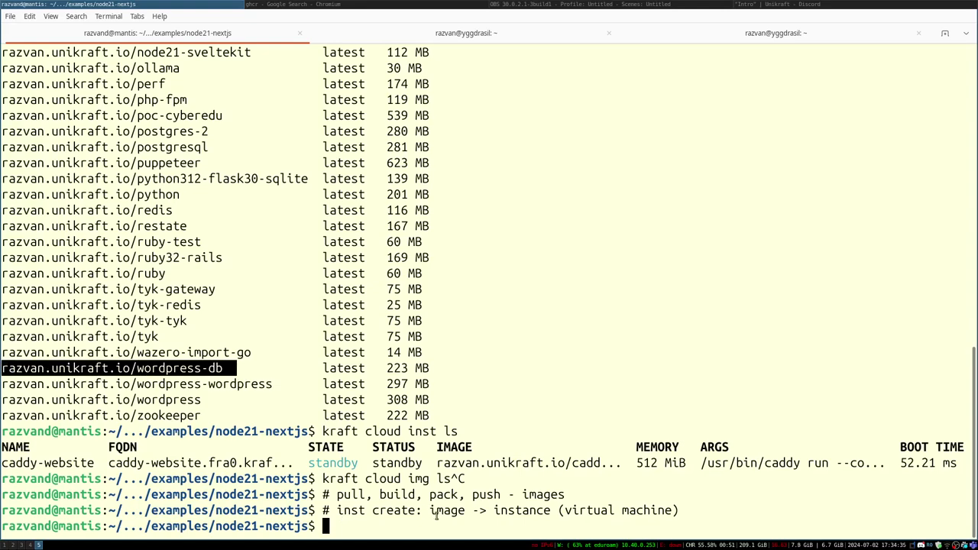
left_click(493, 512)
left_click_drag(493, 512, 678, 510)
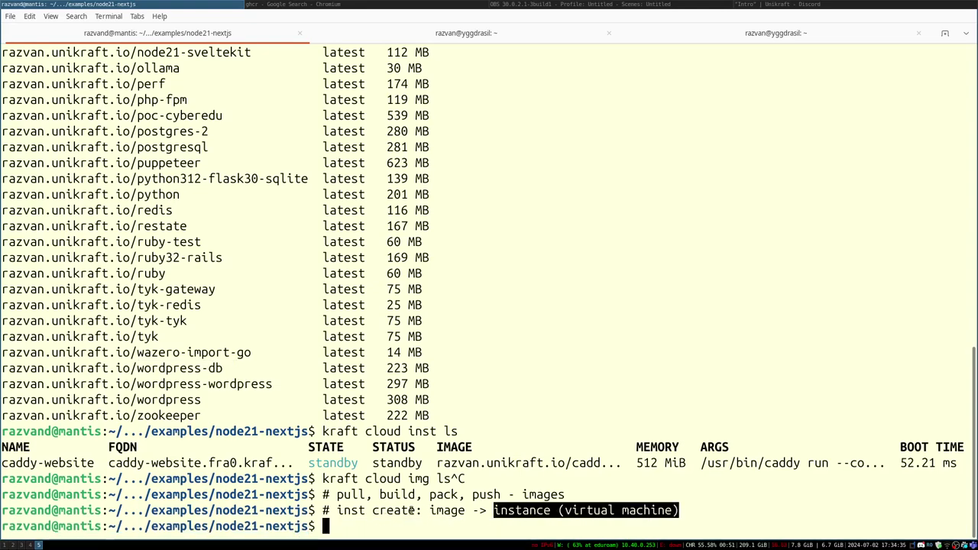
double_click(442, 511)
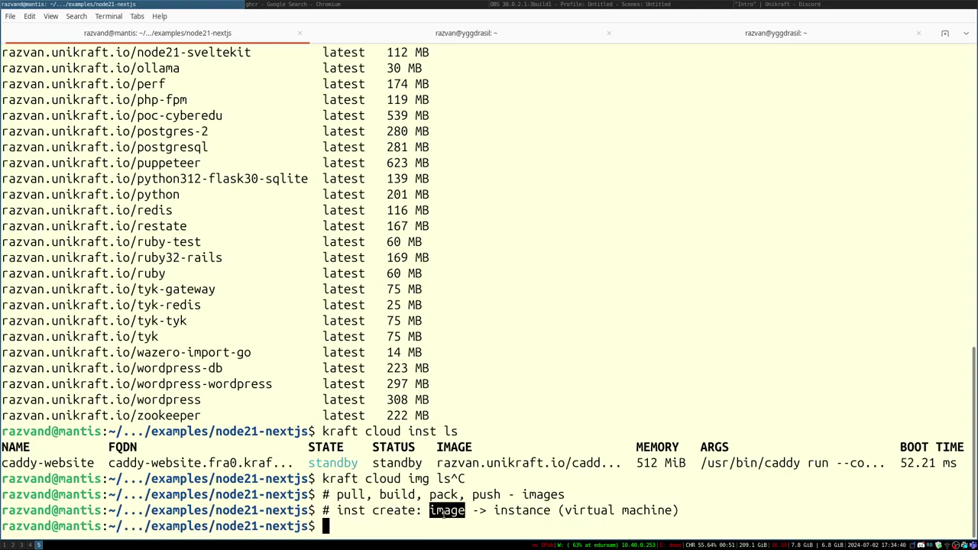
Step: Enter the comment "# instance: create, stop, start, remove, logs, info" at the node21-nextjs prompt
type("# instance")
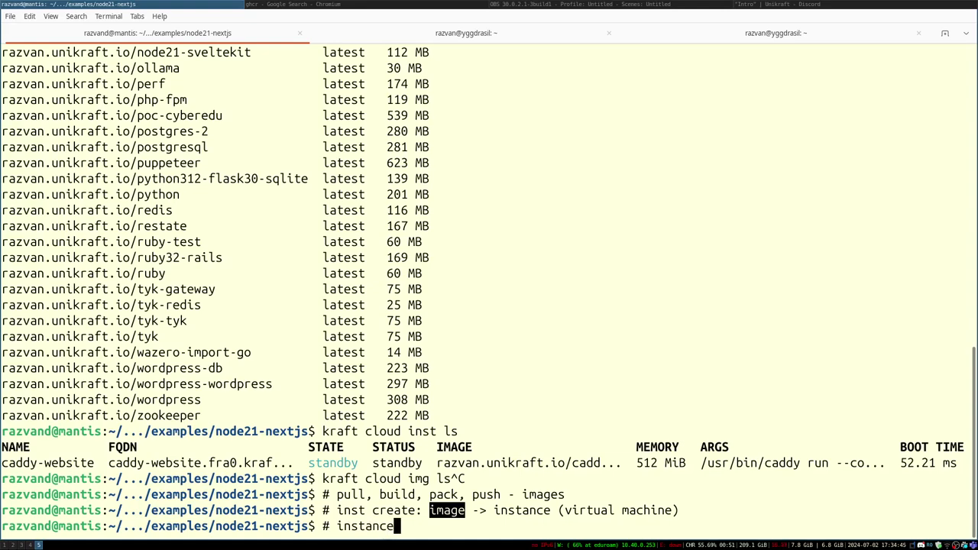
type(": create, s")
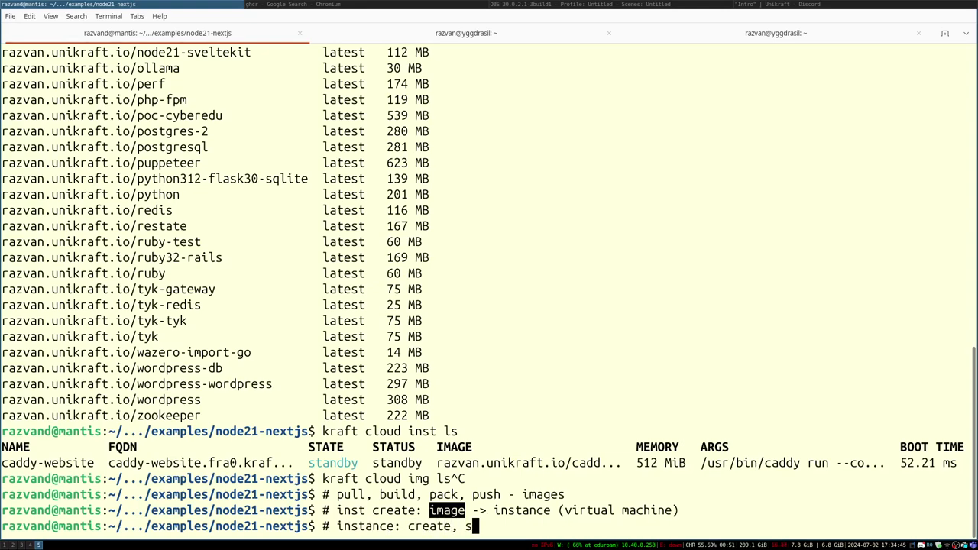
type("top, start,")
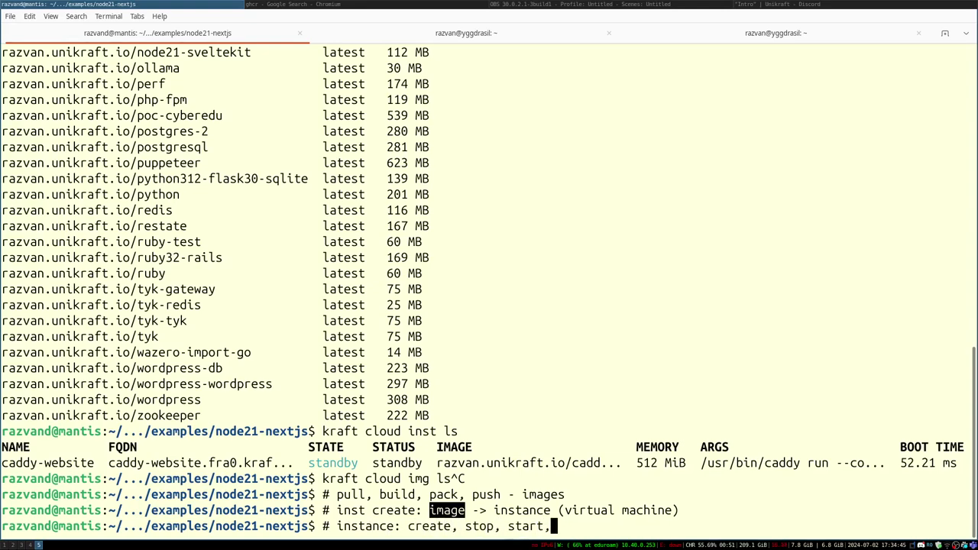
type(" remove, log")
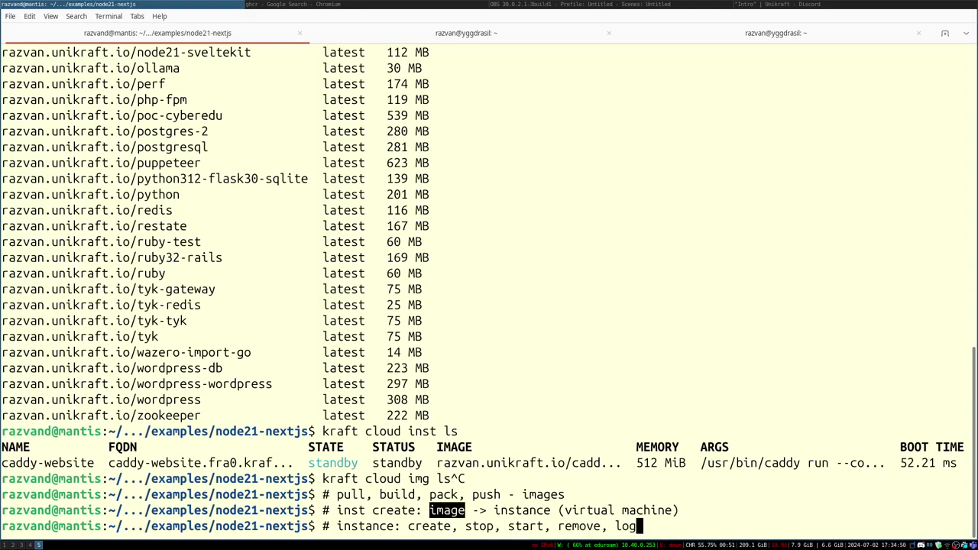
type("s, info")
key("Return")
Step: Enter another comment line reading "# image: pack, push, pull, ls, rm"
type("# ma")
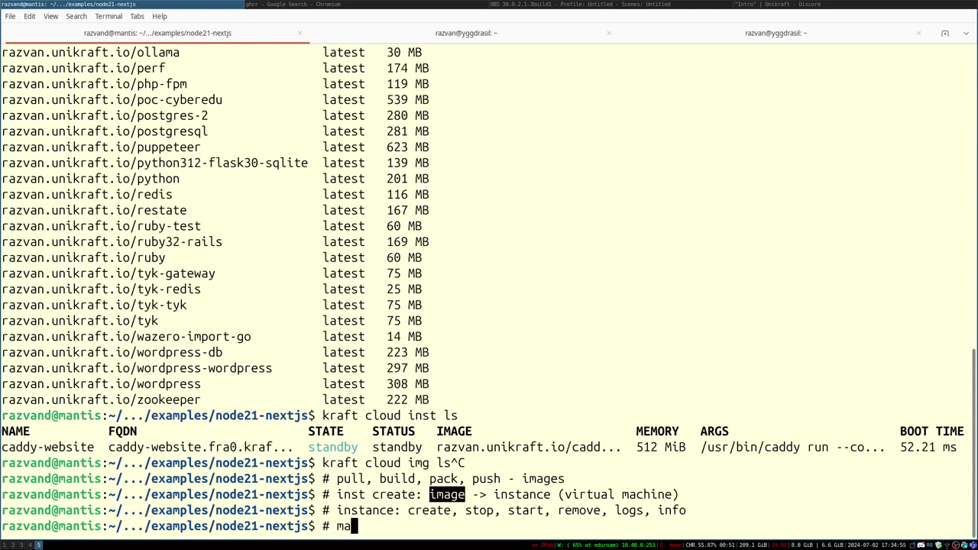
key("BackSpace")
key("BackSpace")
type("image: pack, ")
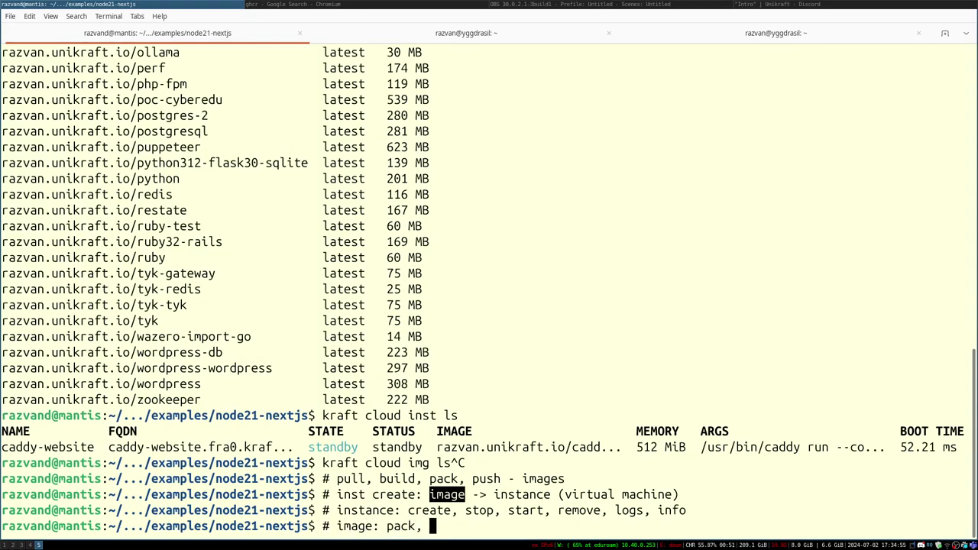
type("push, pull, ls")
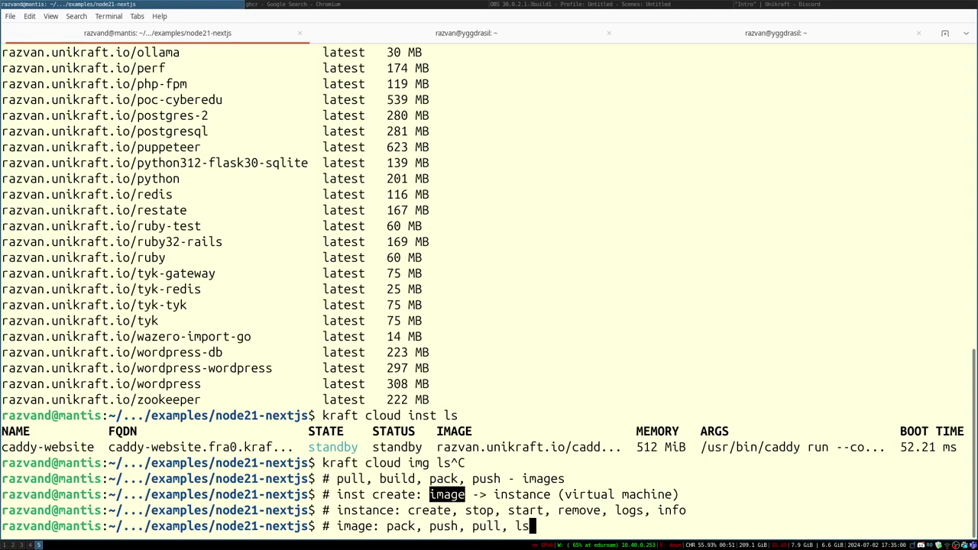
type(", rm")
key("Return")
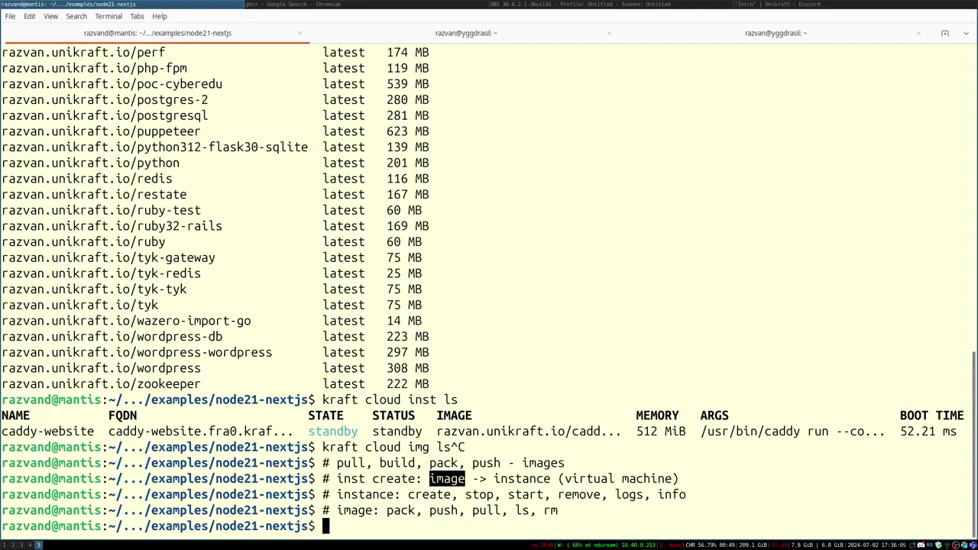
Step: Go to ~/orgs/unikraft/catalog/examples/ in the third terminal session and list its contents
type("k")
key("ctrl+Page_Down")
key("ctrl+Page_Down")
key("ctrl+Page_Up")
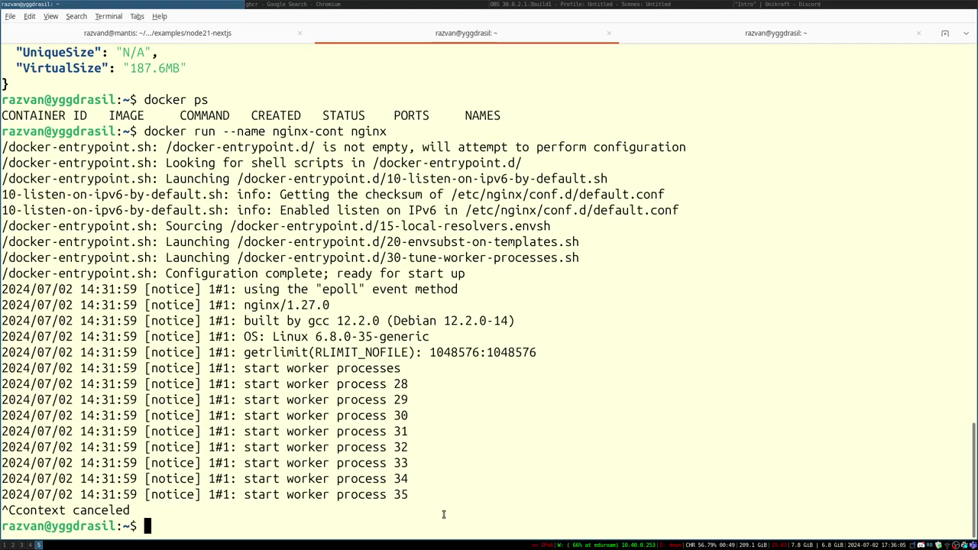
key("ctrl+Page_Down")
type("cd ~/")
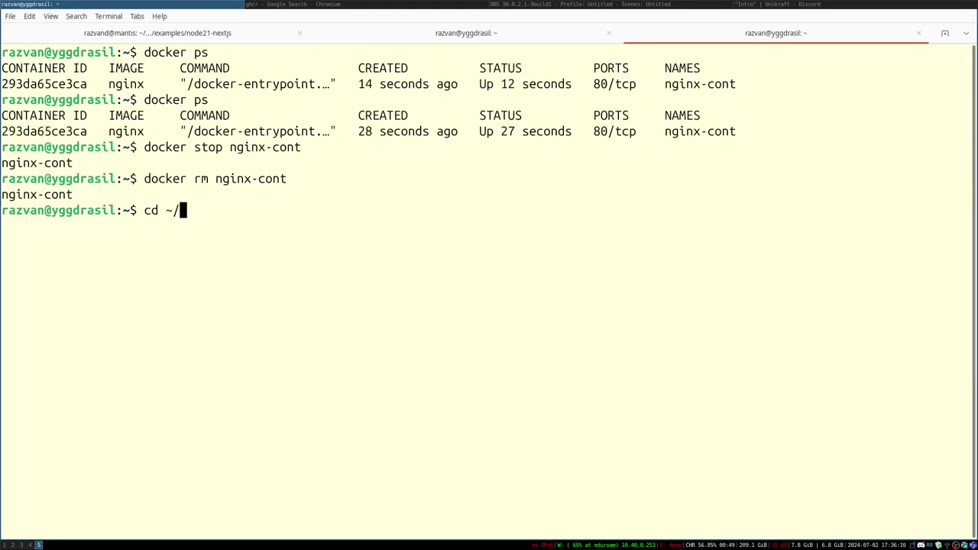
type("orgs/unikraft/ex")
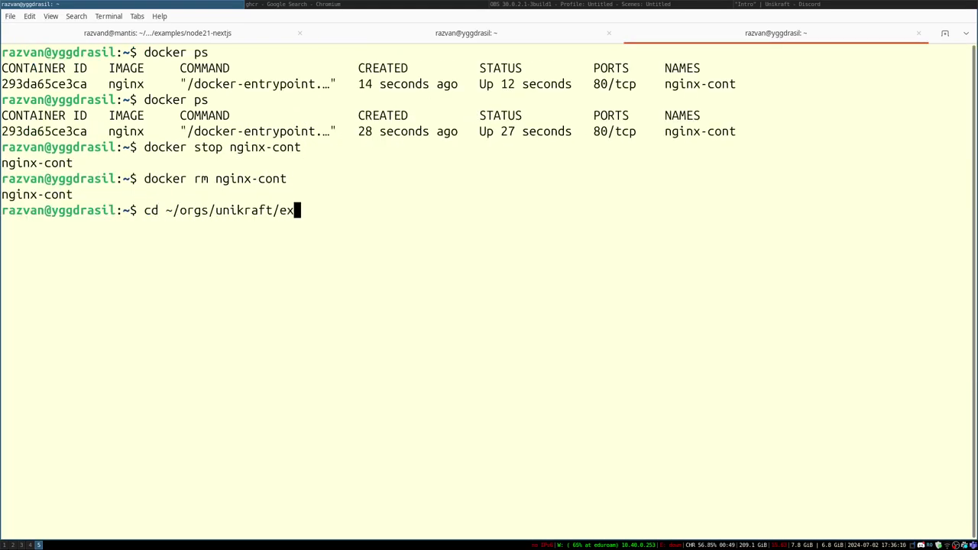
key("BackSpace")
key("BackSpace")
type("catalog/examples/")
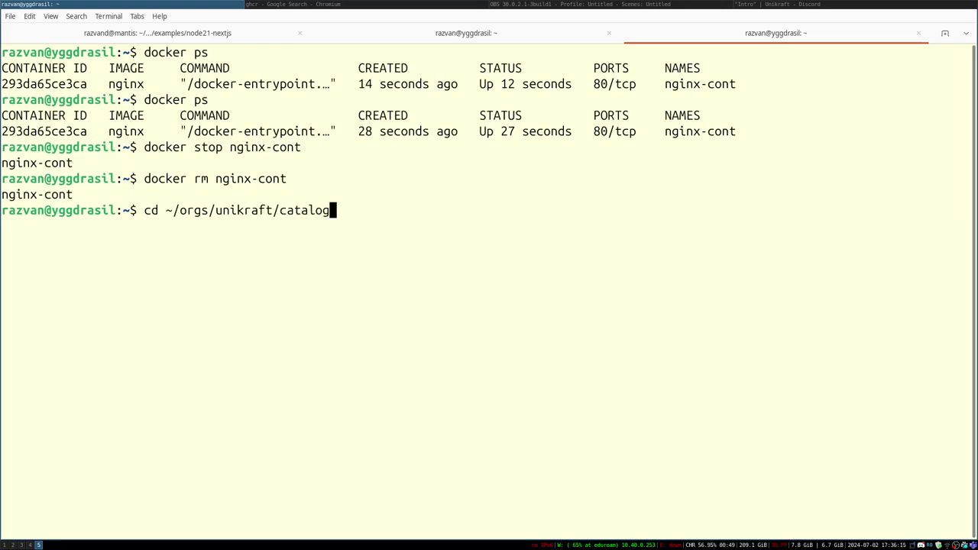
key("Return")
type("ls")
key("Return")
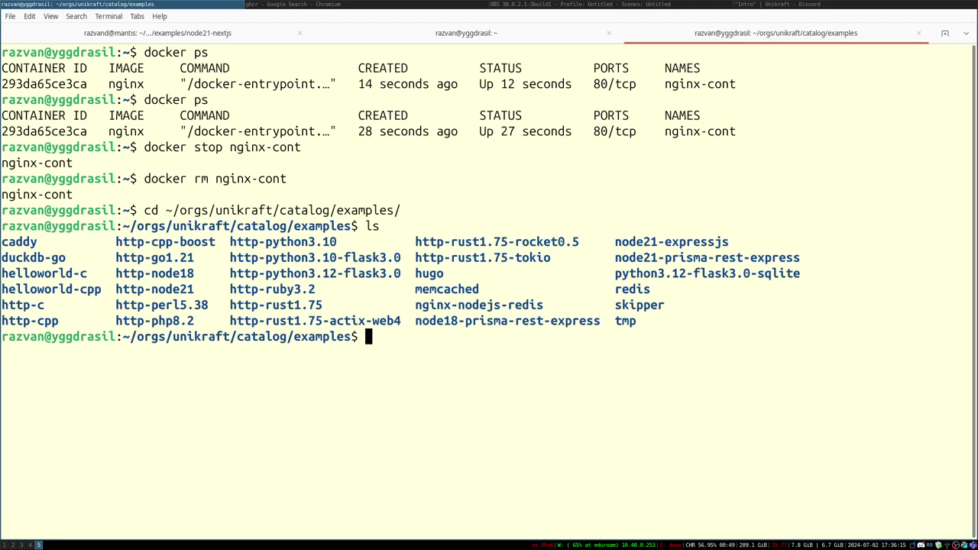
Step: Change into the http-node21 example directory and list its files
type("cd http-node21")
key("Tab")
key("Return")
type("ls")
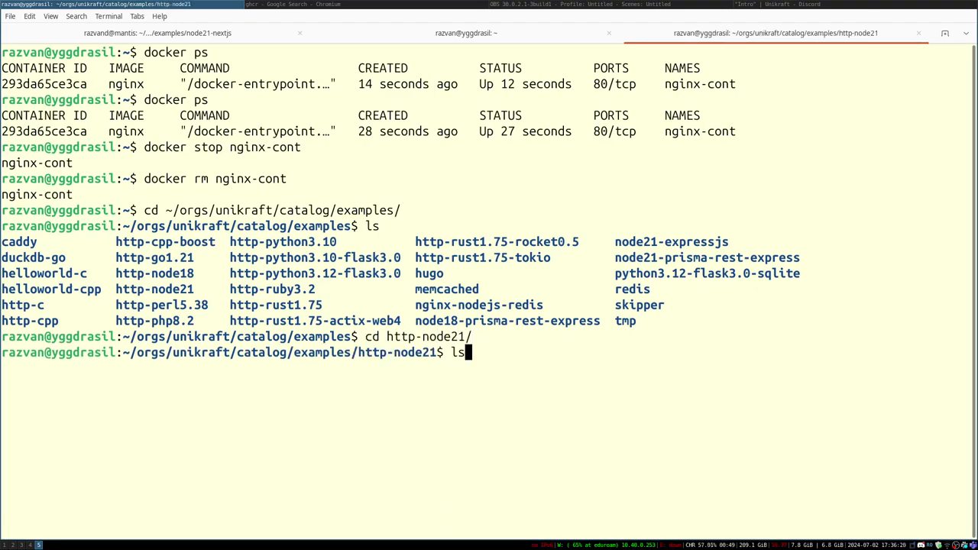
key("Return")
Step: Print README.md and run its example command "kraft run -p 8080:8080 --plat qemu --arch x86_64 -M 1024M ."
type("cat R")
key("Tab")
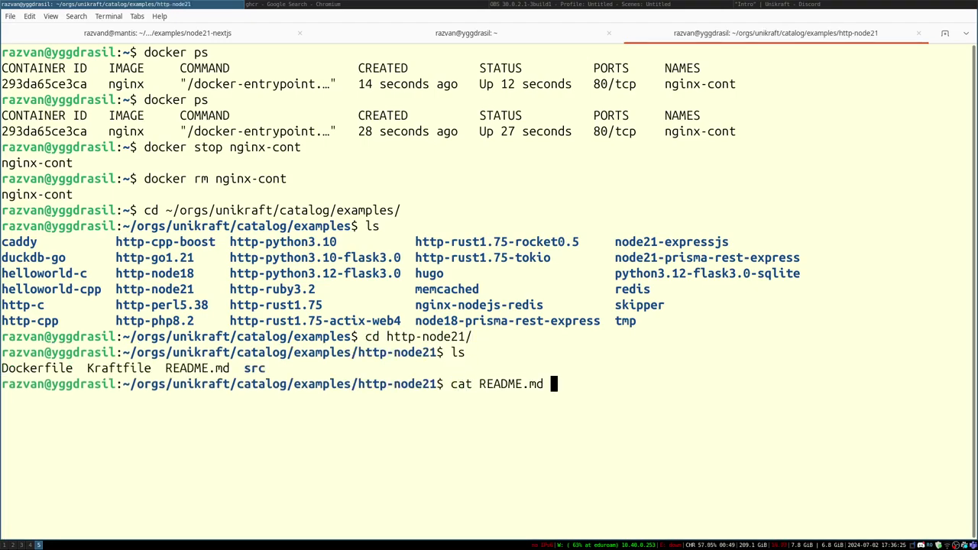
key("Return")
double_click(80, 336)
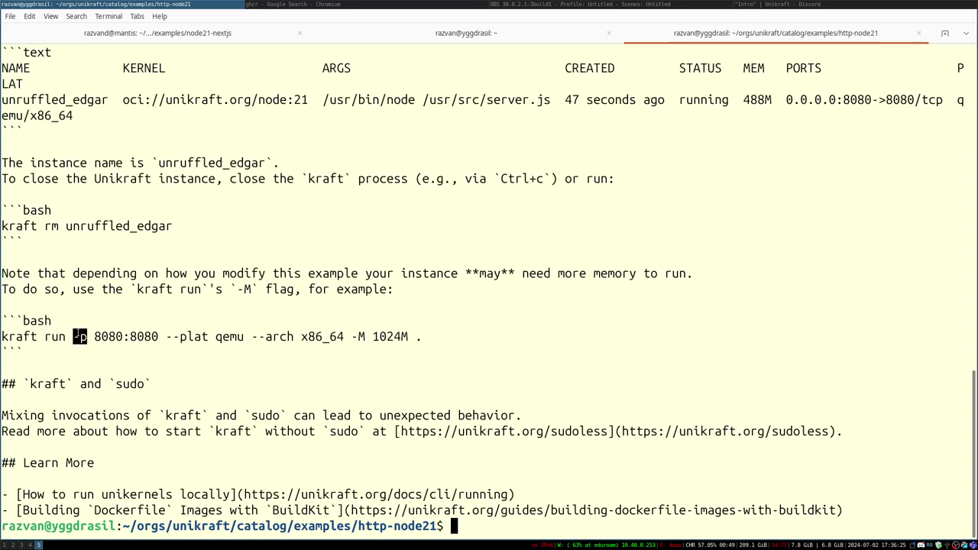
triple_click(77, 336)
middle_click(77, 336)
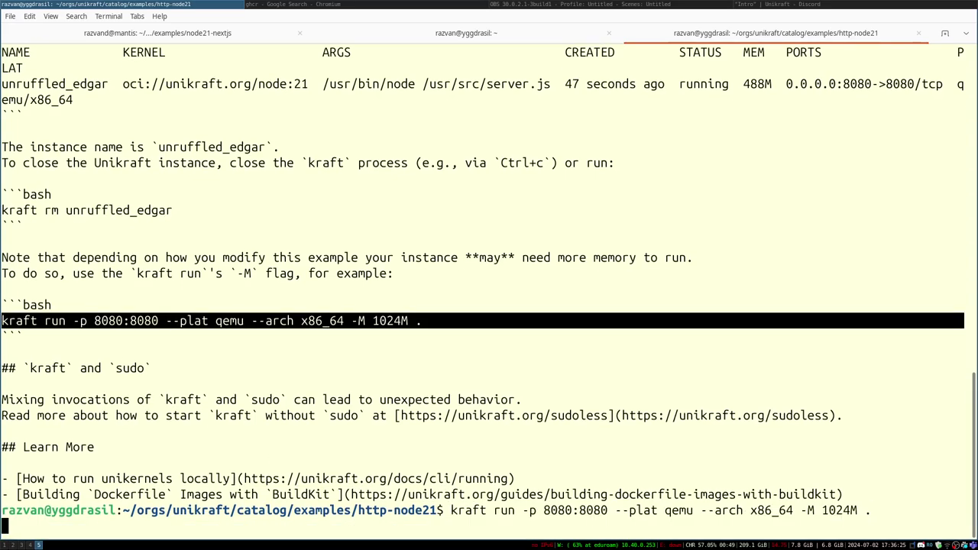
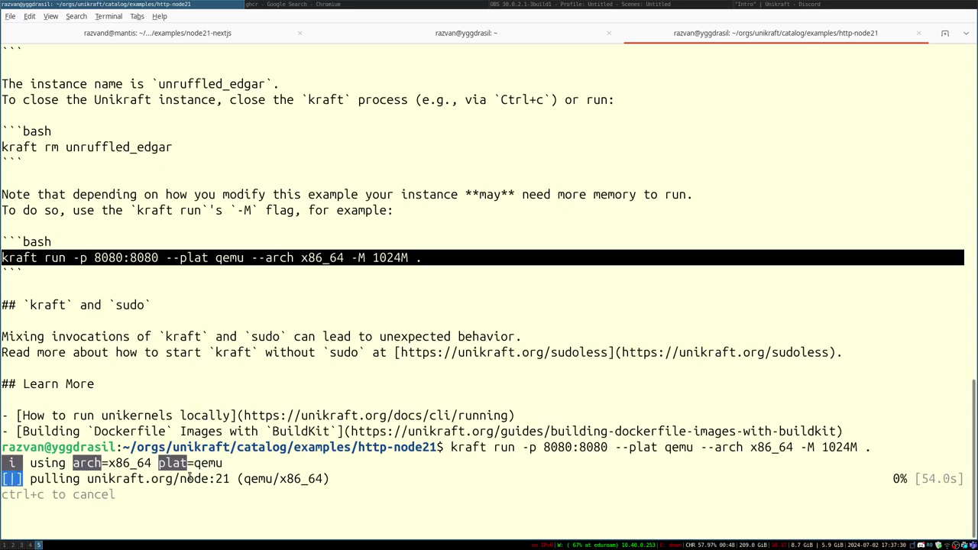
Step: Check the node21-nextjs notes and the kraft run progress, and open another terminal session in the http-node21 directory
key("alt+1")
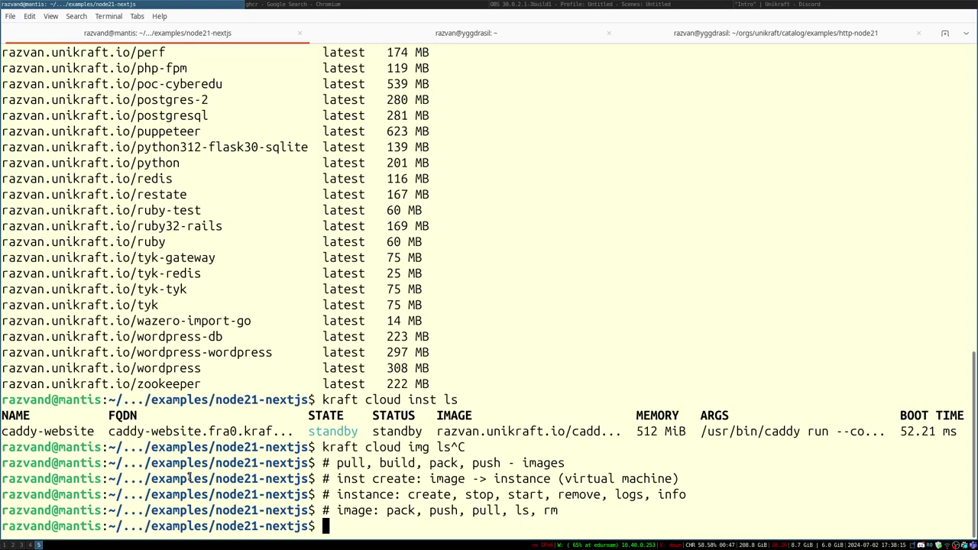
key("alt+3")
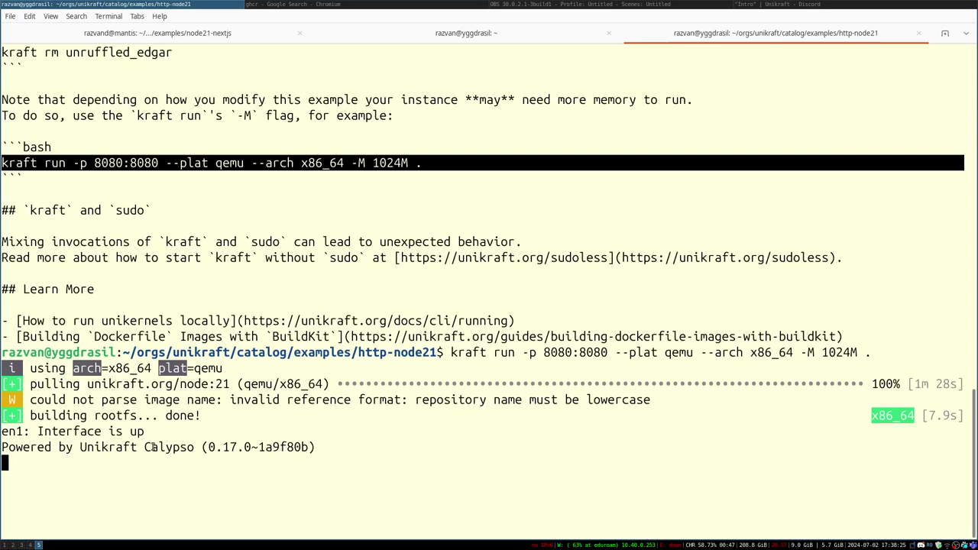
key("ctrl+shift+t")
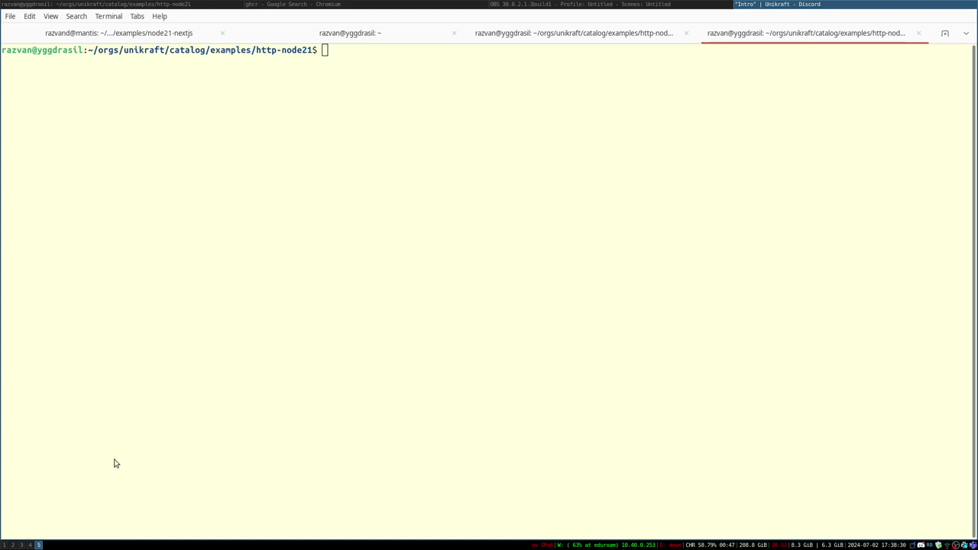
left_click(115, 459)
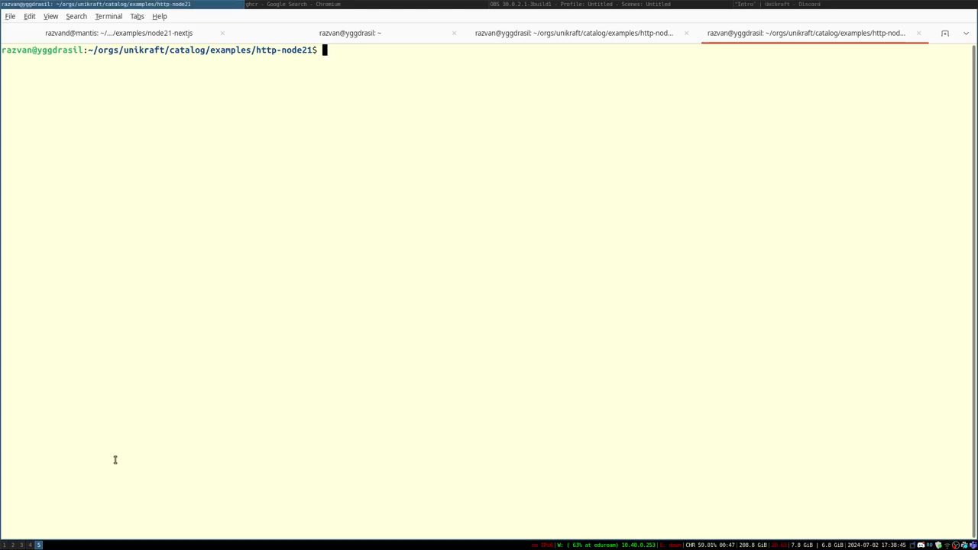
Step: View the localhost:8080 page in Chromium and return to the terminal
key("alt+Tab")
key("alt+Tab")
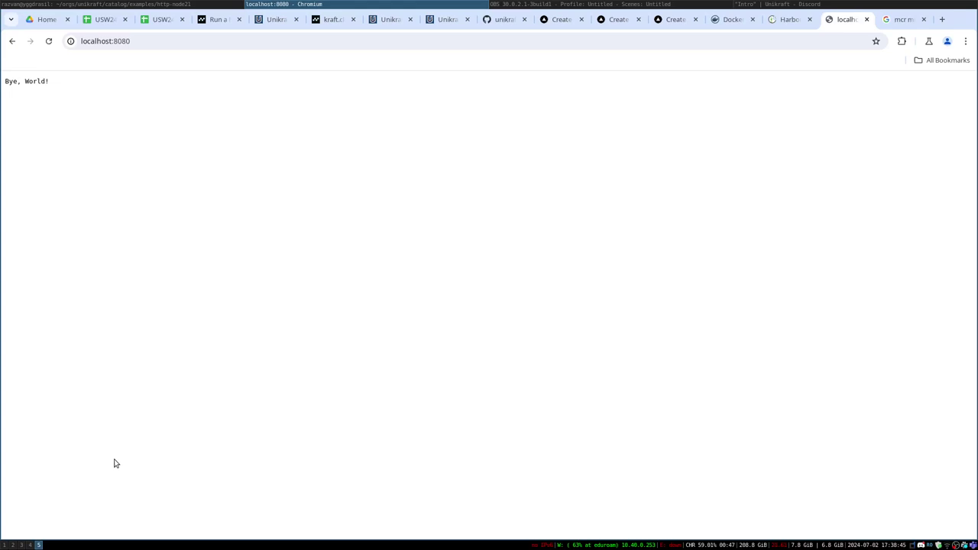
key("alt+Tab")
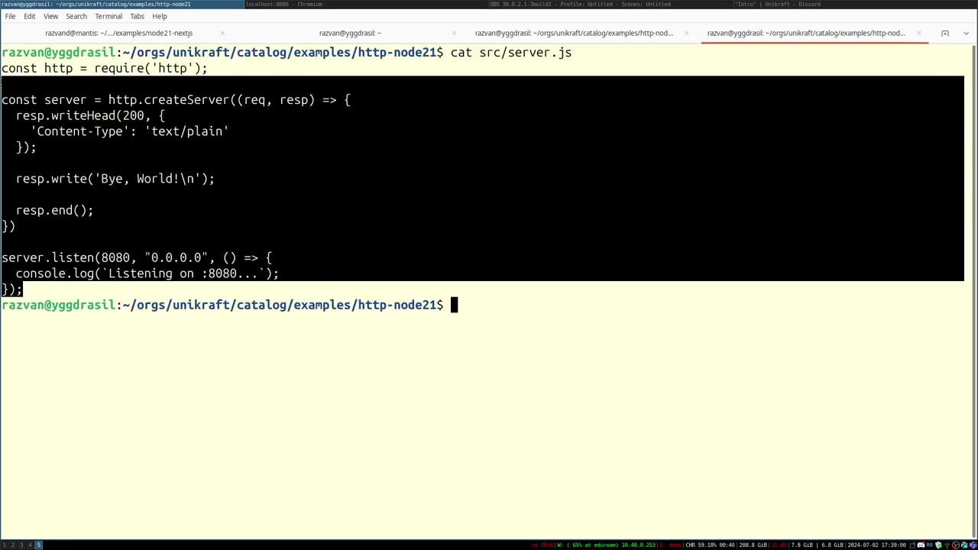
Step: Highlight the server code printed from src/server.js, and stop the running http-node21 instance in its own terminal session
left_click_drag(2, 84, 2, 65)
left_click(120, 122)
key("ctrl+Page_Up")
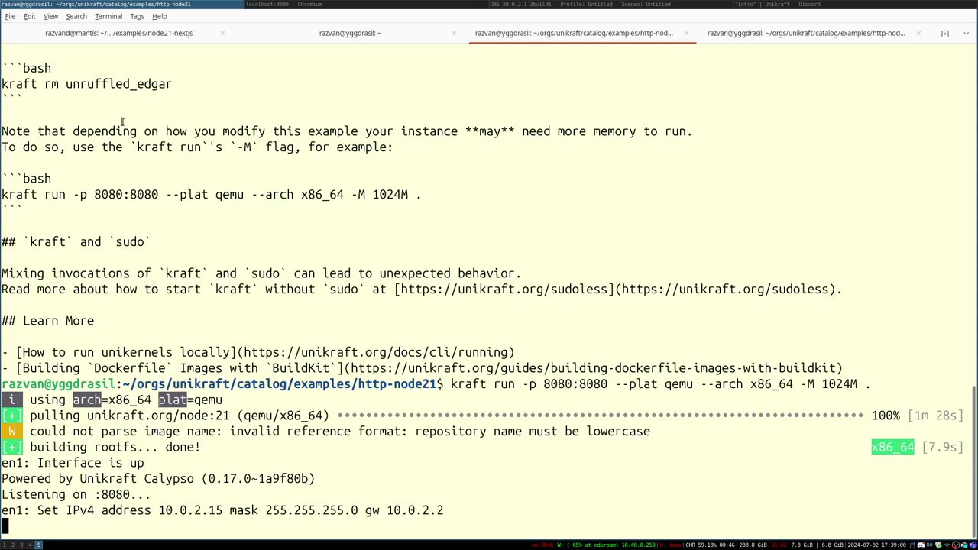
key("ctrl+c")
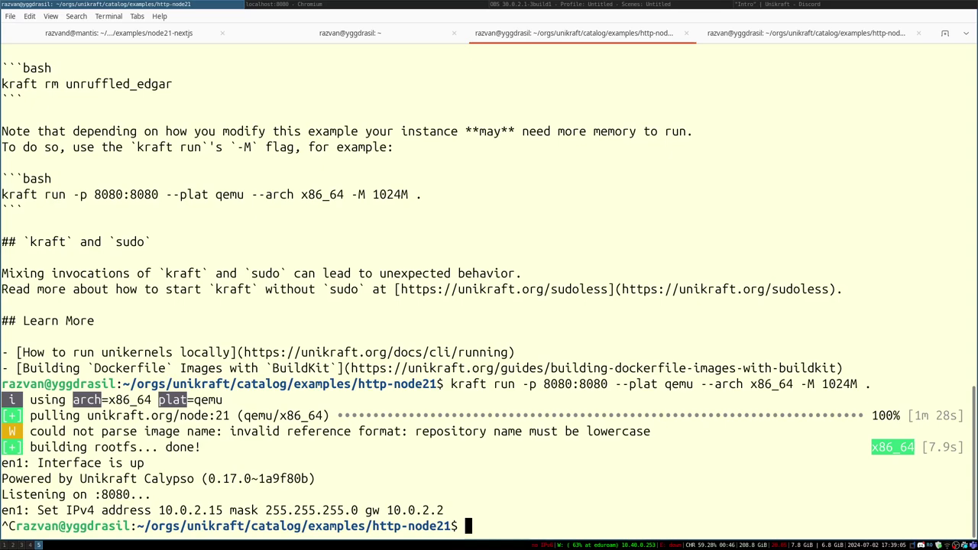
Step: Review the node21-nextjs notes and the server code, and highlight the IPv4 address line in the kraft run output
key("alt+1")
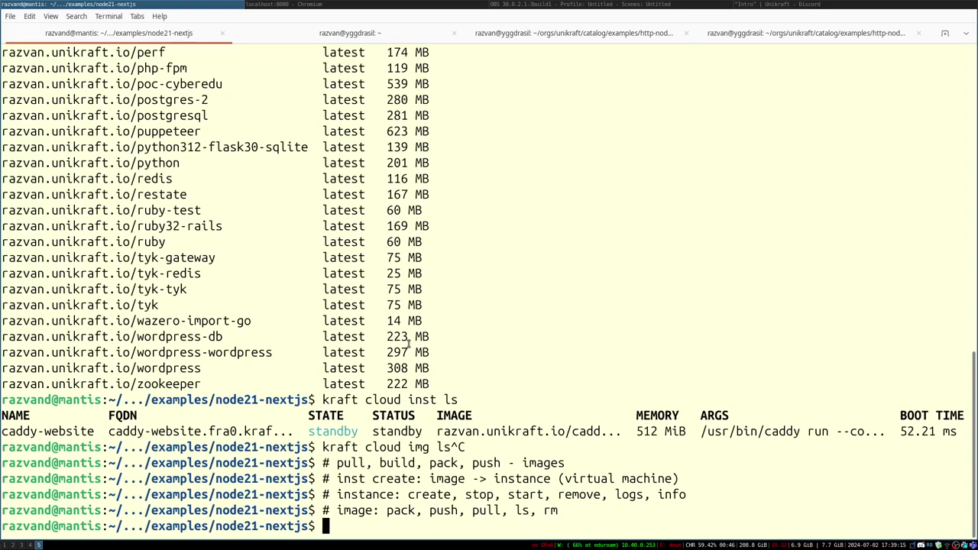
key("alt+4")
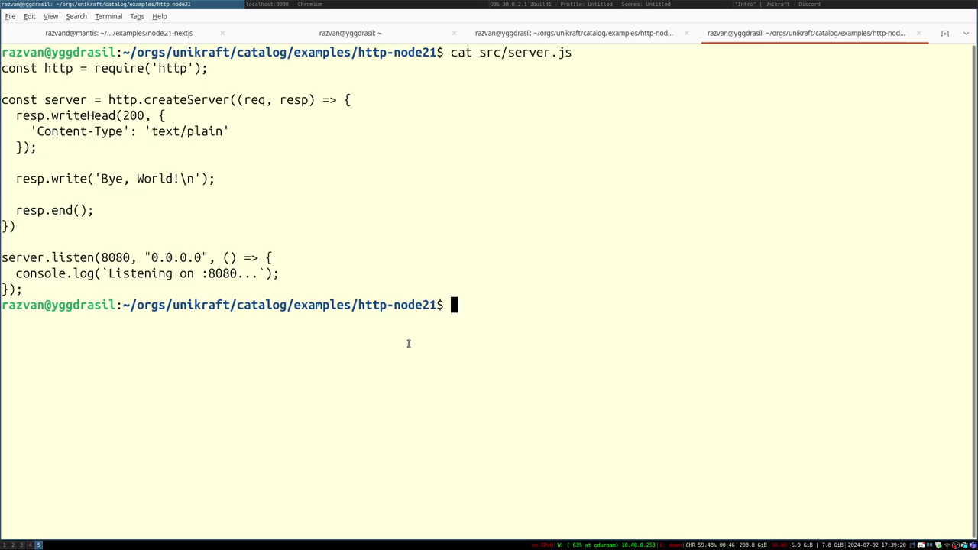
key("alt+3")
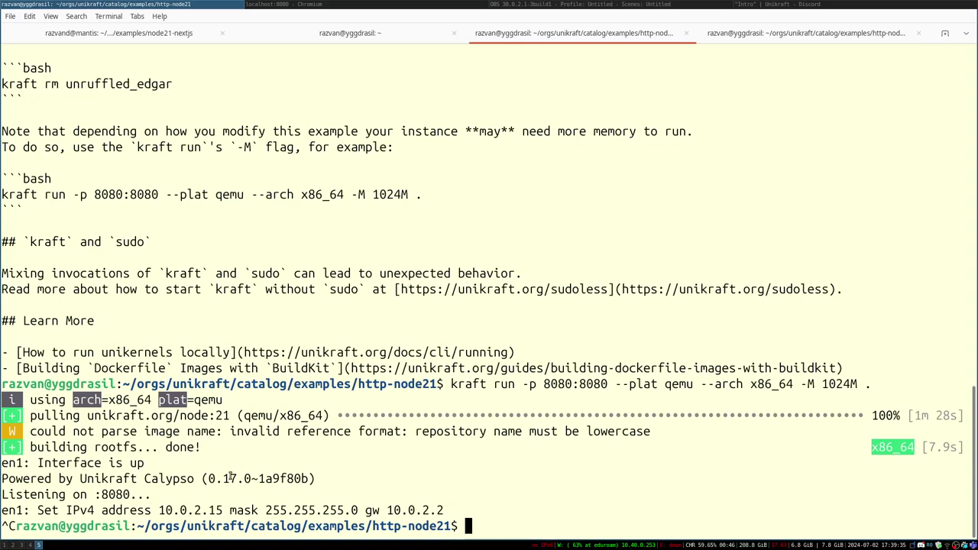
triple_click(218, 509)
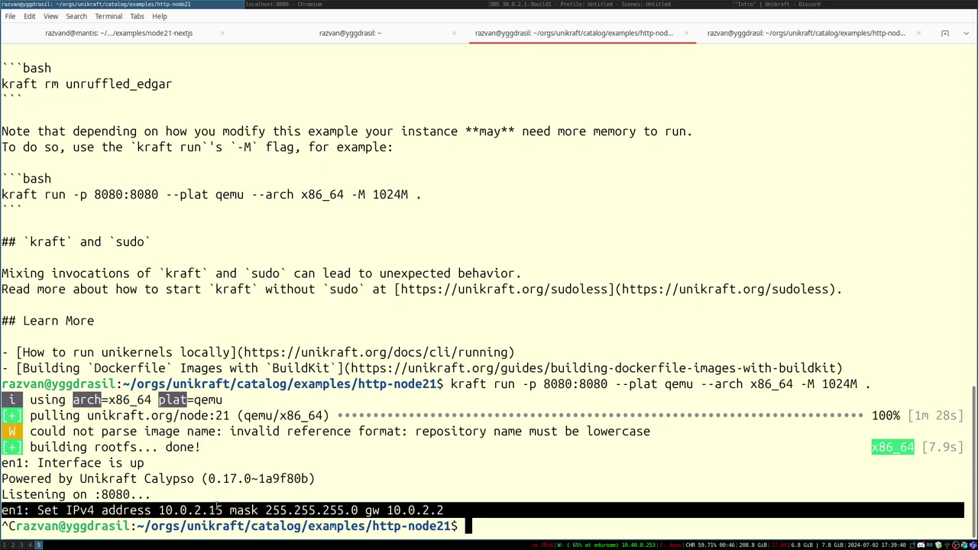
left_click(218, 508)
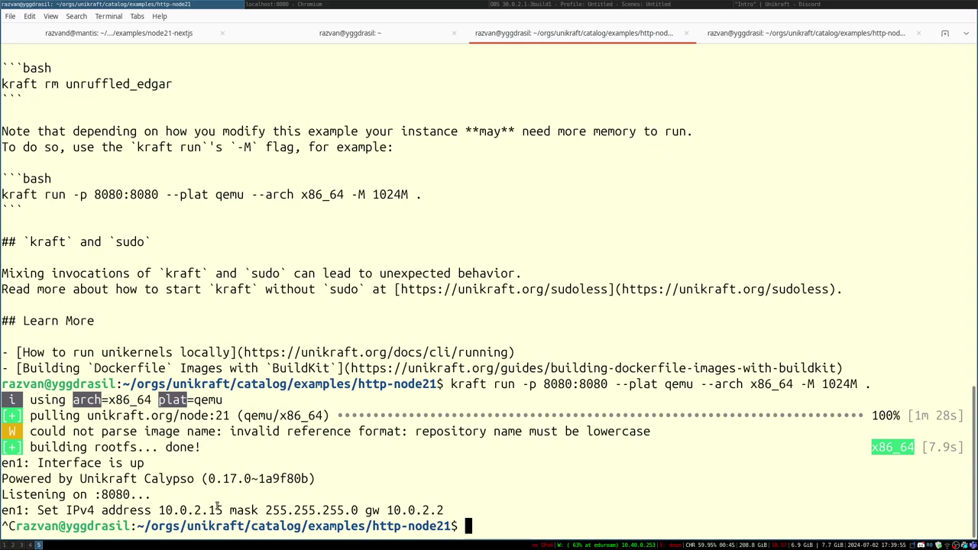
Step: Switch to Discord, try to set the live stream's resolution to 1080p, and dismiss the Nitro offer
key("alt+Tab")
key("alt+Tab")
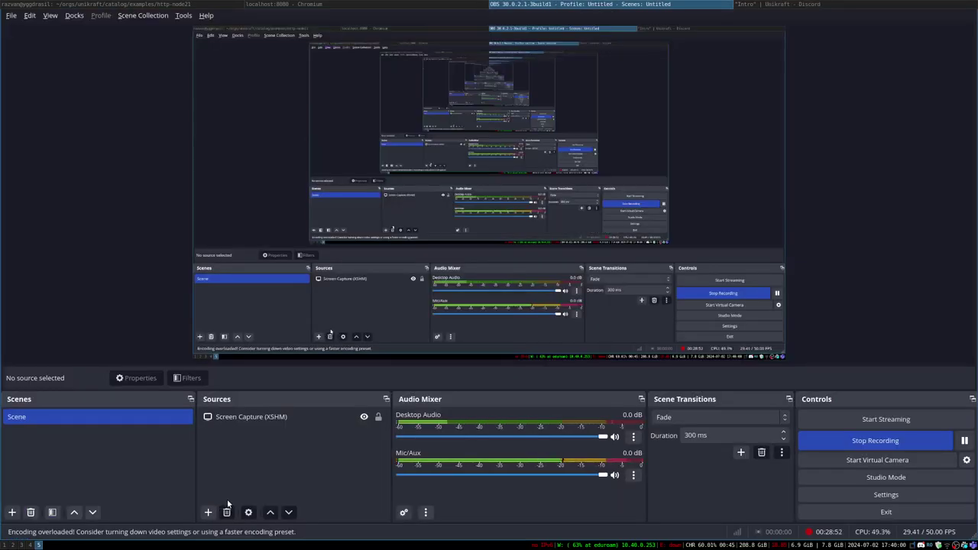
key("alt+Tab")
key("alt+Tab")
key("alt+Tab")
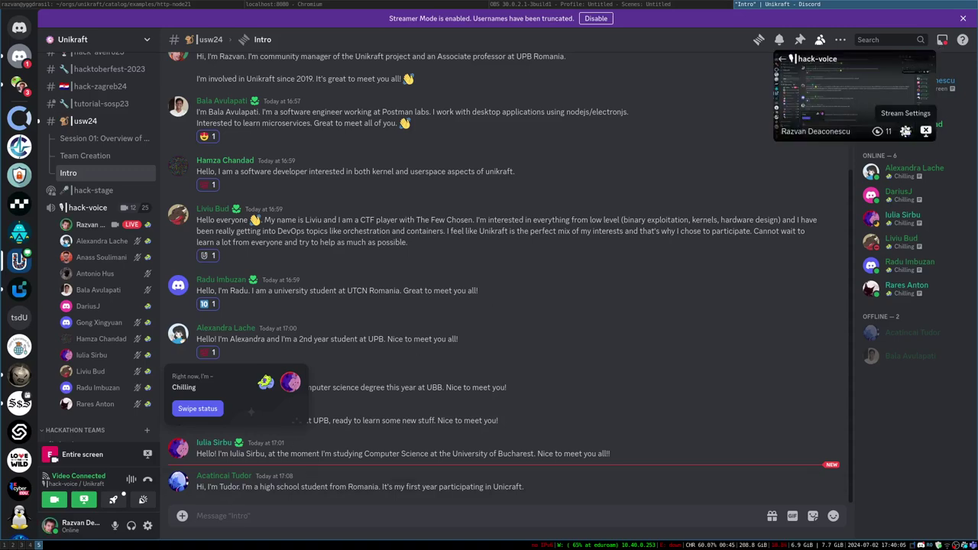
left_click(904, 130)
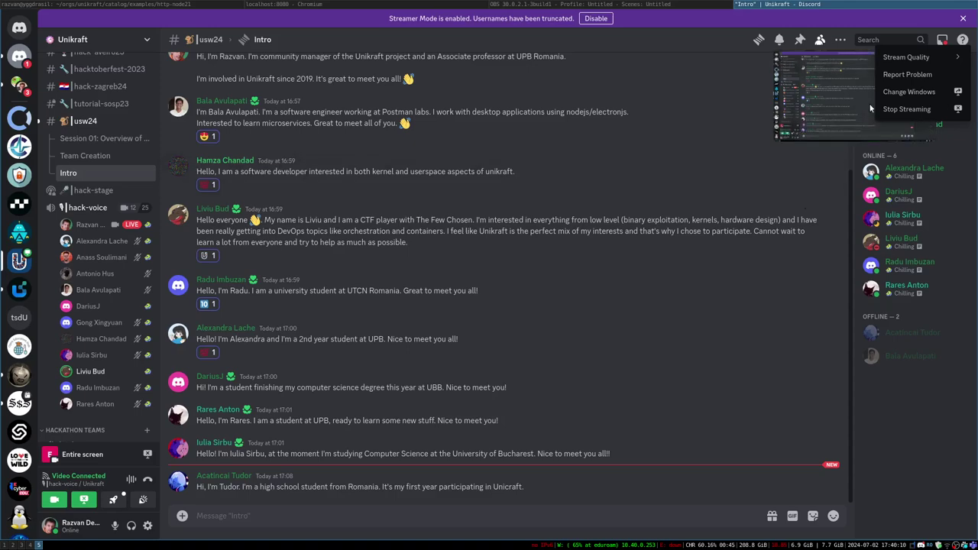
mouse_move(909, 57)
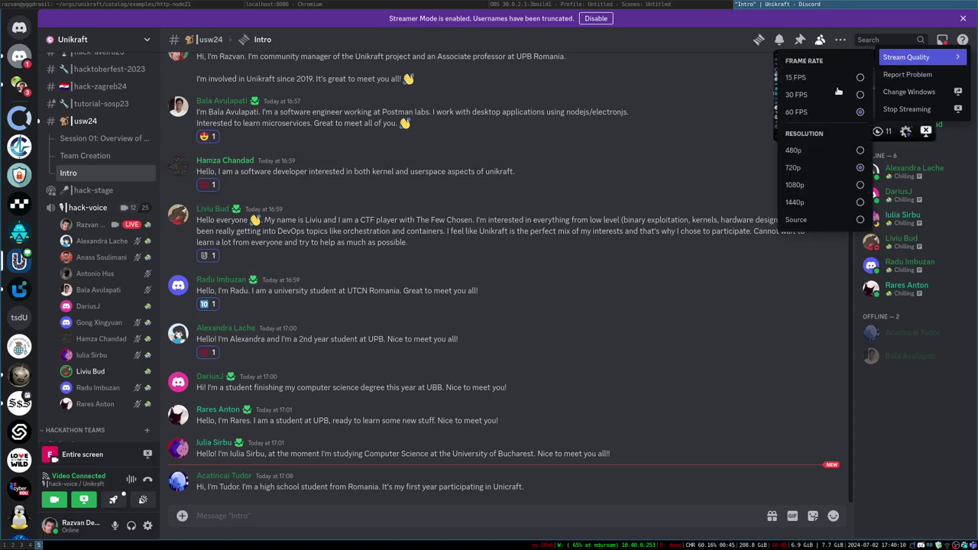
left_click(820, 185)
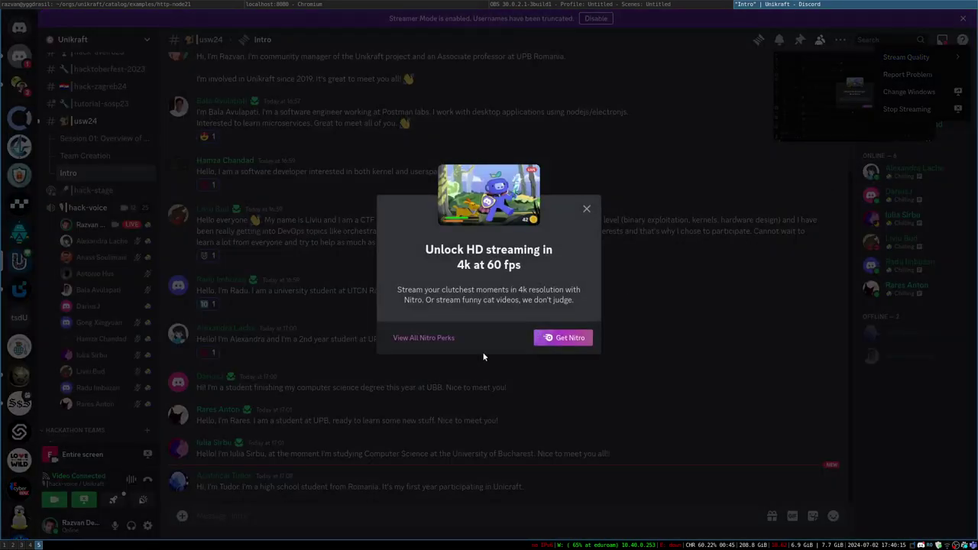
left_click(588, 209)
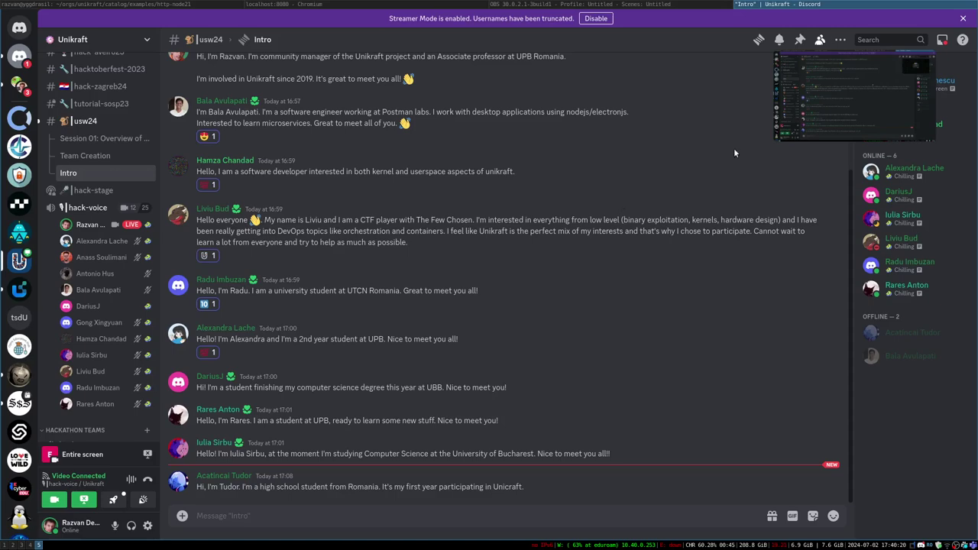
Step: Check the frame rate and resolution options for the live stream
left_click(906, 132)
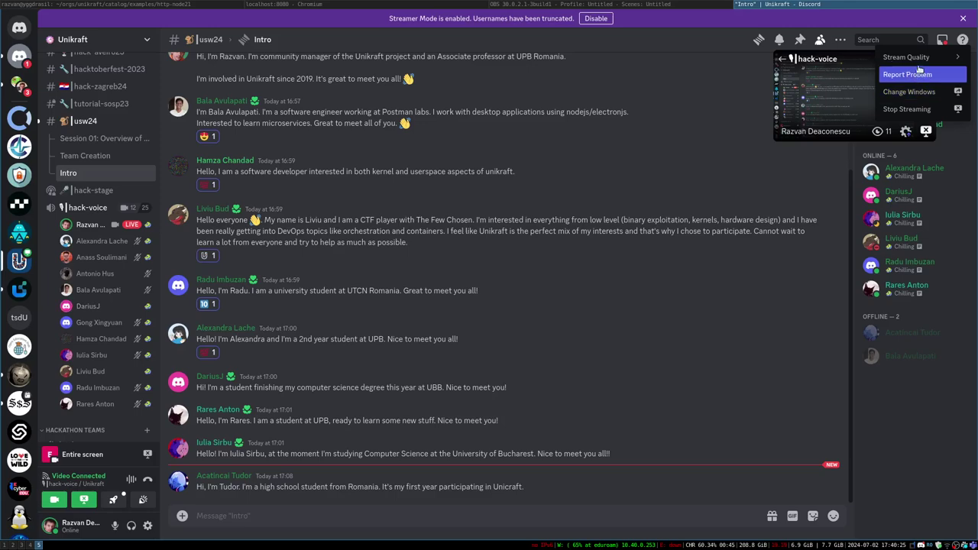
mouse_move(919, 62)
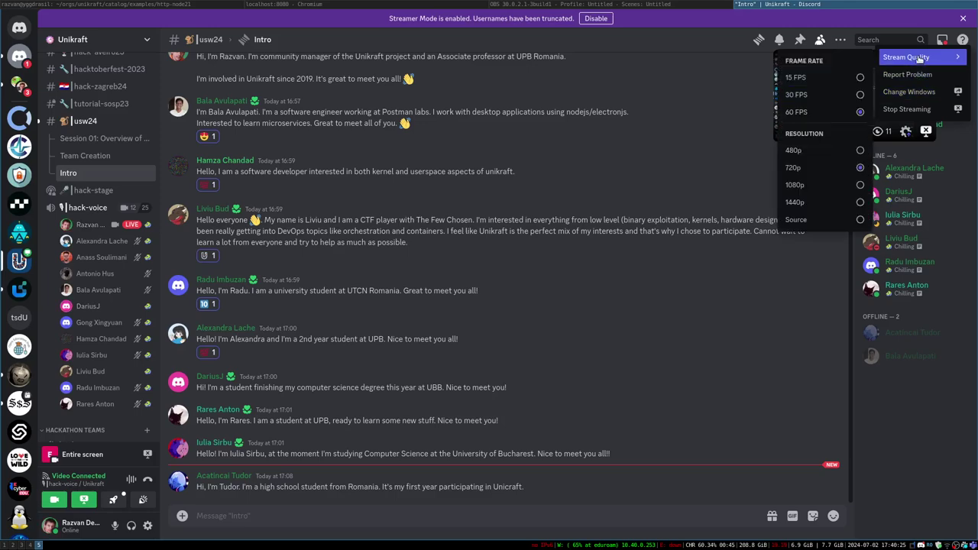
left_click(906, 61)
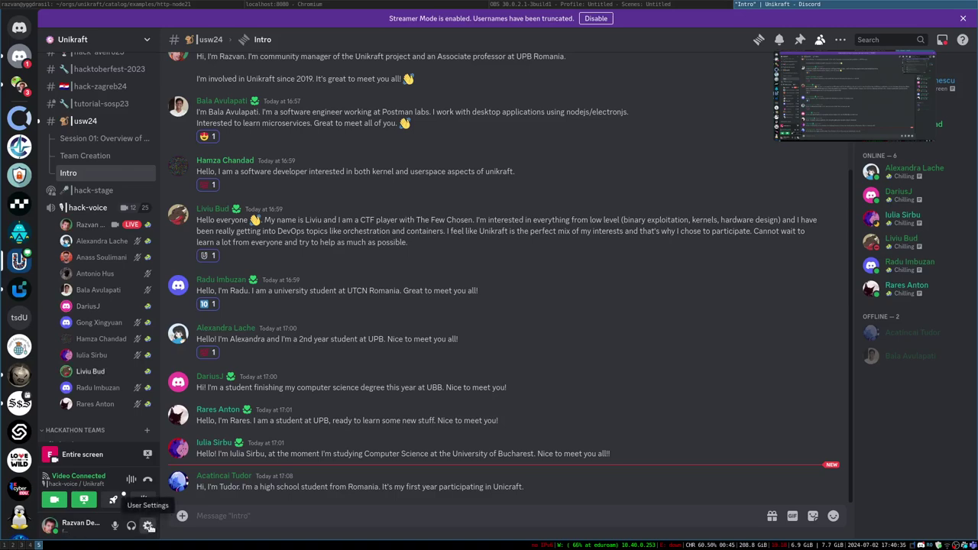
mouse_move(832, 100)
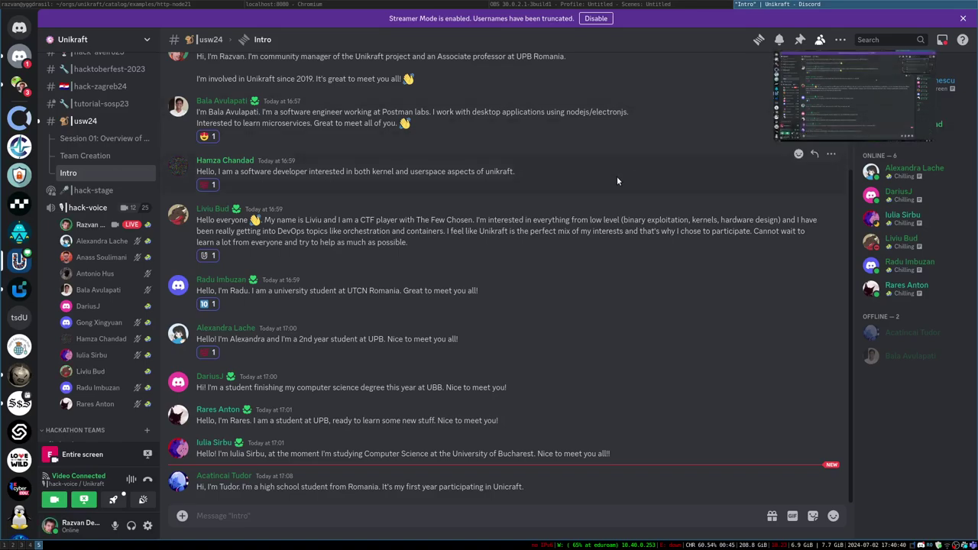
Step: Leave Discord and return to the local http-node21 terminal session
key("super+Left")
key("super+Left")
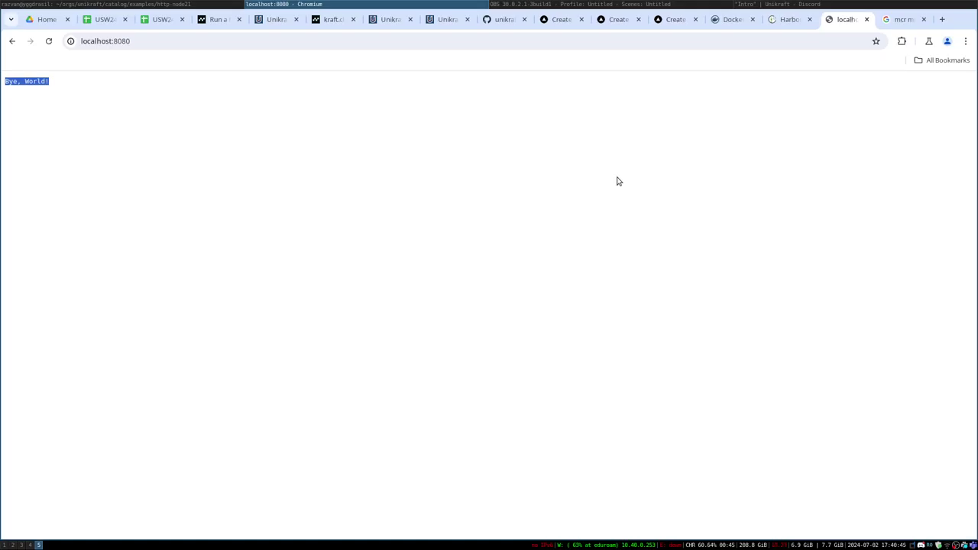
key("super+3")
key("super+4")
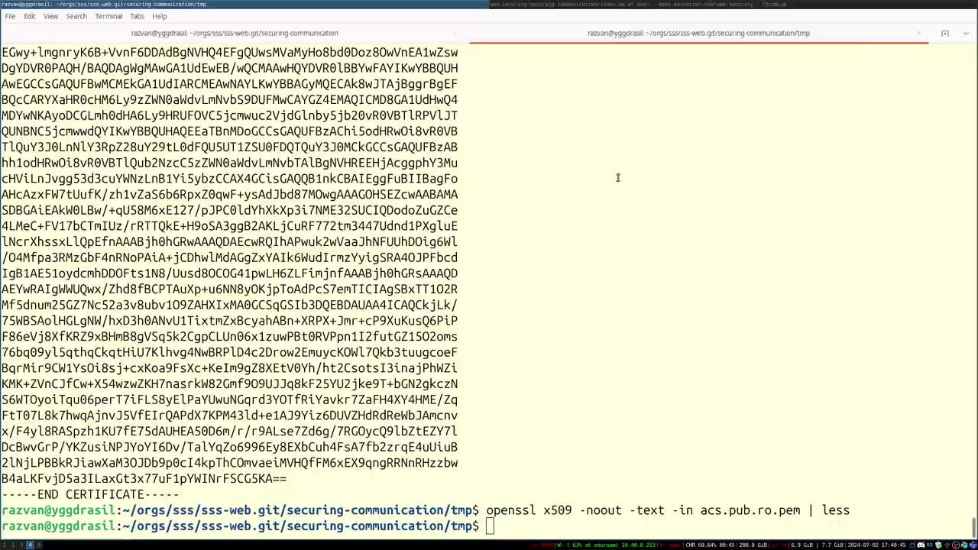
key("super+2")
key("super+4")
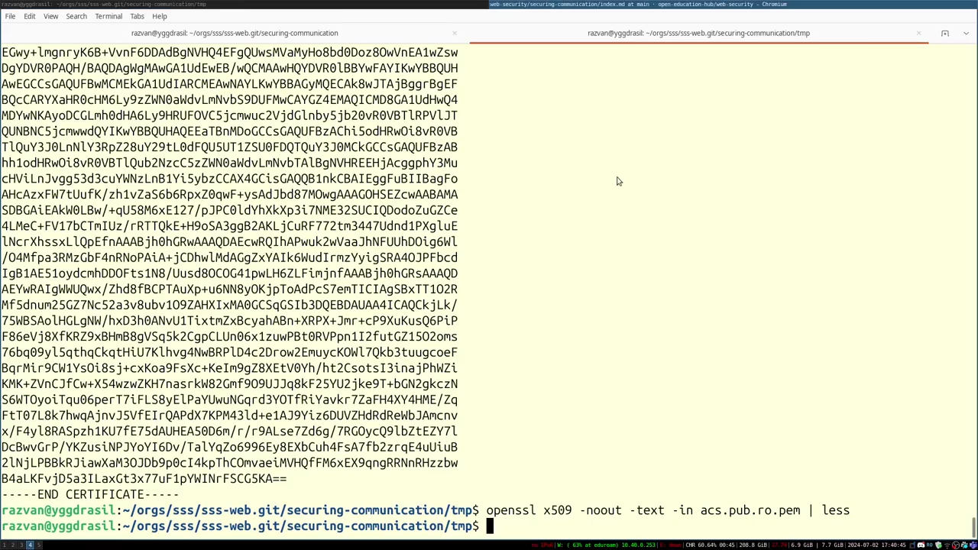
key("ctrl+Page_Up")
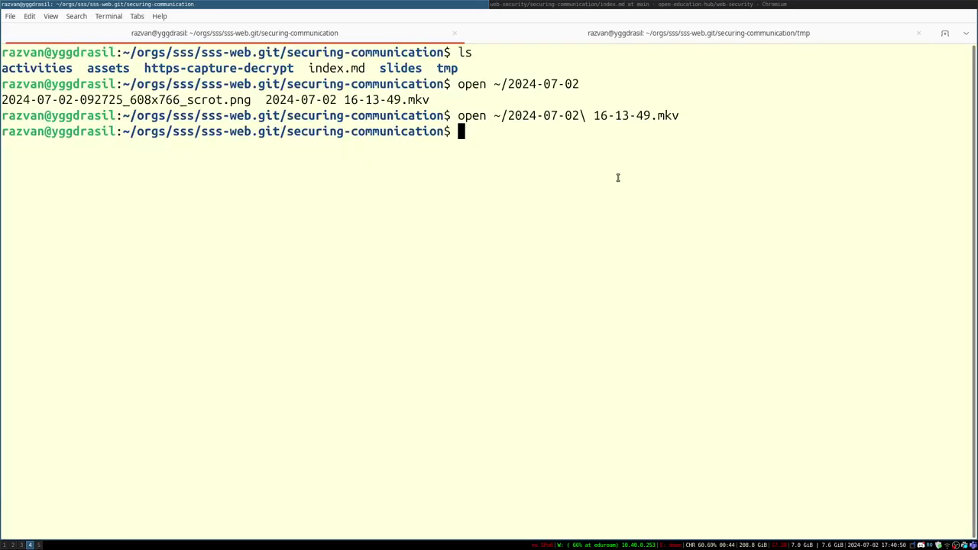
key("super+2")
key("super+3")
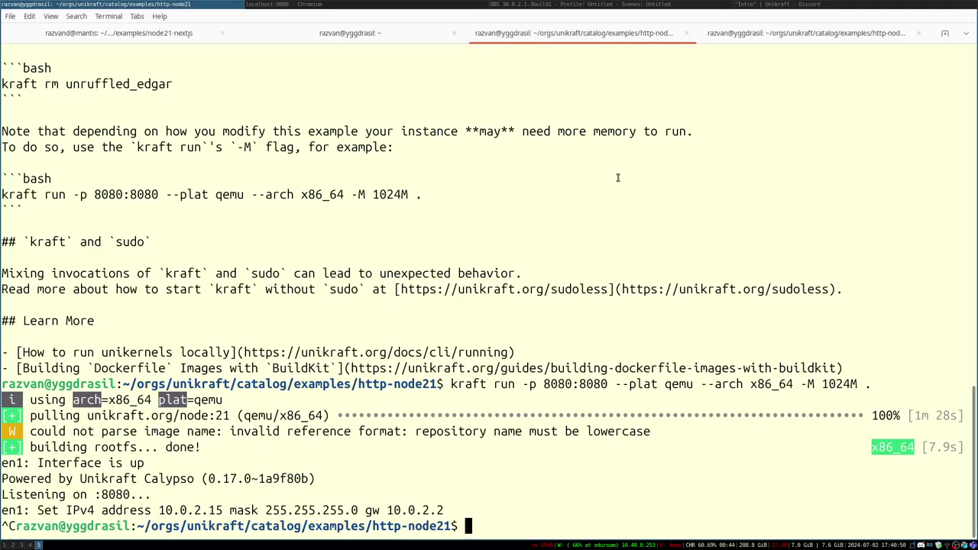
Step: List the files in the http-node21 directory and clear the terminal
type("ls")
key("Return")
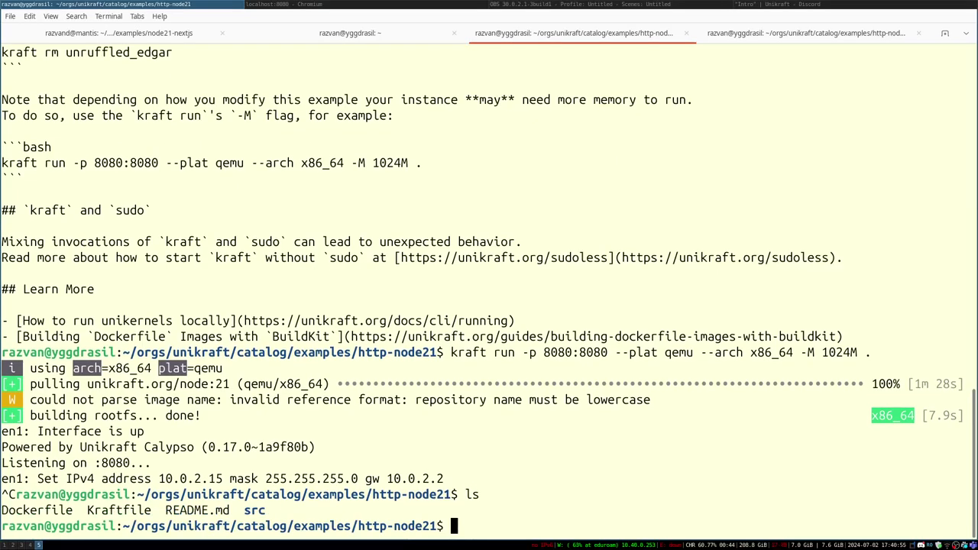
type("clear")
key("Return")
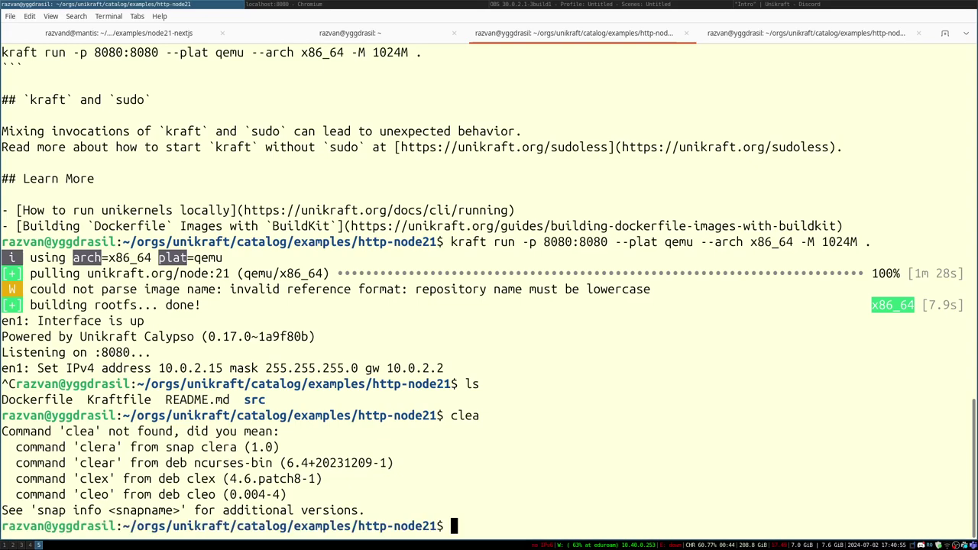
type("clear")
key("Return")
Step: Try to list the KraftCloud instances from the local http-node21 session with kraft cloud inst ls
type("kraft lou")
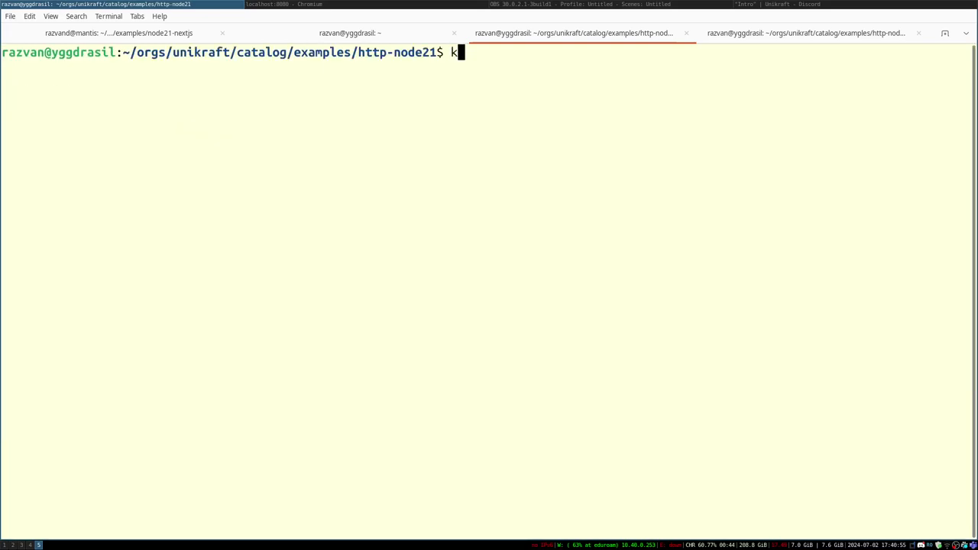
key("BackSpace")
key("BackSpace")
key("BackSpace")
type("cloud inst ls")
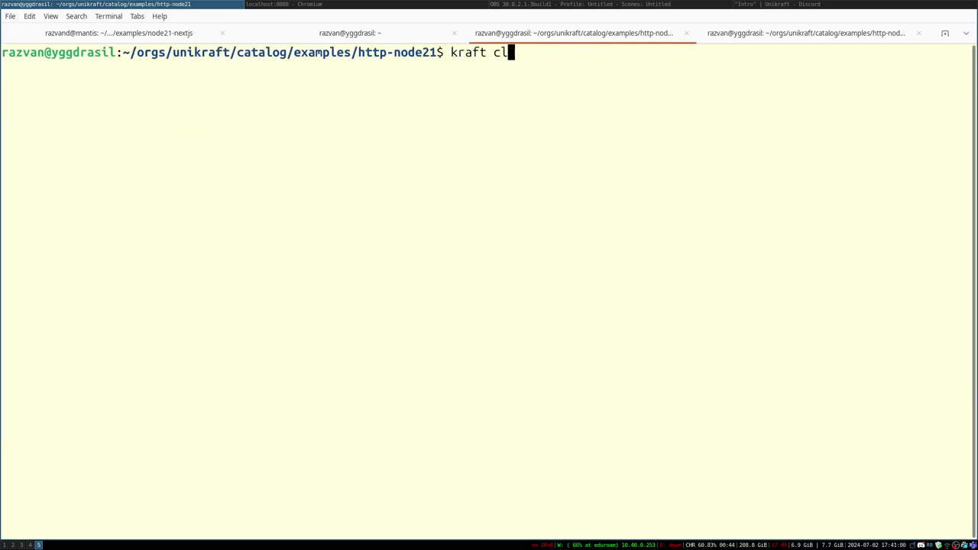
key("Return")
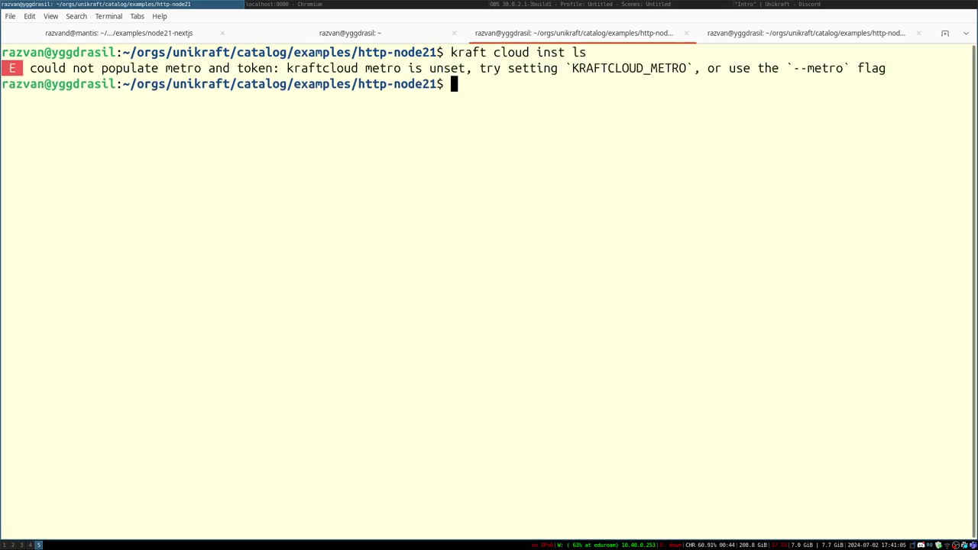
Step: Switch to the remote node21-nextjs session and list the KraftCloud instances with kraft cloud inst ls
key("alt+1")
type("kraft cloud ")
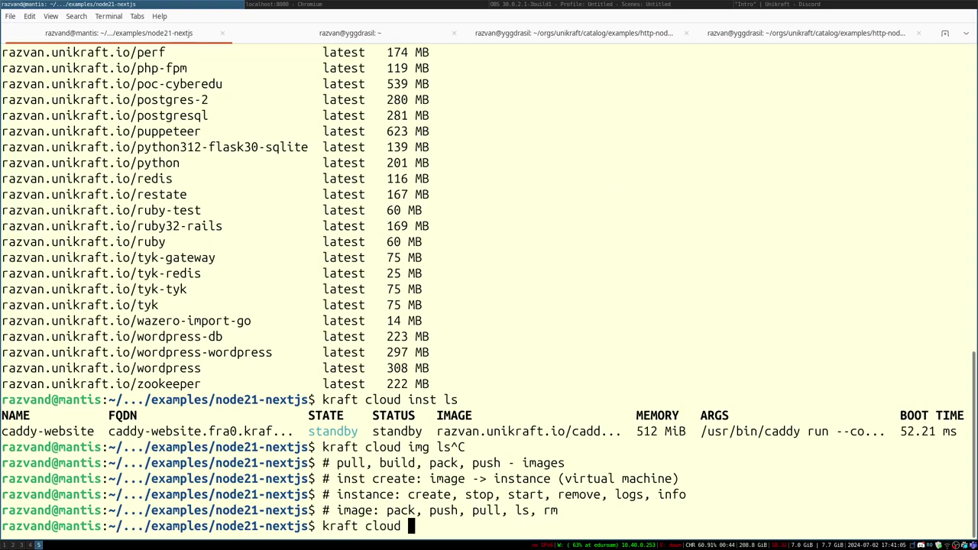
type("inst ls")
key("Return")
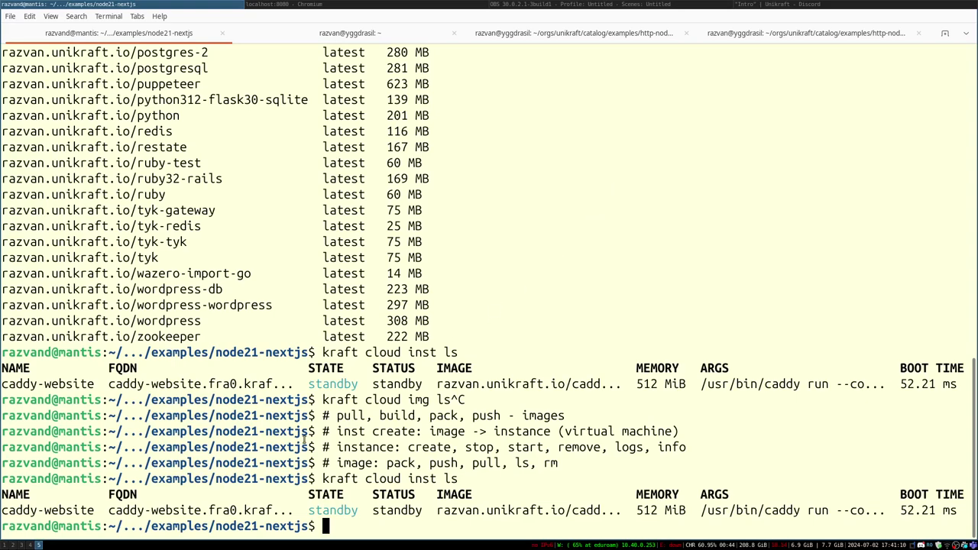
Step: Show the details of the caddy-website instance with kraft cloud inst info, copying its name from the instance list
double_click(51, 512)
key("ctrl+c")
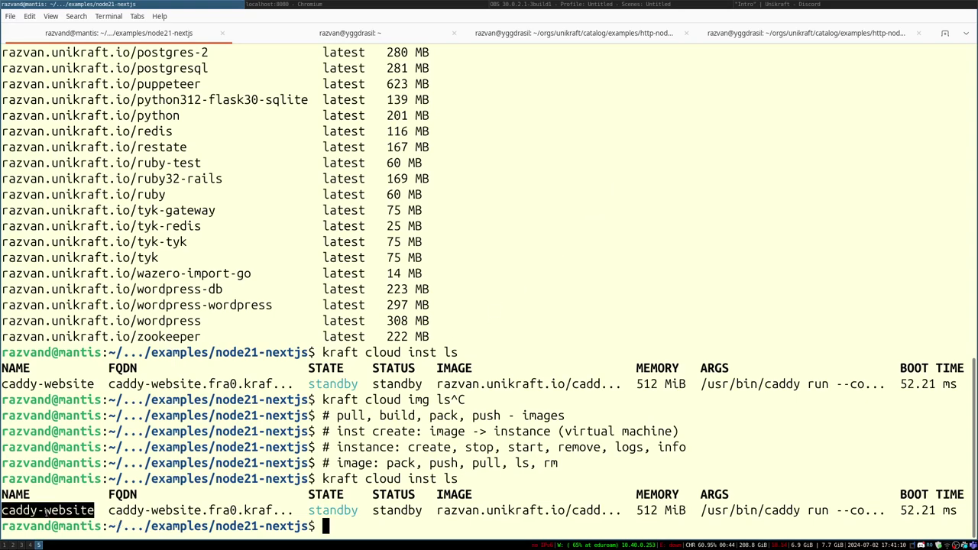
type("kraft cloud inst ls")
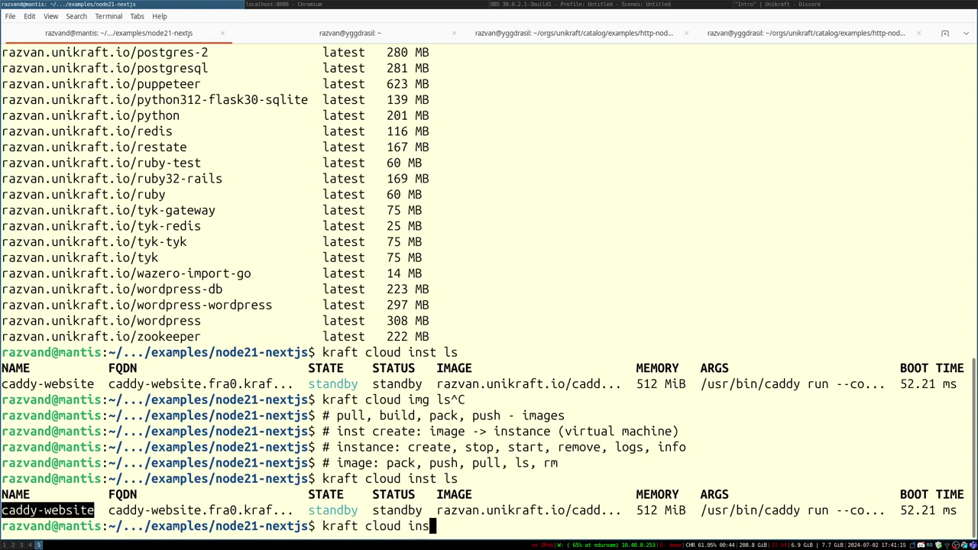
key("BackSpace")
key("BackSpace")
type("info")
key("shift+Insert")
key("Return")
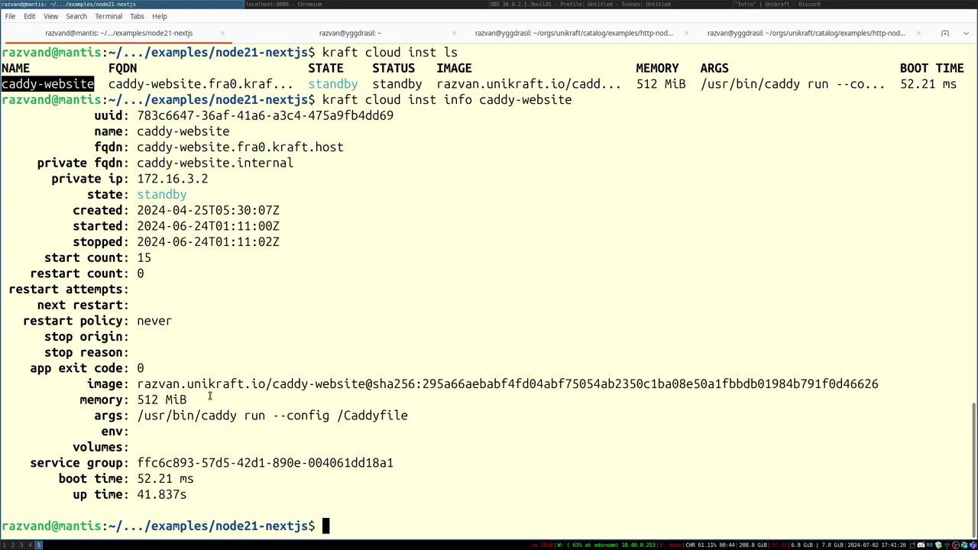
Step: Try to print the caddy-website instance details as JSON by adding --format json to the info command
key("Up")
key("ctrl+a")
key("ctrl+Right")
key("ctrl+Right")
key("ctrl+Right")
key("ctrl+Right")
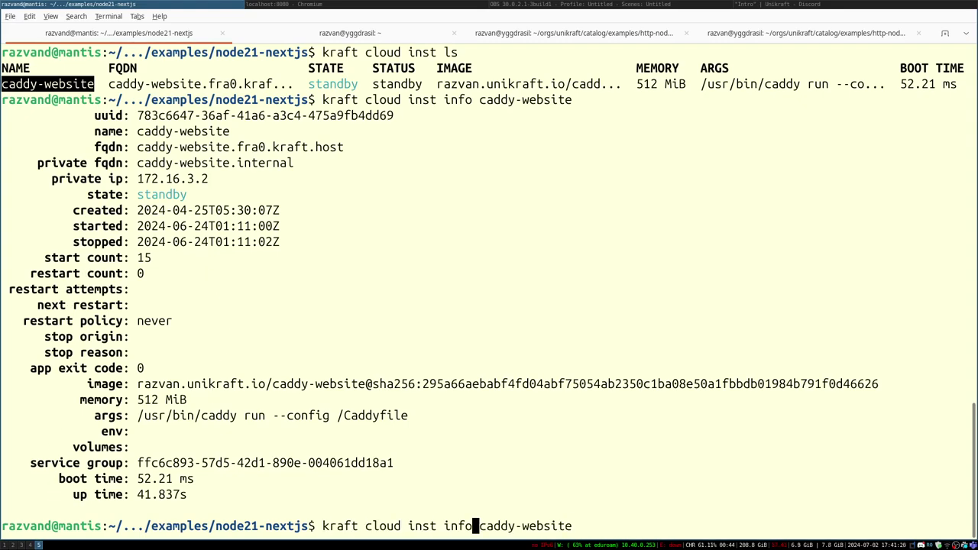
key("Right")
type("--format jso")
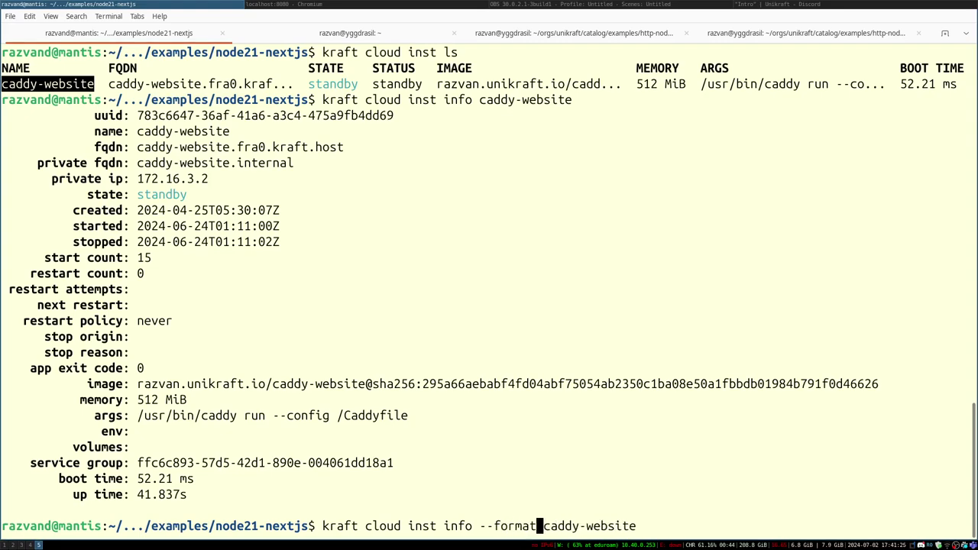
type("n")
key("Return")
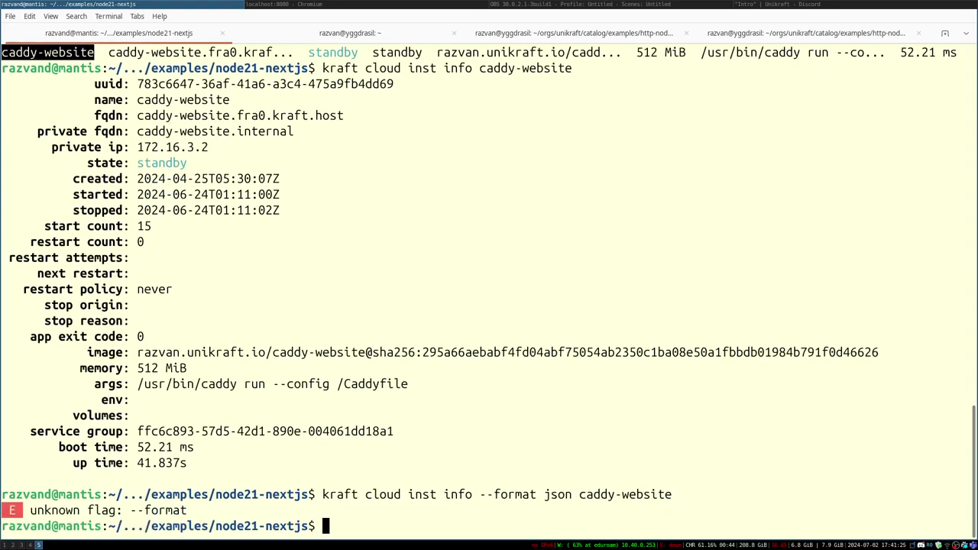
Step: Show the help for kraft cloud inst info and check which flag sets the output format
key("Up")
key("ctrl+Left")
key("ctrl+Left")
key("ctrl+Left")
key("ctrl+Left")
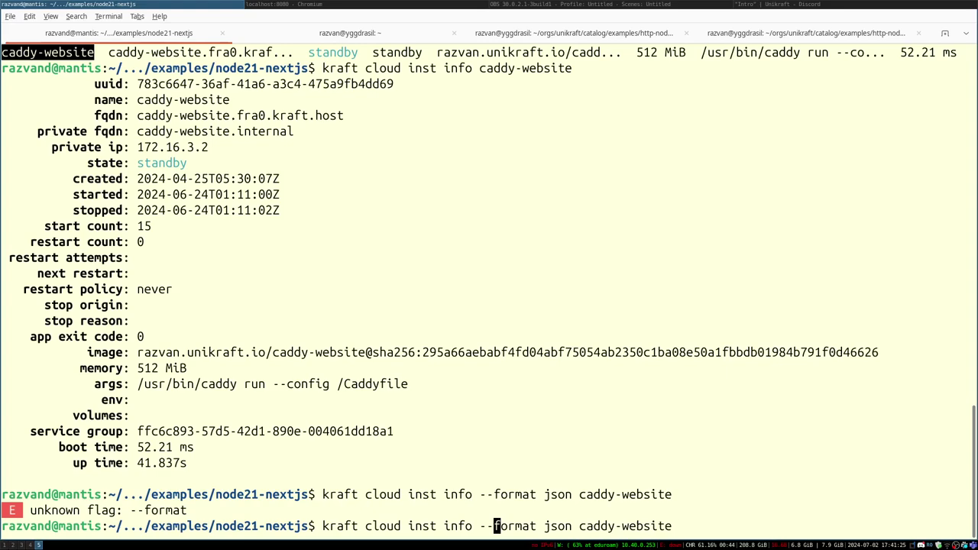
key("ctrl+Left")
key("ctrl+Right")
key("ctrl+Right")
key("Left")
key("Left")
key("Left")
key("Left")
key("Left")
key("Left")
key("ctrl+k")
type("help")
key("Return")
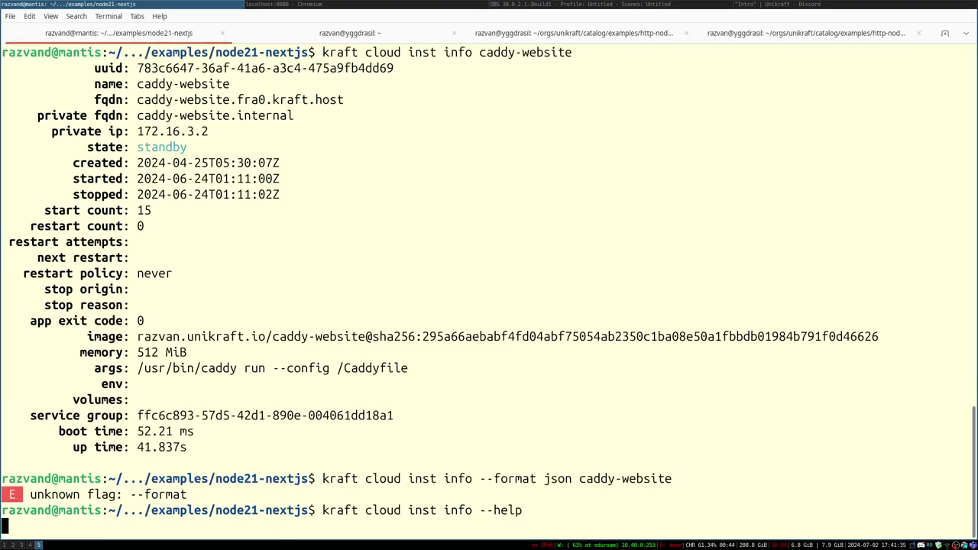
scroll(129, 341, "up", 10)
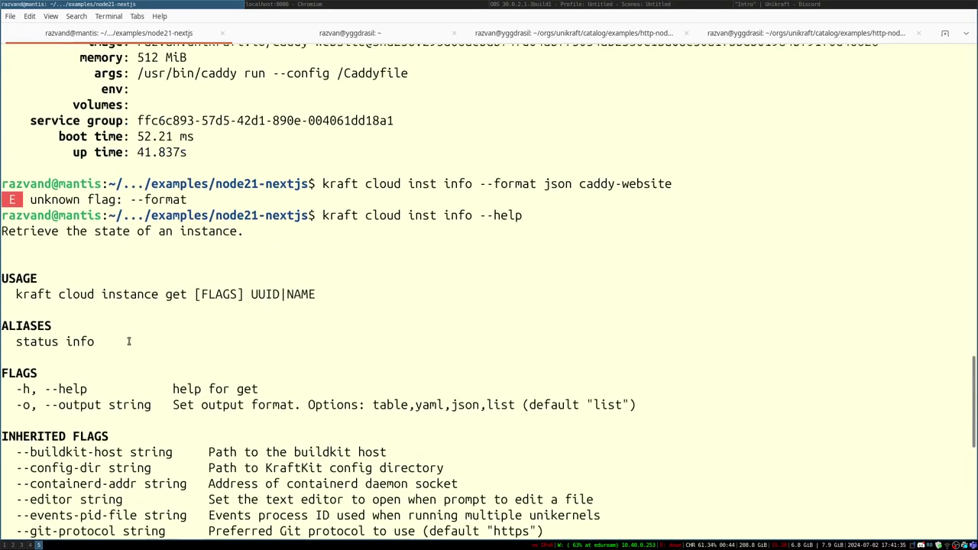
scroll(128, 340, "down", 2)
Step: Recall the caddy-website info command and try it with --o json in place of --format json
key("Up")
key("Up")
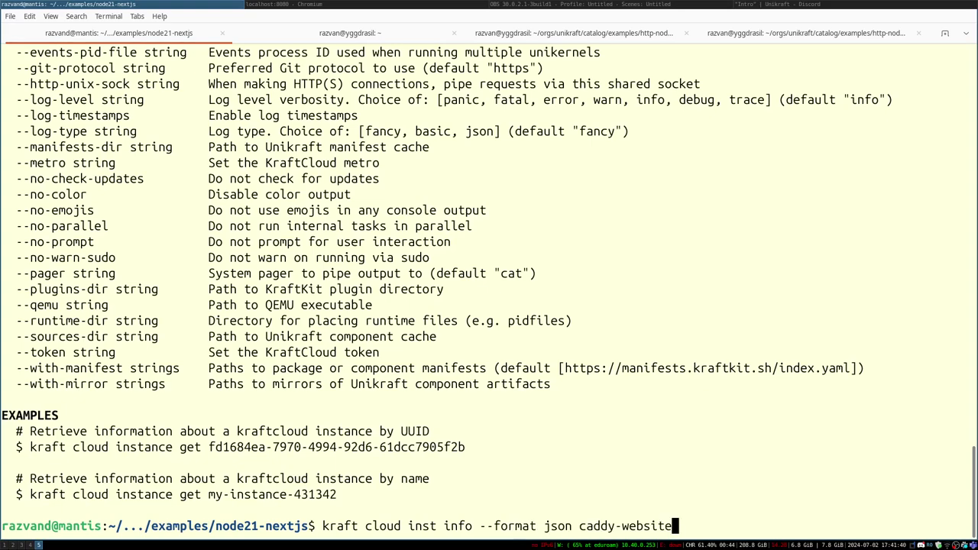
key("ctrl+a")
key("ctrl+Right")
key("ctrl+Right")
key("ctrl+Right")
key("ctrl+Right")
key("ctrl+Right")
key("BackSpace")
key("BackSpace")
key("BackSpace")
key("BackSpace")
key("BackSpace")
key("BackSpace")
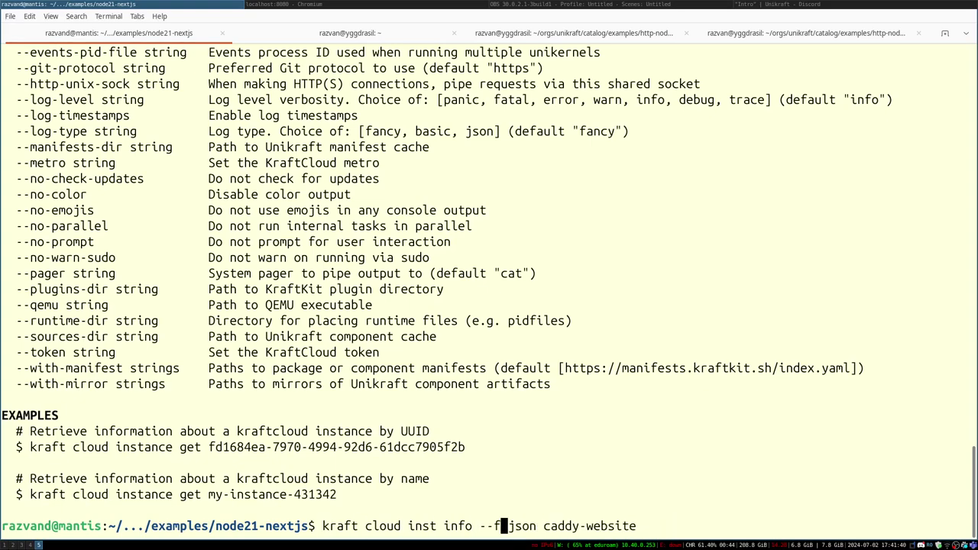
type("o")
key("Return")
Step: Correct the flag to -o json, print the caddy-website instance details as JSON, and recall the command
key("Up")
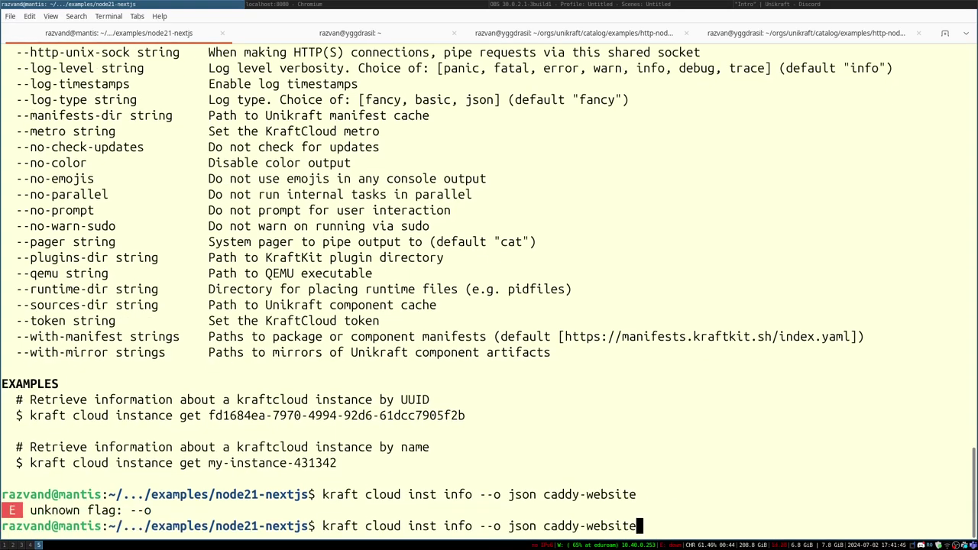
key("Left")
key("Left")
key("Left")
key("Left")
key("Left")
key("ctrl+Left")
key("ctrl+Left")
key("ctrl+Left")
key("Left")
key("Left")
key("BackSpace")
key("Return")
key("Up")
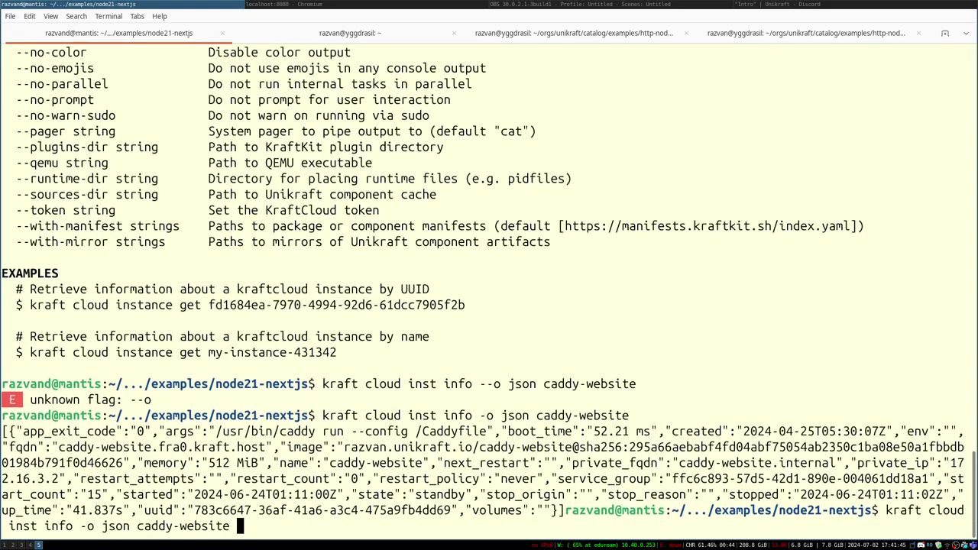
Step: Print the caddy-website instance details as formatted JSON by piping the info command's output through jq
type("| jq")
key("Return")
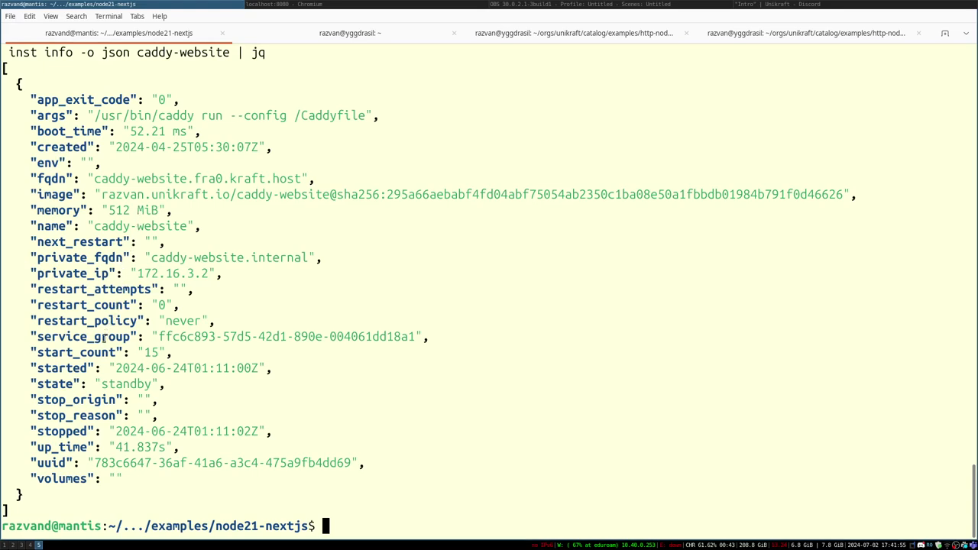
Step: Rerun the earlier command that creates and starts a razvan.unikraft.io/node21-nextjs cloud instance with -M 256 and -p 443:300
key("Up")
key("Up")
key("Up")
key("Up")
key("Up")
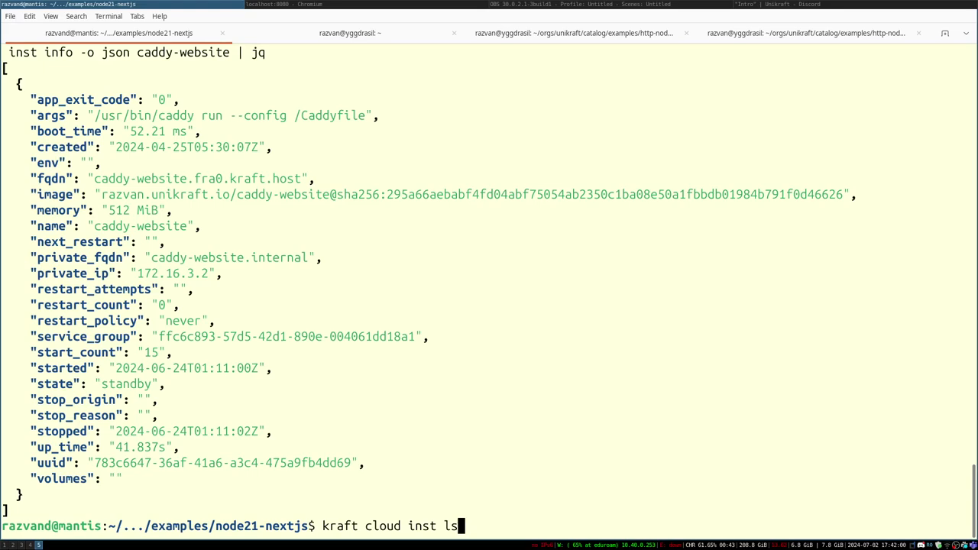
key("Up")
key("Up")
key("Up")
key("Up")
key("Up")
key("Up")
key("Up")
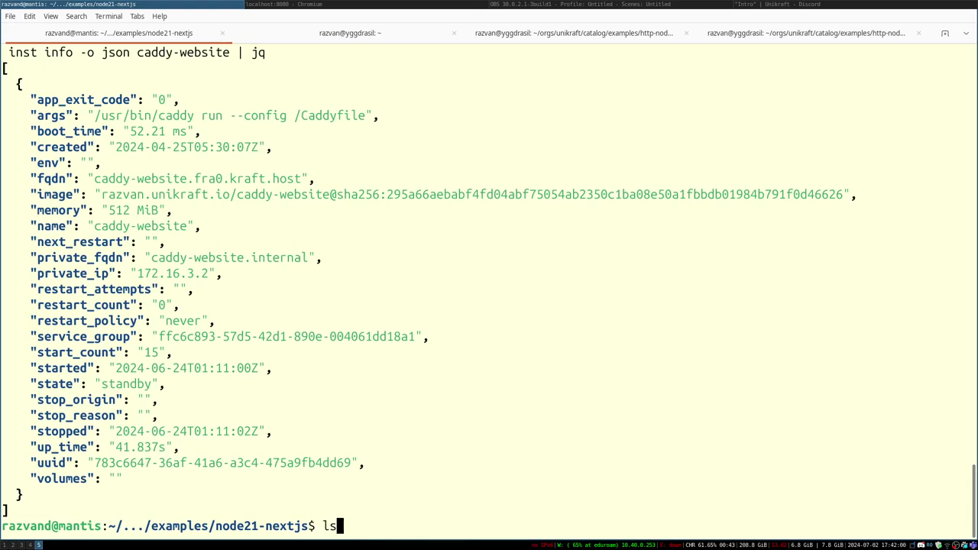
key("Up")
key("Up")
key("Up")
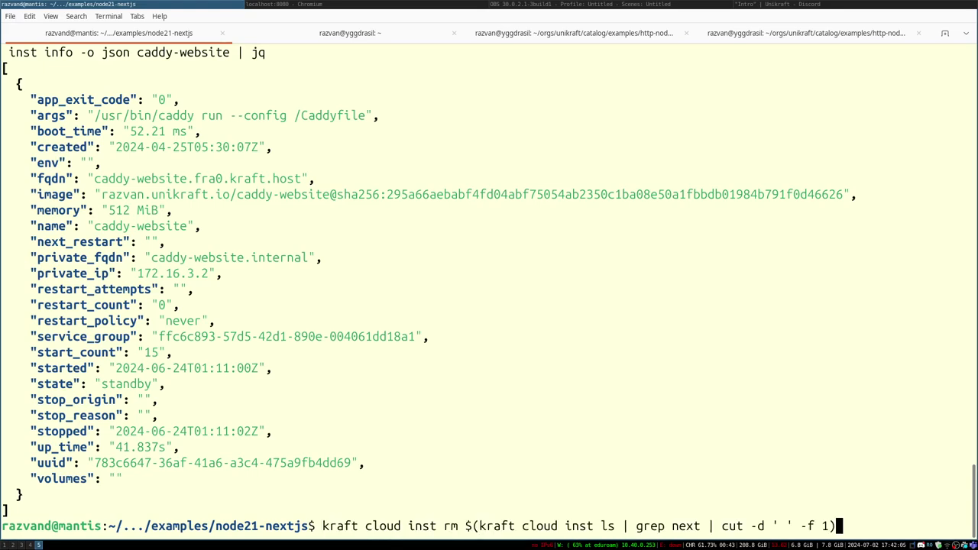
key("Up")
key("Up")
key("Up")
key("Up")
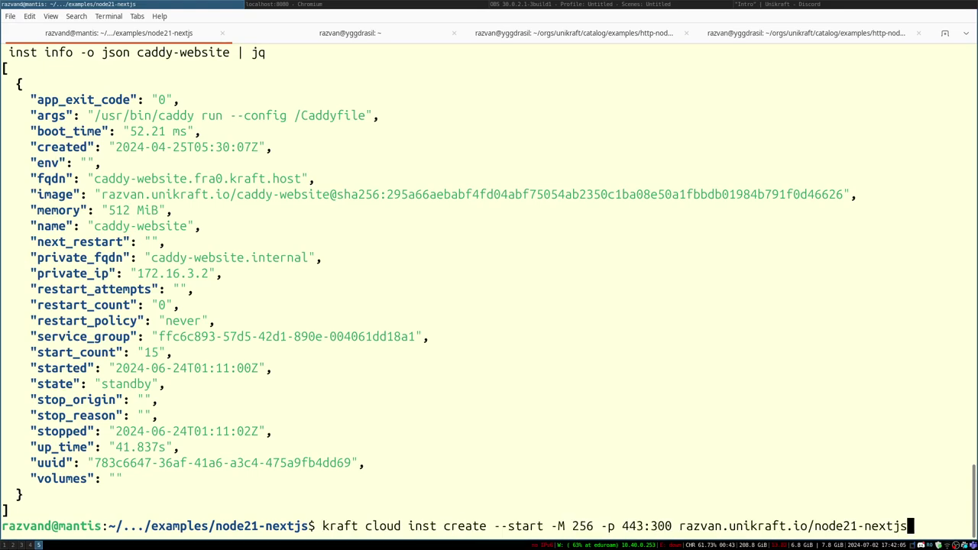
key("Return")
Step: Print the node21-nextjs-ceawg instance details as JSON formatted with jq, and examine its up_time and boot_time values
type("kraft")
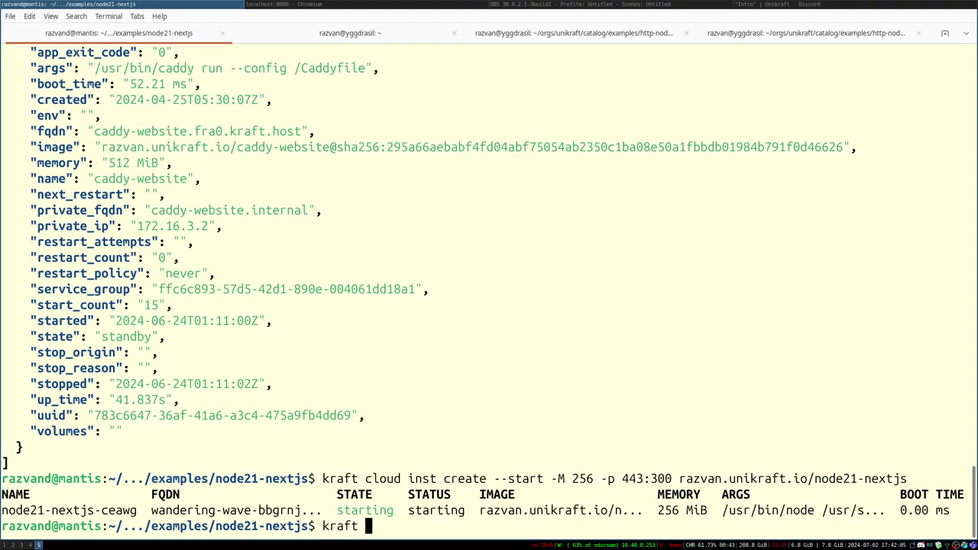
key("Up")
key("Up")
key("ctrl+Left")
key("ctrl+Left")
key("ctrl+Right")
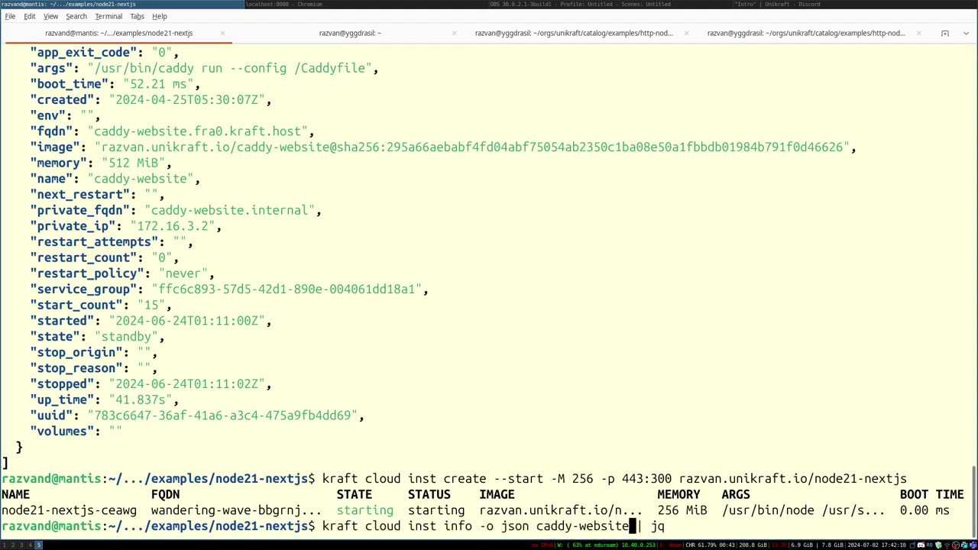
key("ctrl+w")
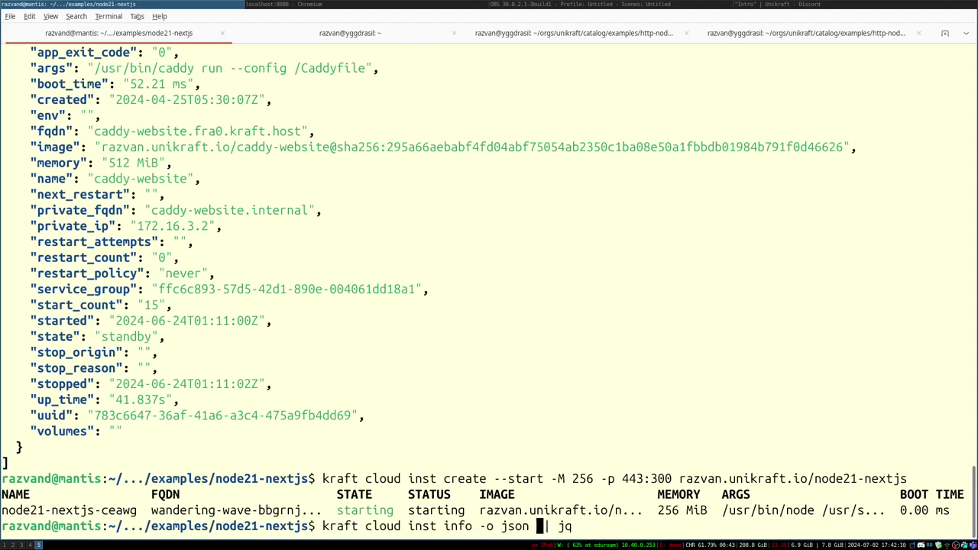
double_click(37, 510)
middle_click(37, 510)
key("Return")
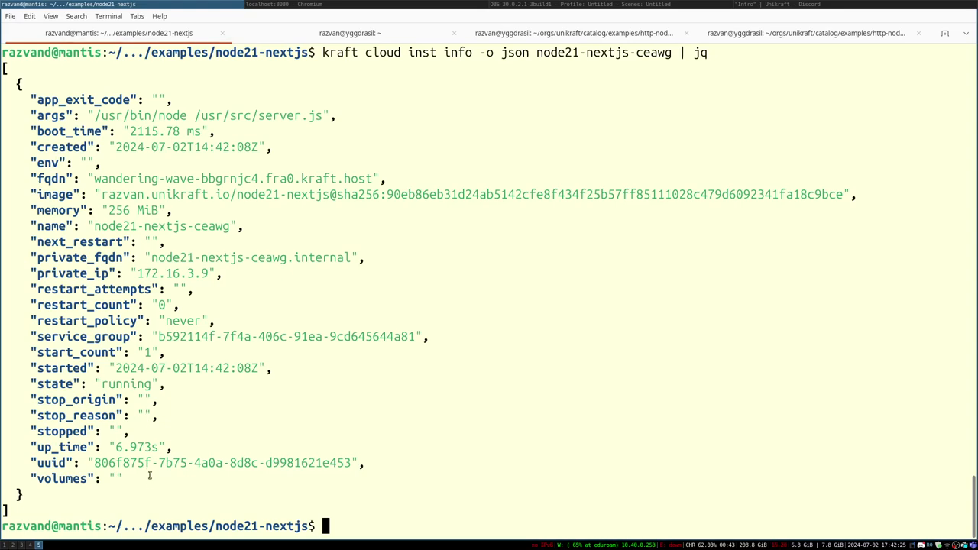
double_click(133, 446)
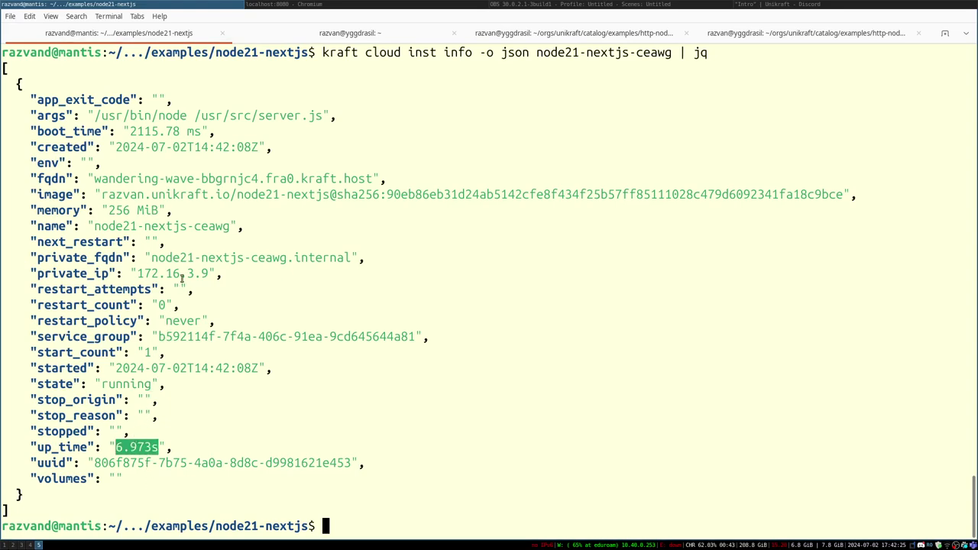
double_click(153, 132)
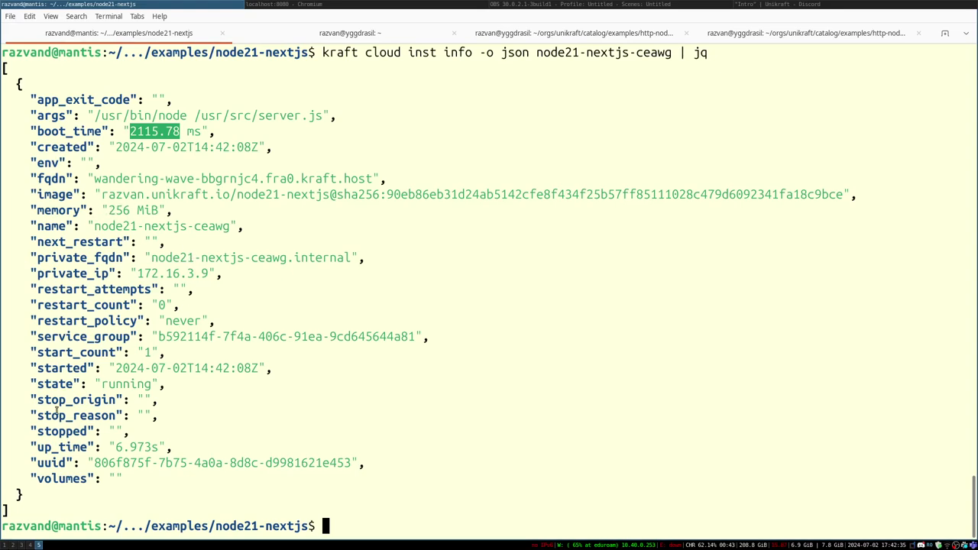
Step: Try kraft cloud help, and show the kraft cloud inst help to review the instance aliases and subcommands
type("kraft cloud help")
key("Return")
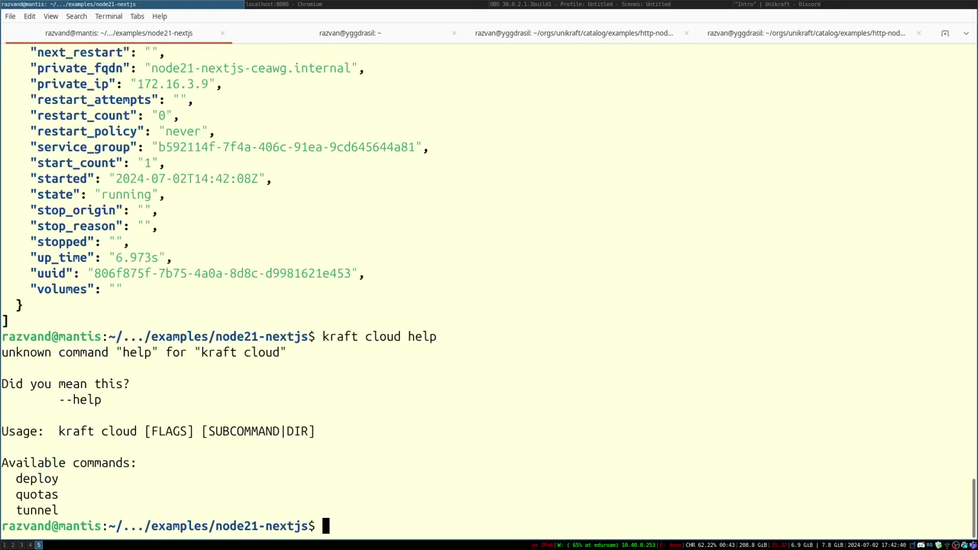
key("Up")
key("BackSpace")
key("BackSpace")
key("BackSpace")
key("BackSpace")
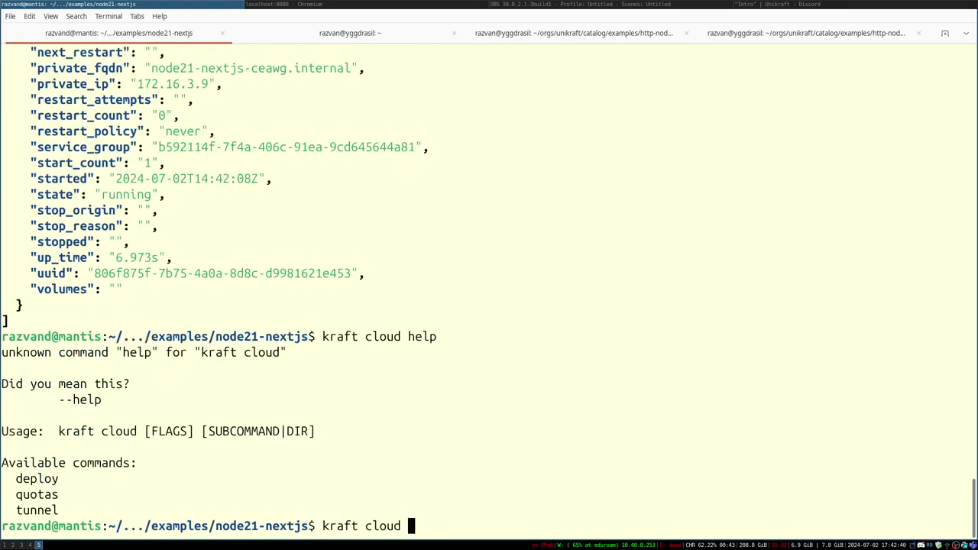
type("inst help")
key("Return")
scroll(81, 419, "up", 15)
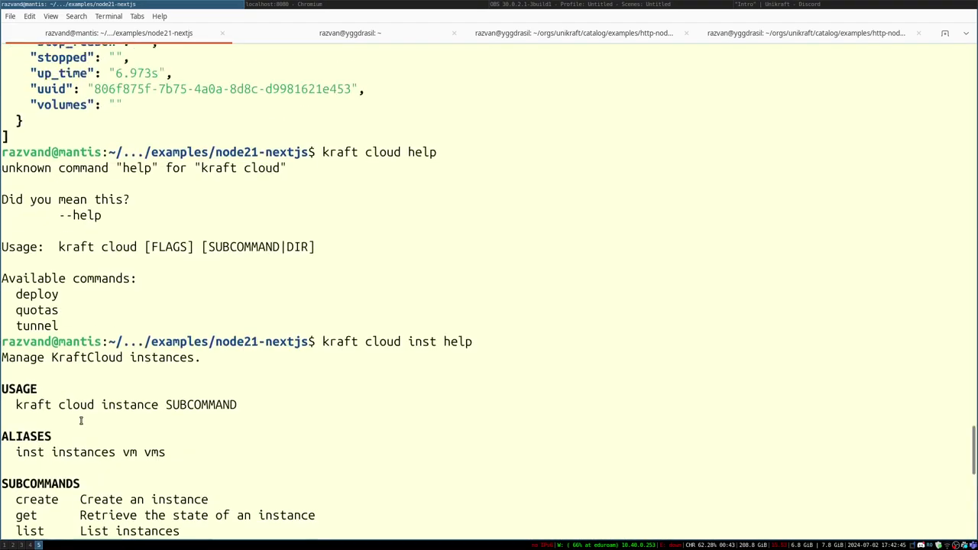
scroll(80, 419, "down", 15)
scroll(80, 420, "up", 5)
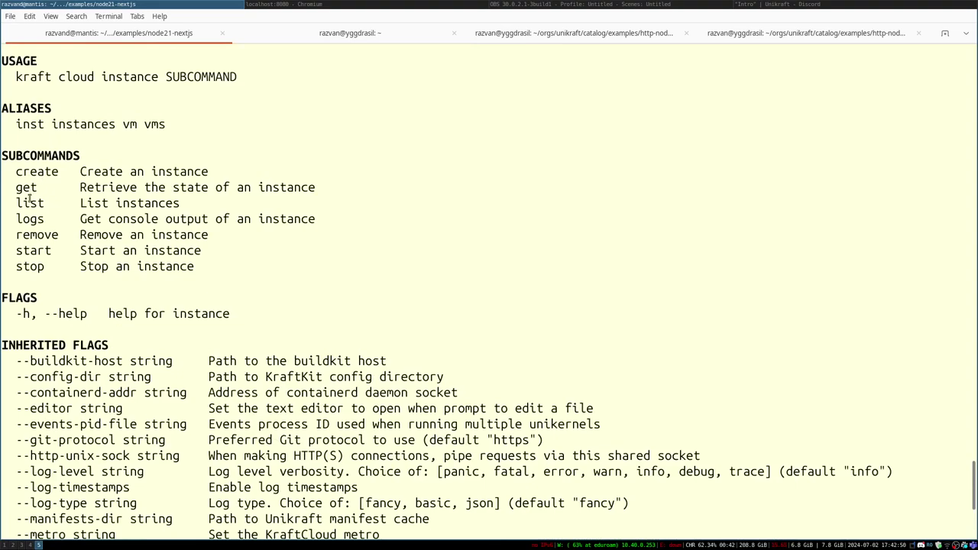
scroll(51, 255, "up", 1)
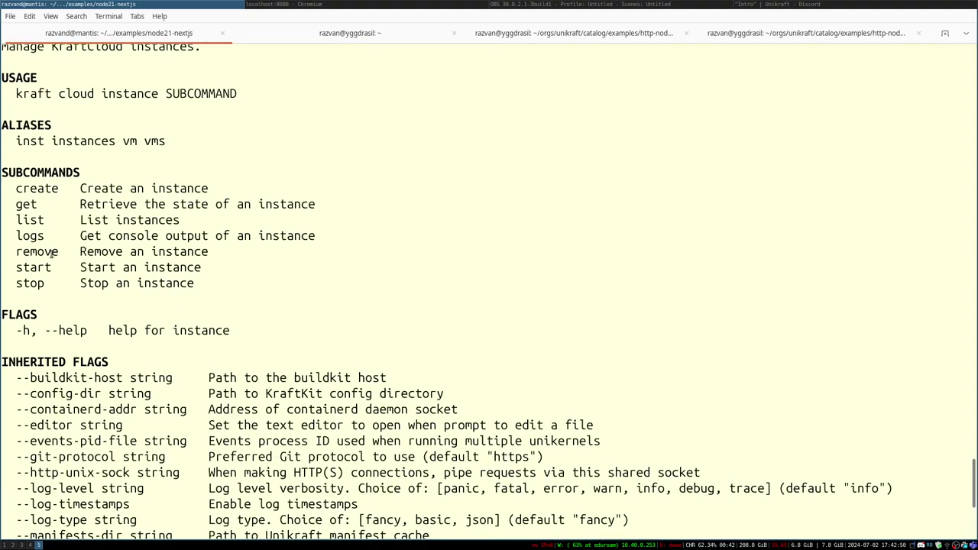
scroll(53, 253, "up", 4)
scroll(51, 255, "down", 1)
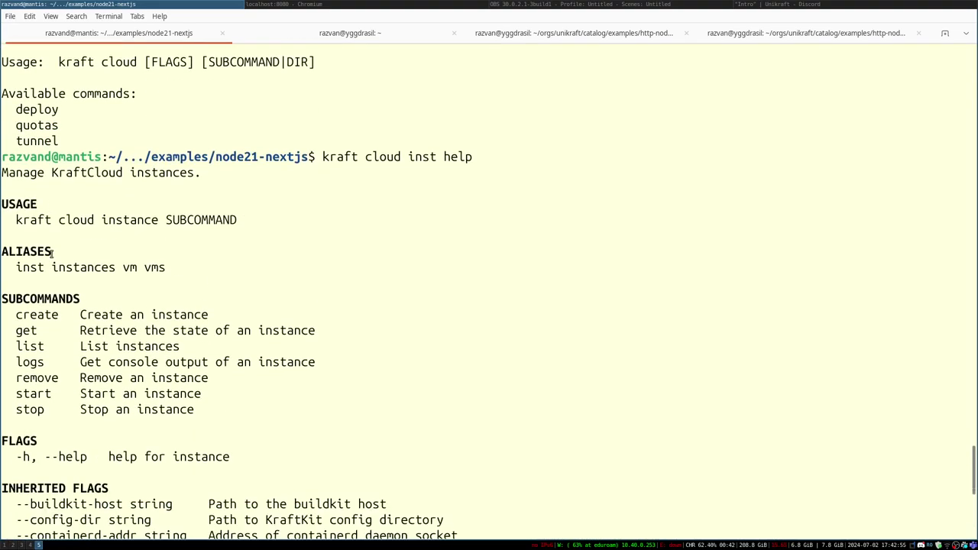
scroll(52, 252, "down", 10)
Step: Try to show the deploy help by running kraft cloud deploy help, and abort the command
key("Up")
key("BackSpace")
key("BackSpace")
key("BackSpace")
key("BackSpace")
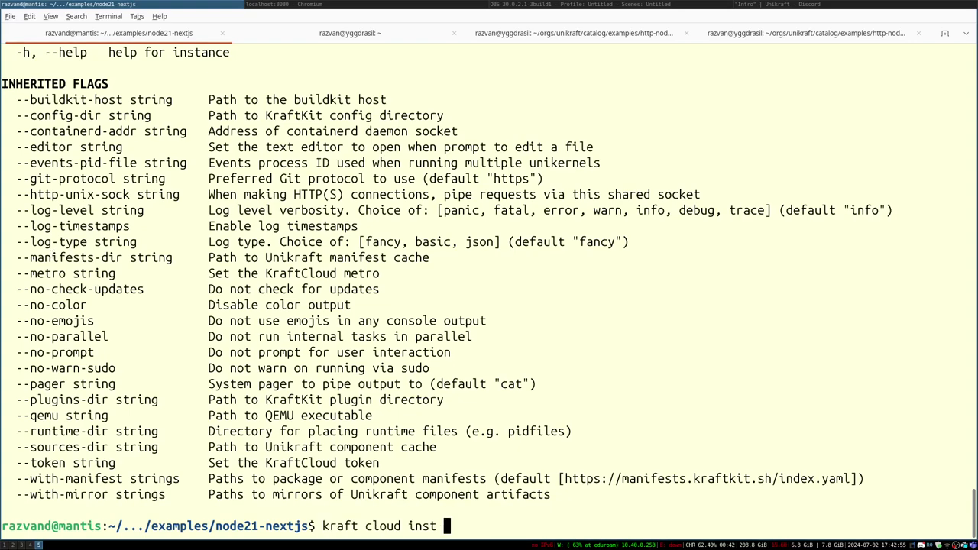
key("BackSpace")
key("BackSpace")
key("BackSpace")
key("BackSpace")
key("BackSpace")
type("deploy hel")
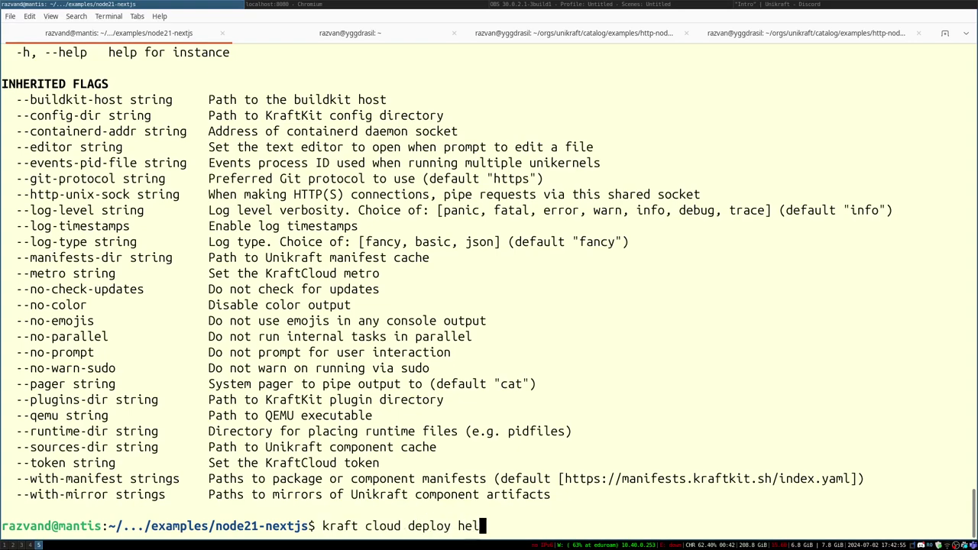
type("p")
key("Return")
key("ctrl+c")
Step: Recall the deploy command, change help to --help, and review the kraft cloud deploy usage text
key("Up")
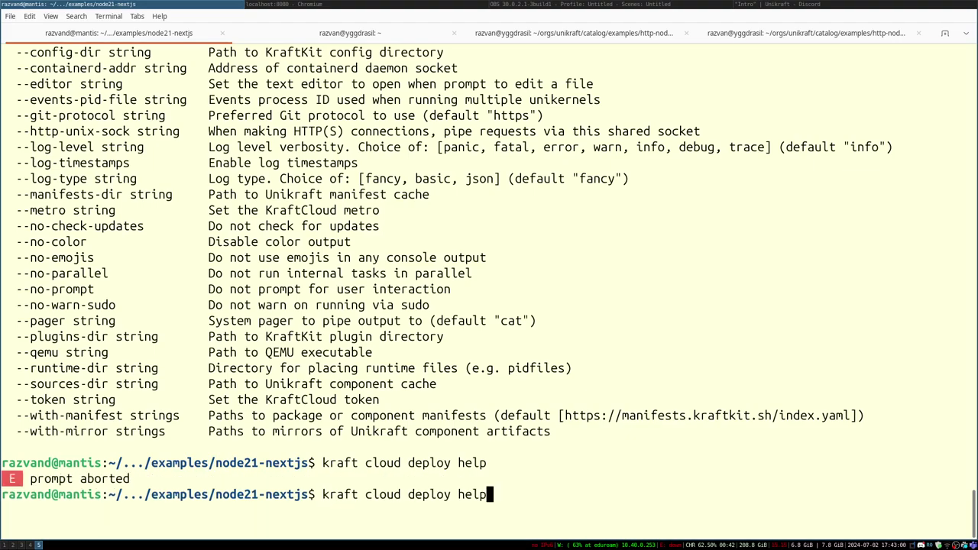
key("Left")
key("Left")
key("Left")
key("Left")
type("--")
key("Return")
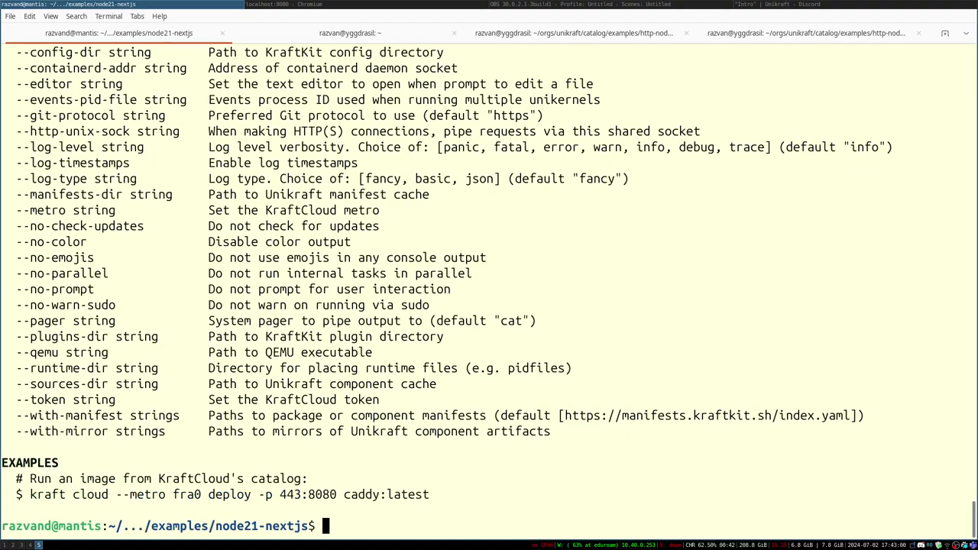
scroll(228, 257, "up", 15)
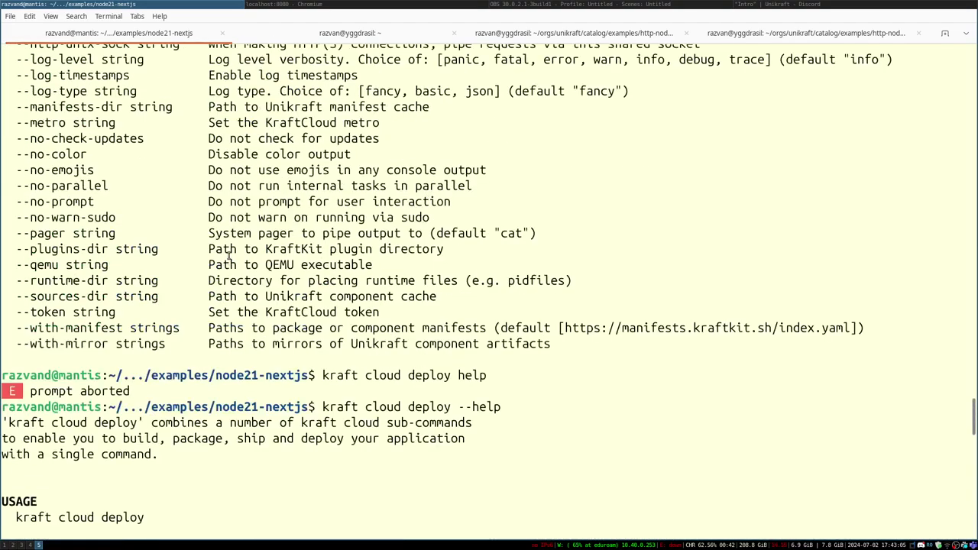
scroll(227, 257, "down", 15)
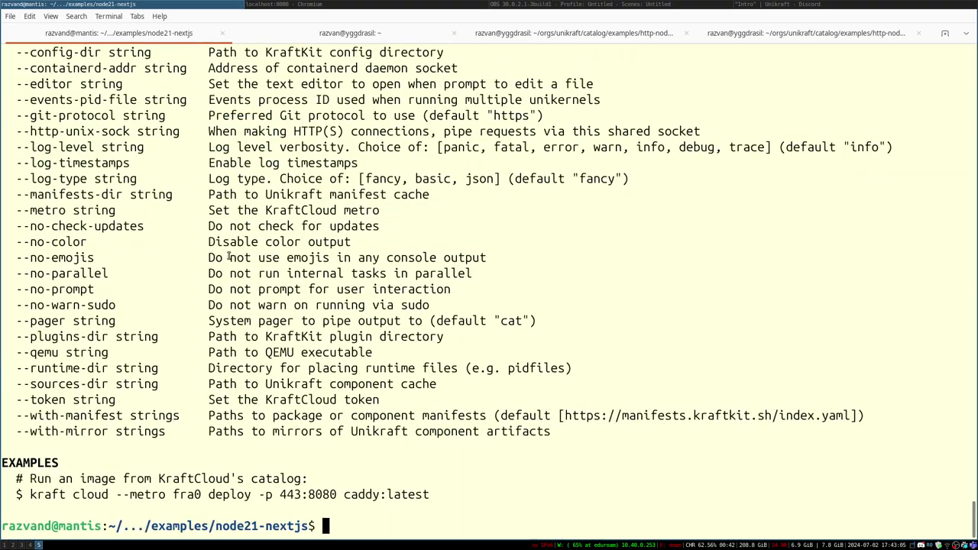
Step: Switch to Chromium, open the Quick Start page in the KraftCloud docs and skim it down to Next Steps
key("super+Right")
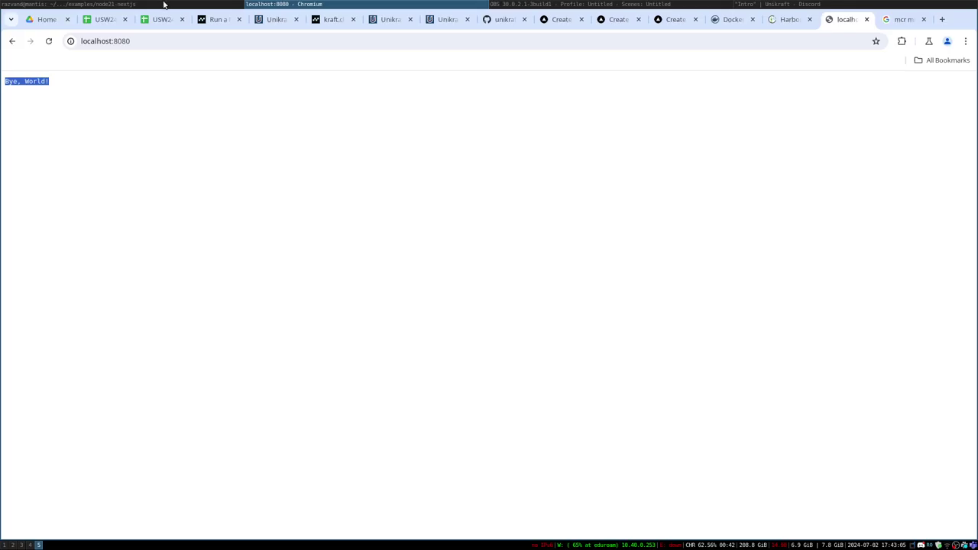
left_click(222, 23)
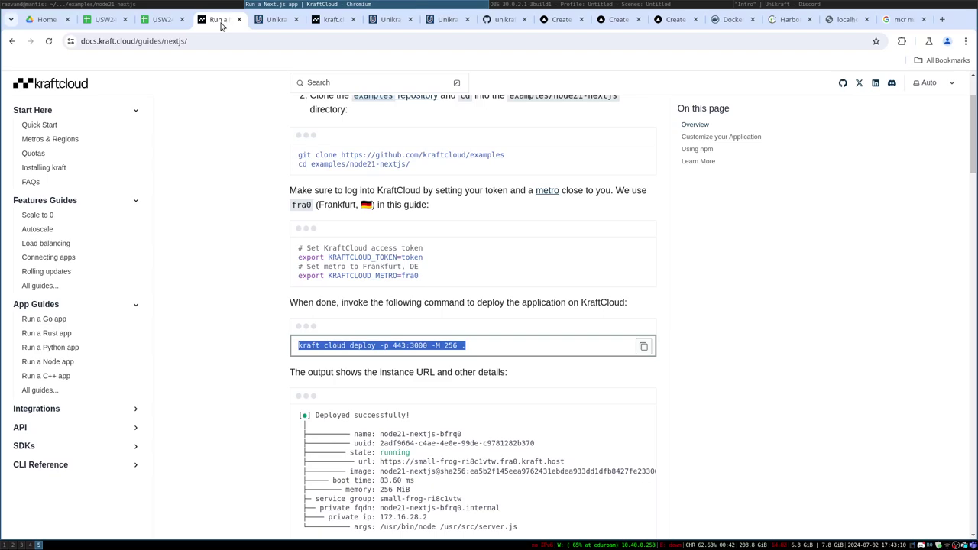
left_click(46, 125)
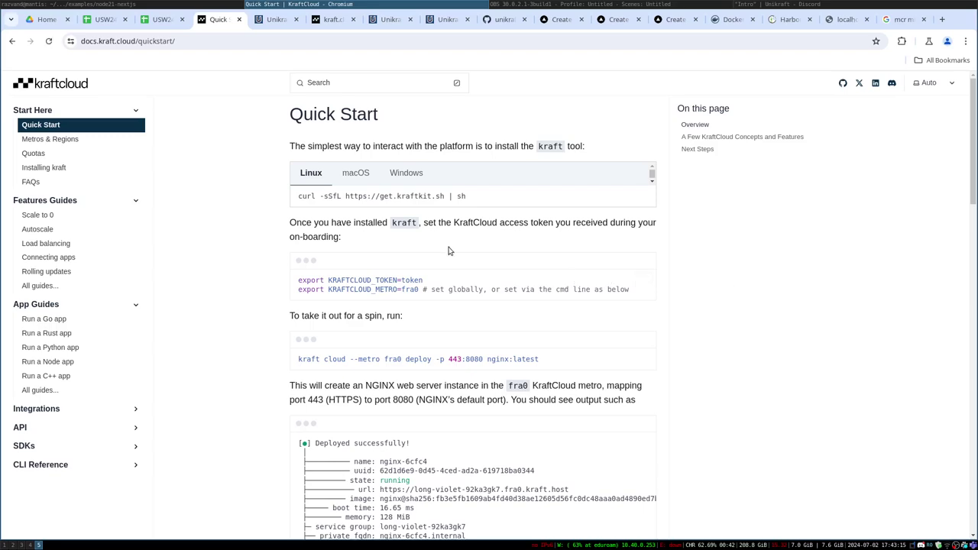
scroll(448, 251, "down", 3)
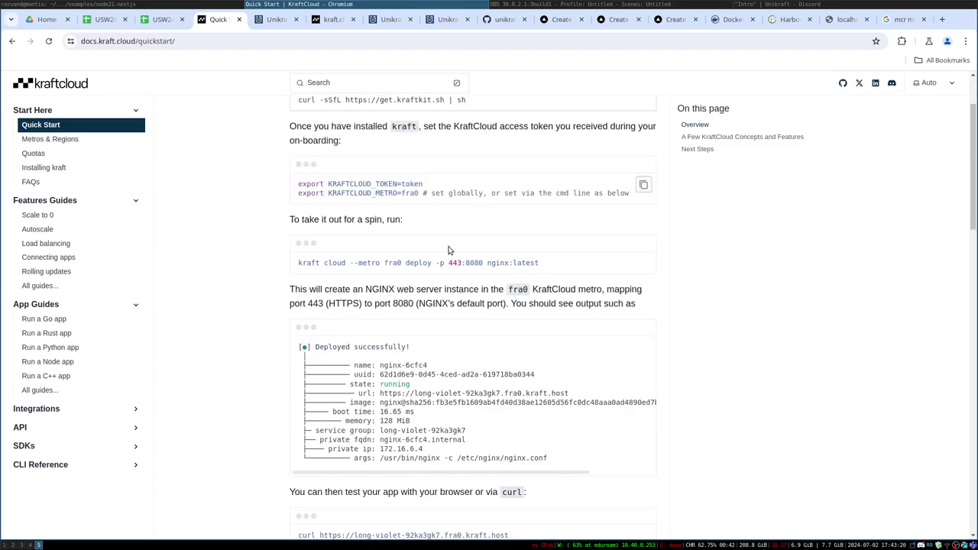
scroll(448, 250, "down", 15)
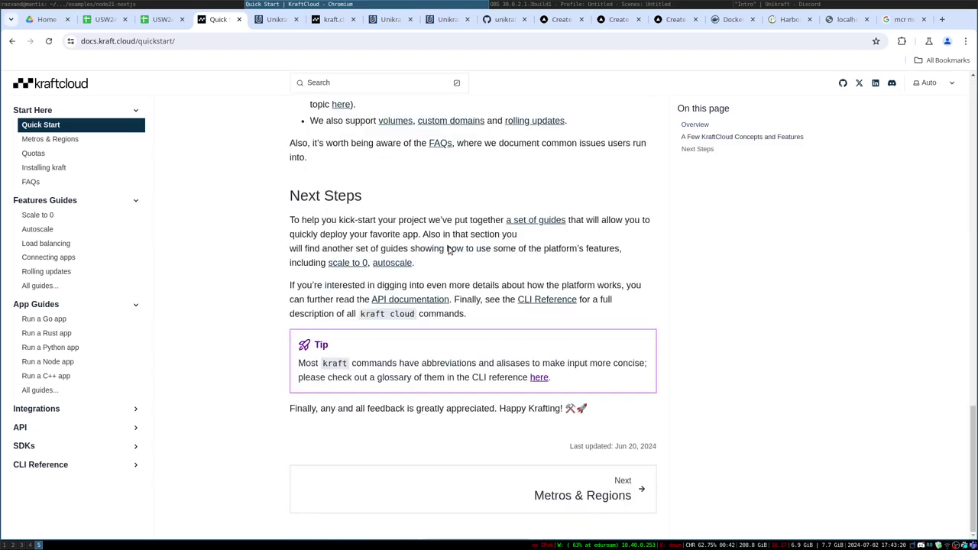
Step: Expand the CLI Reference section of the KraftCloud docs, and open the page listing all feature guides
left_click(65, 432)
left_click(65, 433)
left_click(65, 464)
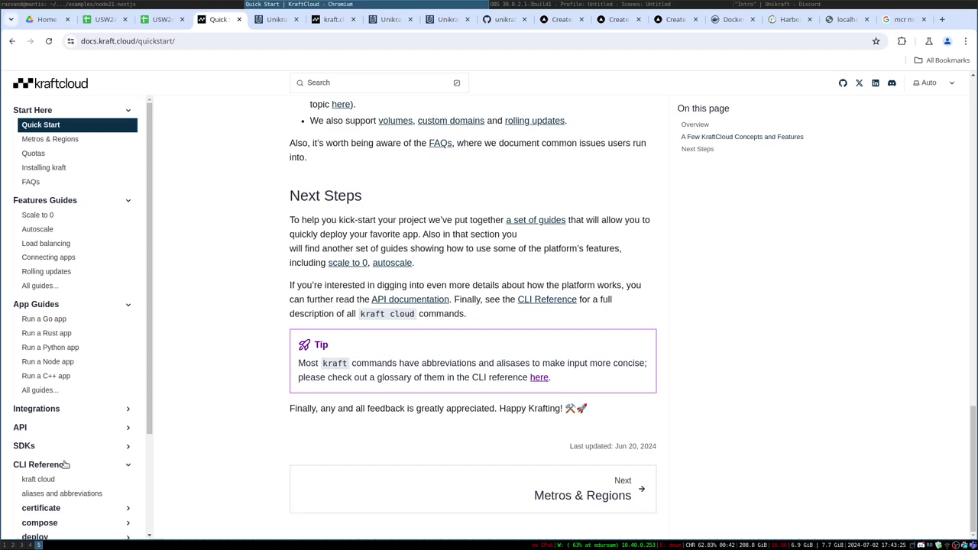
scroll(69, 344, "down", 3)
scroll(65, 218, "up", 3)
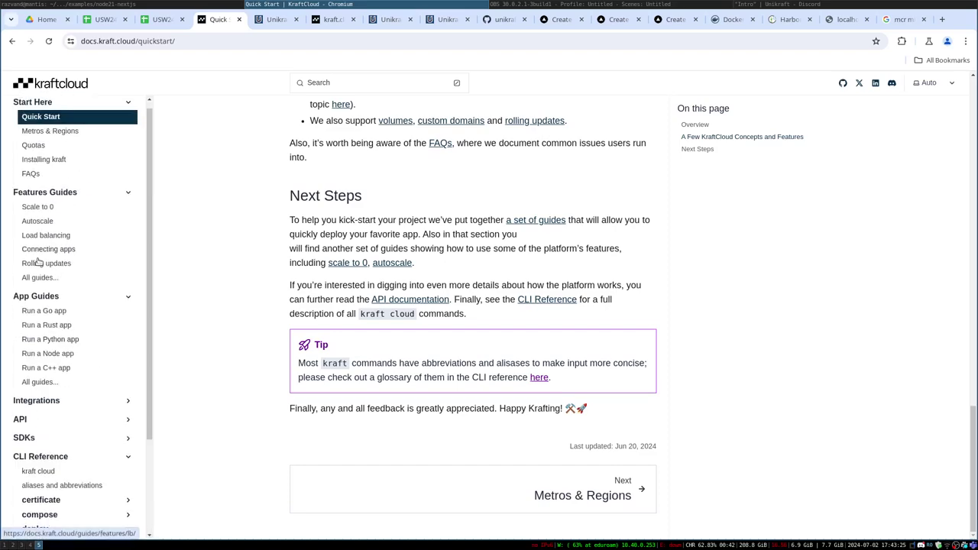
left_click(34, 277)
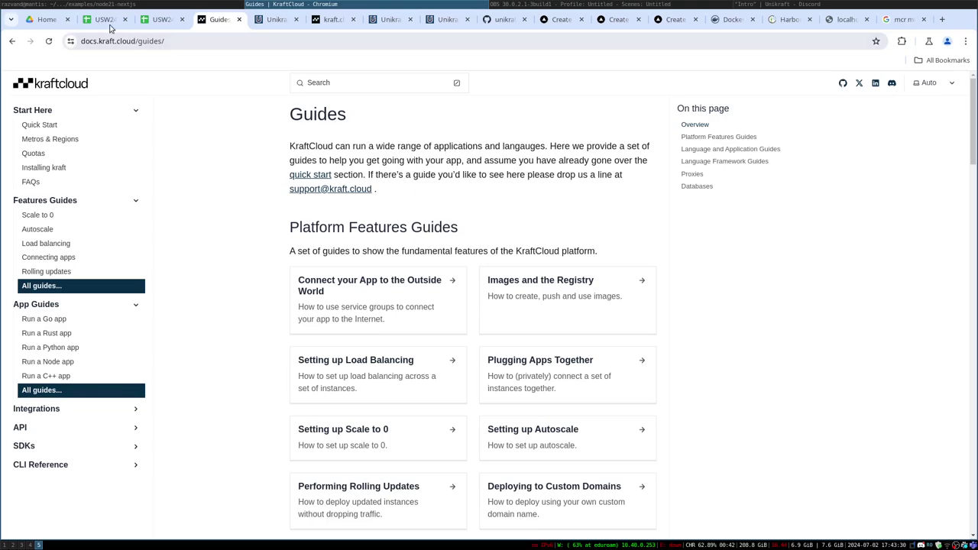
Step: Show the Unikraft Summer Workshop 2024 page, followed by the USW24 - Teams and USW24 - Tasks spreadsheets
left_click(276, 20)
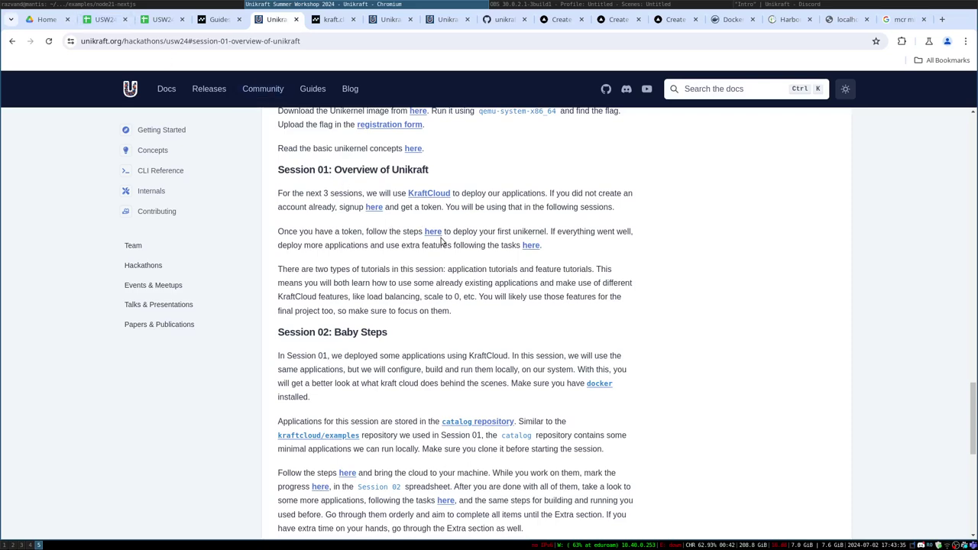
left_click(108, 18)
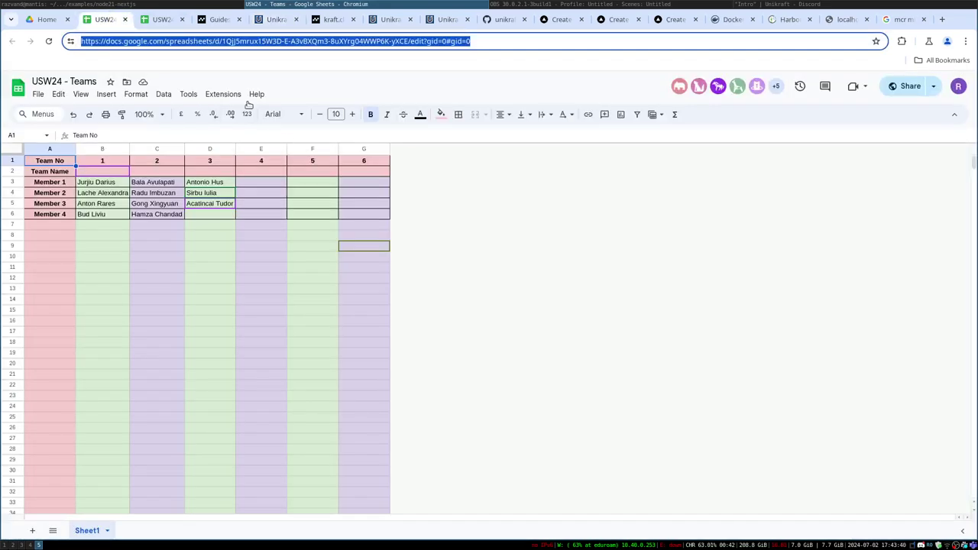
left_click(147, 24)
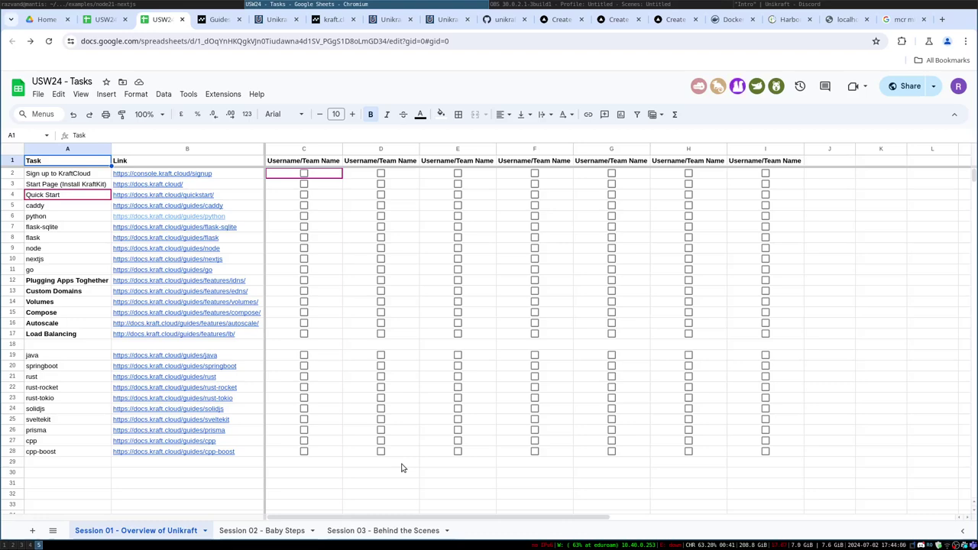
key("alt+Tab")
key("alt+Tab")
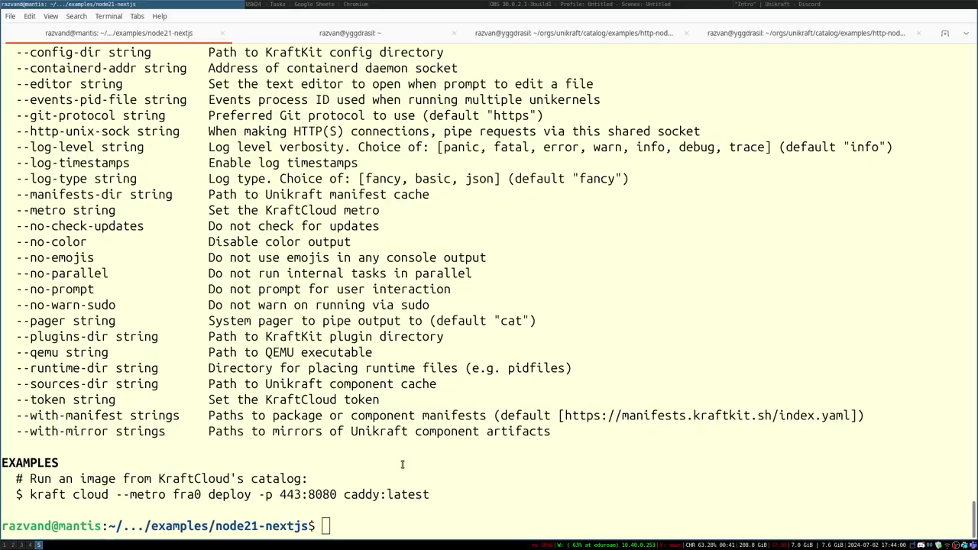
key("alt+Tab")
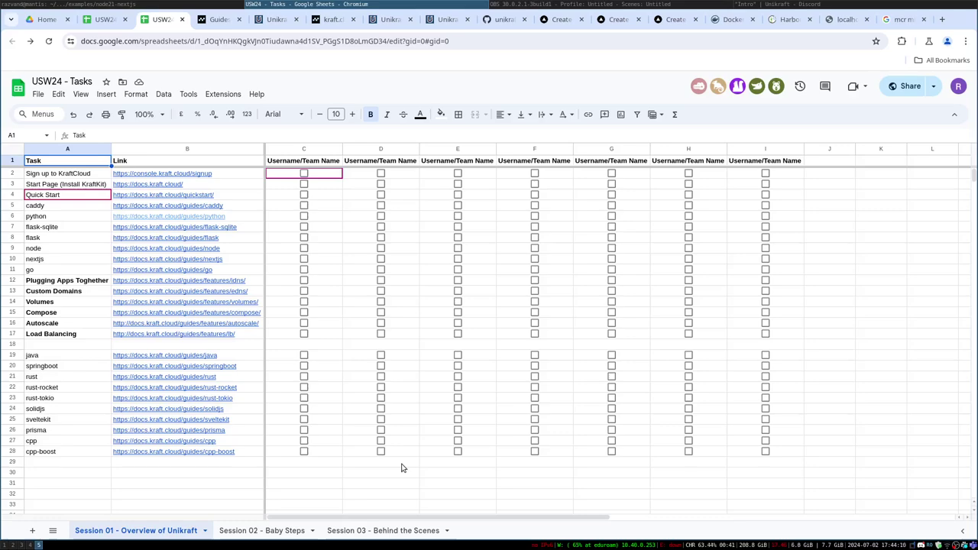
key("alt+Tab")
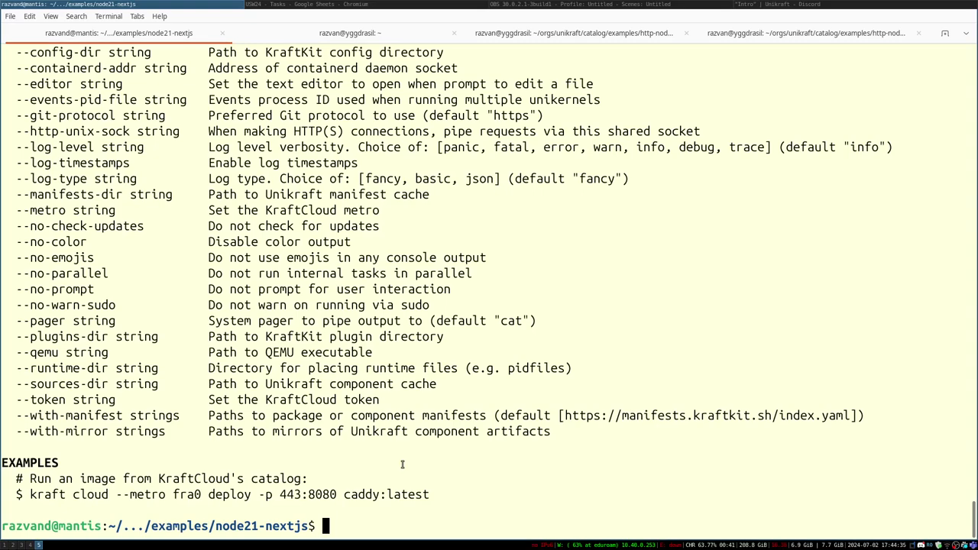
key("super+Left")
key("super+Left")
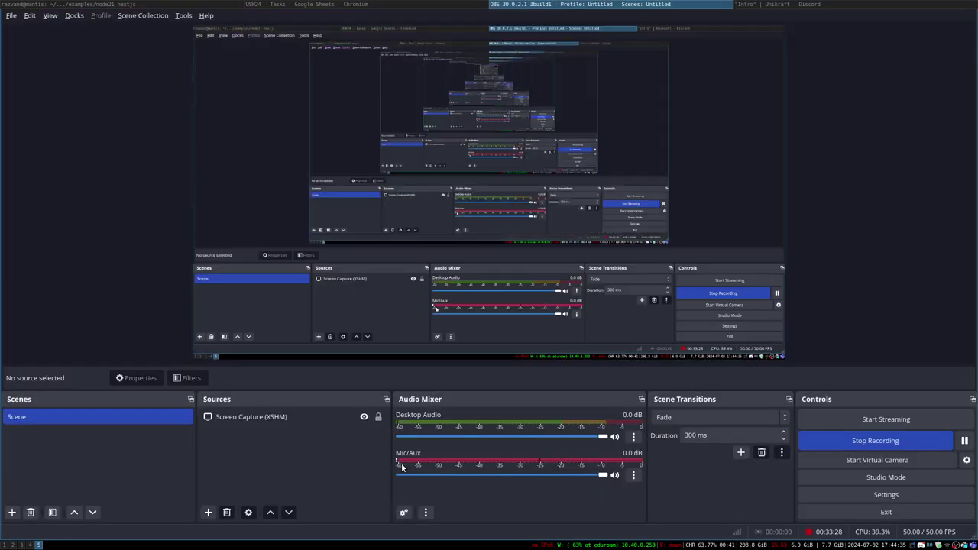